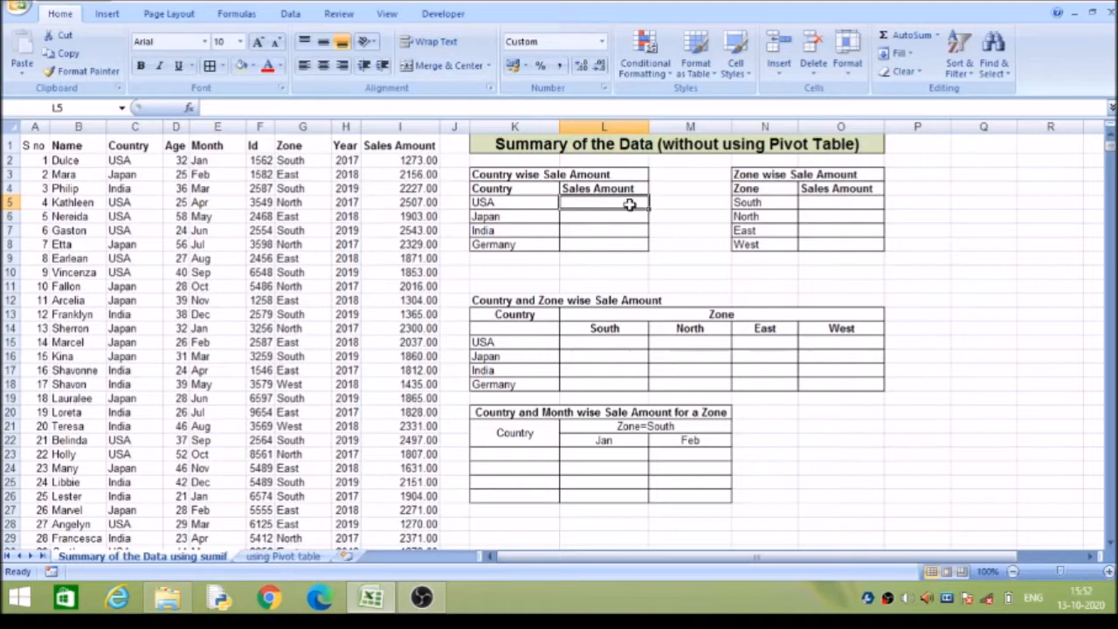
Enter =SUMIF(C:C,"USA",I:I) in cell L5 to total the sales amount for USA
type("=")
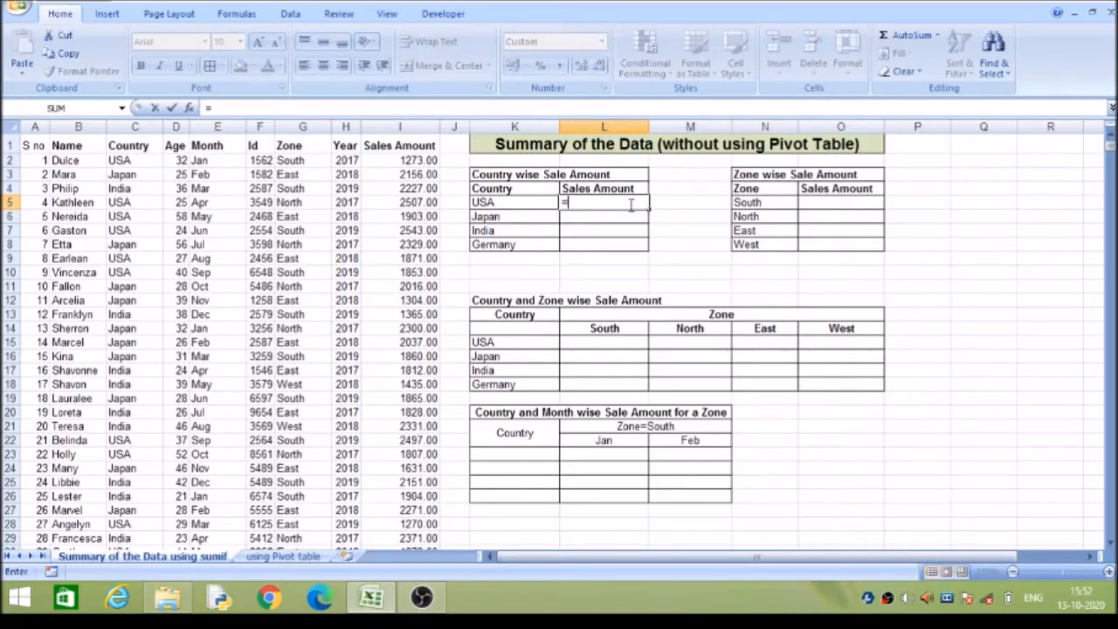
type("sumif")
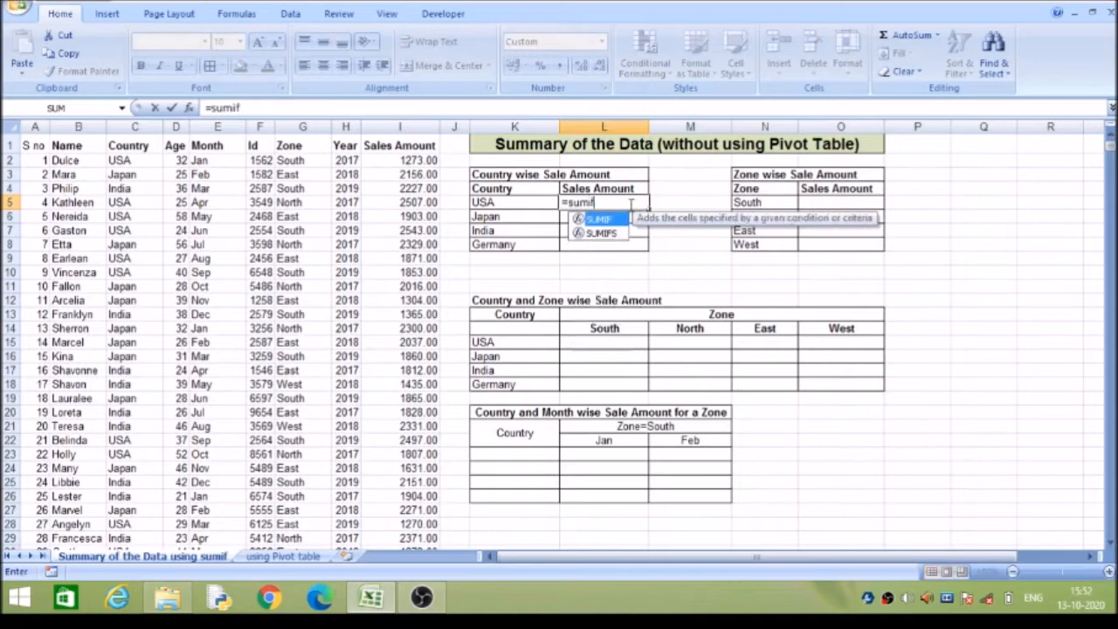
type("(")
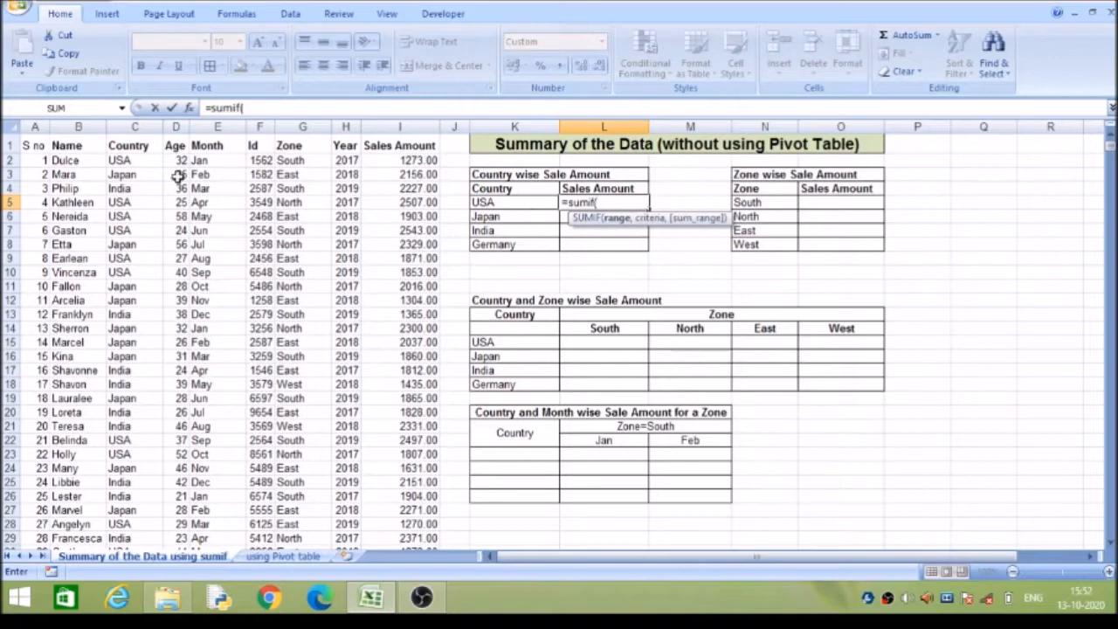
left_click(135, 128)
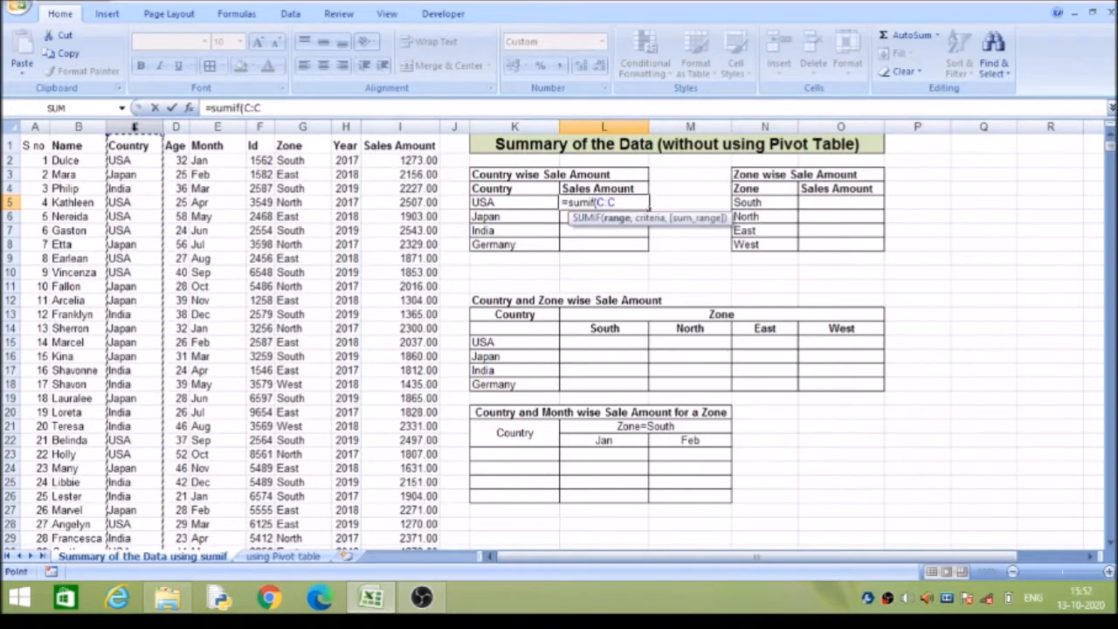
type(",")
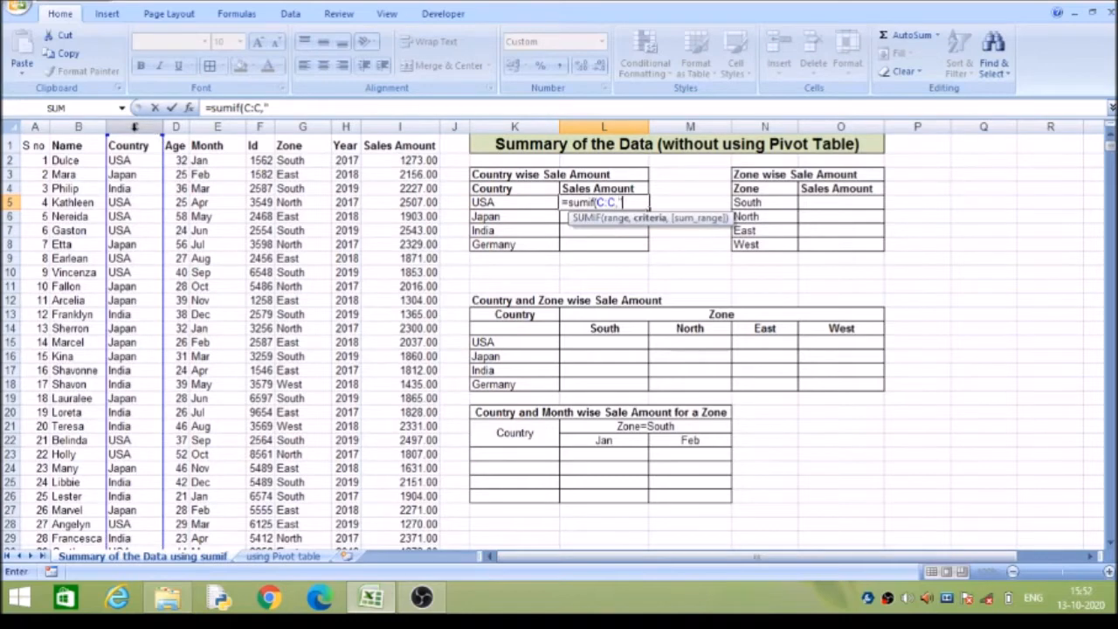
type("\"USA\",")
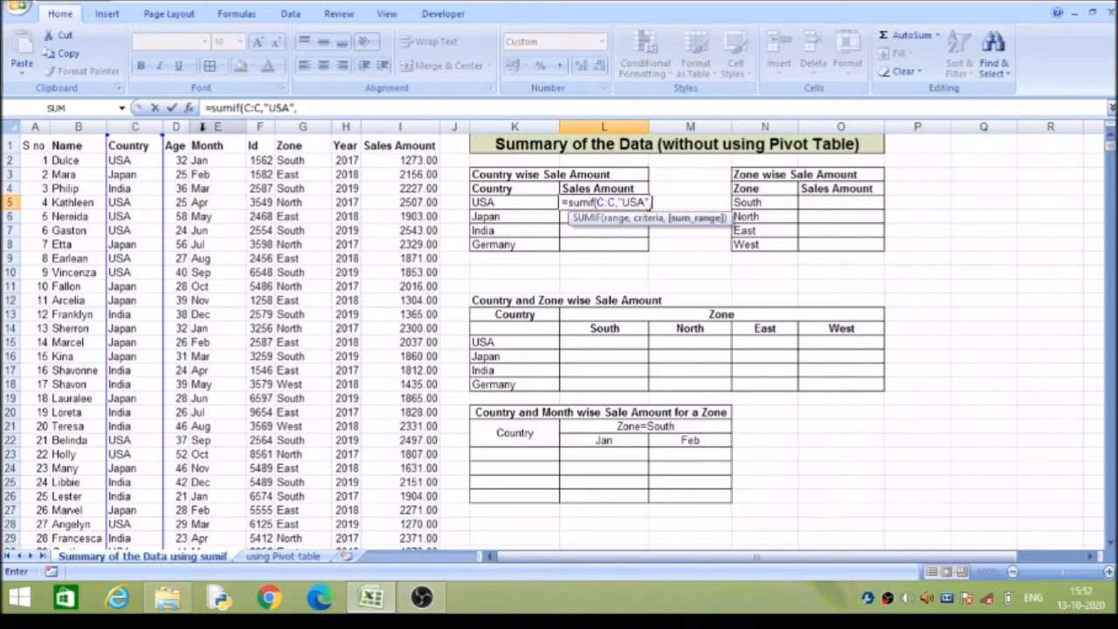
left_click(396, 128)
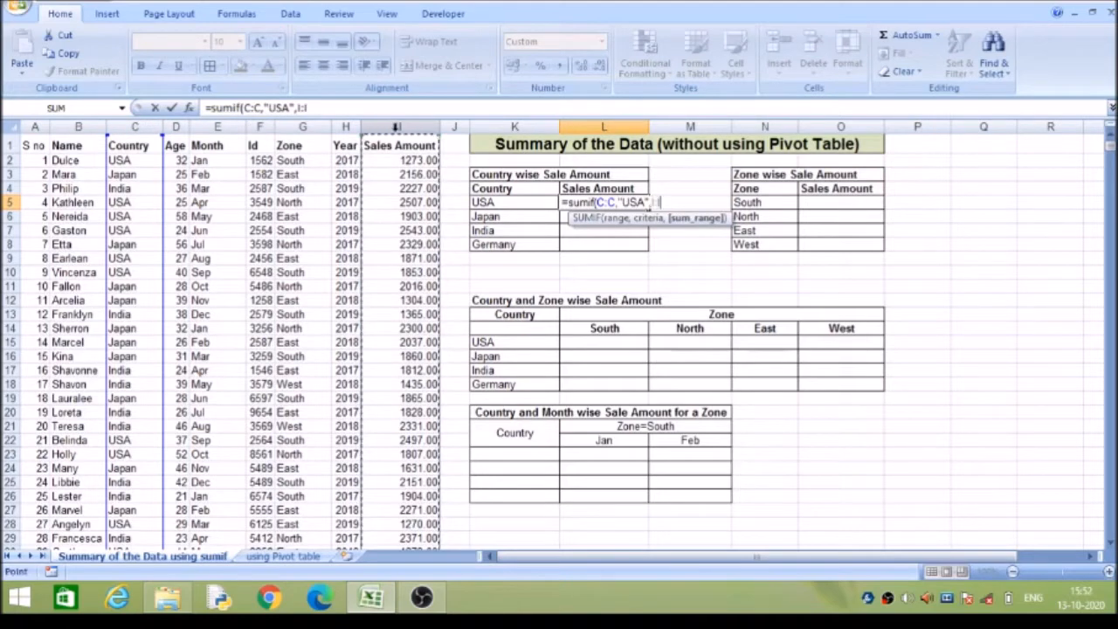
type(")")
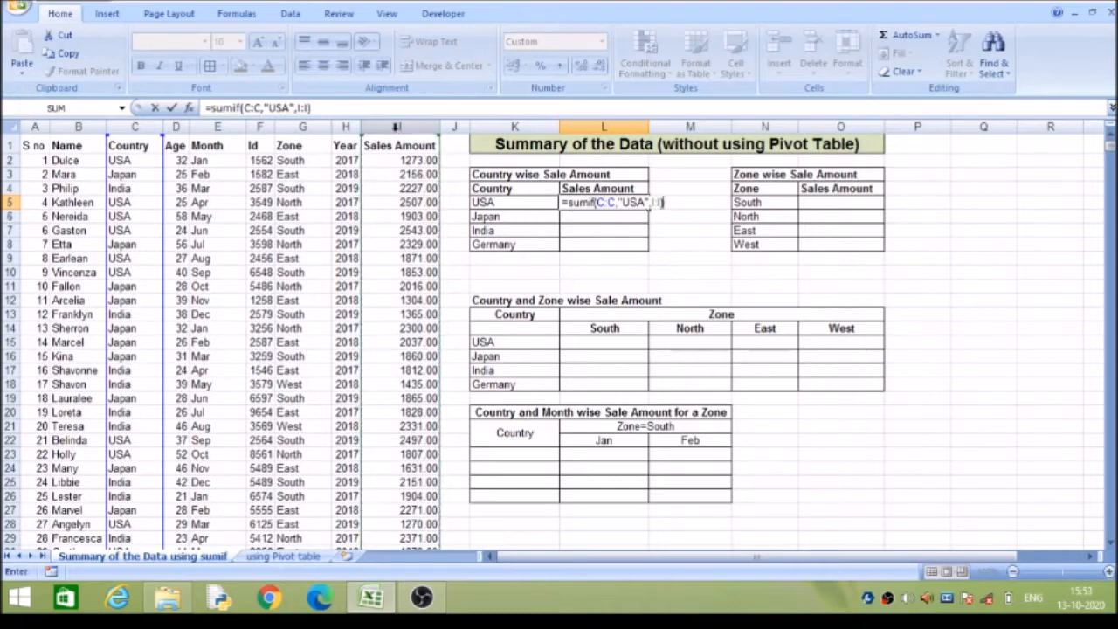
key("Return")
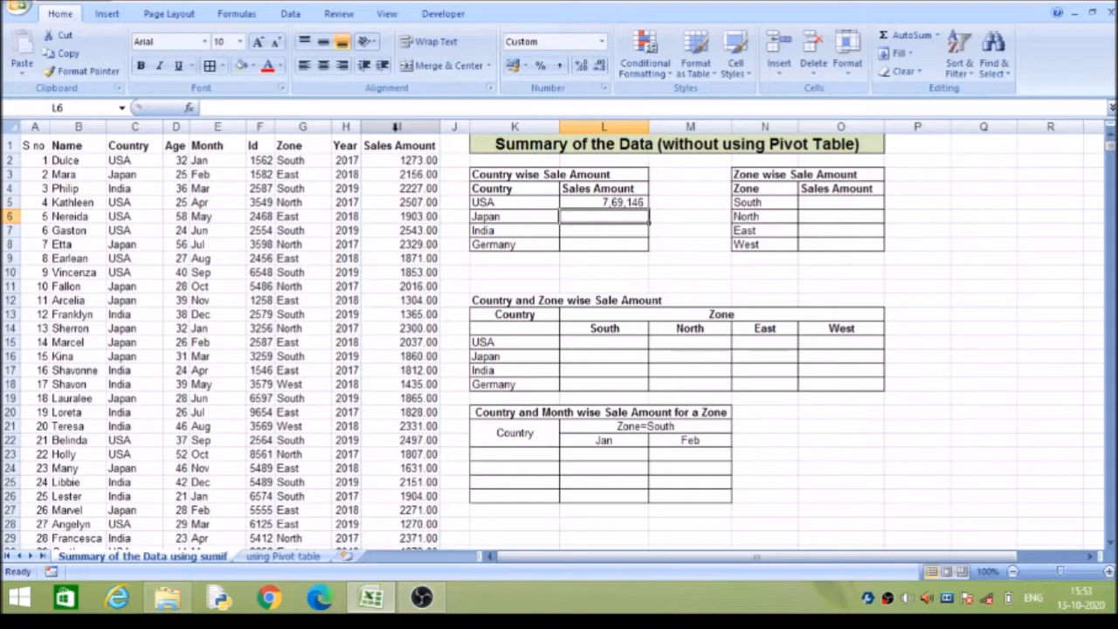
Copy the USA formula from L5 into L6 and change its criterion to "Japan"
left_click(604, 201)
key("ctrl+c")
left_click(598, 221)
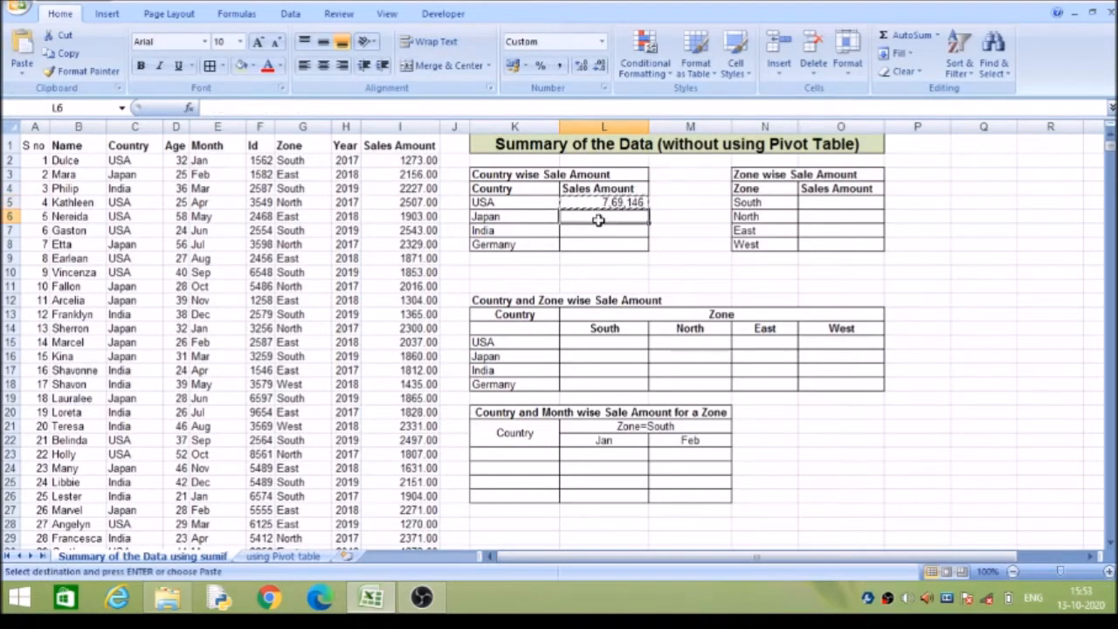
key("ctrl+v")
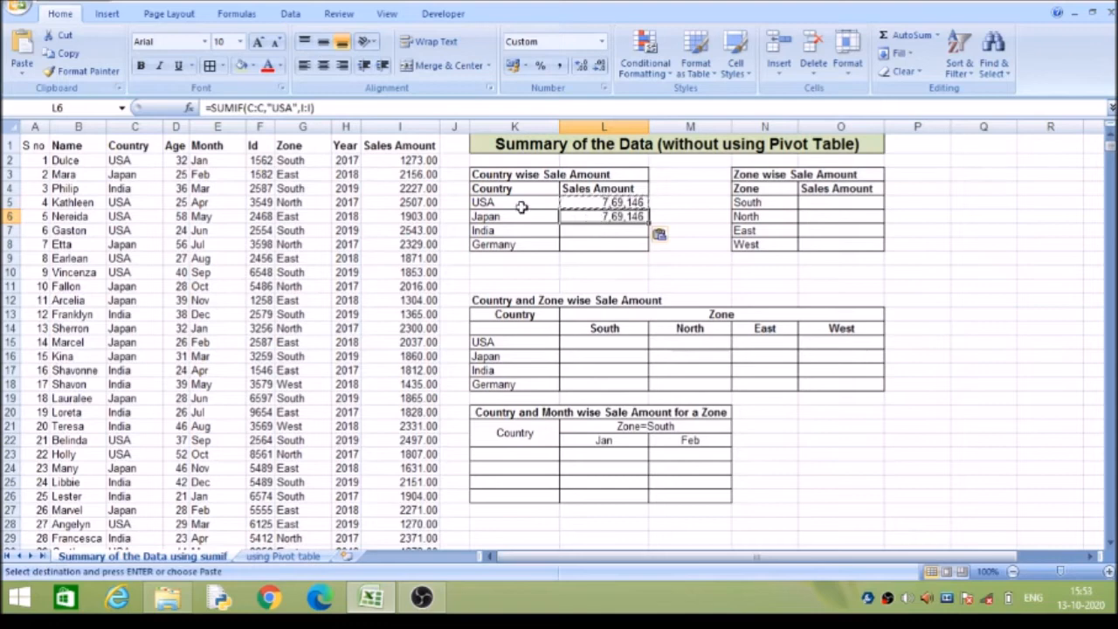
left_click(295, 107)
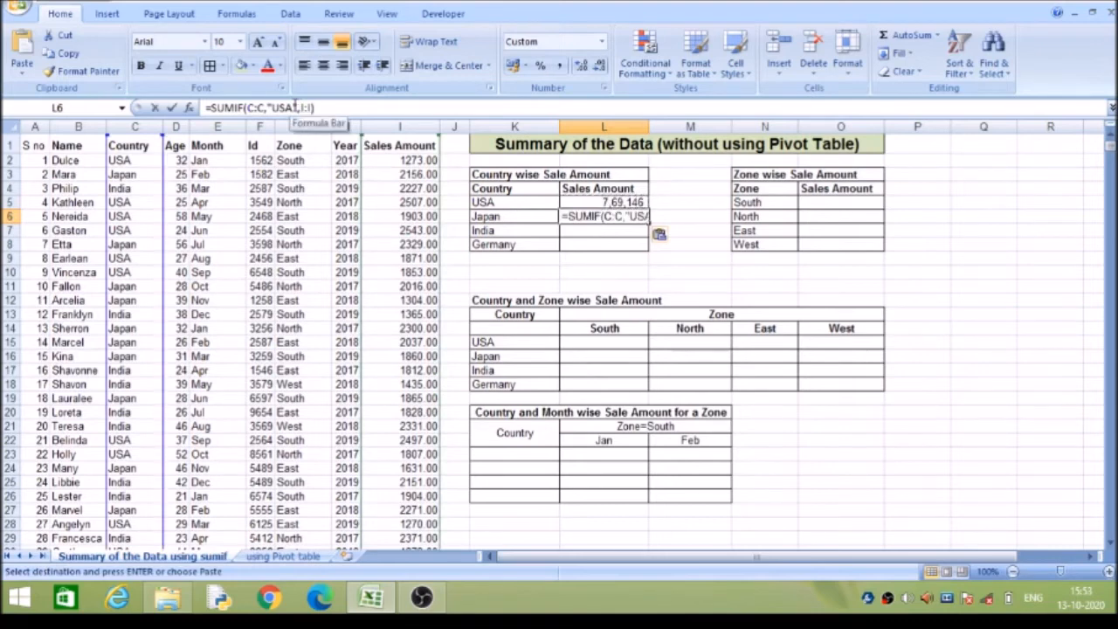
key("BackSpace")
key("BackSpace")
key("BackSpace")
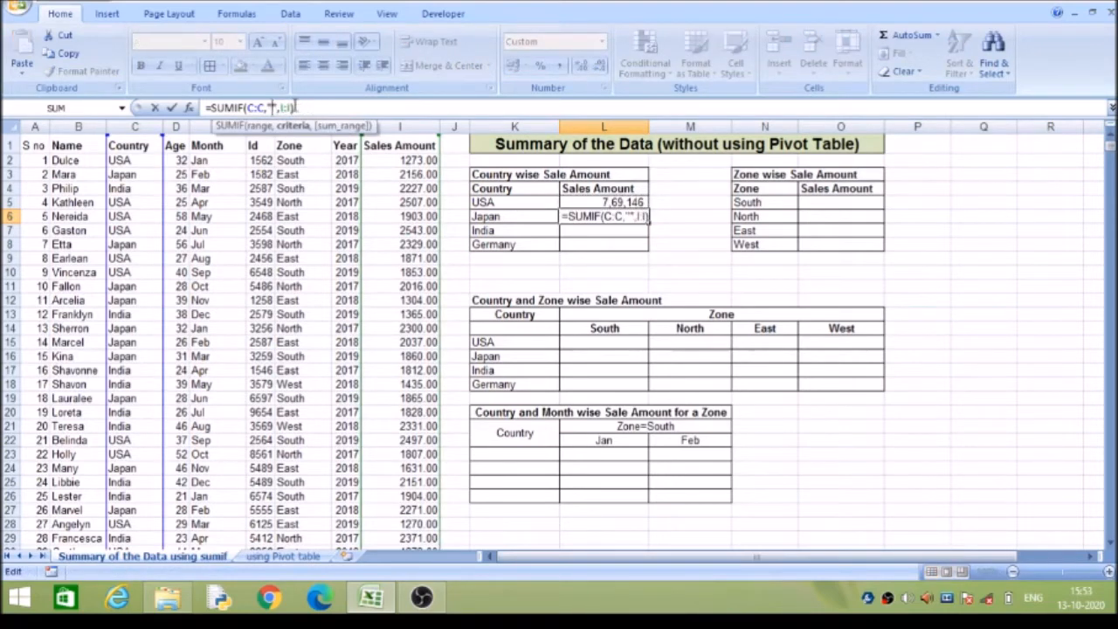
type("Japan\",I:I")
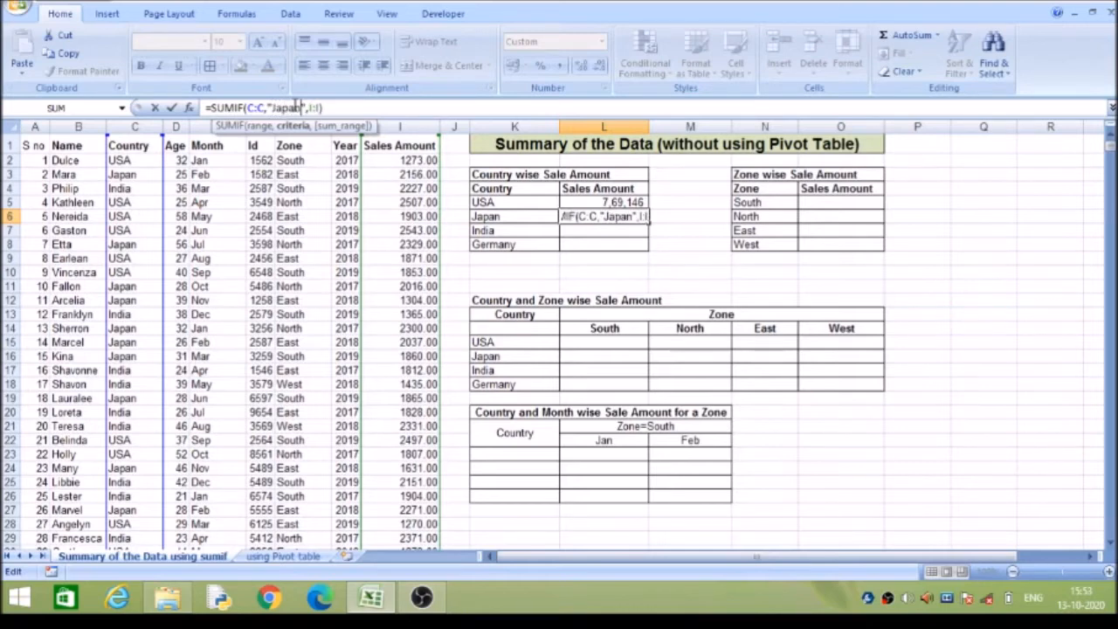
type(")")
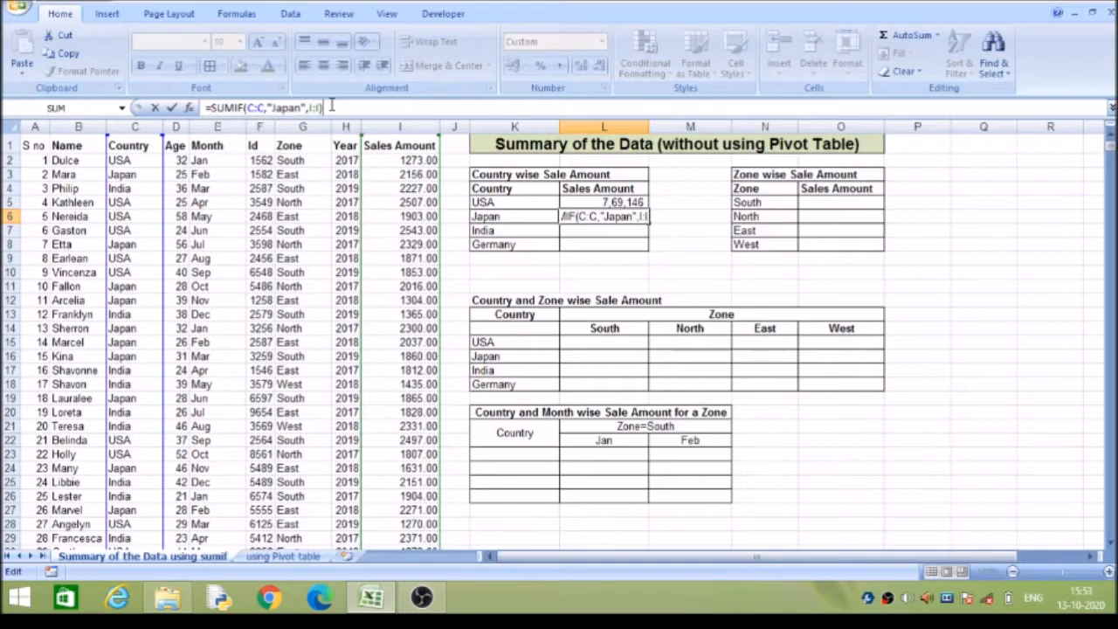
key("Return")
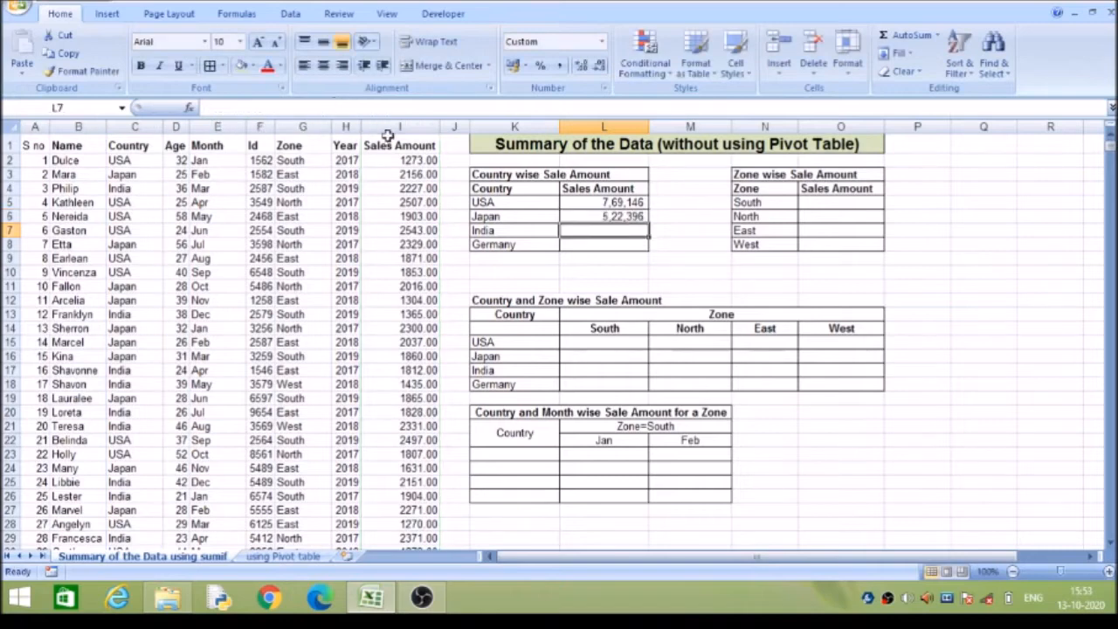
Copy the Japan formula from L6 into L7 and change its criterion to "India"
left_click(576, 212)
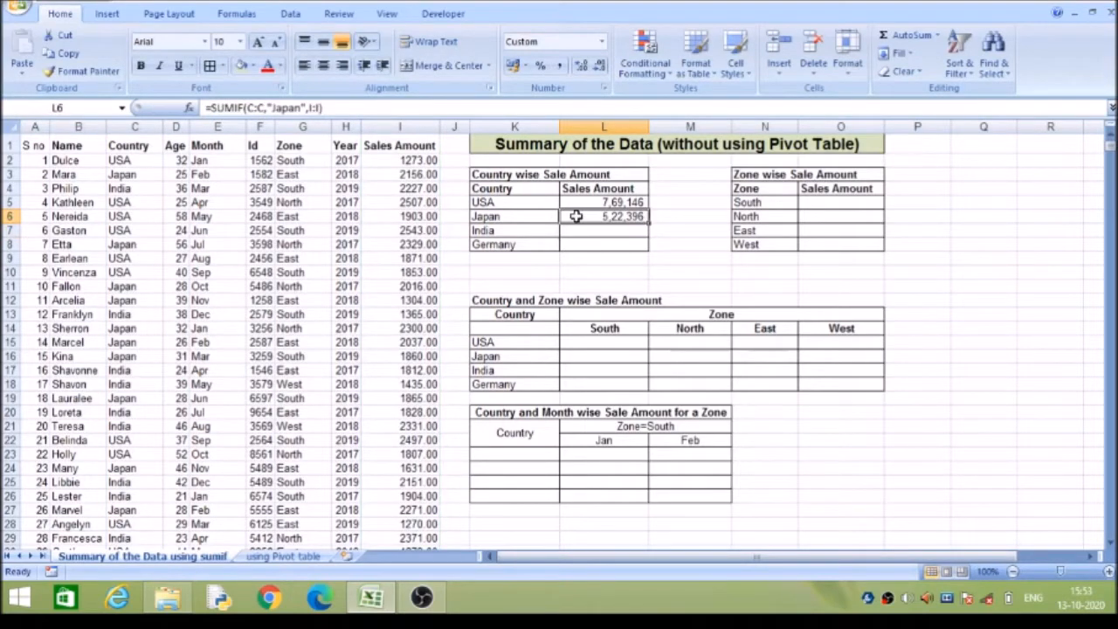
key("ctrl+c")
left_click(583, 236)
key("ctrl+v")
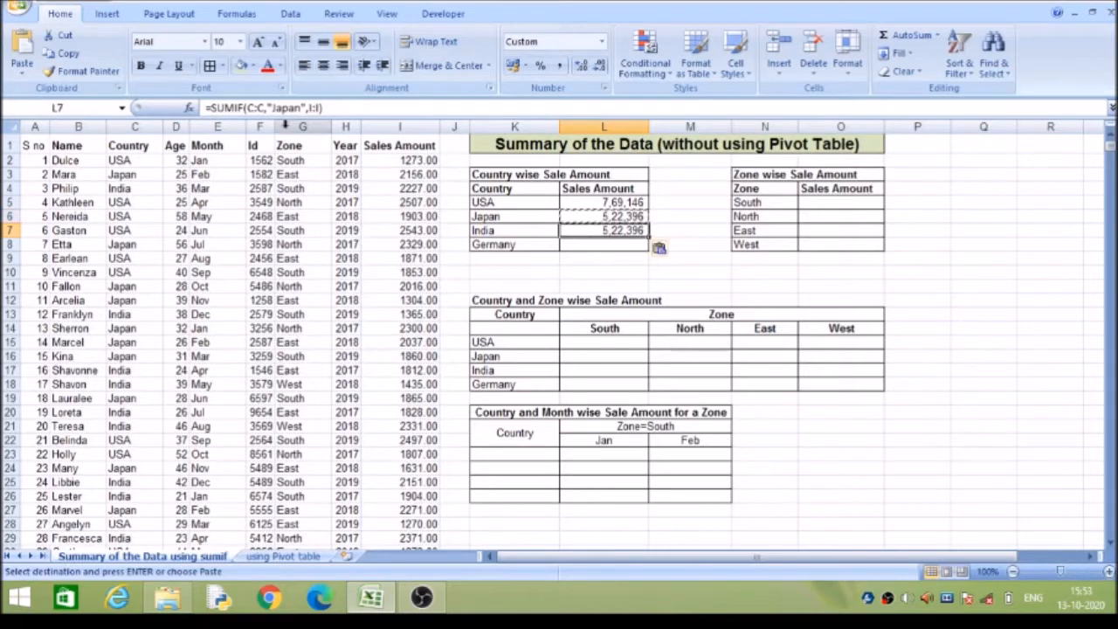
left_click(270, 107)
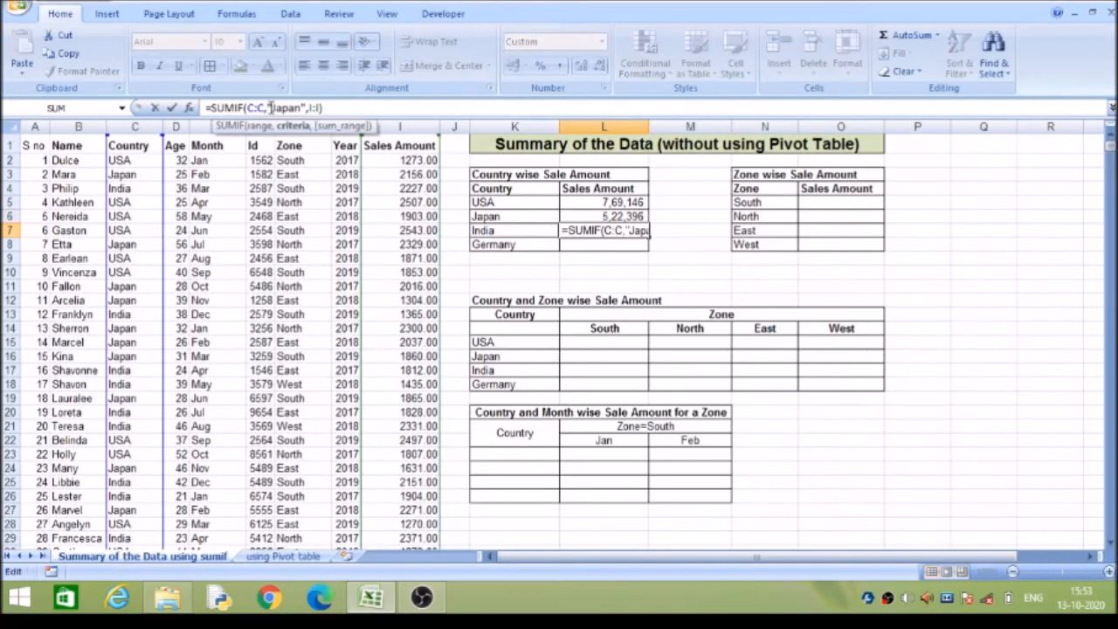
key("Delete")
key("Delete")
key("Delete")
key("Delete")
key("Delete")
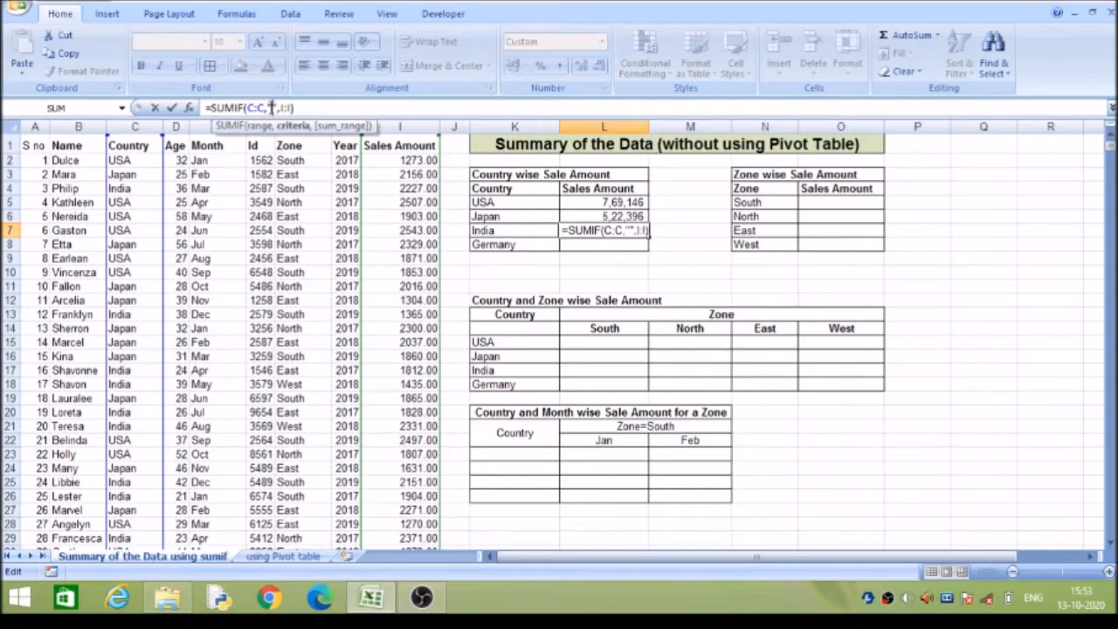
type("India")
left_click(330, 107)
key("Return")
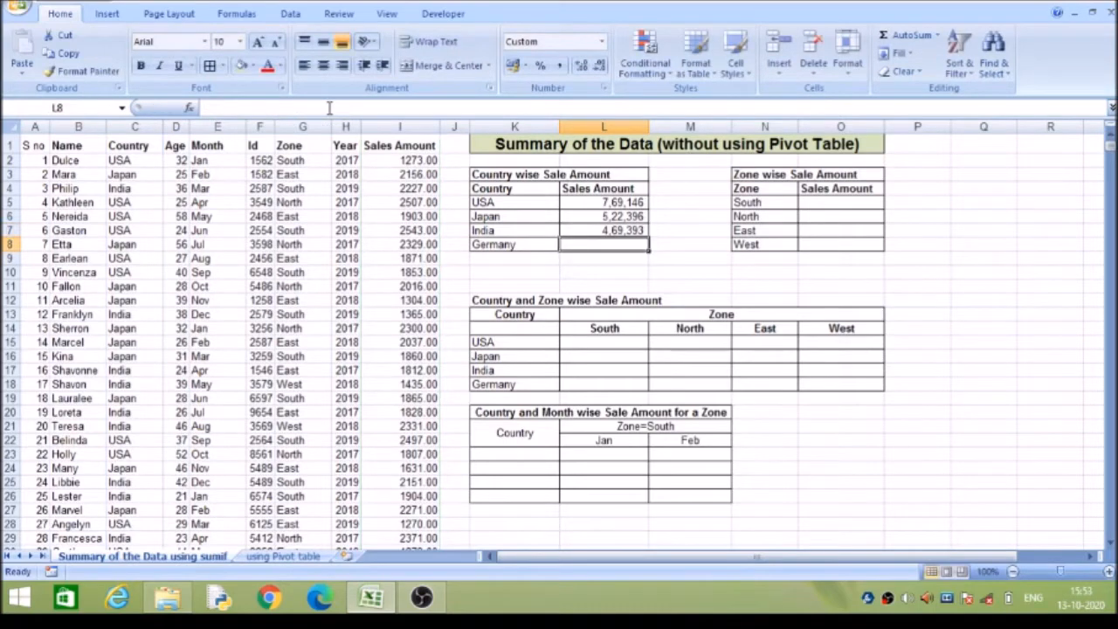
Copy the India formula from L7 into L8 and change its criterion to "Germany"
left_click(605, 230)
key("ctrl+c")
left_click(599, 245)
key("ctrl+v")
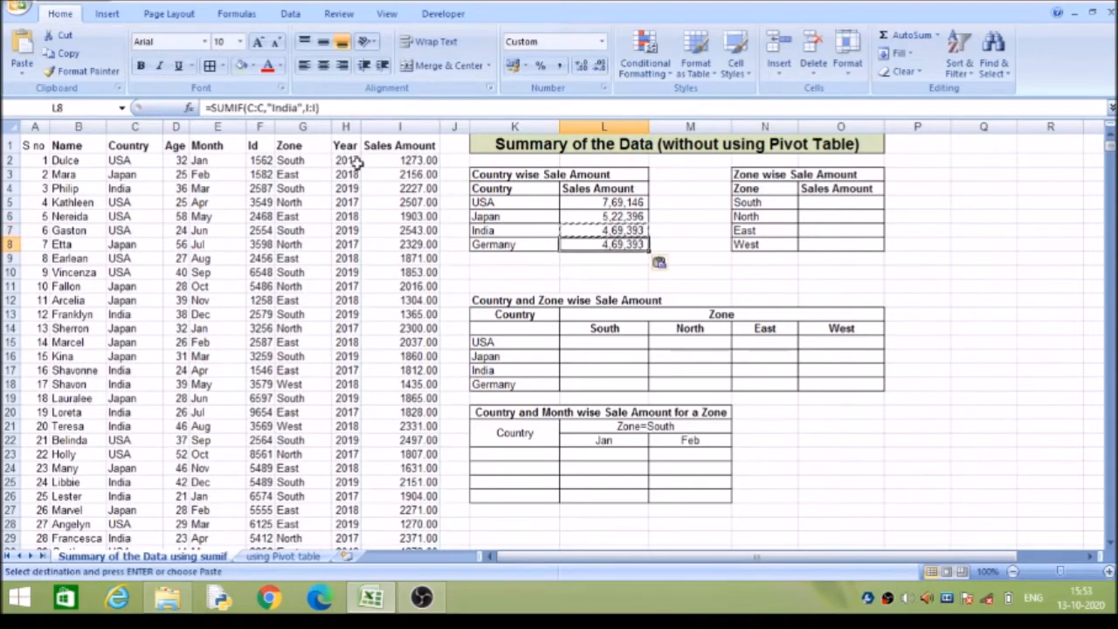
left_click(300, 107)
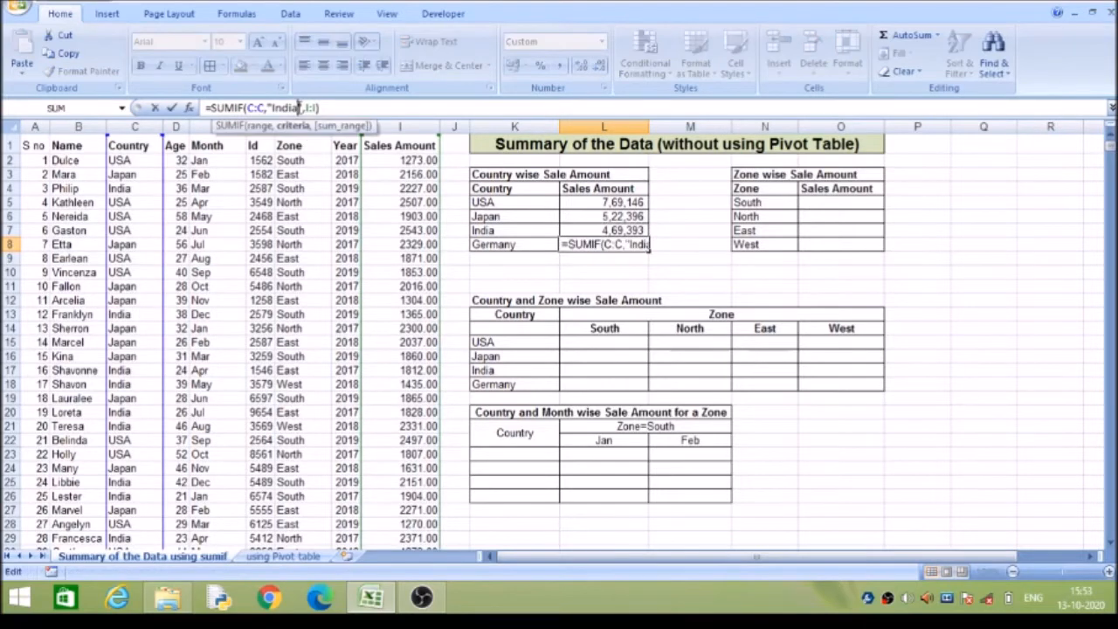
key("BackSpace")
key("BackSpace")
key("BackSpace")
key("BackSpace")
key("BackSpace")
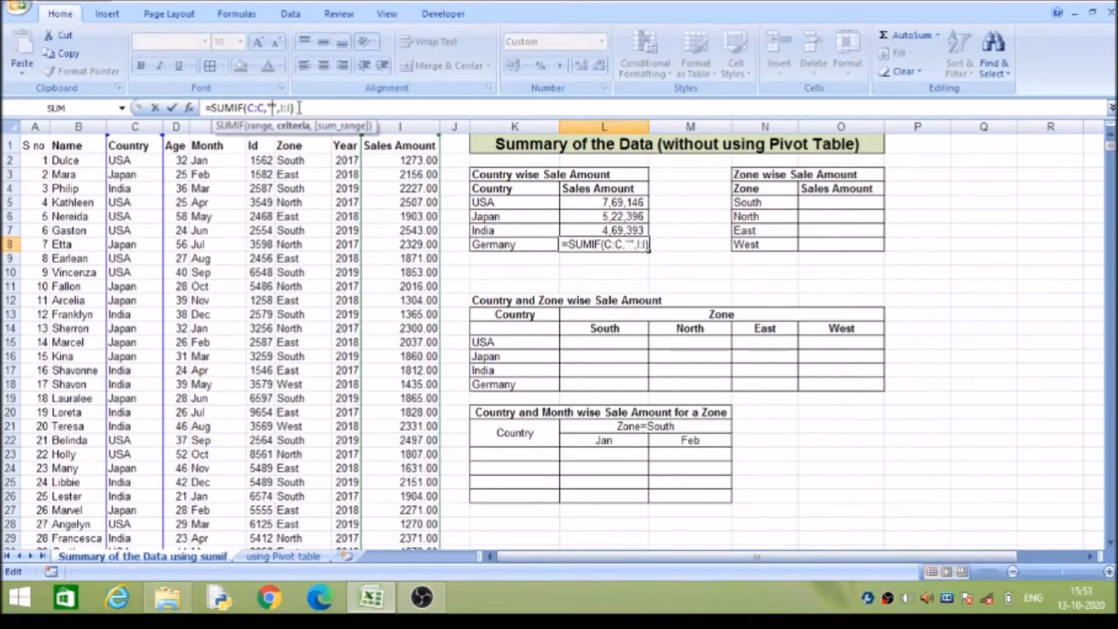
type("German")
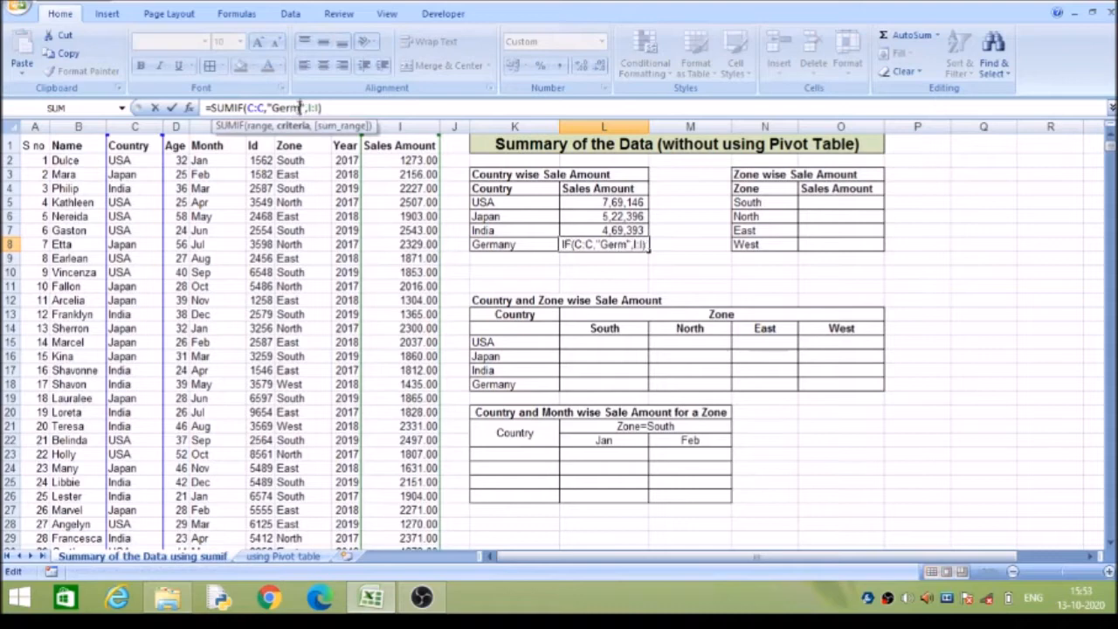
type("y")
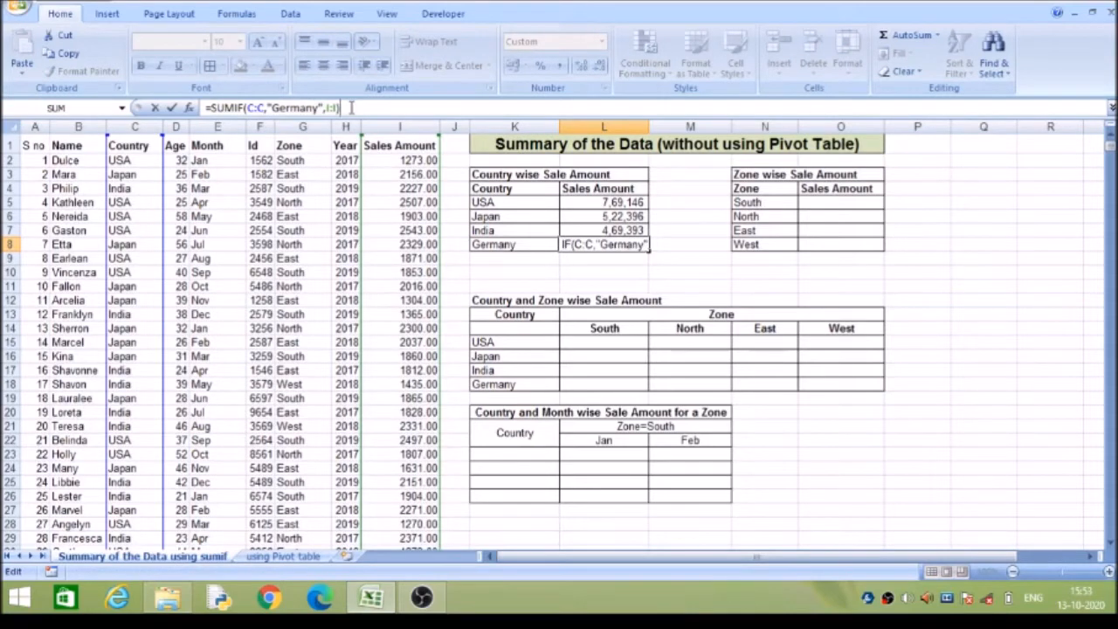
key("Return")
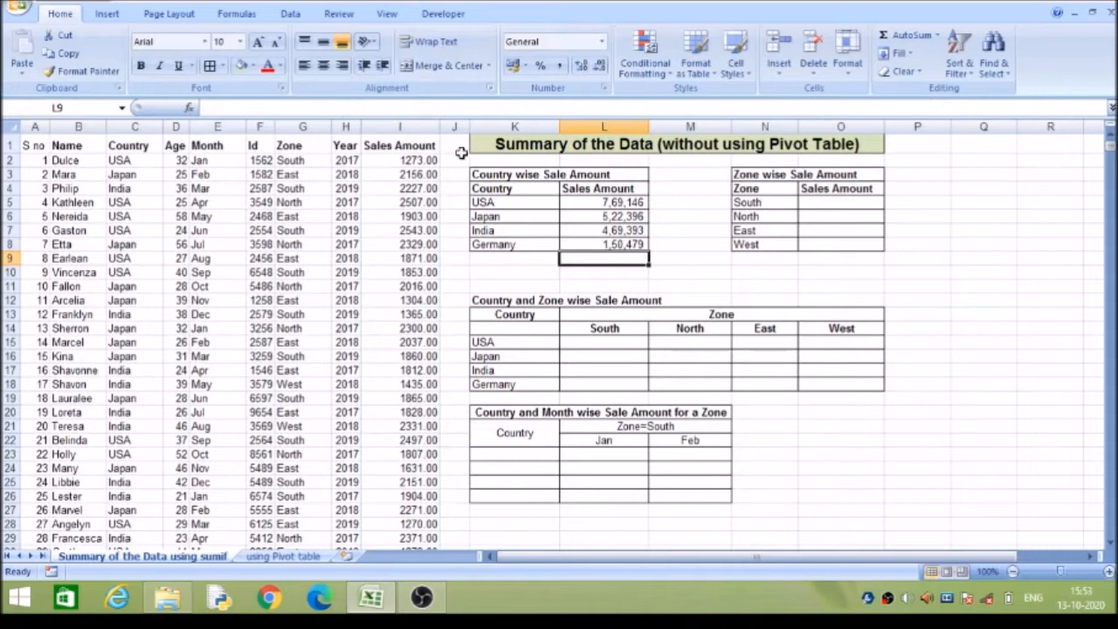
Format the country sales amounts in L5:L8 as Number, with comma separators and no decimal places
left_click(565, 201)
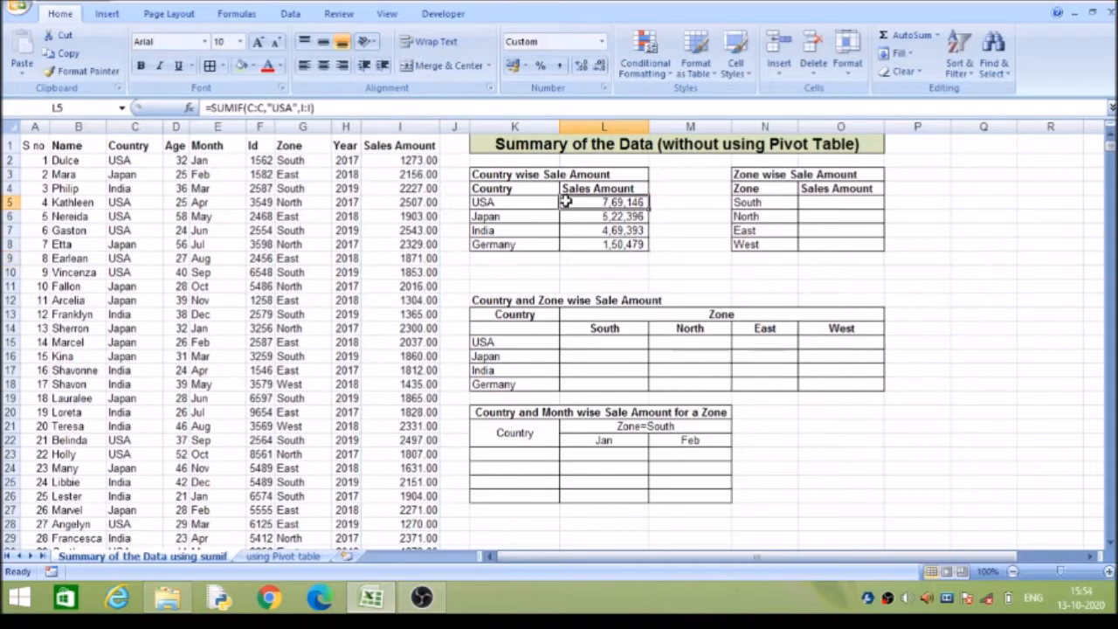
key("shift+Down")
key("shift+Down")
key("shift+Down")
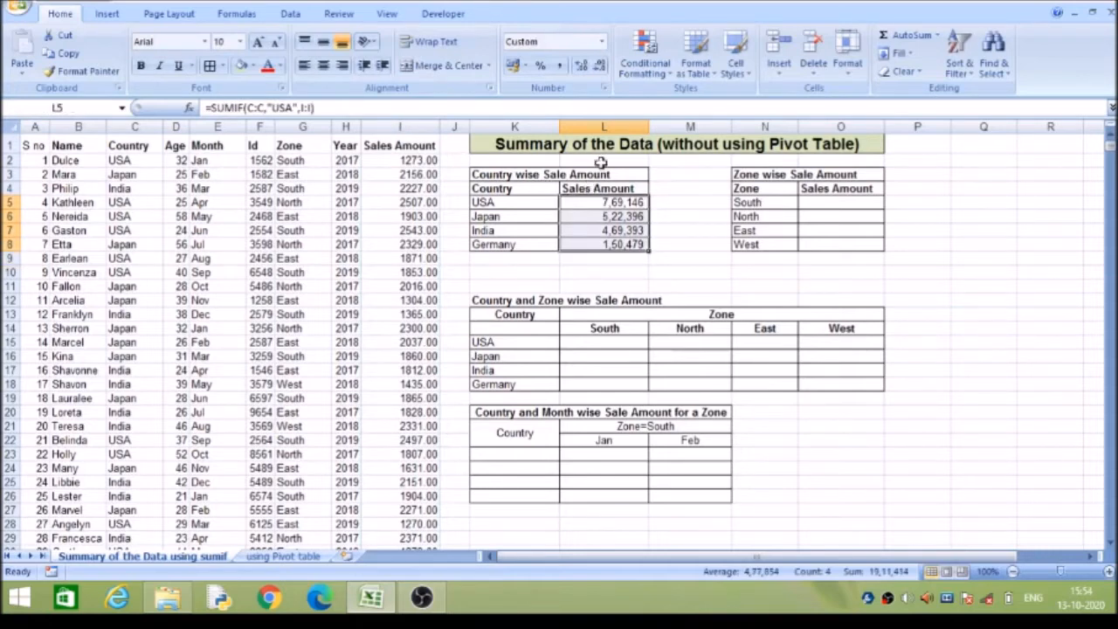
left_click(601, 42)
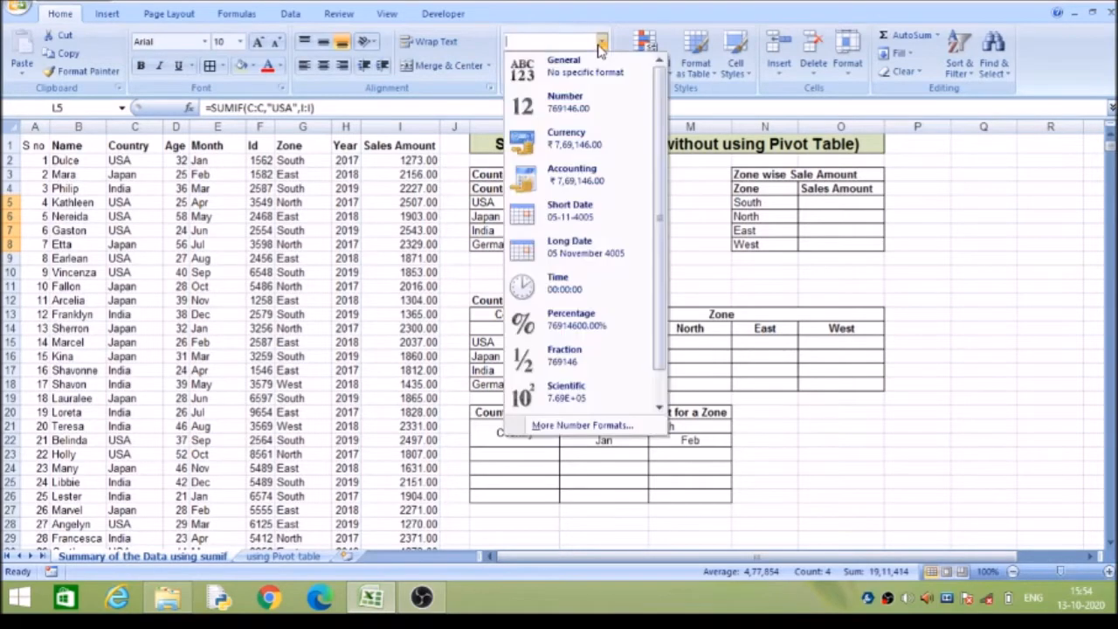
left_click(570, 108)
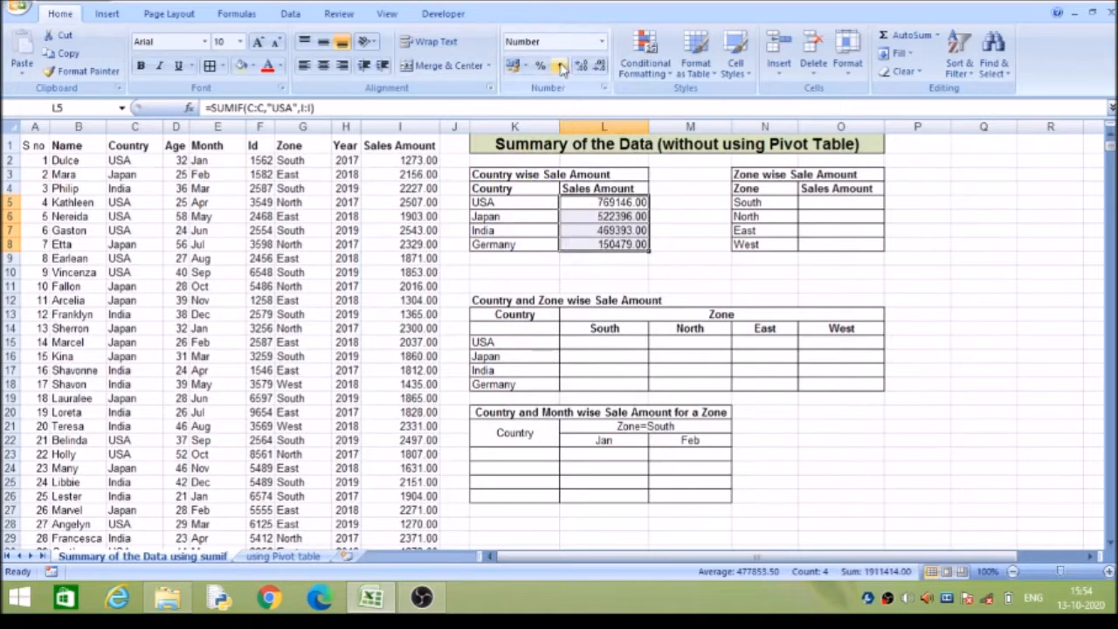
left_click(561, 67)
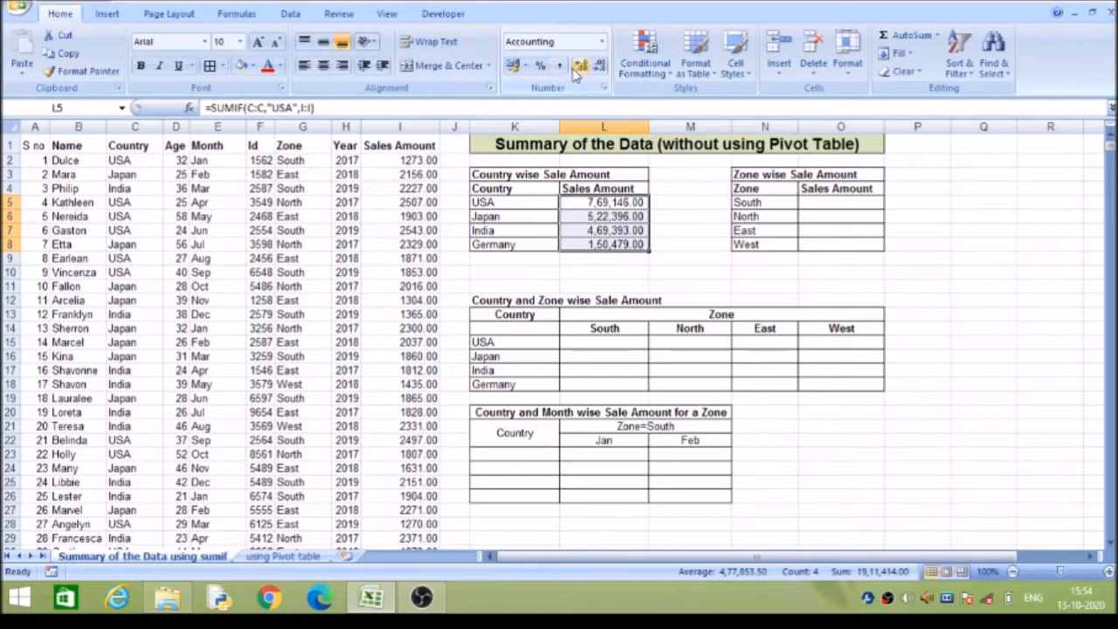
left_click(599, 68)
left_click(599, 68)
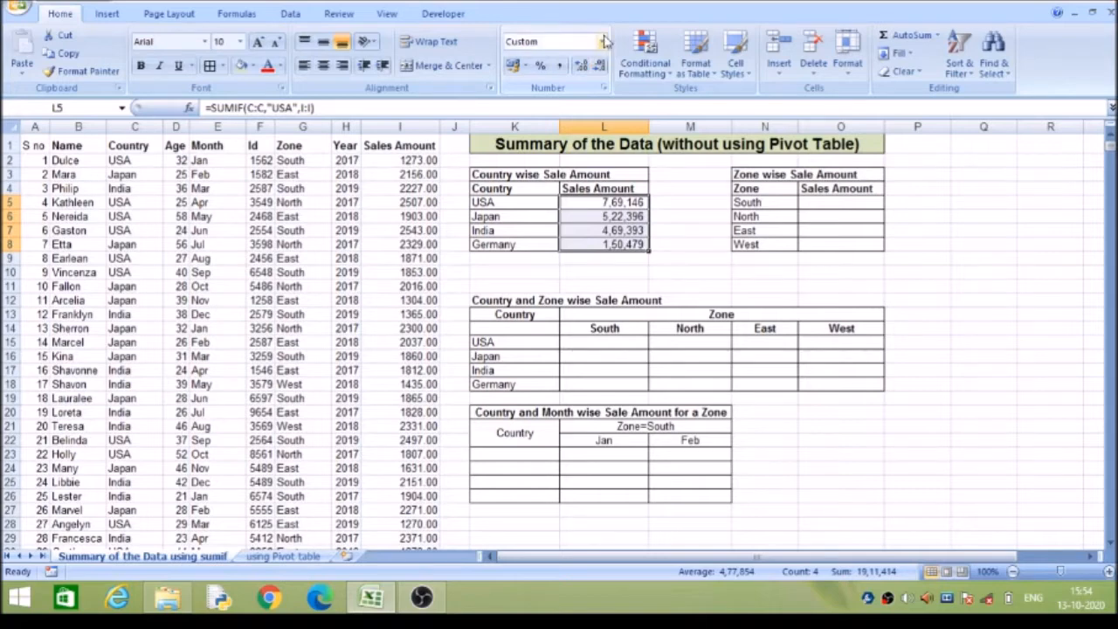
Apply the Currency number format to the country sales amounts in L5:L8
left_click(601, 42)
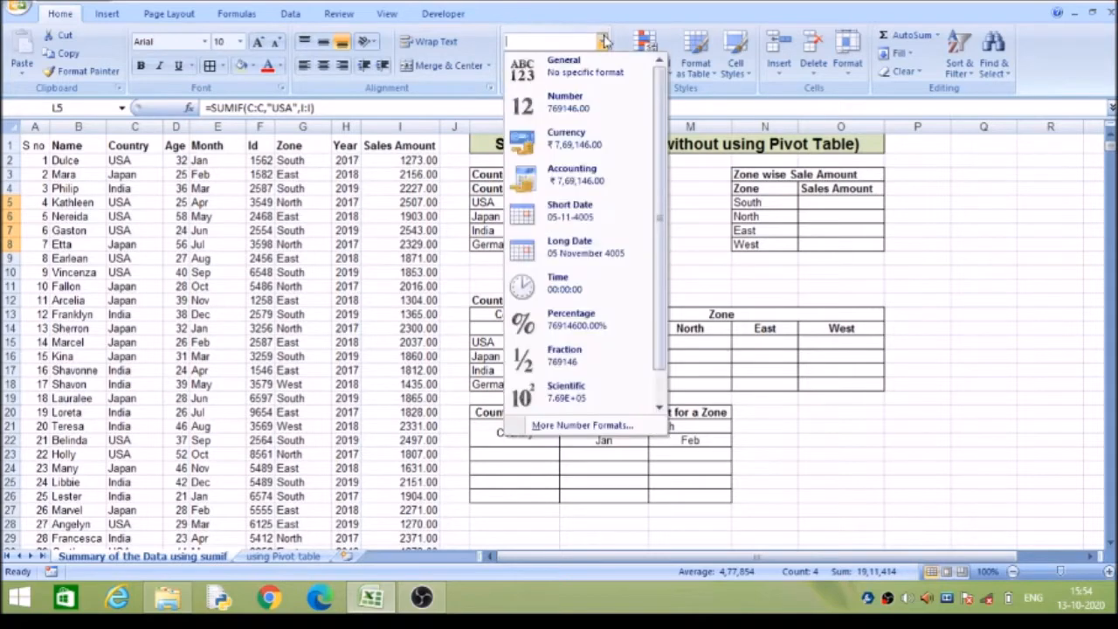
left_click(575, 145)
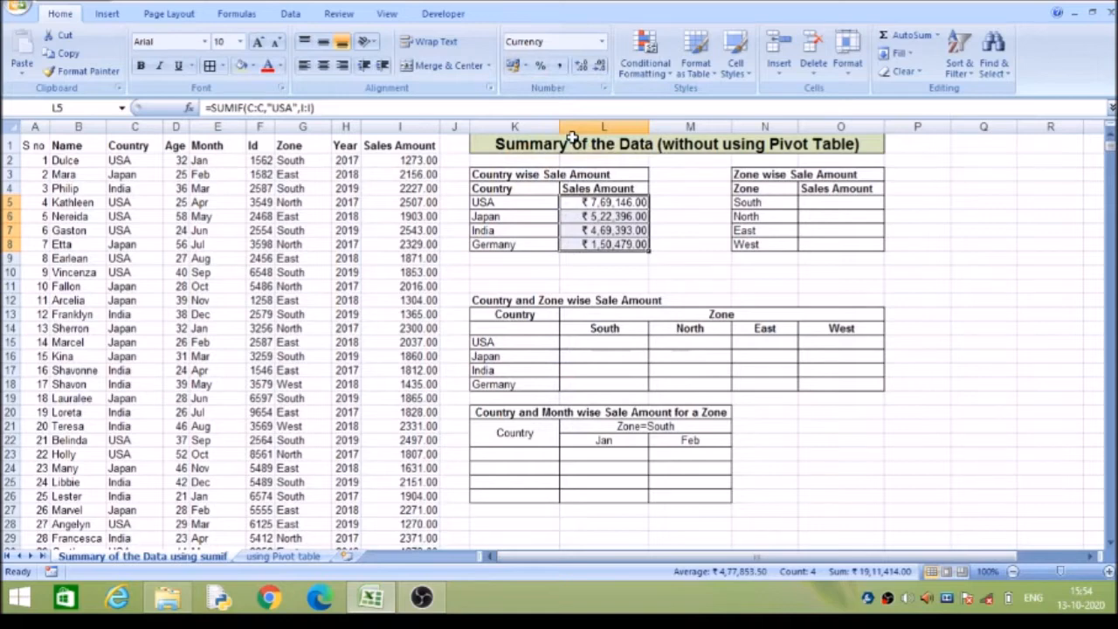
Remove both decimal places from the country sales amounts in L5:L8
left_click(599, 68)
left_click(600, 67)
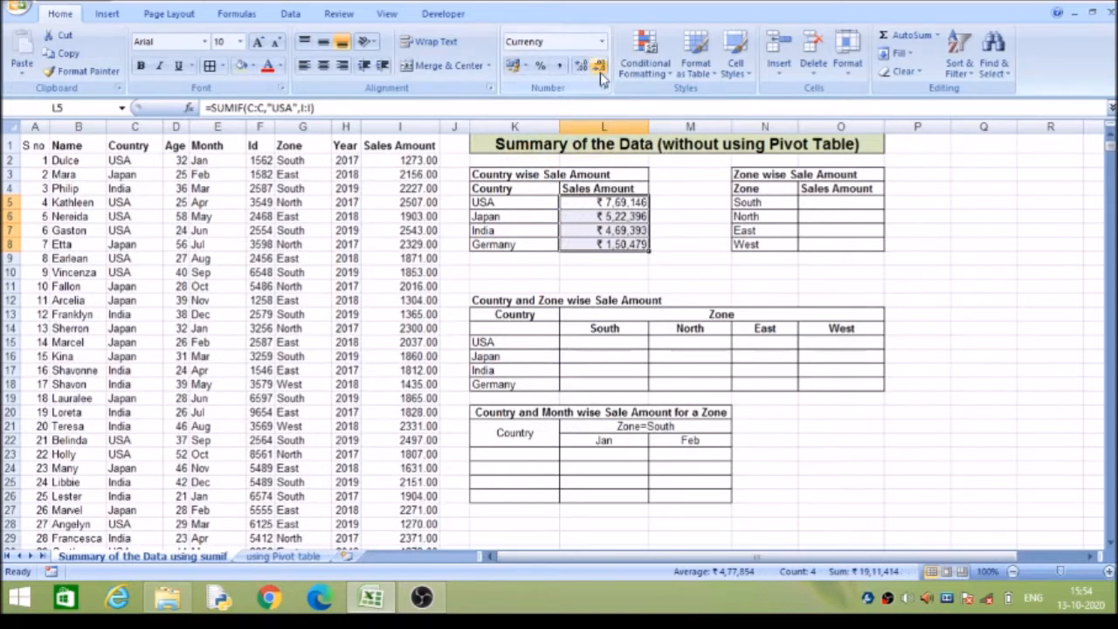
Enter the South zone total in O5 with the formula =SUMIF(G:G,"South",I:I)
left_click(847, 200)
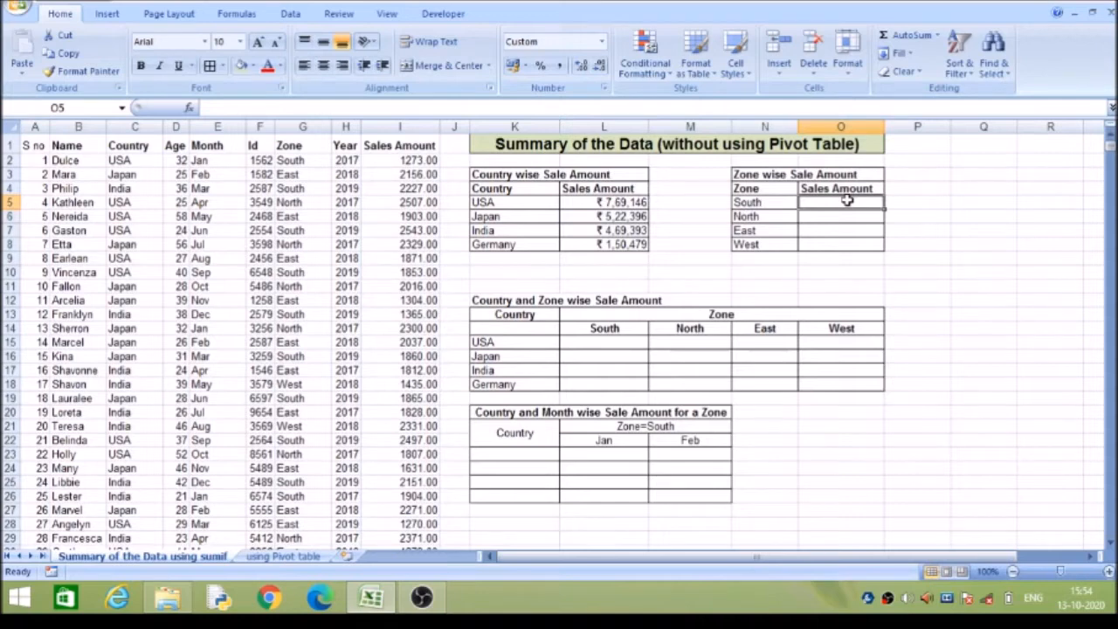
type("=s")
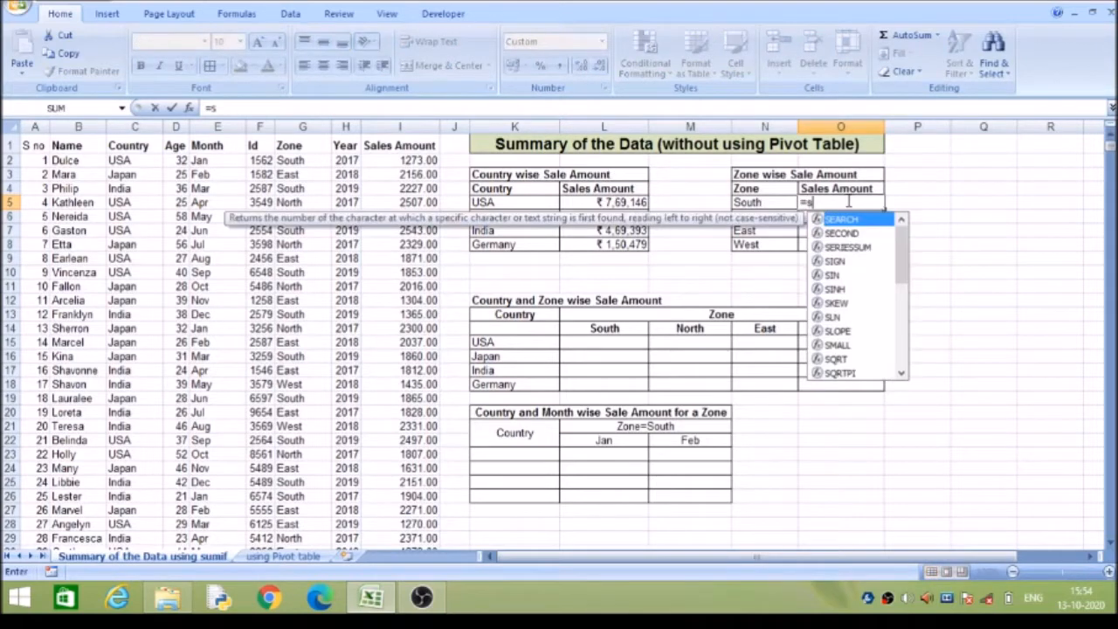
type("umif")
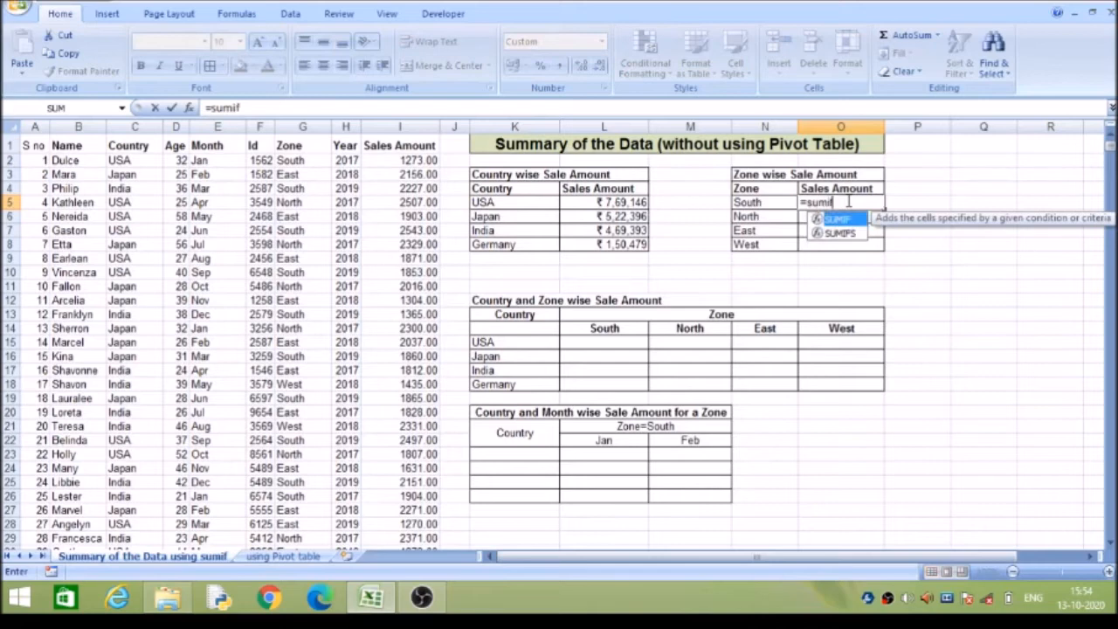
type("(")
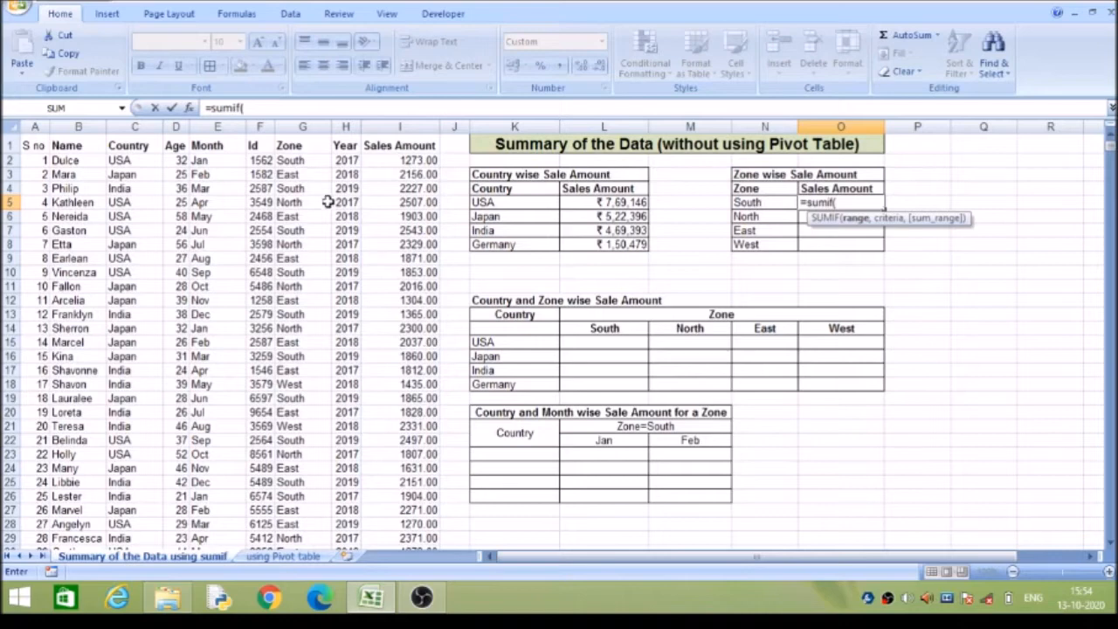
left_click(305, 126)
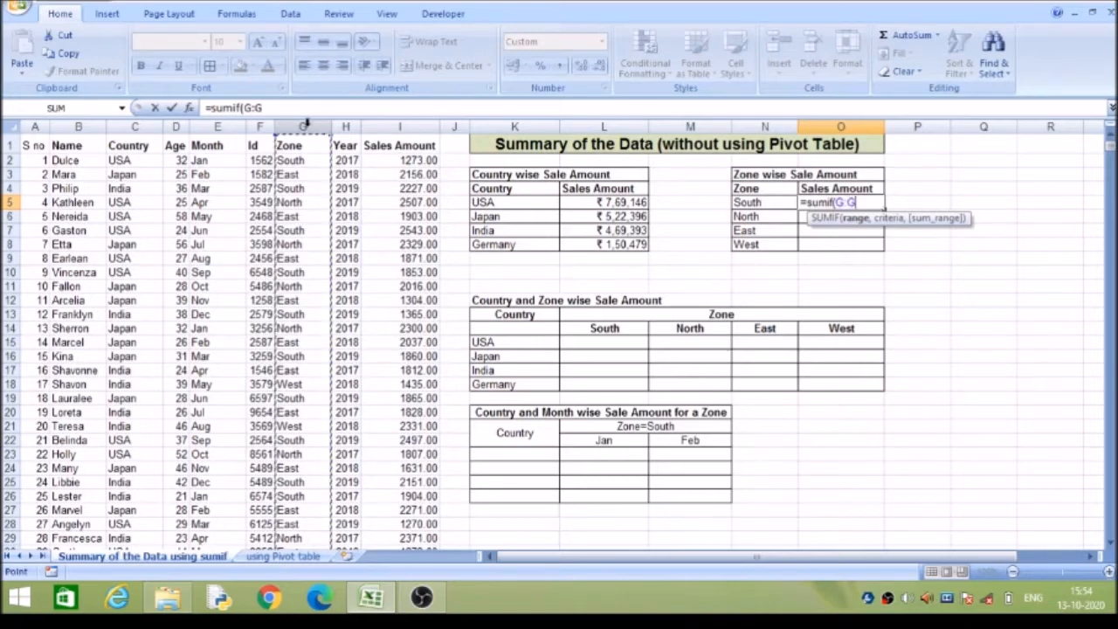
type(",")
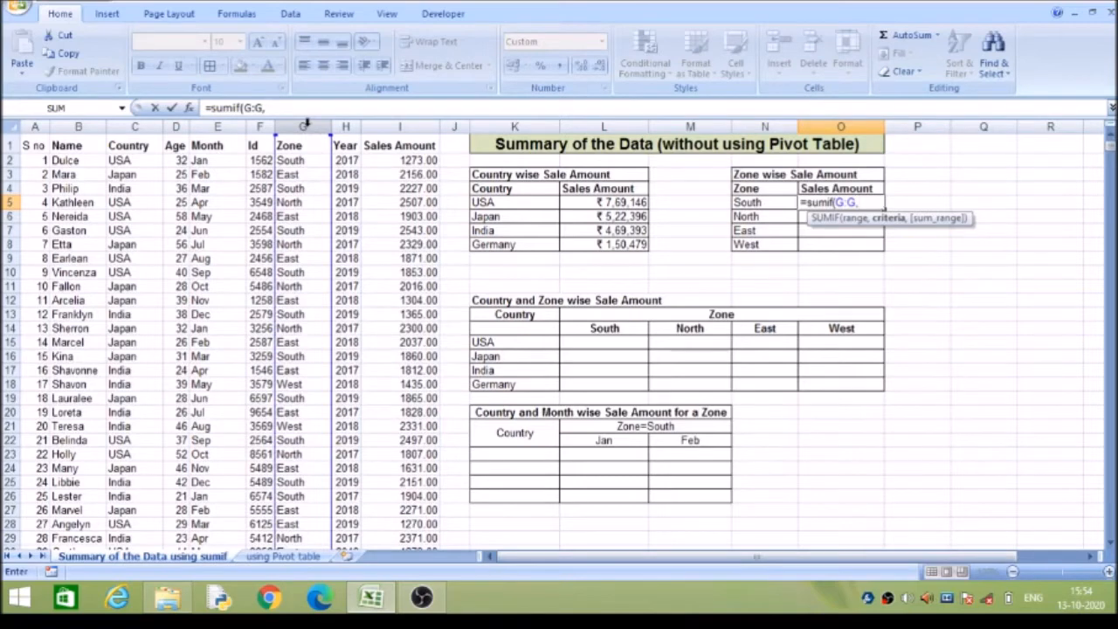
type("\"South\",")
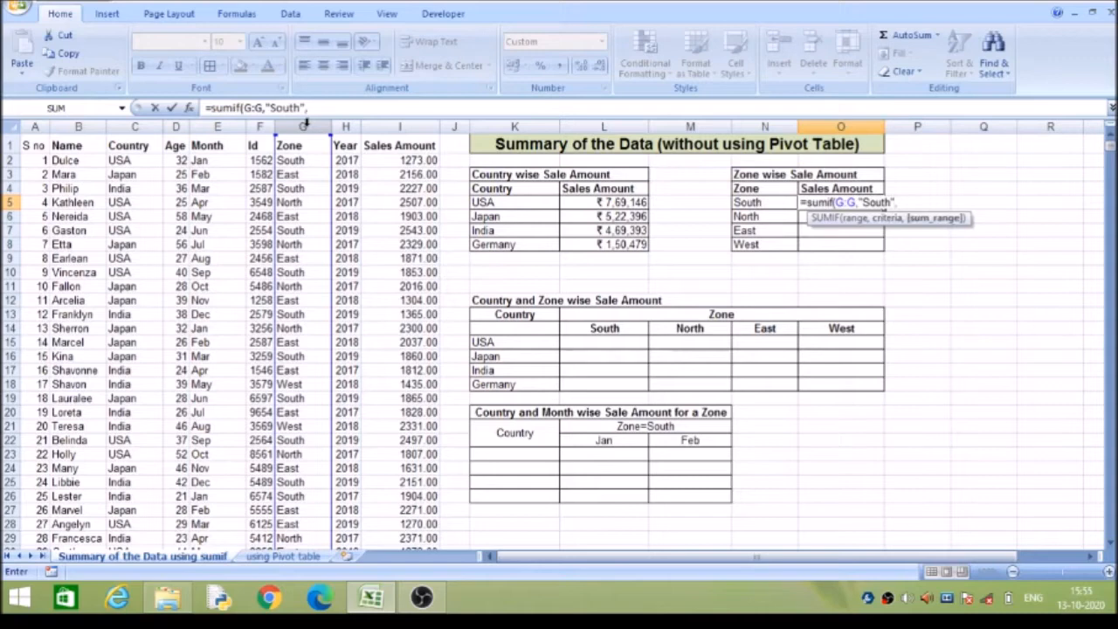
left_click(399, 126)
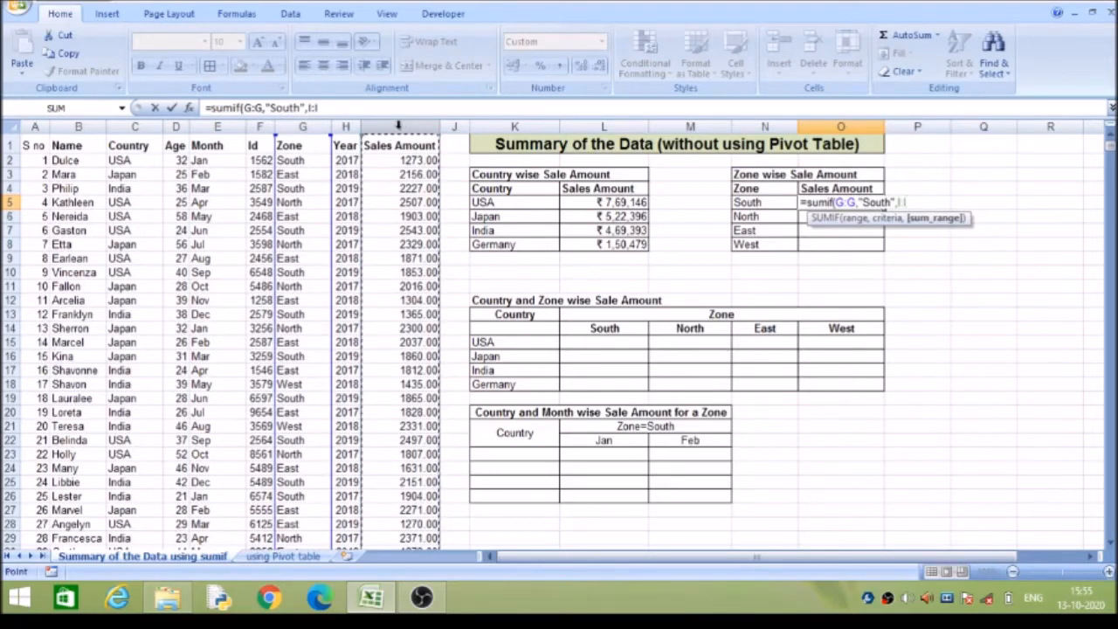
type(")")
key("Return")
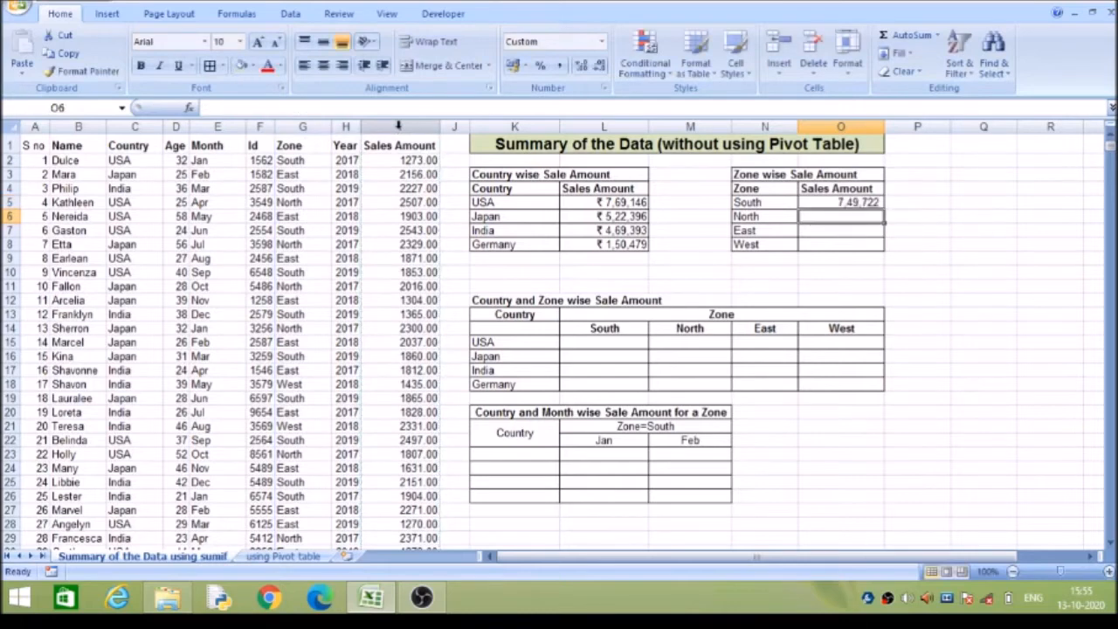
Copy the South formula from O5 into O6 and change its criterion to "North"
key("Up")
key("ctrl+c")
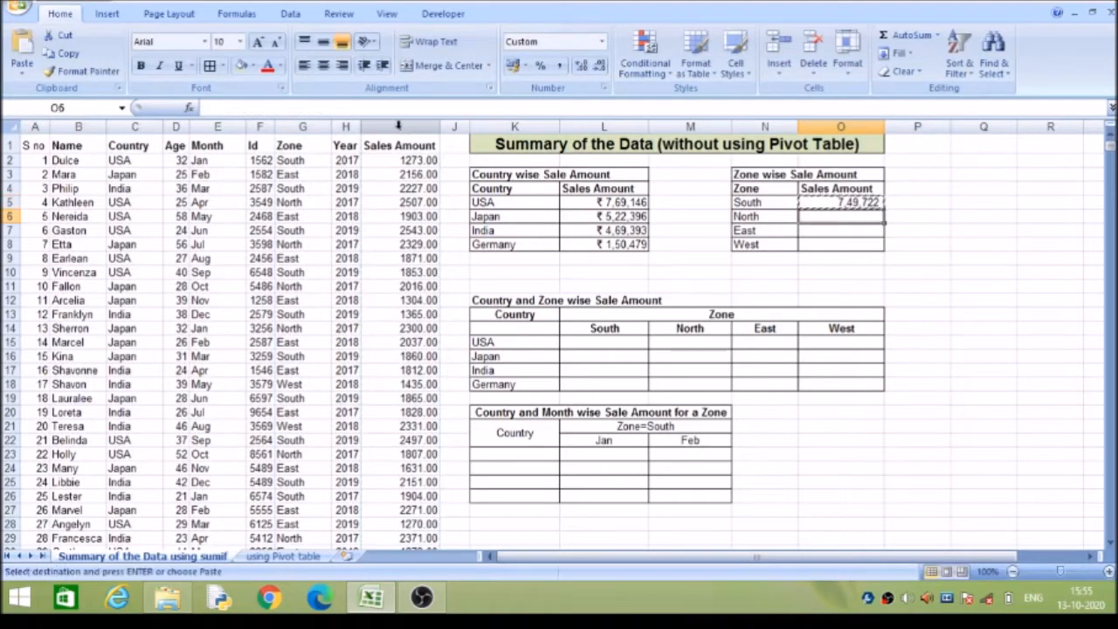
key("Down")
key("ctrl+v")
left_click(396, 126)
left_click_drag(396, 127, 345, 127)
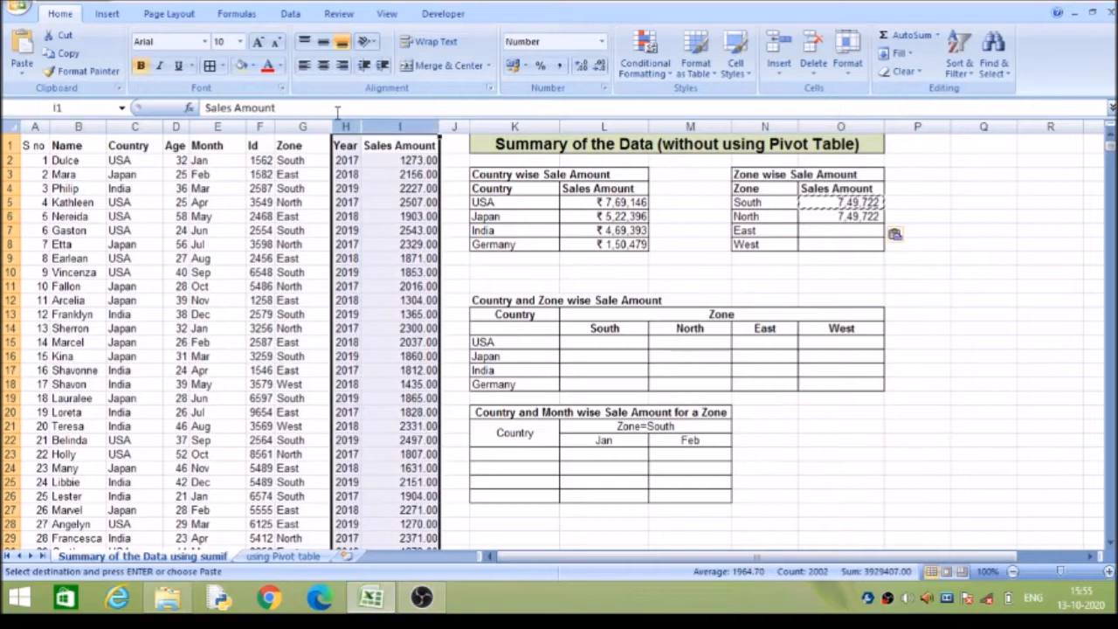
left_click(816, 218)
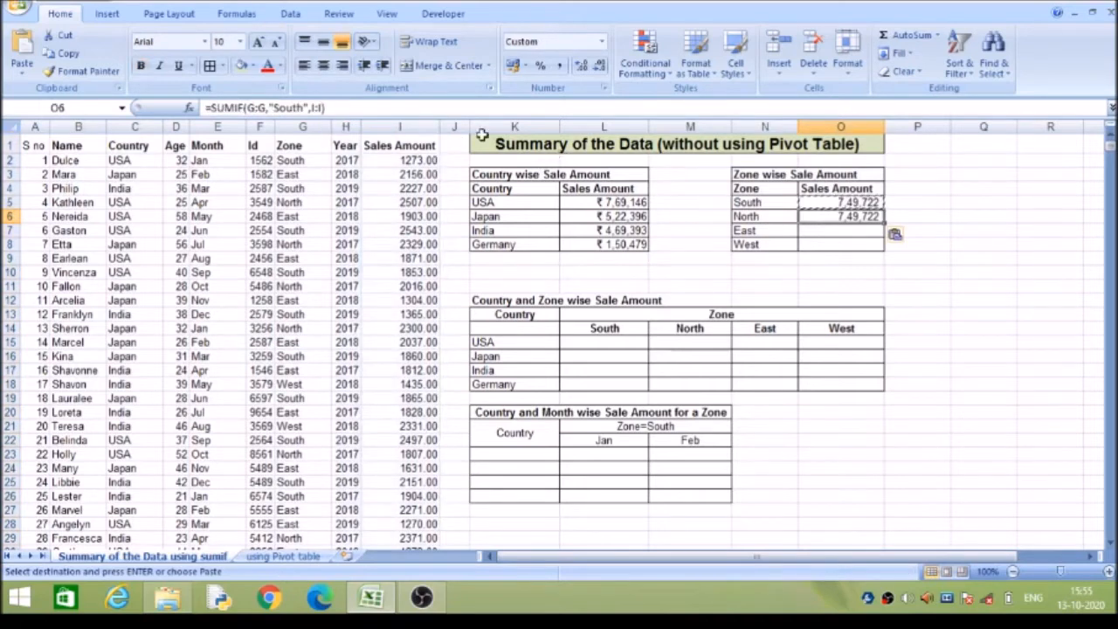
left_click(273, 106)
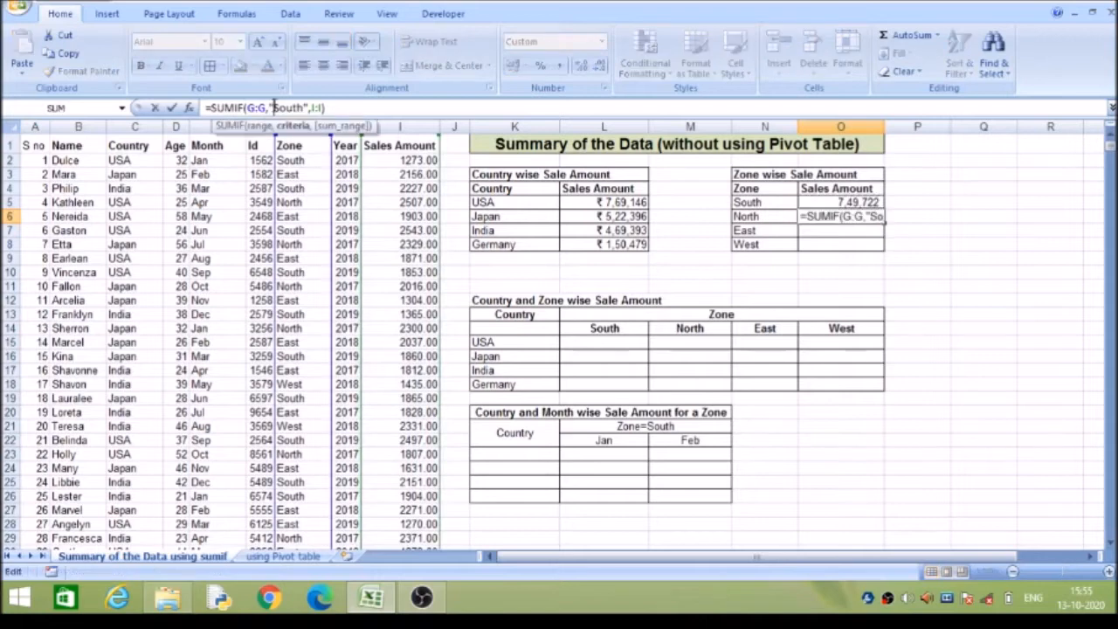
key("Delete")
key("Delete")
key("Delete")
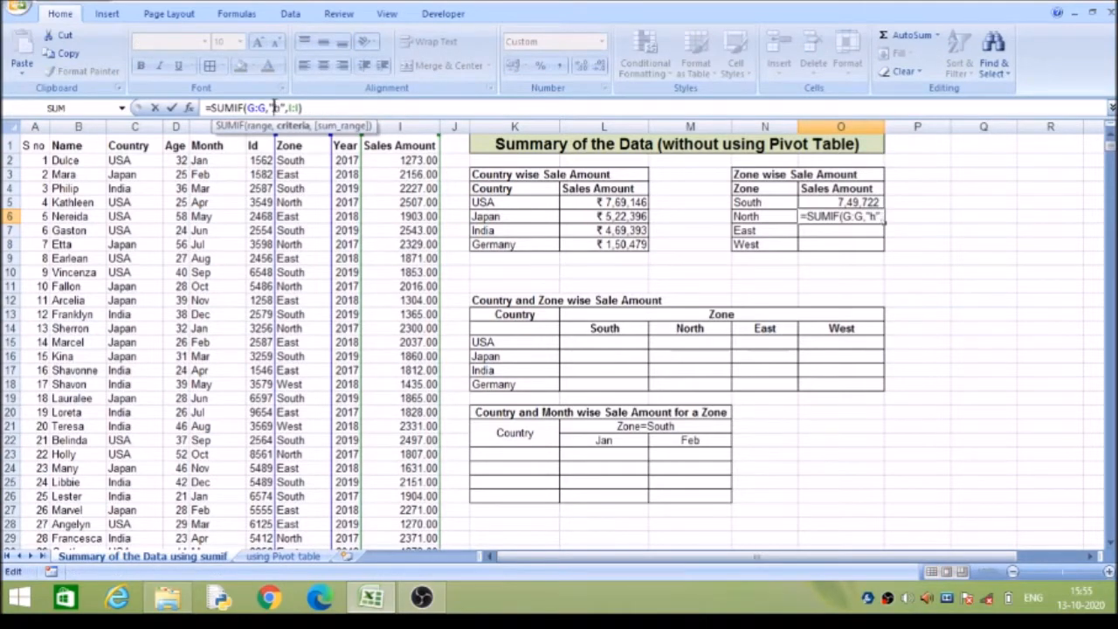
type("Nor")
key("Right")
key("Right")
key("Right")
key("Right")
key("Right")
key("Right")
key("Right")
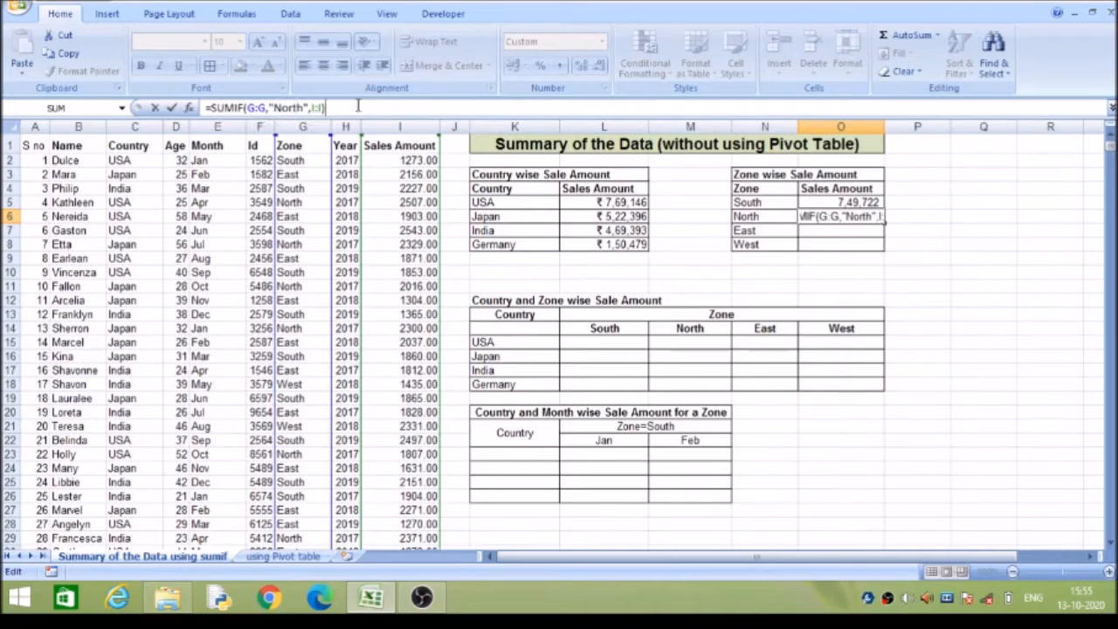
key("Return")
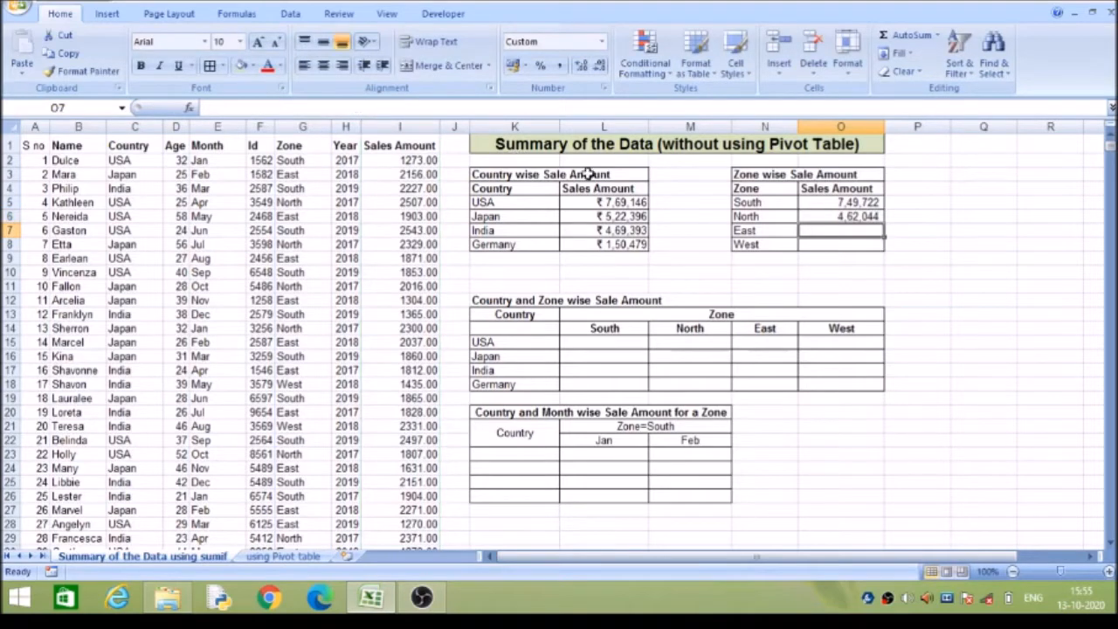
Copy the North formula from O6 into O7 and change its criterion to "East"
left_click(843, 218)
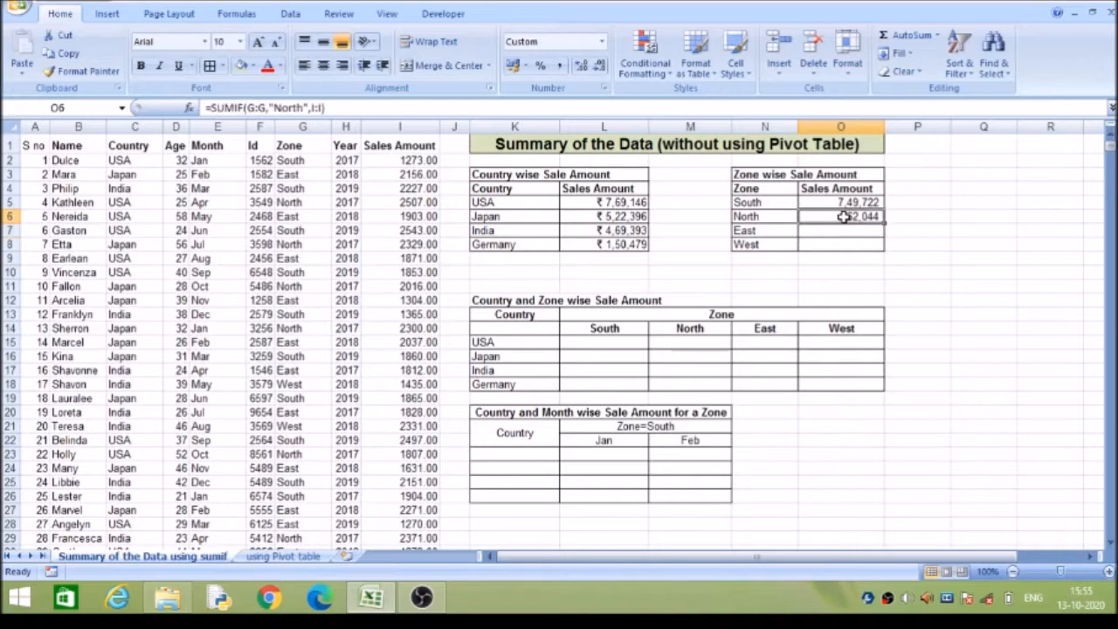
key("ctrl+c")
left_click(834, 230)
key("ctrl+v")
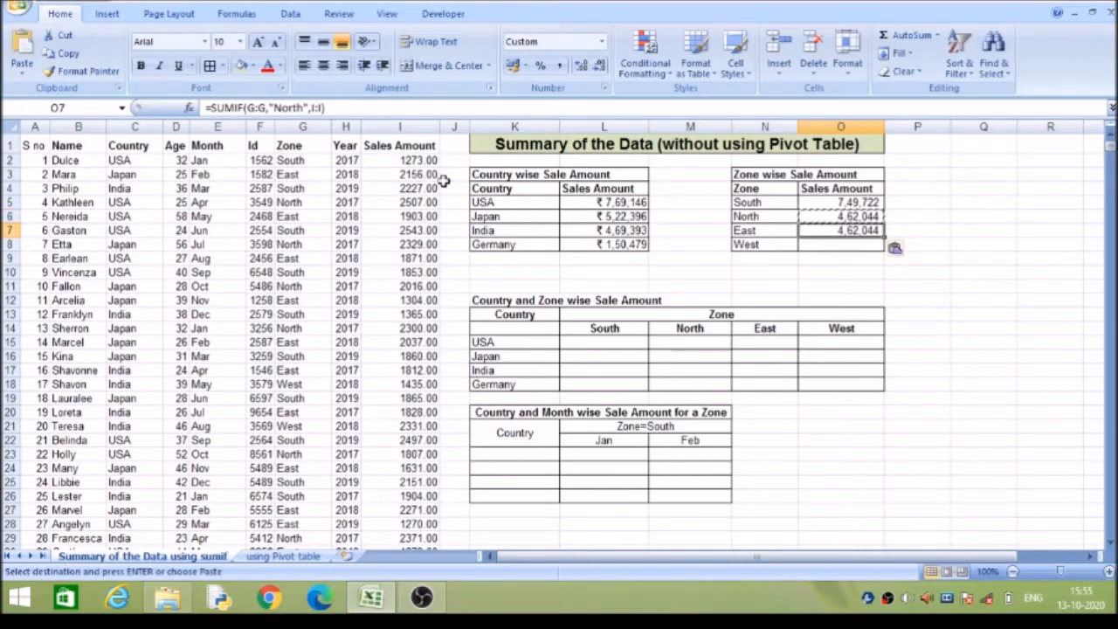
left_click(302, 107)
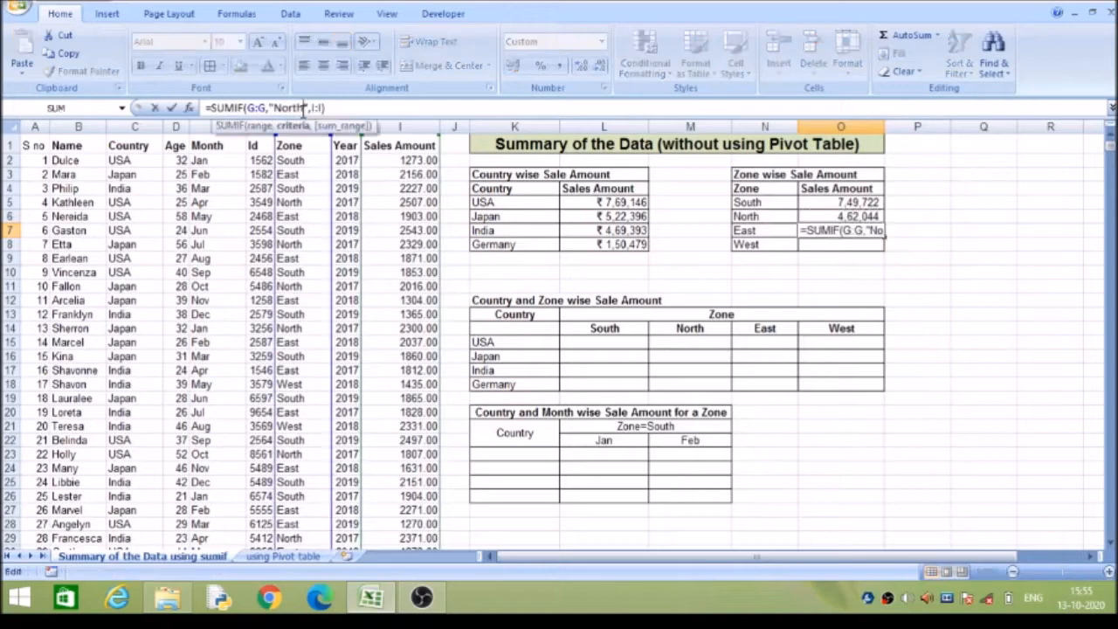
key("BackSpace")
key("BackSpace")
key("BackSpace")
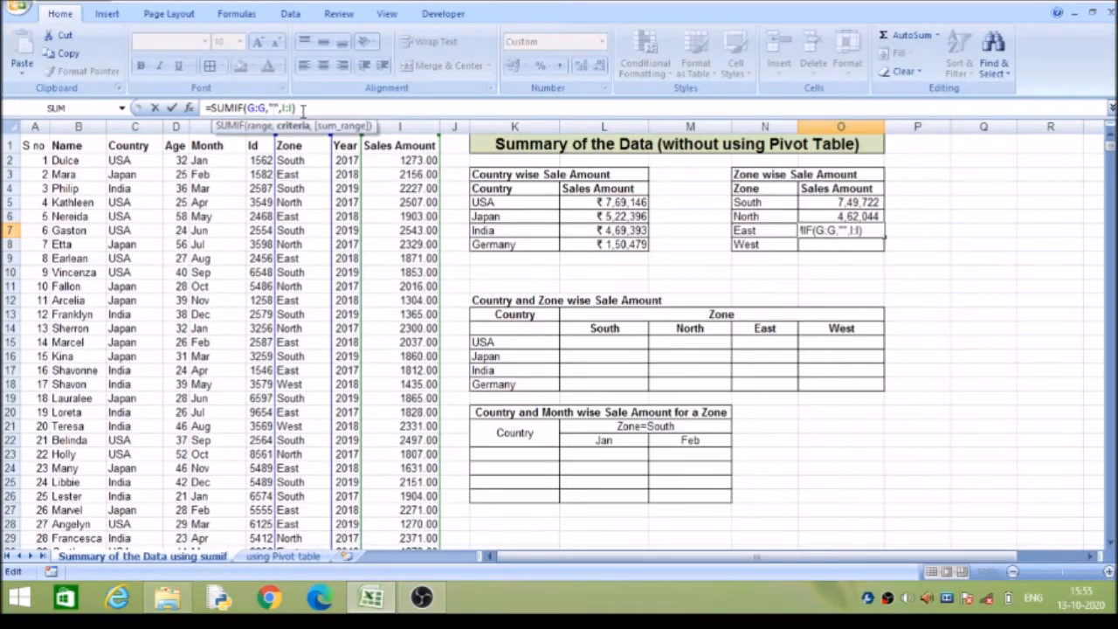
type("East\",I:I")
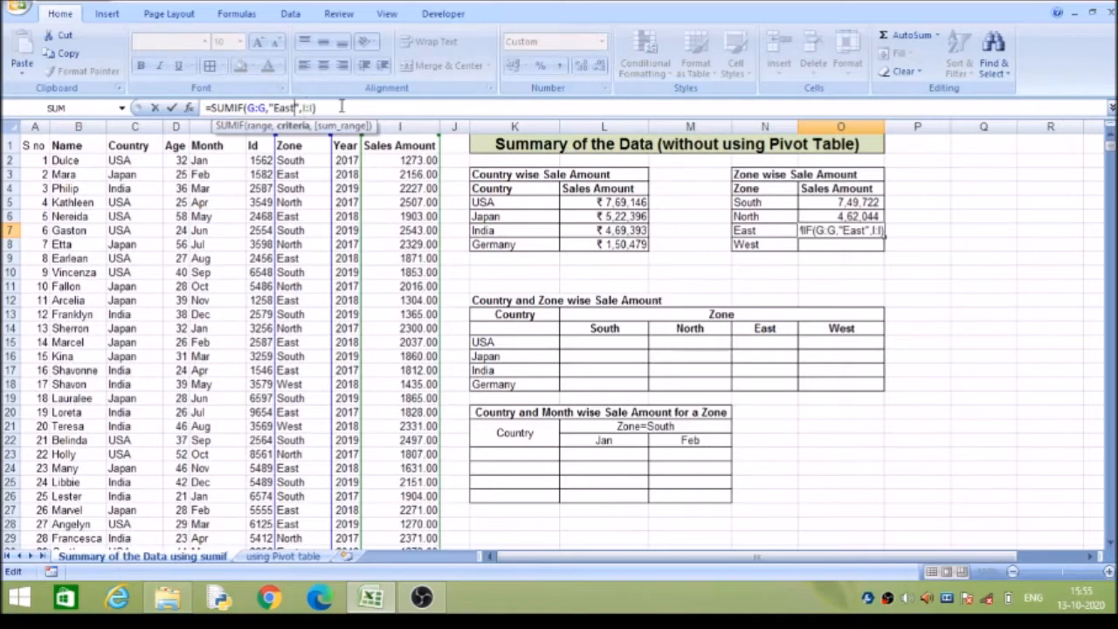
type(")")
key("Return")
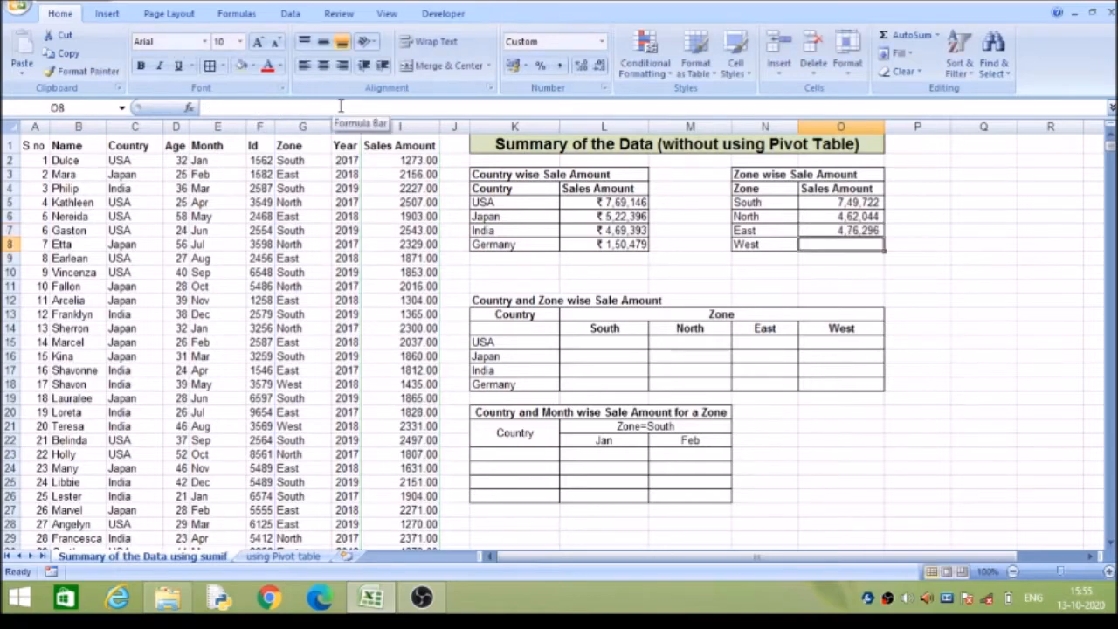
Copy the East formula from O7 into O8 and change its criterion to "West"
key("Up")
key("ctrl+c")
key("Down")
key("ctrl+v")
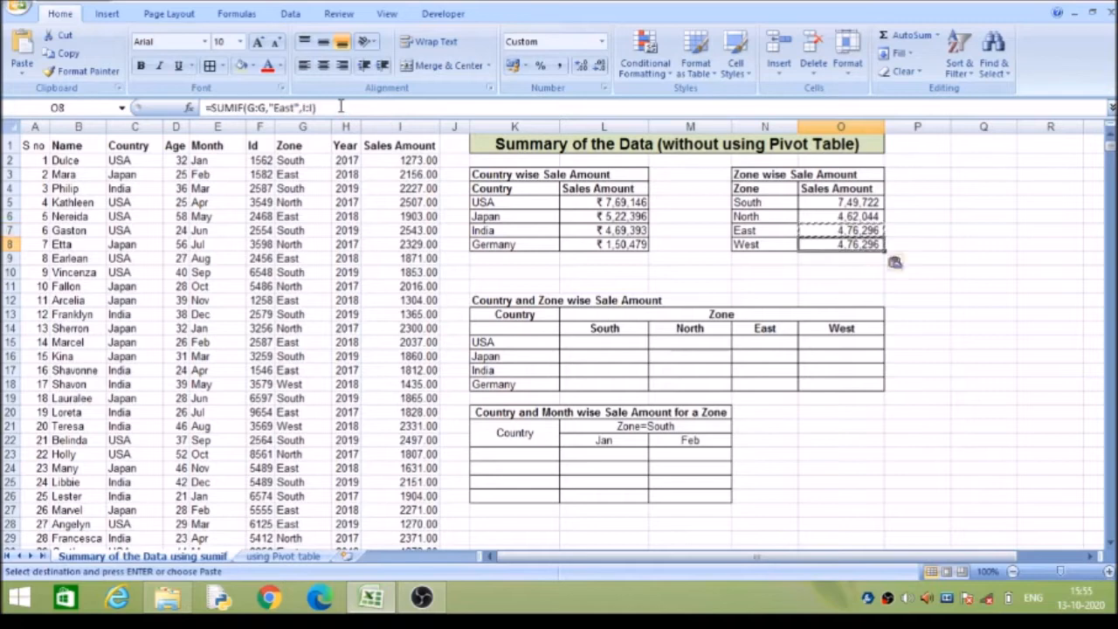
left_click(293, 107)
key("BackSpace")
key("BackSpace")
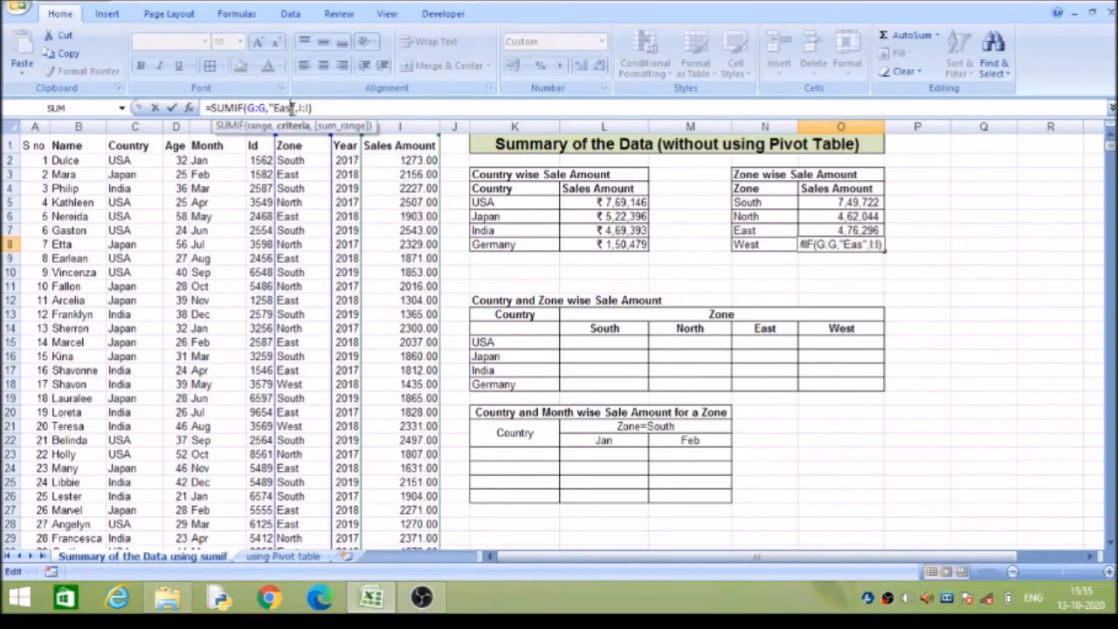
key("BackSpace")
key("BackSpace")
type("West")
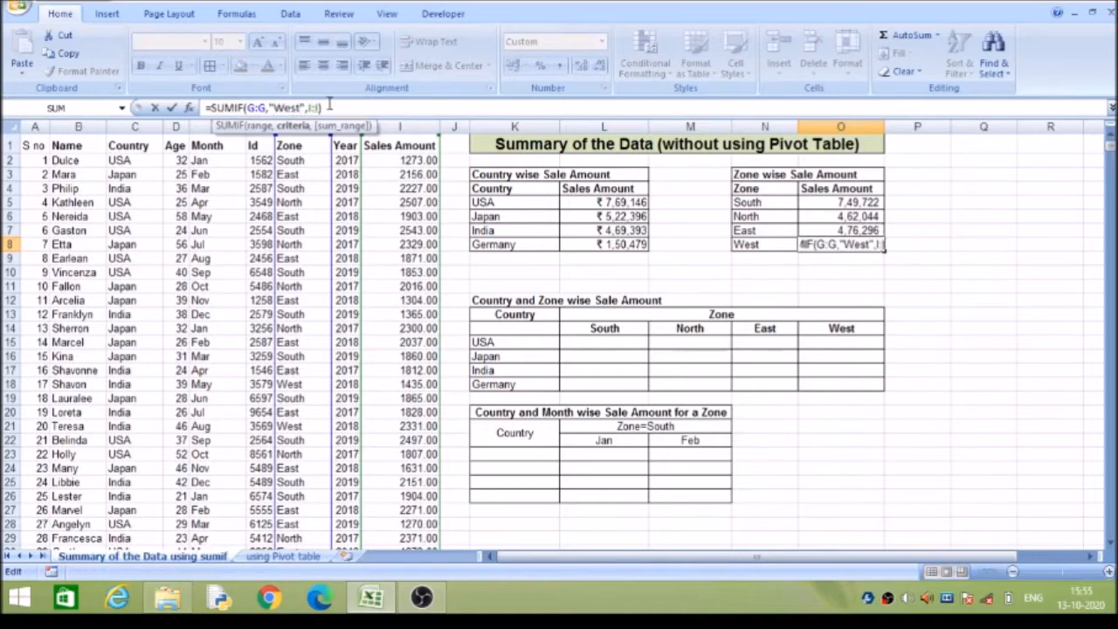
key("Return")
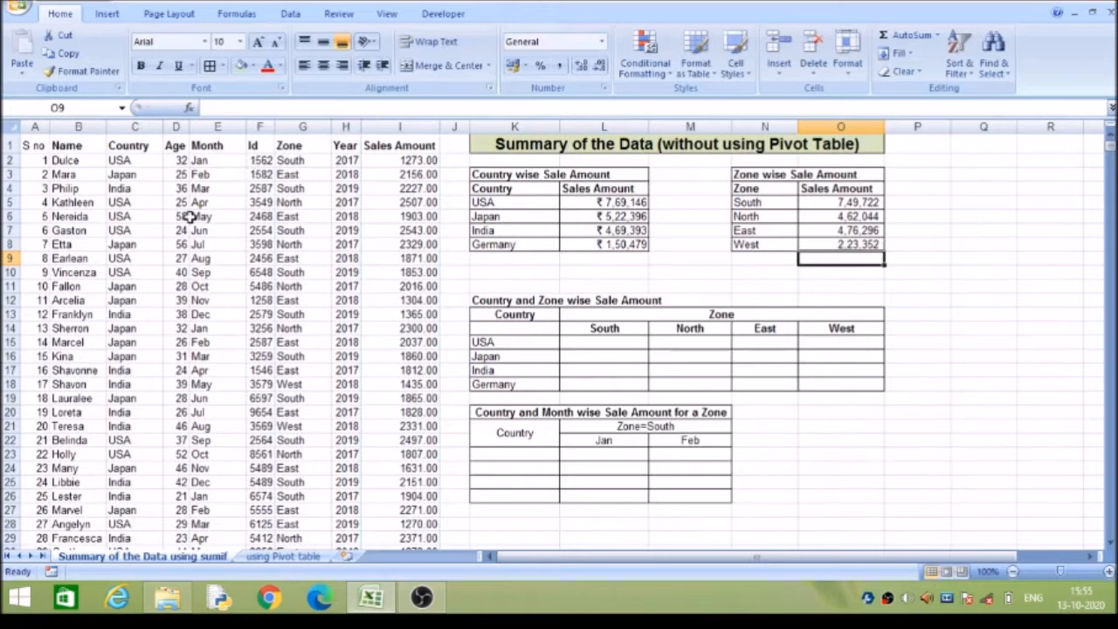
Enter the USA South total in L15 with the formula =SUMIFS(I:I,C:C,"USA",G:G,"South")
left_click(572, 341)
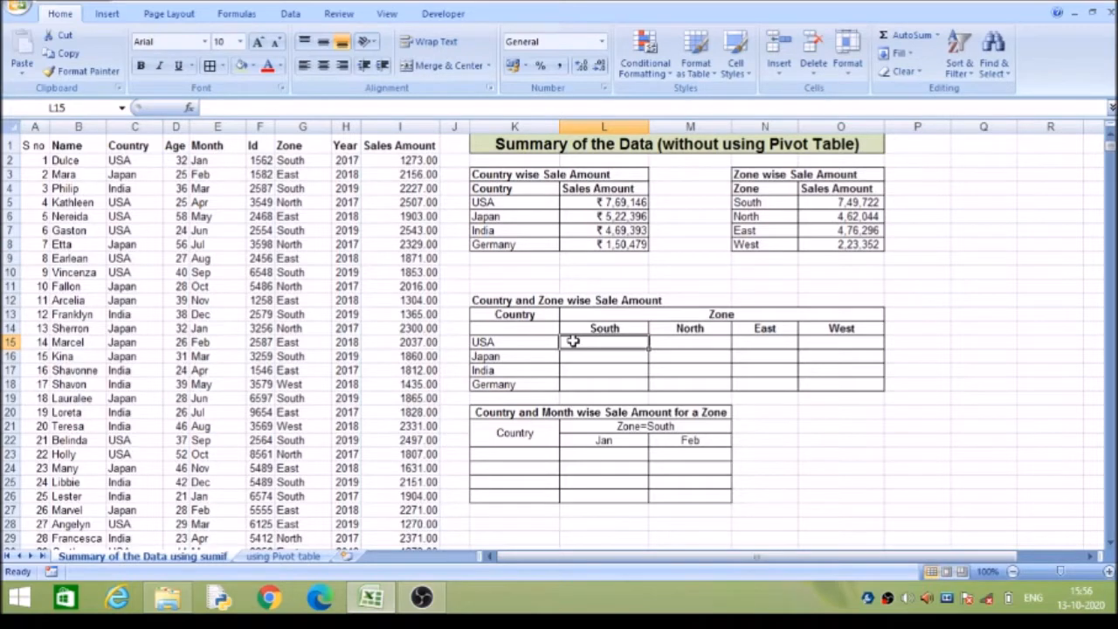
type("=sum")
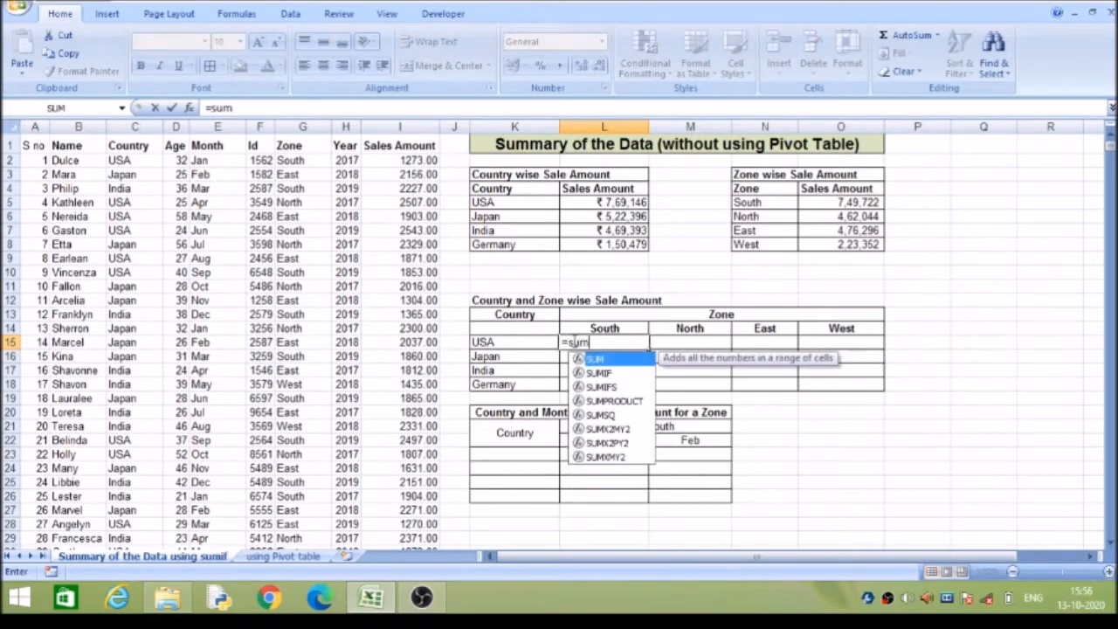
type("if(")
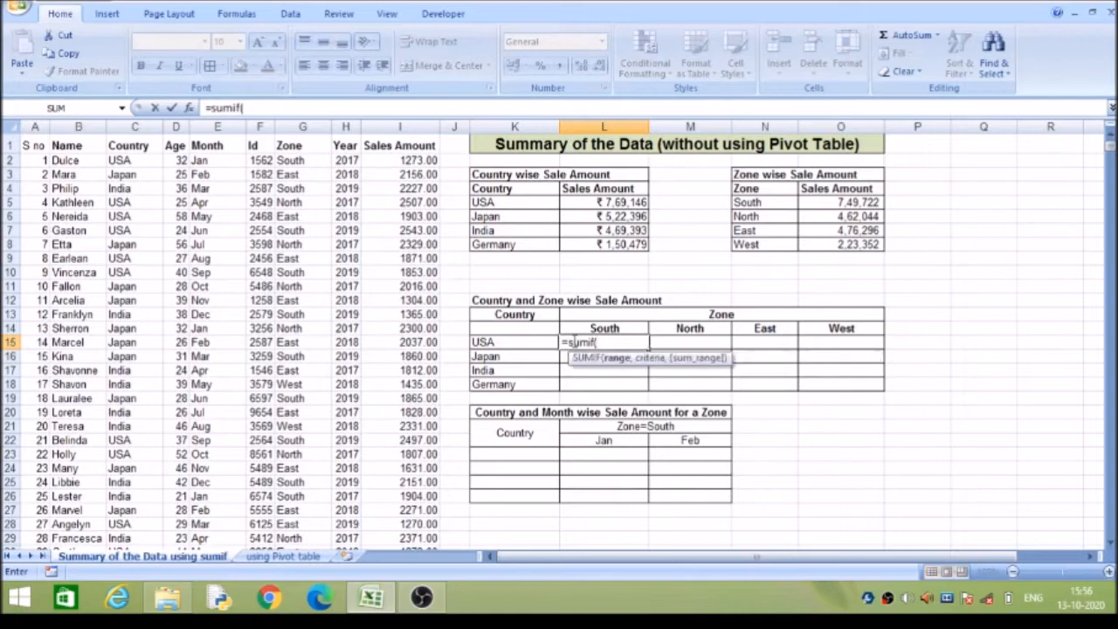
key("BackSpace")
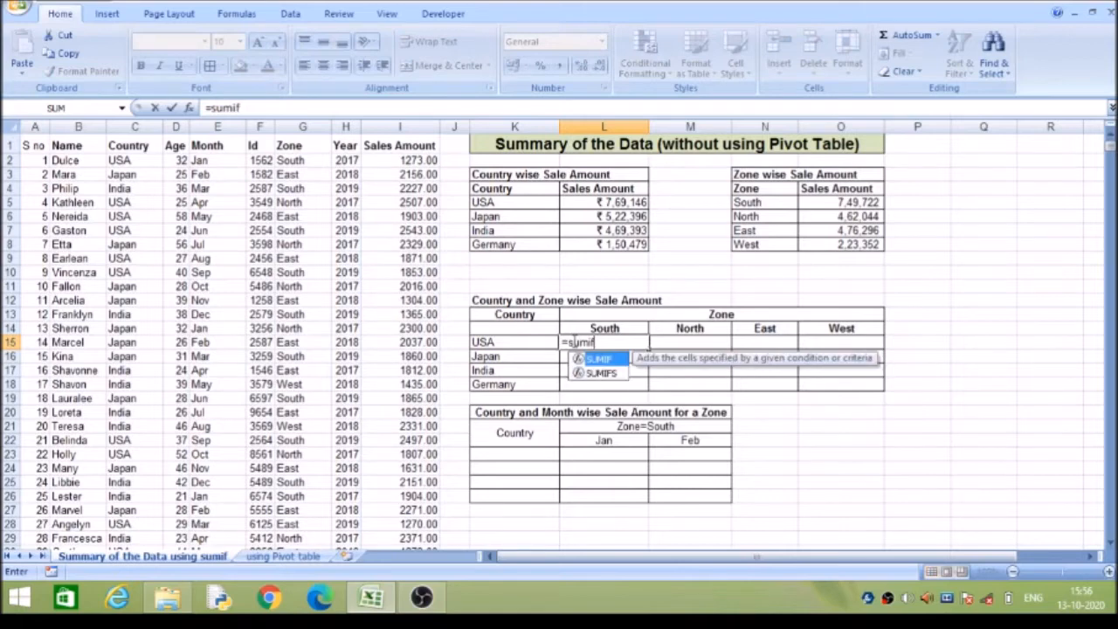
type("s(")
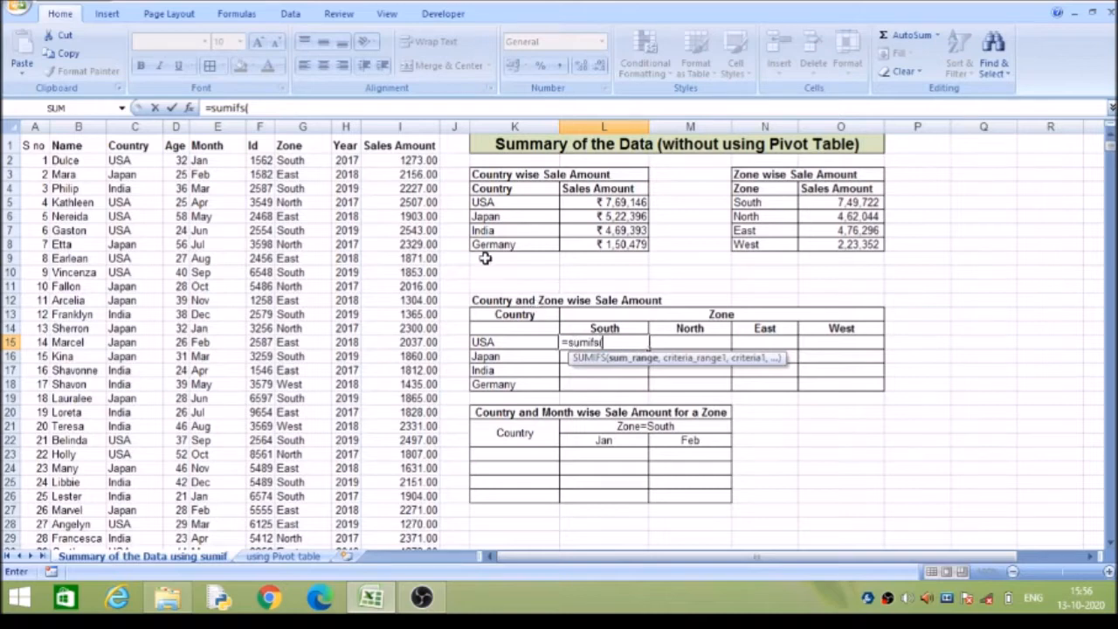
left_click(411, 125)
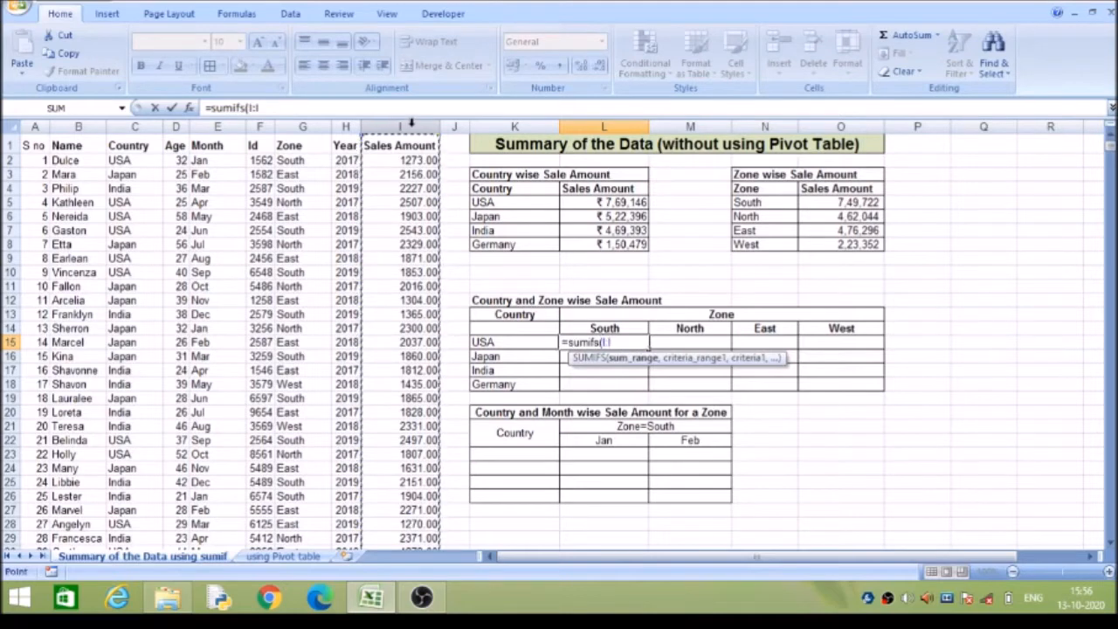
type(",")
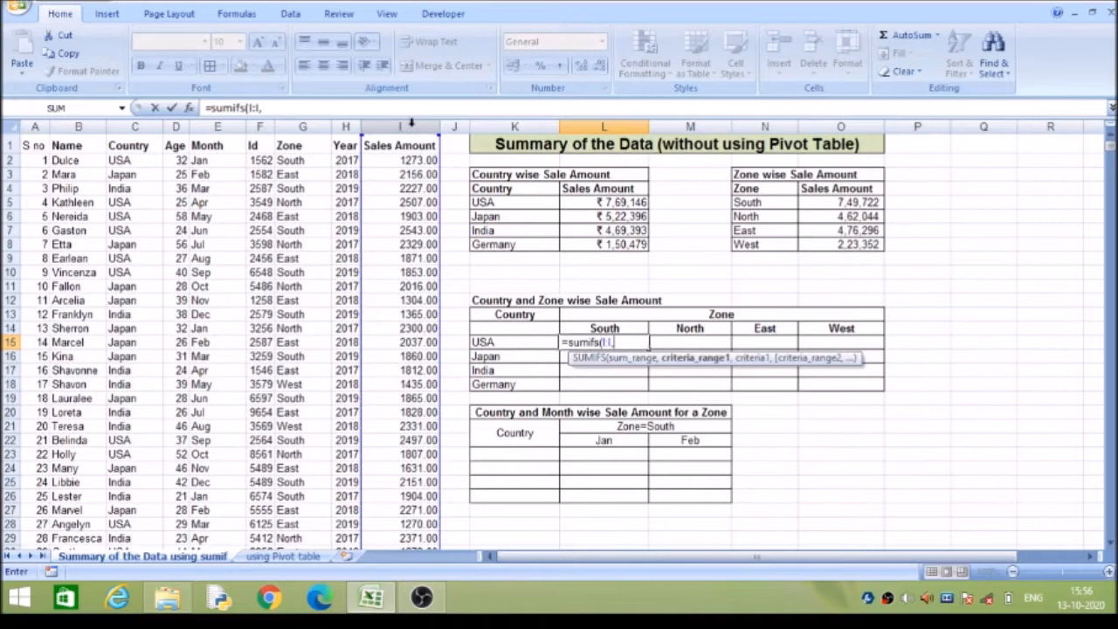
left_click(140, 125)
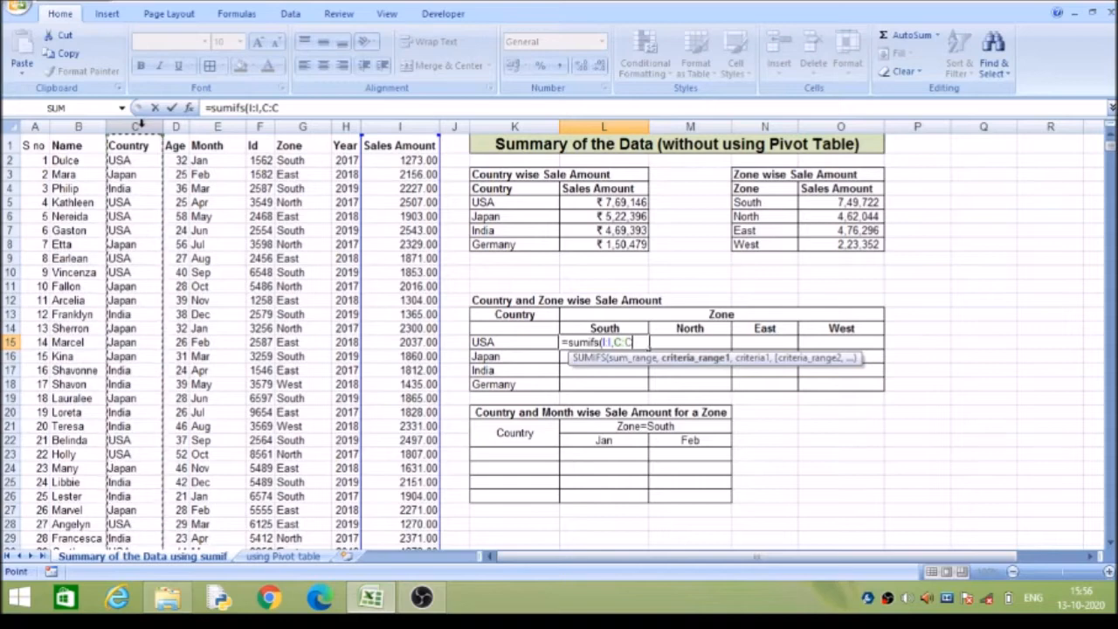
type(",")
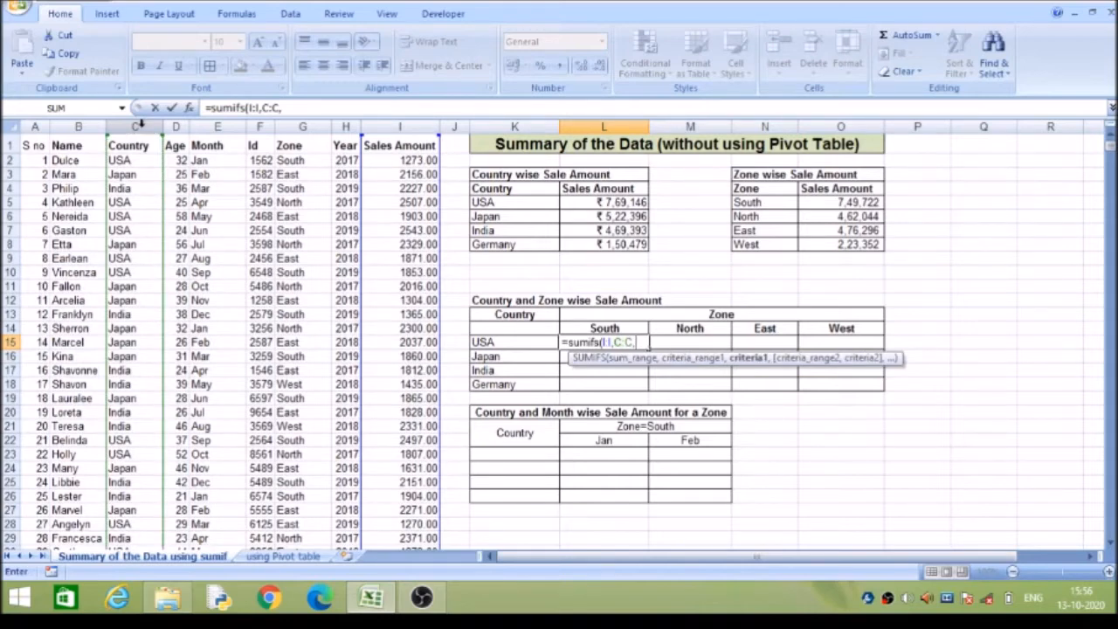
type("\"USA\",")
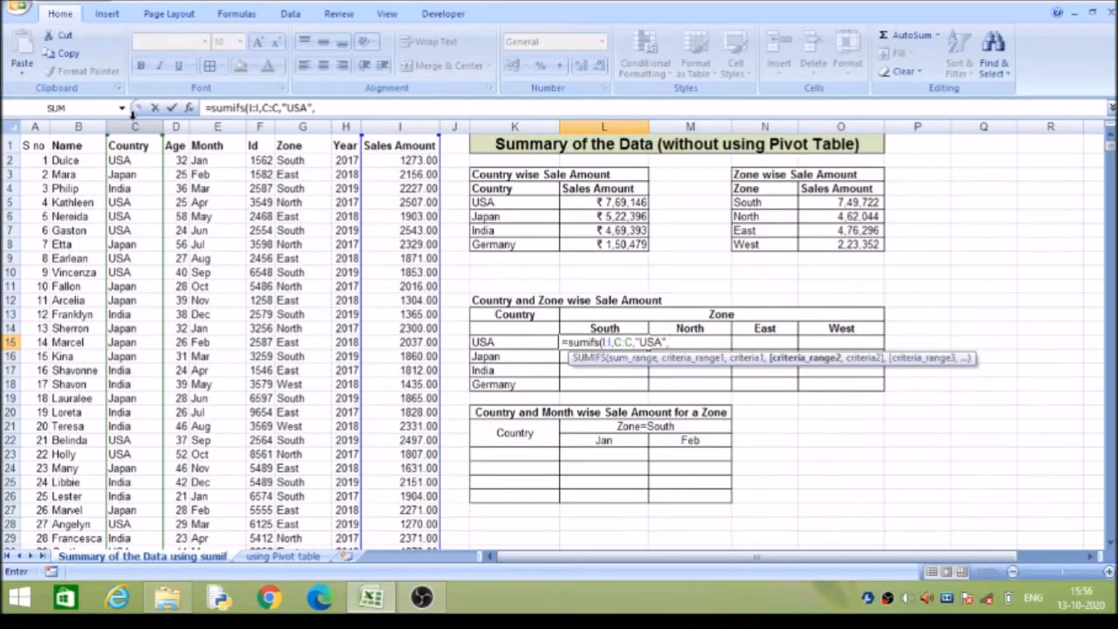
left_click(313, 127)
type(",")
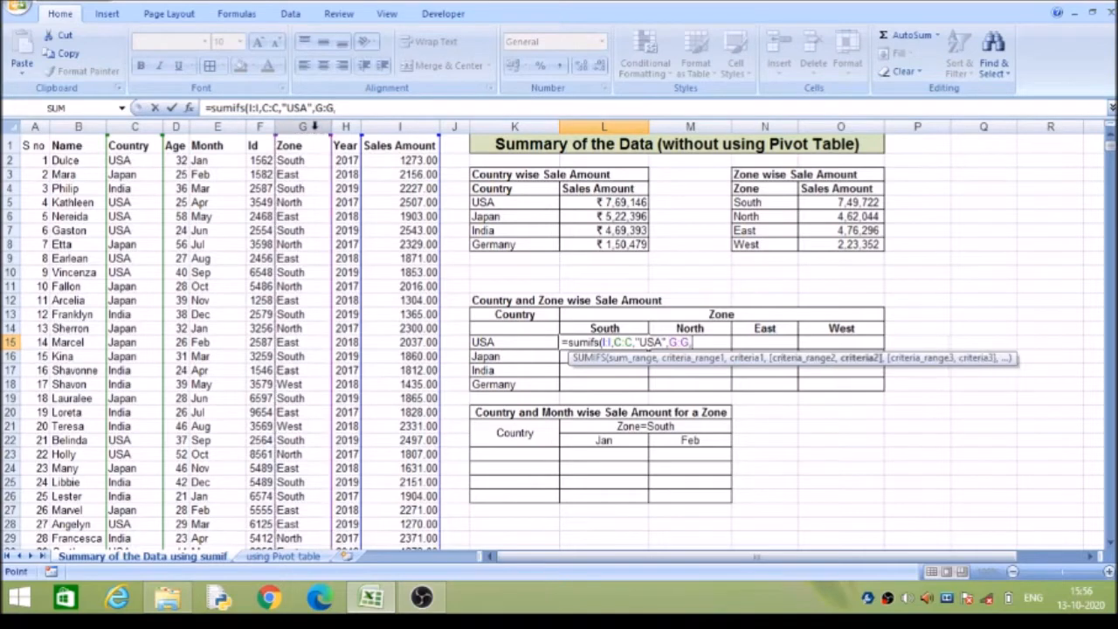
type("\"South\"")
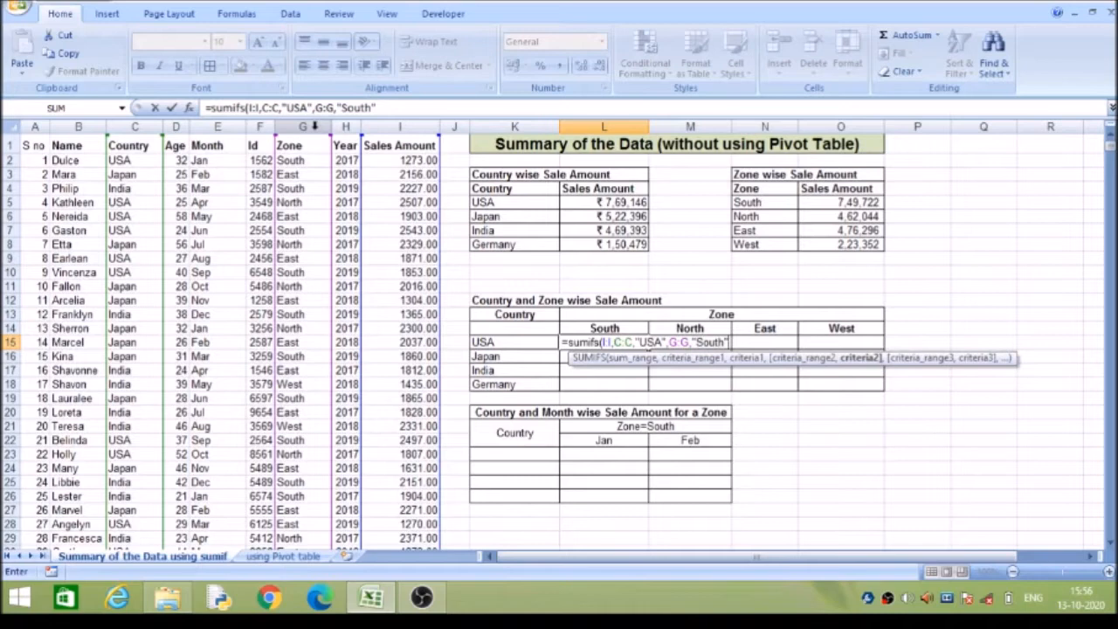
type(")")
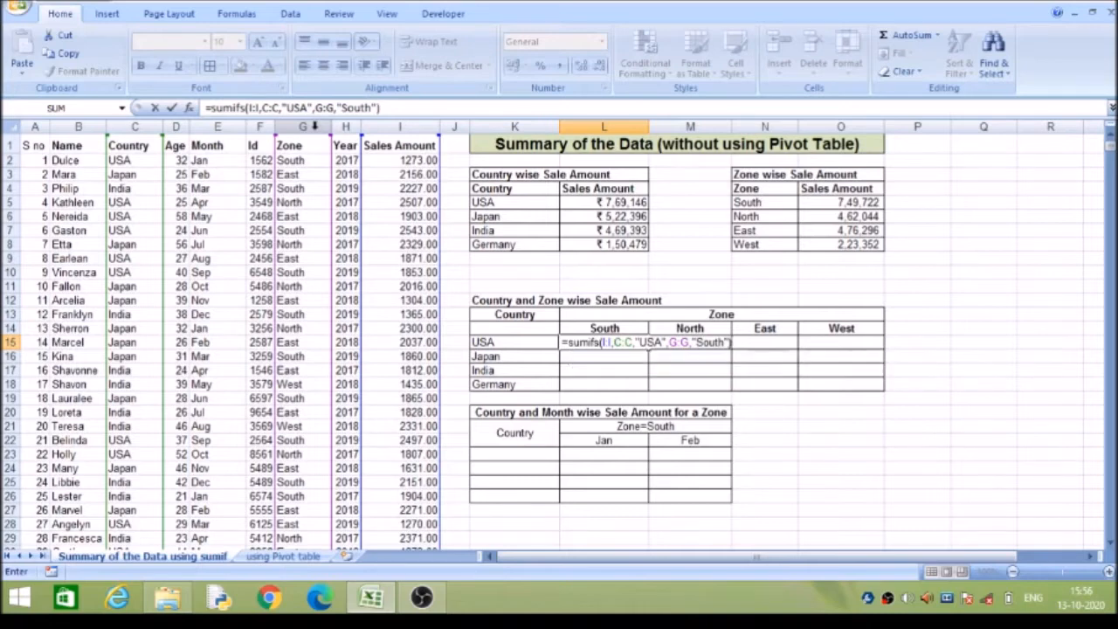
key("Return")
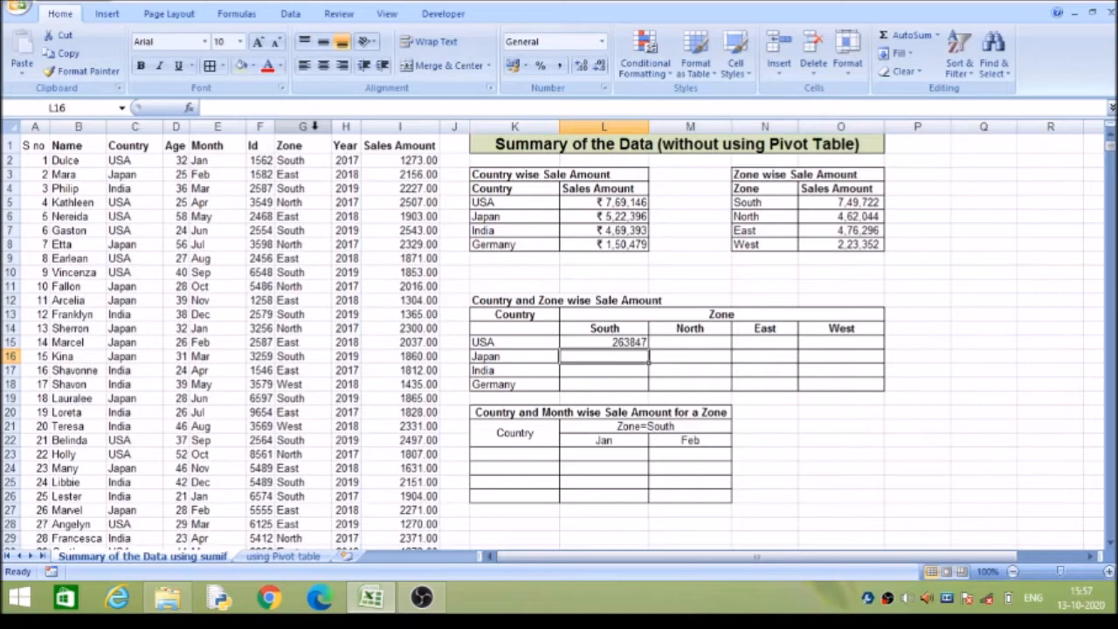
Copy the USA South formula from L15 into the Japan, India and Germany rows, L16 through L18
left_click(648, 344)
key("ctrl+c")
key("Down")
key("ctrl+v")
key("Down")
key("ctrl+v")
key("Down")
key("ctrl+v")
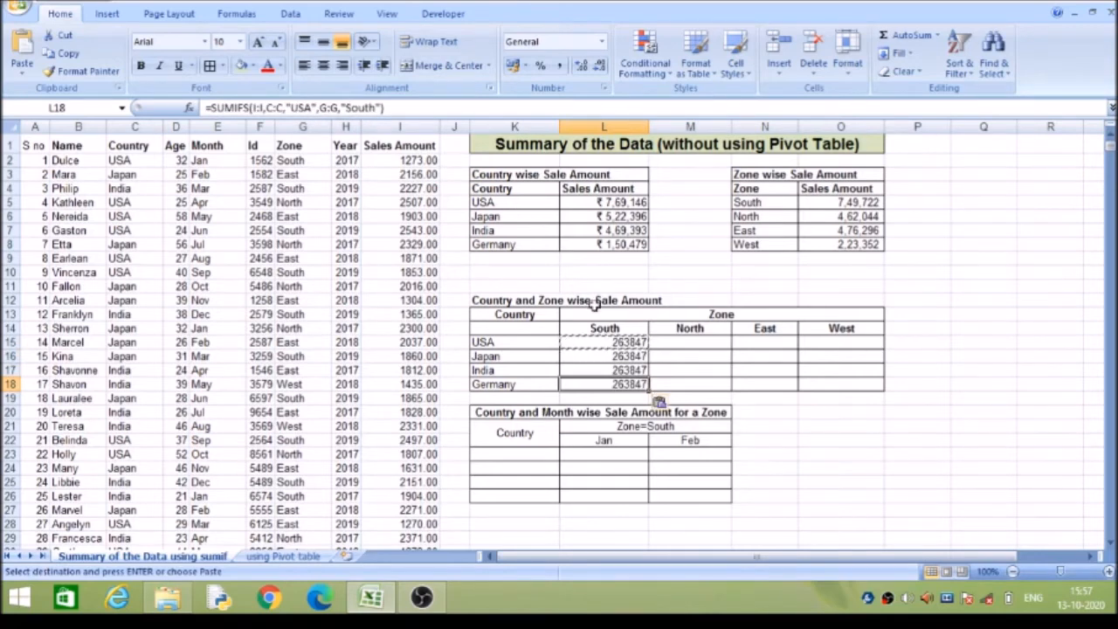
Change the country criterion of the South formula in L16 to "Japan"
left_click_drag(594, 306, 605, 343)
left_click(603, 357)
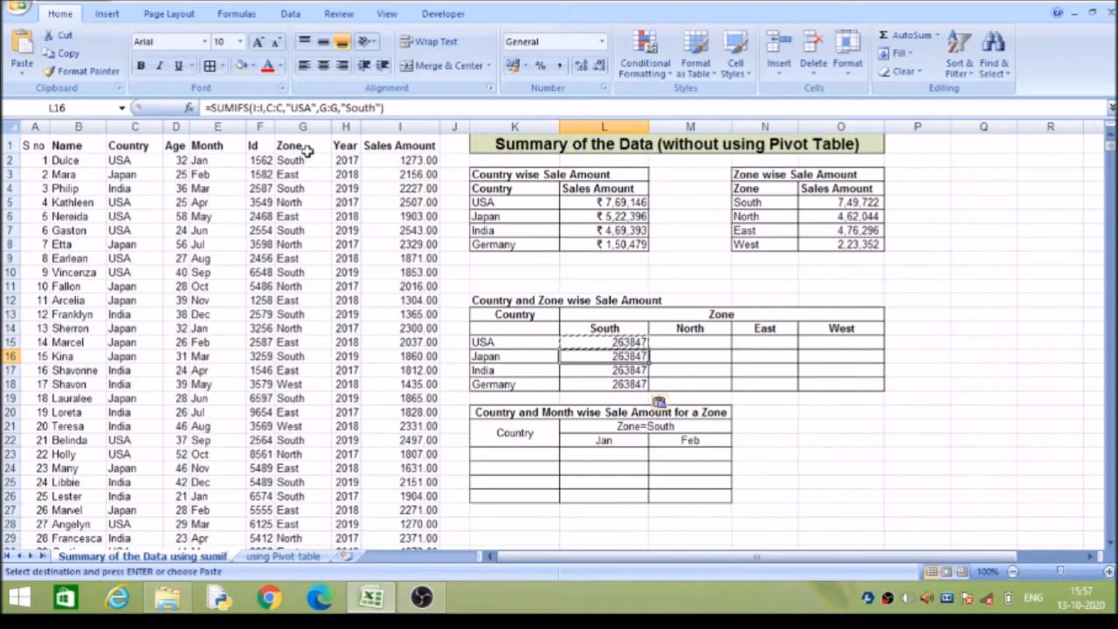
left_click(311, 108)
key("BackSpace")
key("BackSpace")
key("BackSpace")
type("Ja")
type("pan")
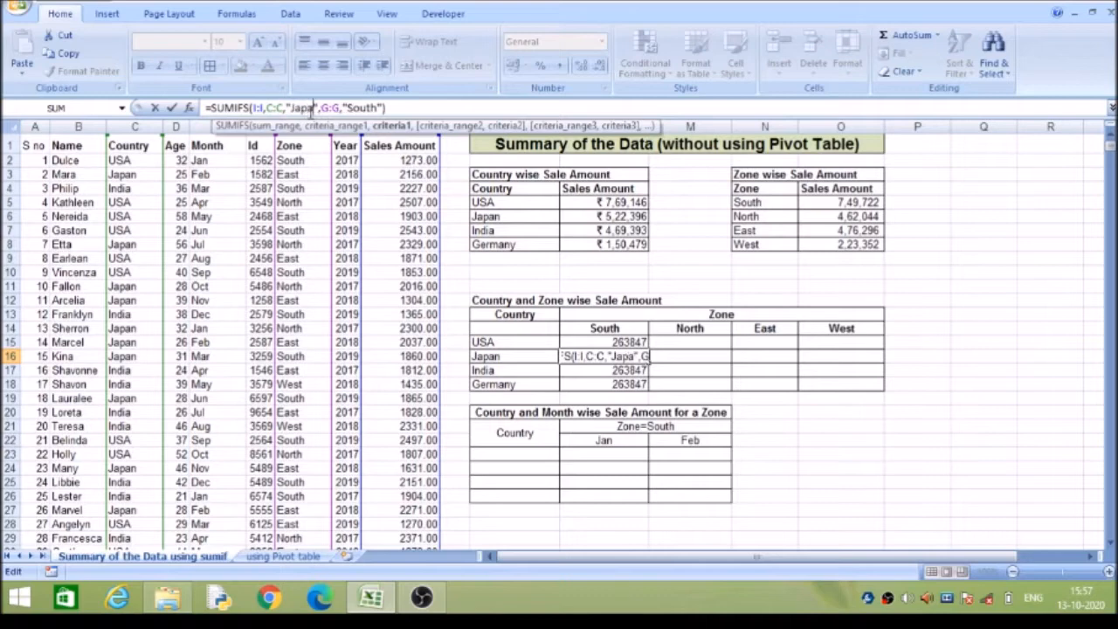
key("Return")
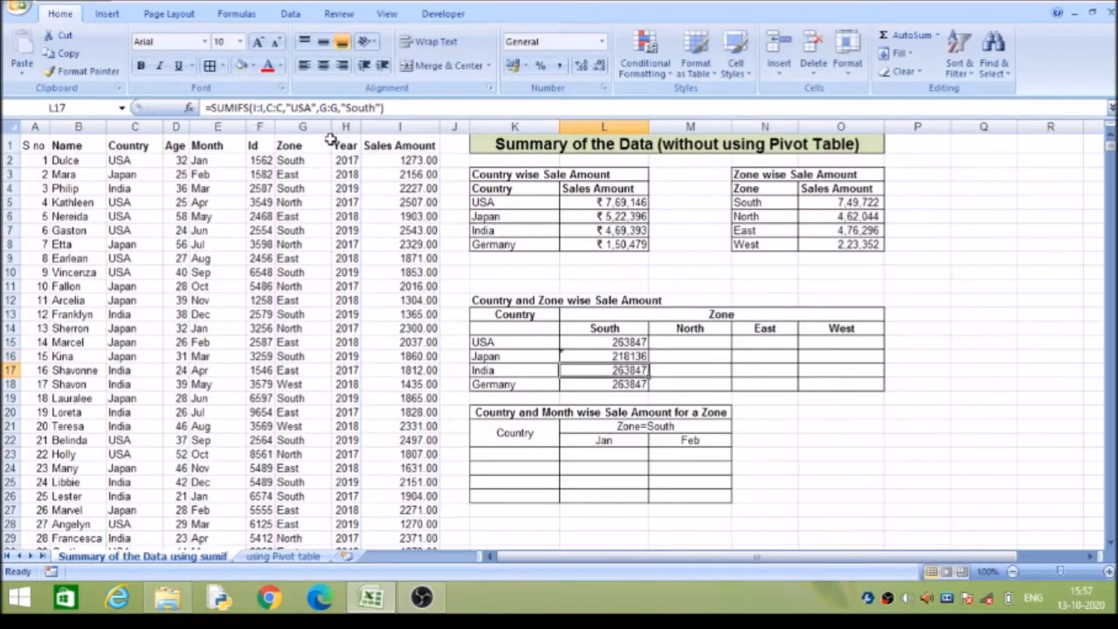
Change the country criterion of the South formula in L17 to "India"
left_click(317, 108)
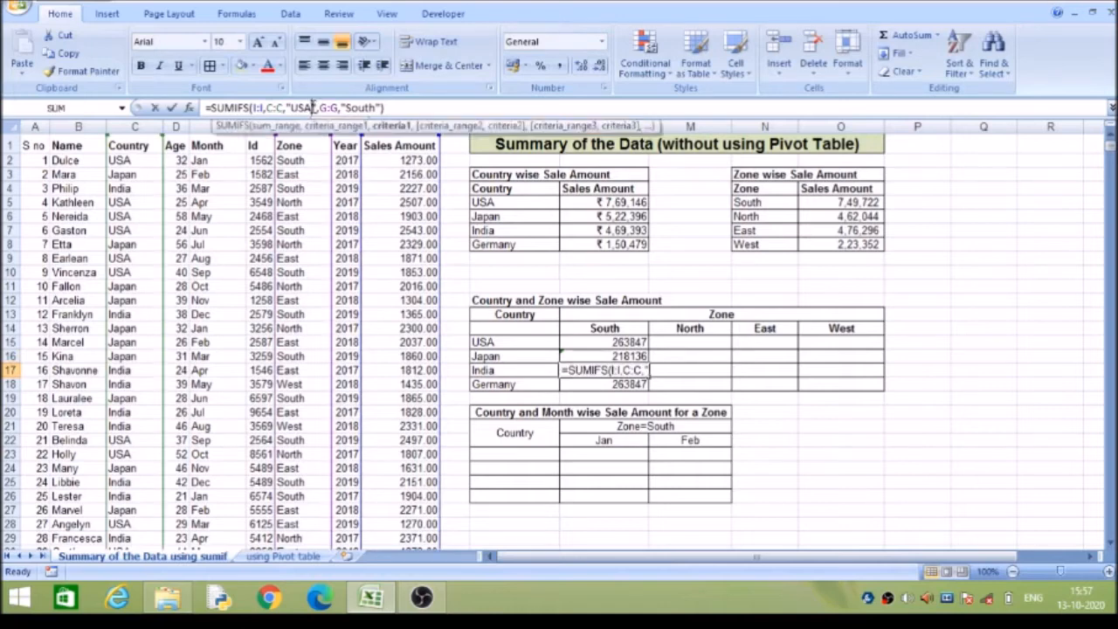
key("BackSpace")
key("BackSpace")
key("BackSpace")
type("India")
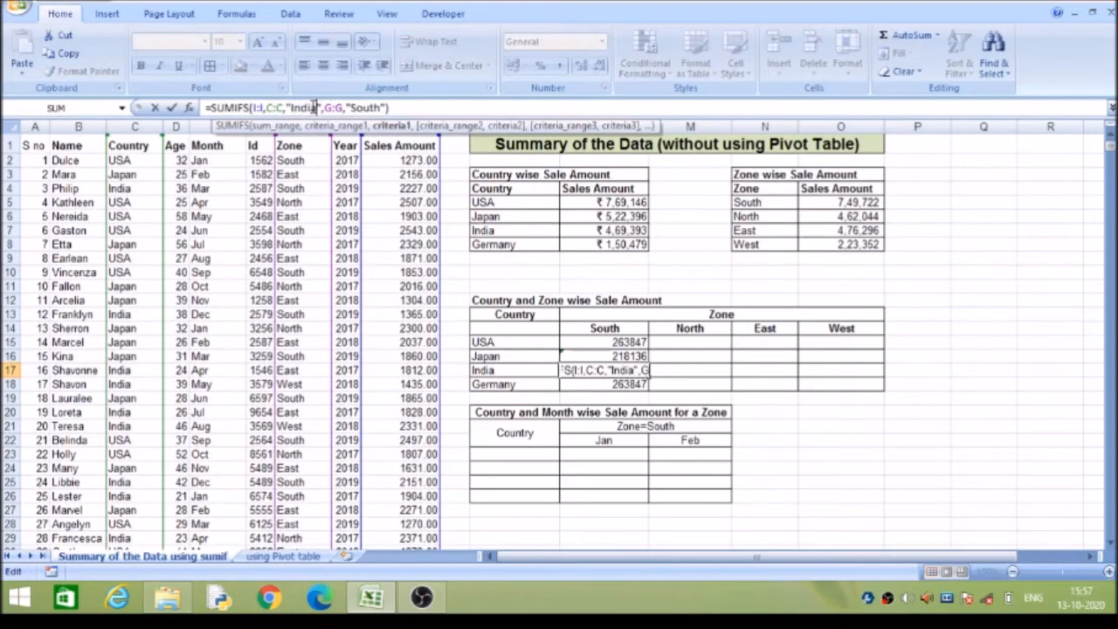
left_click(394, 107)
key("Return")
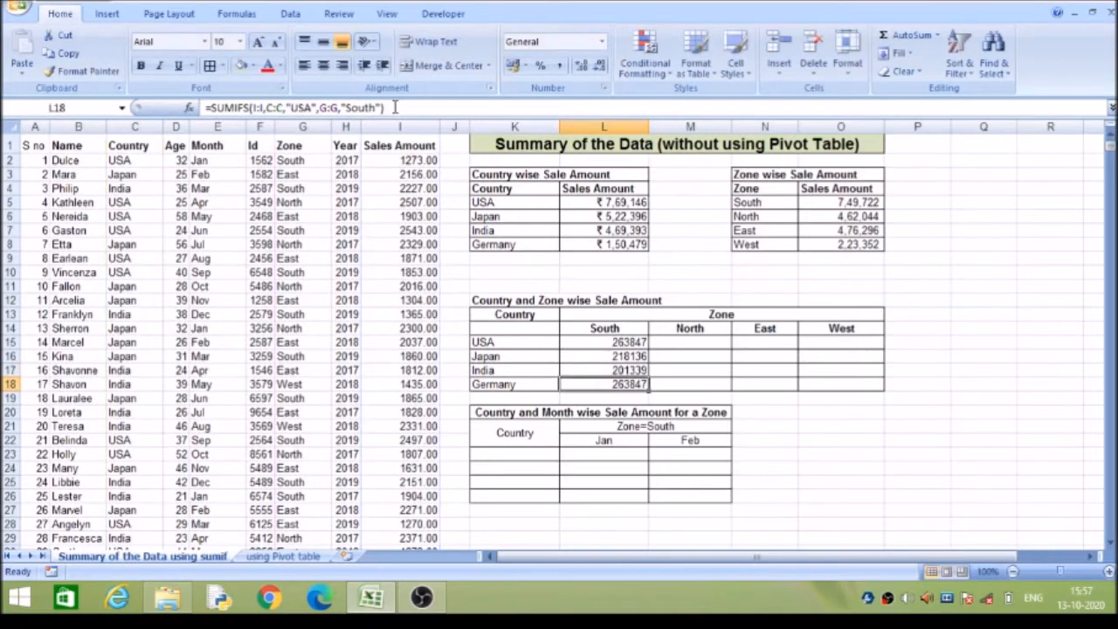
Change the country criterion of the South formula in L18 to "Germany"
left_click(311, 108)
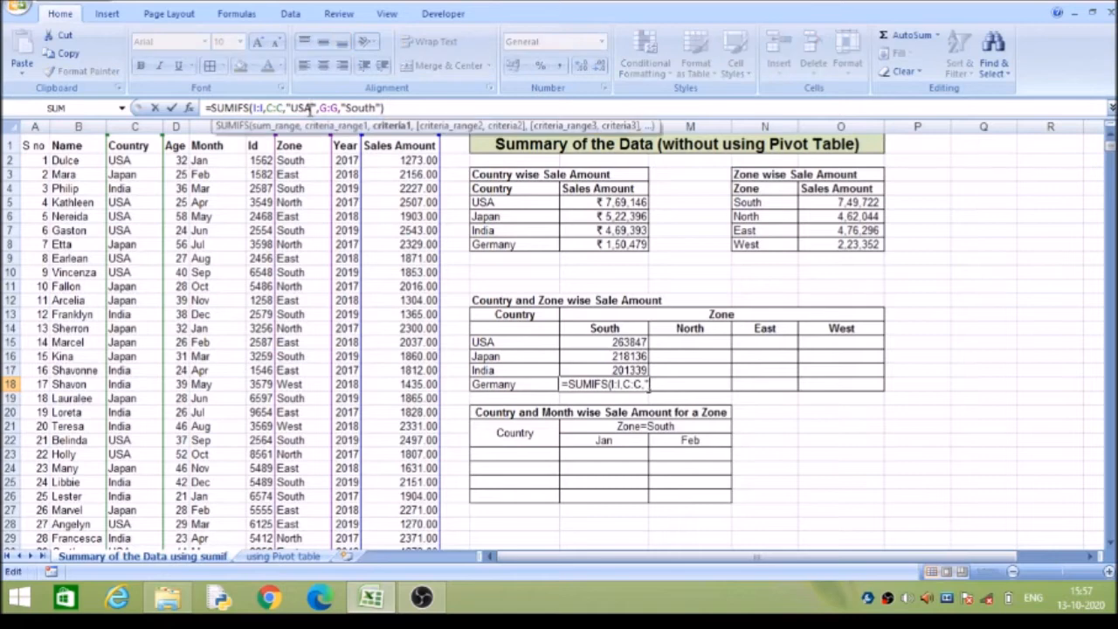
key("BackSpace")
key("BackSpace")
key("BackSpace")
type("Germa")
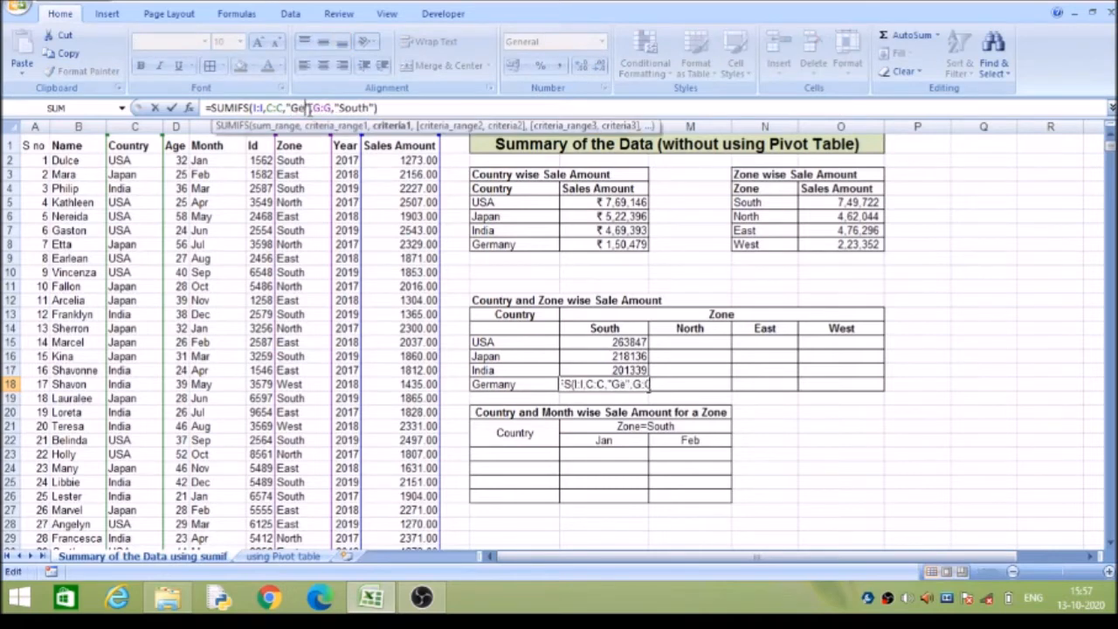
type("ny")
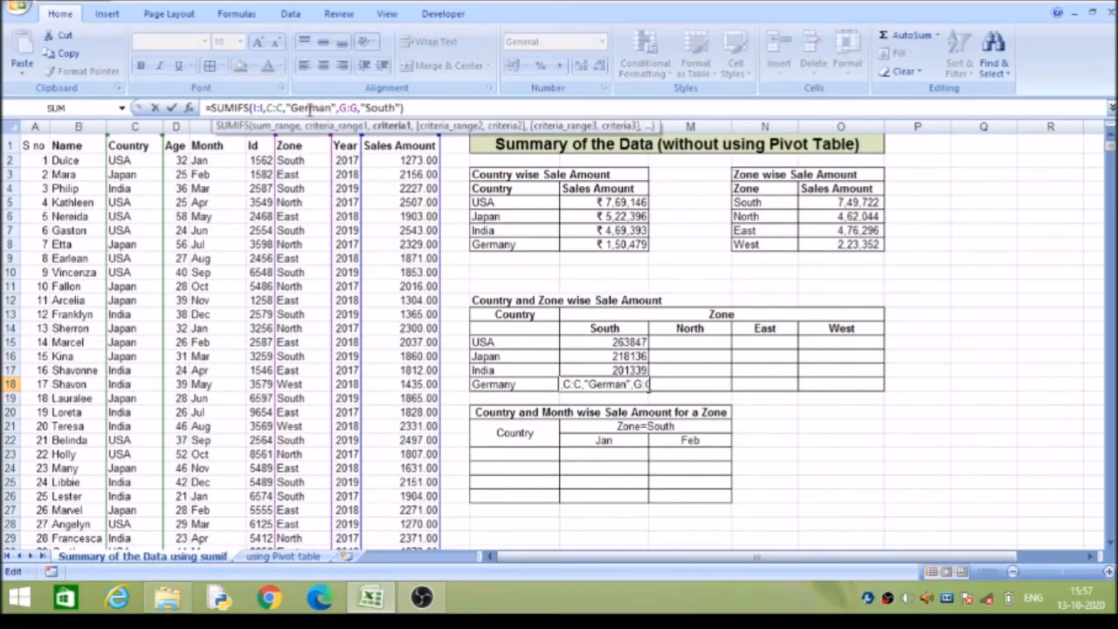
left_click(411, 107)
key("Return")
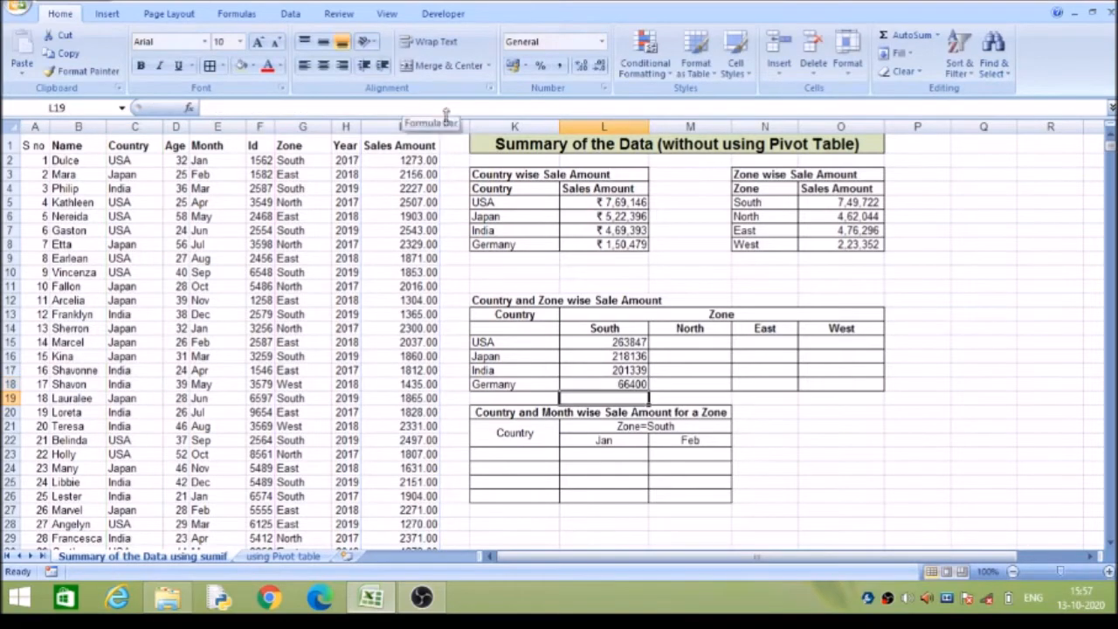
Copy the USA South formula from L15 into M15 and move its shifted ranges back to I:I, C:C and G:G
left_click(636, 330)
left_click(633, 341)
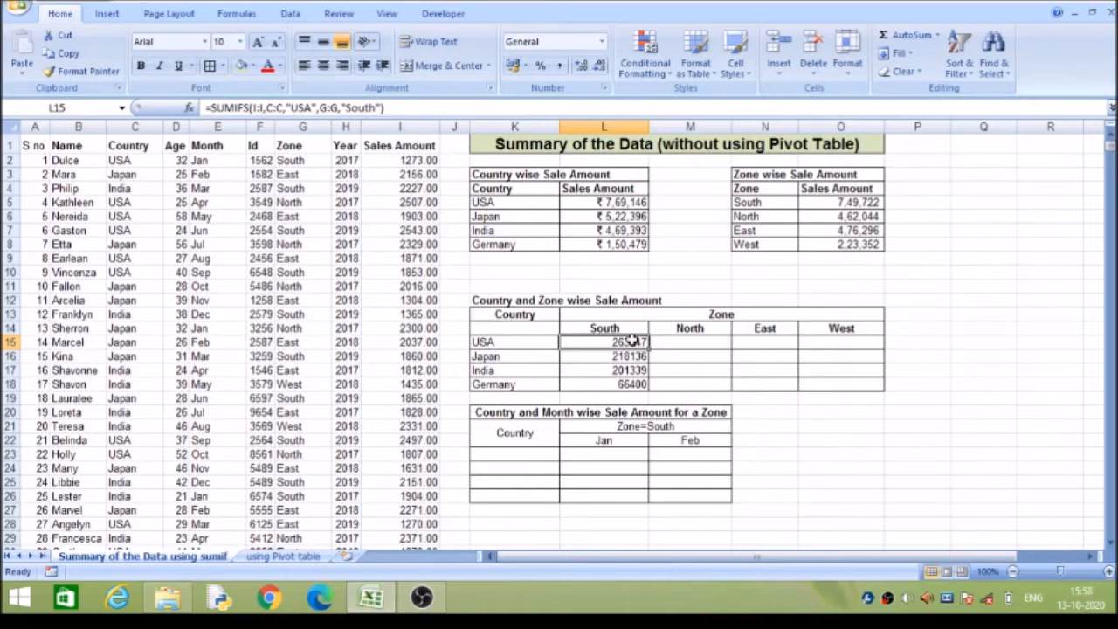
key("ctrl+c")
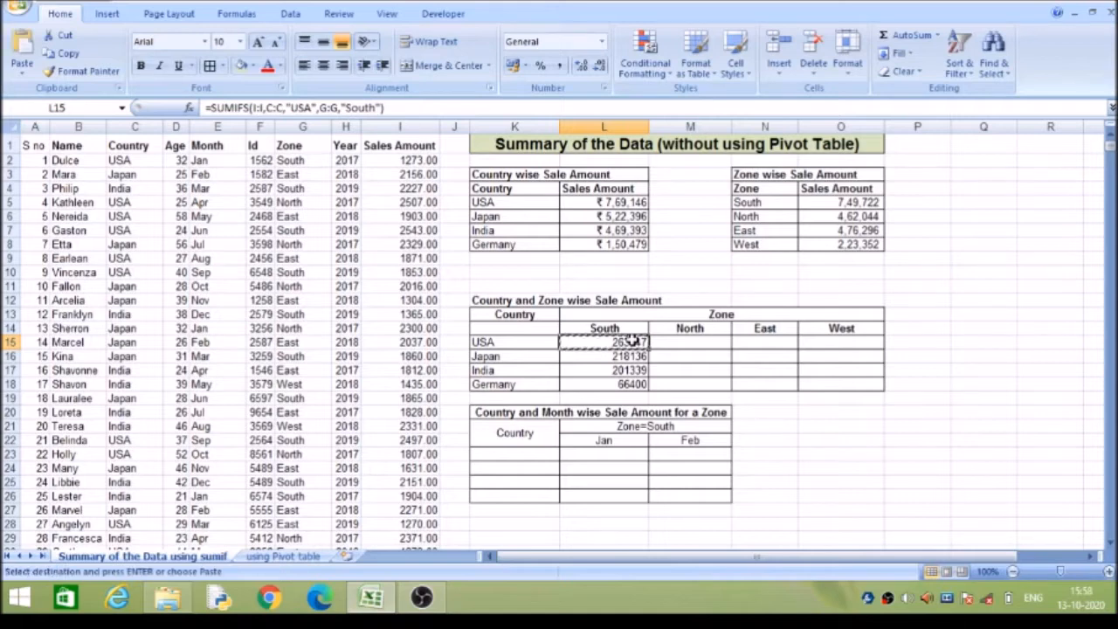
key("Right")
key("ctrl+v")
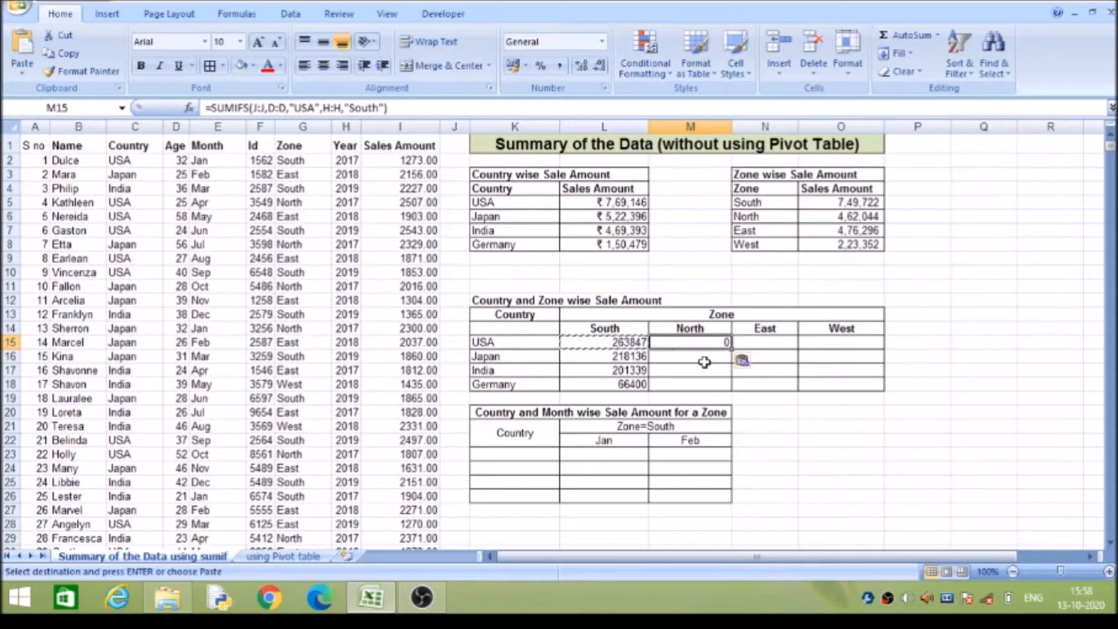
key("F2")
key("F2")
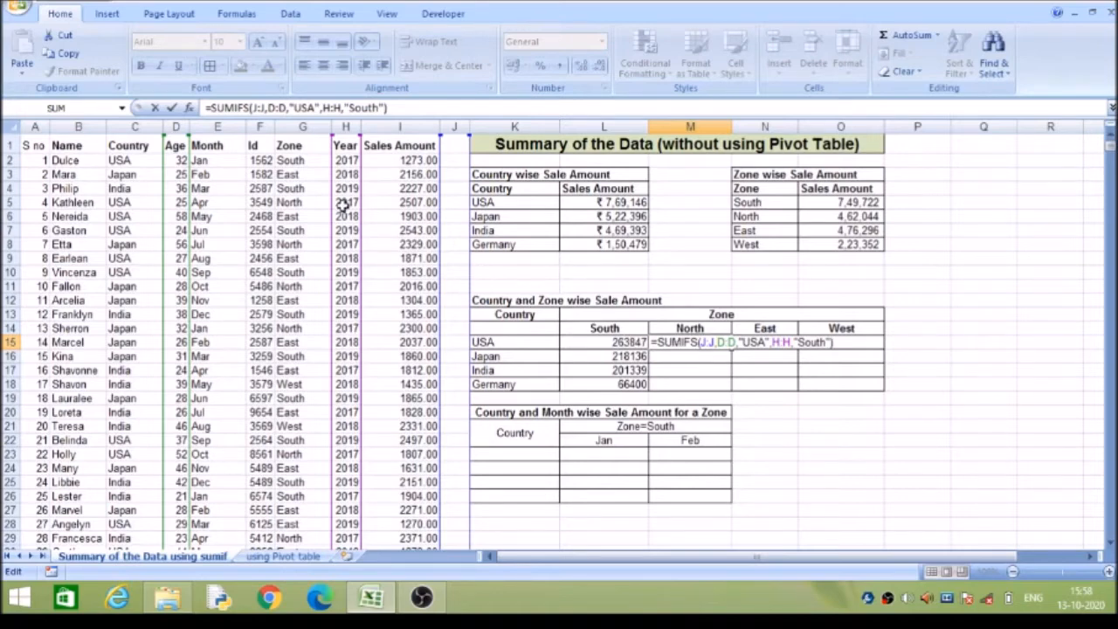
left_click(152, 128)
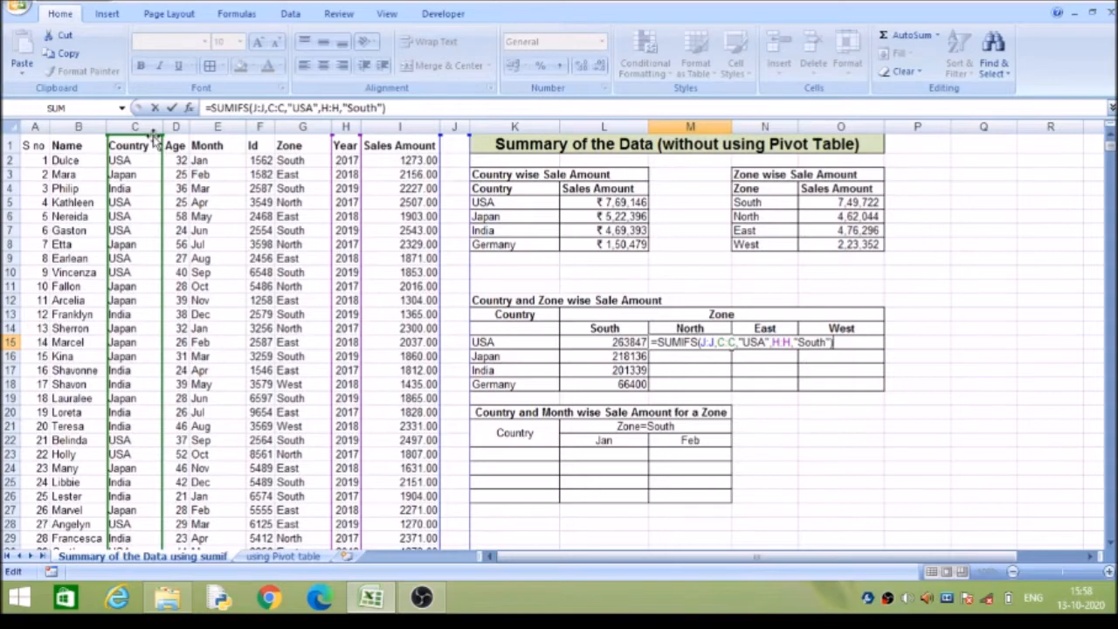
left_click(304, 129)
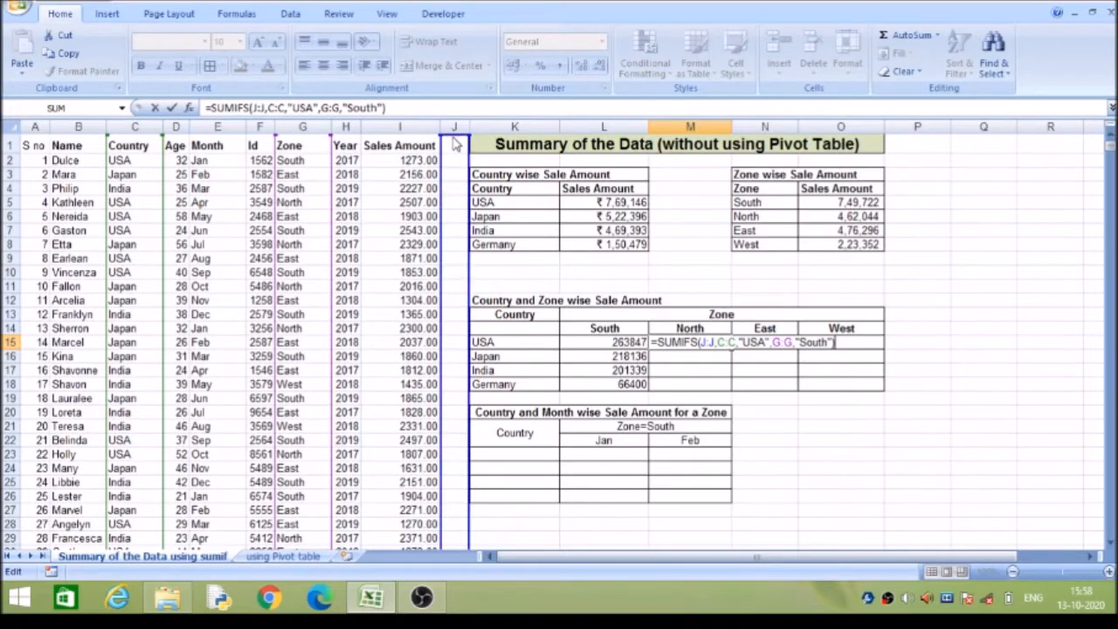
left_click(405, 128)
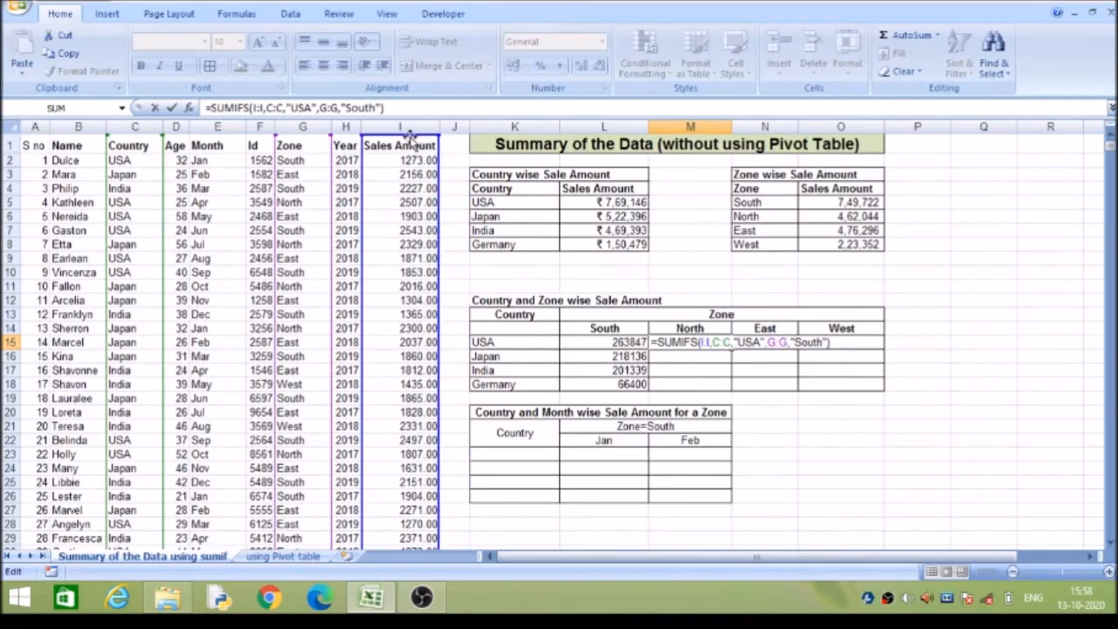
Change the zone criterion of the USA formula in M15 to "North"
left_click(369, 106)
key("BackSpace")
key("BackSpace")
key("BackSpace")
left_click(349, 107)
type("N")
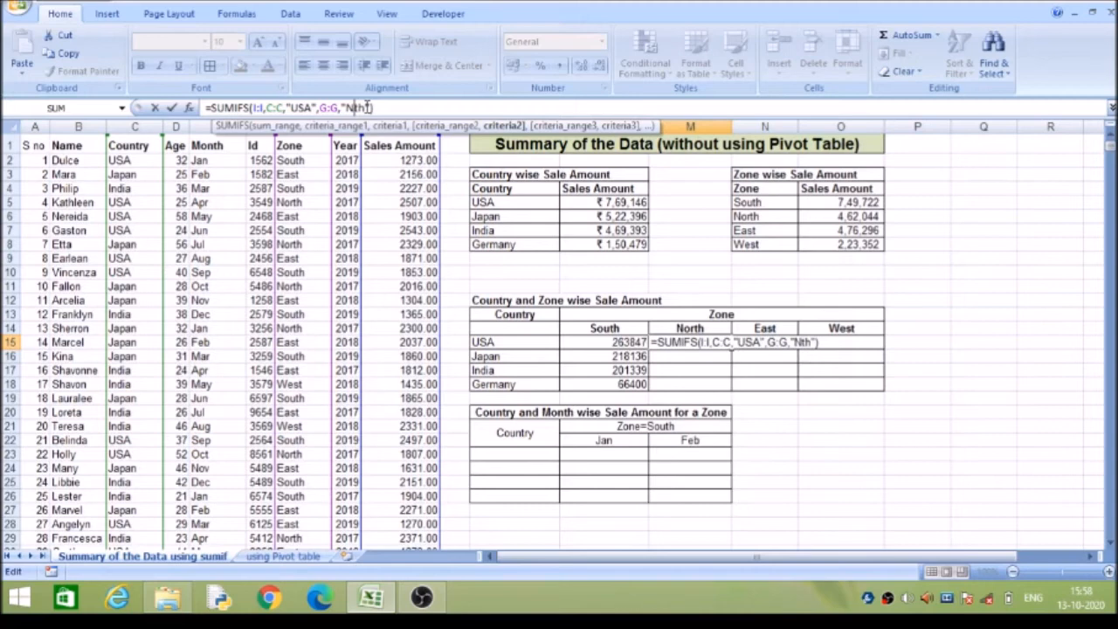
type("or")
left_click(398, 104)
key("Return")
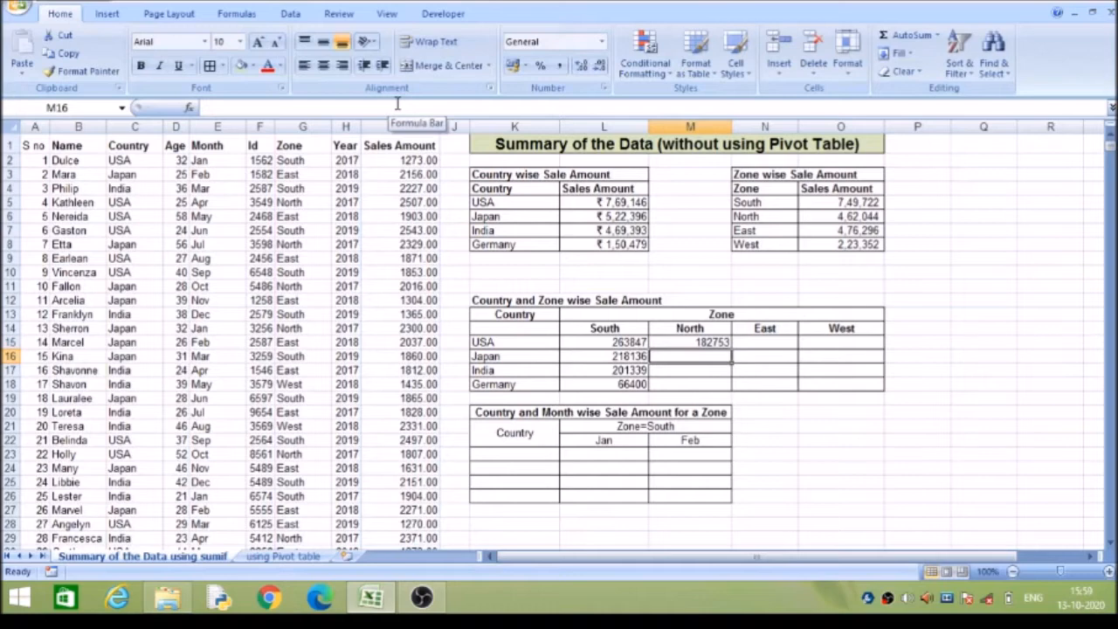
Copy the USA North formula from M15 into M16 and change its country criterion to "Japan"
key("Up")
key("ctrl+c")
key("Down")
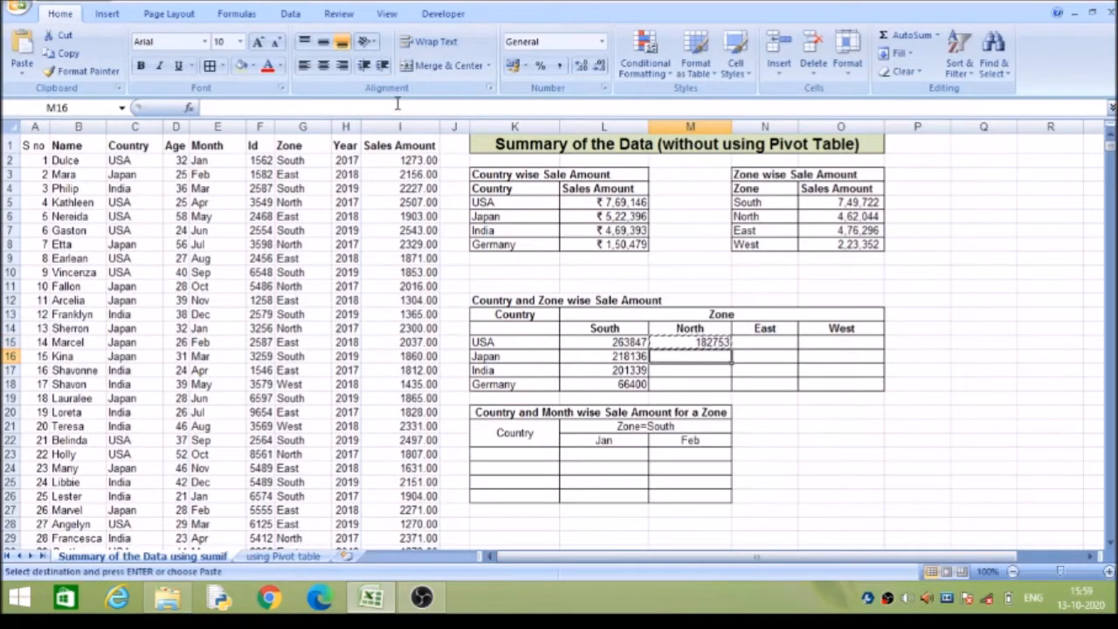
key("ctrl+v")
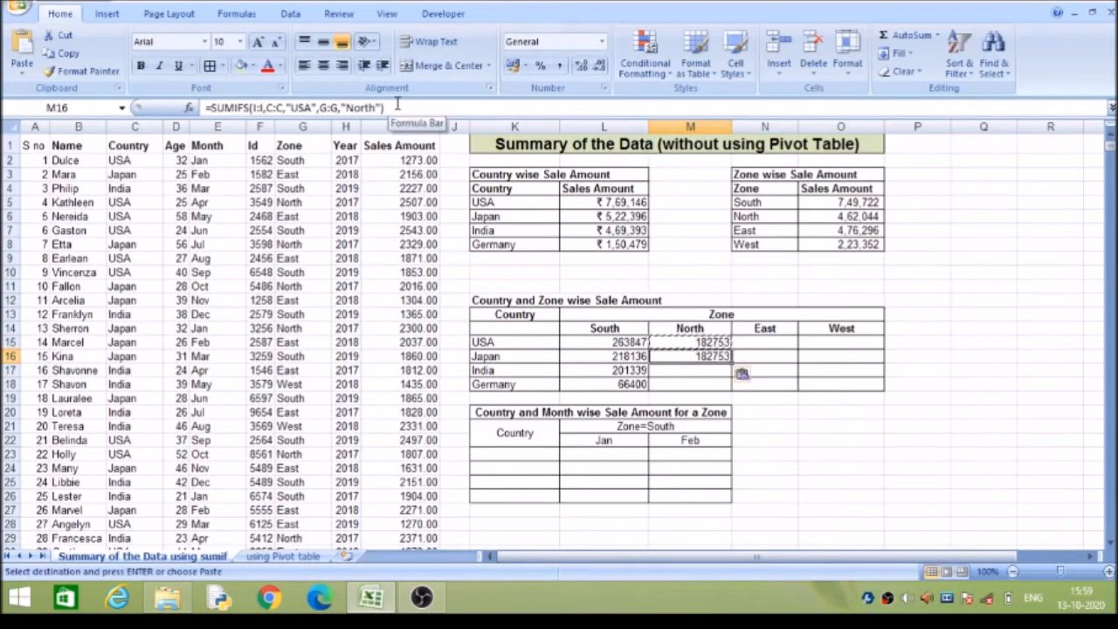
left_click(311, 107)
key("BackSpace")
key("BackSpace")
key("BackSpace")
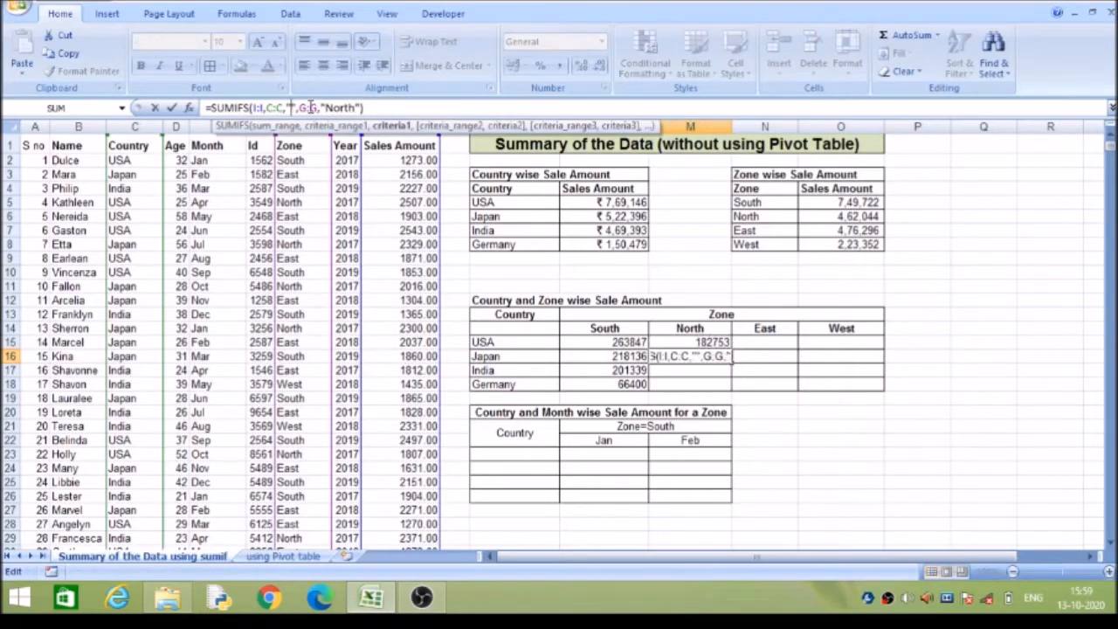
type("Japa")
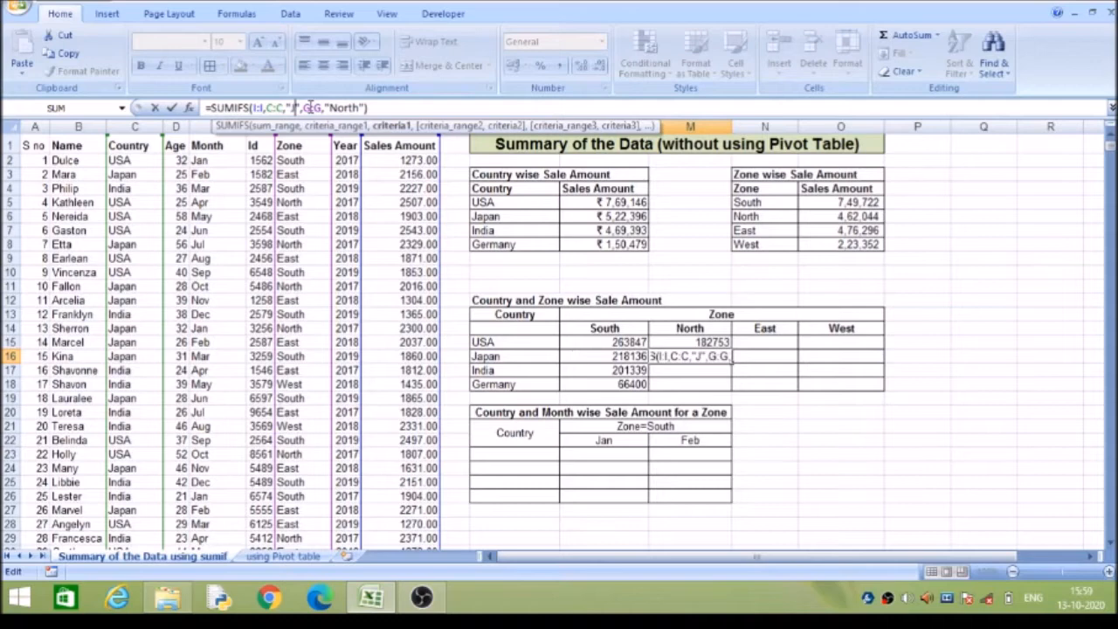
type("n")
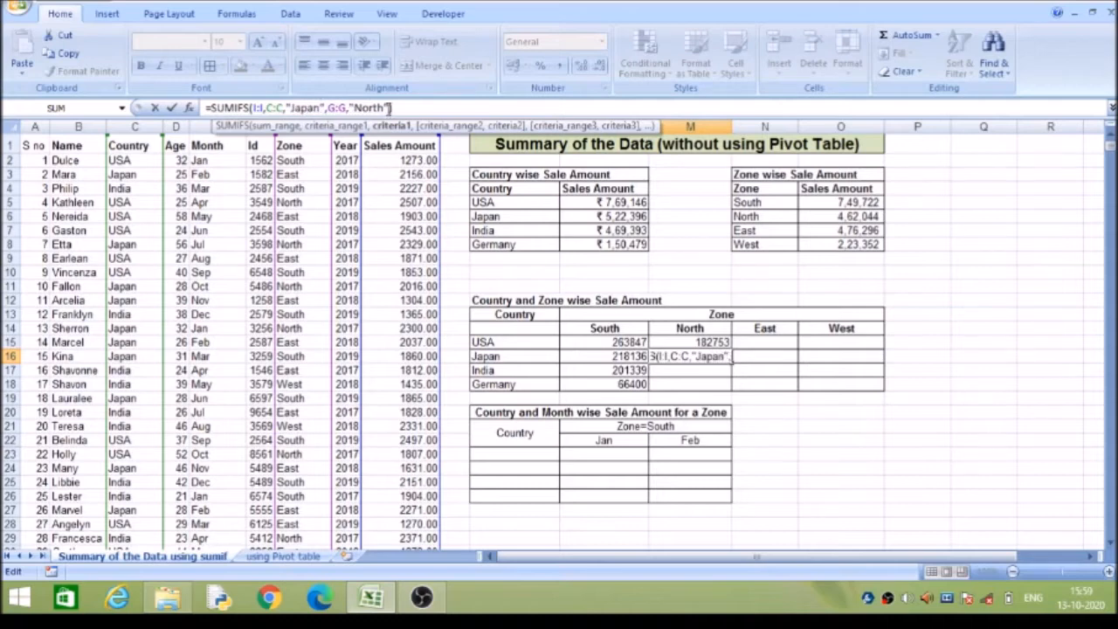
left_click(394, 107)
key("Return")
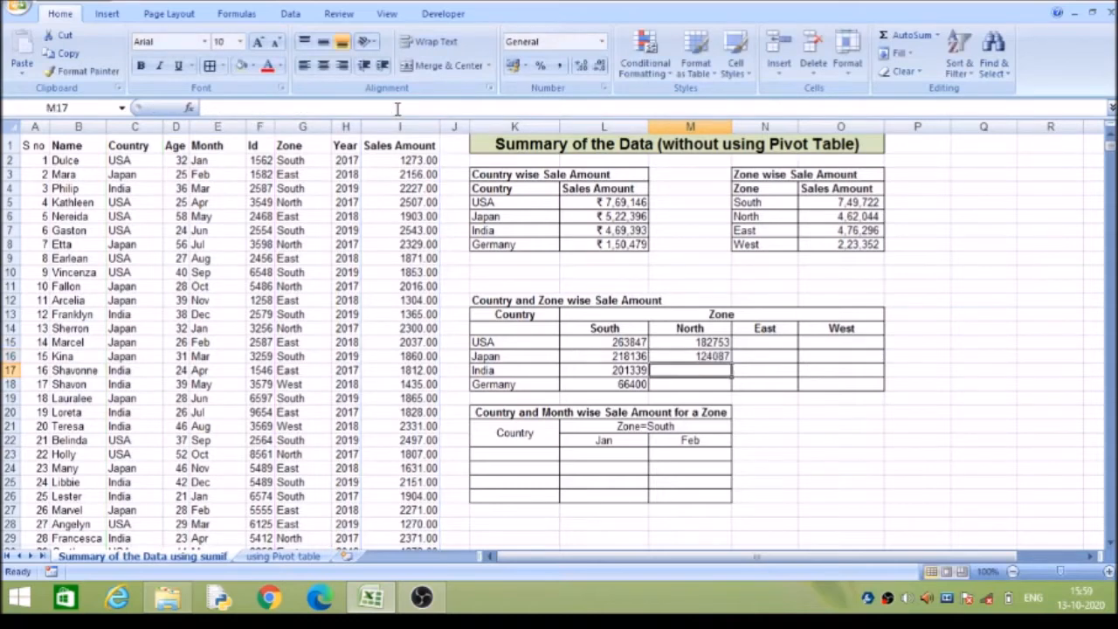
Copy the Japan North formula from M16 into M17 and change its country criterion to "India"
key("Up")
key("ctrl+c")
key("Down")
key("ctrl+v")
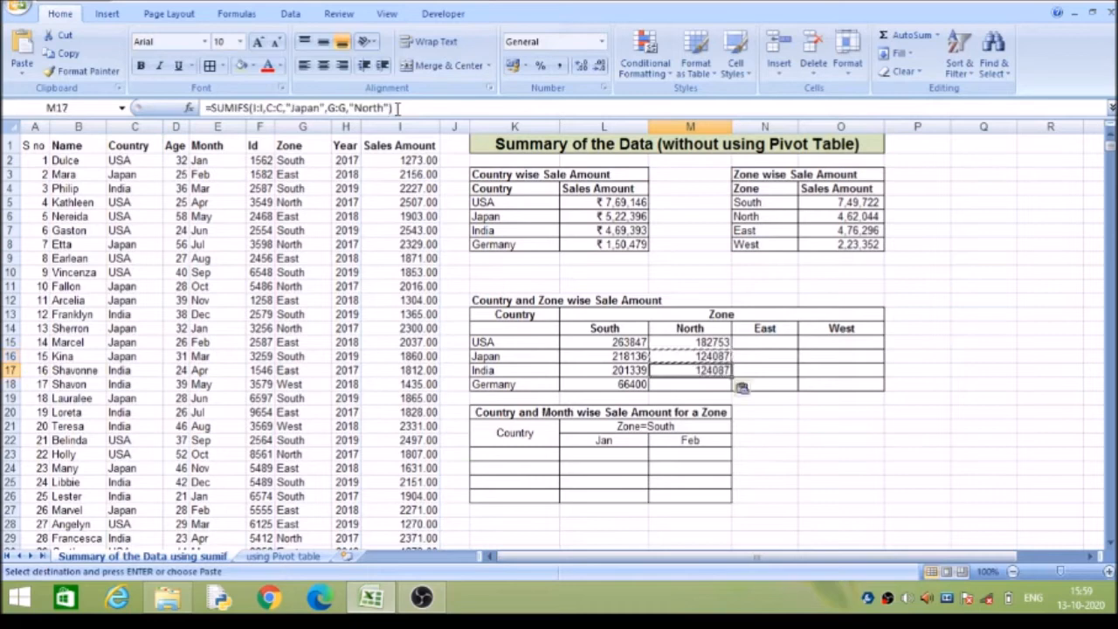
left_click(320, 107)
key("BackSpace")
key("BackSpace")
key("BackSpace")
key("BackSpace")
key("BackSpace")
type("India")
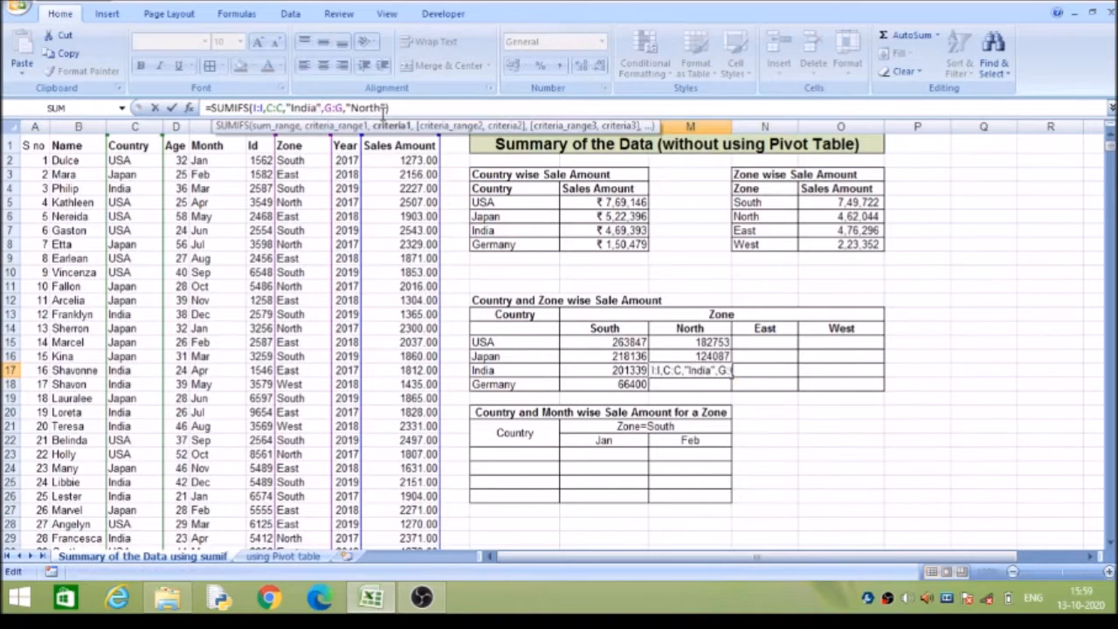
left_click(392, 107)
key("Return")
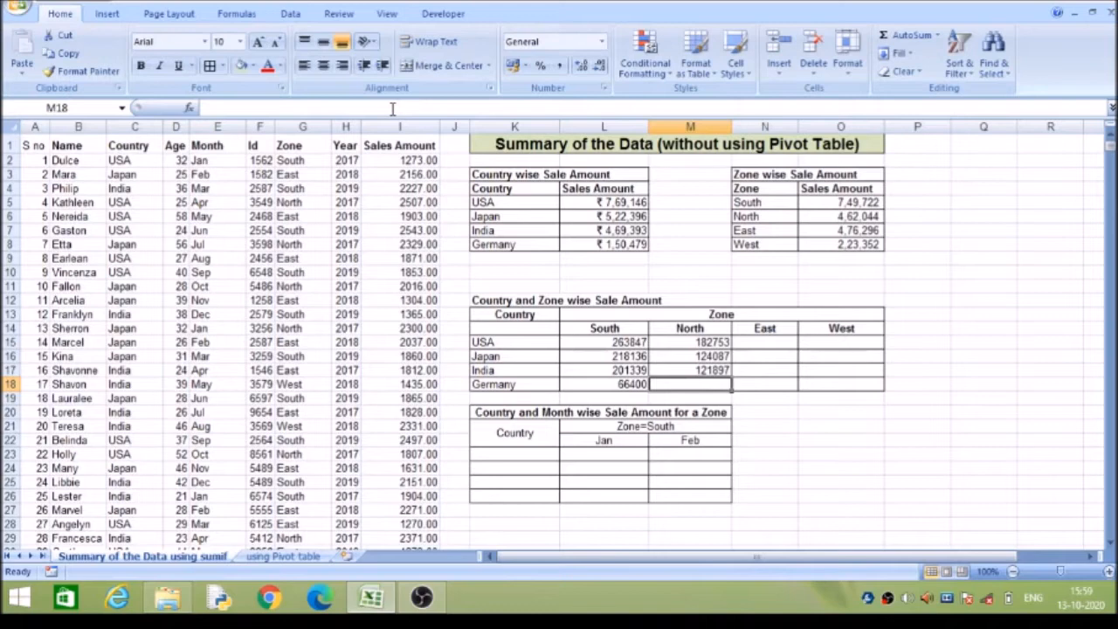
Copy the India North formula from M17 into M18 and change its country criterion to "Germany"
key("Up")
key("ctrl+c")
key("Down")
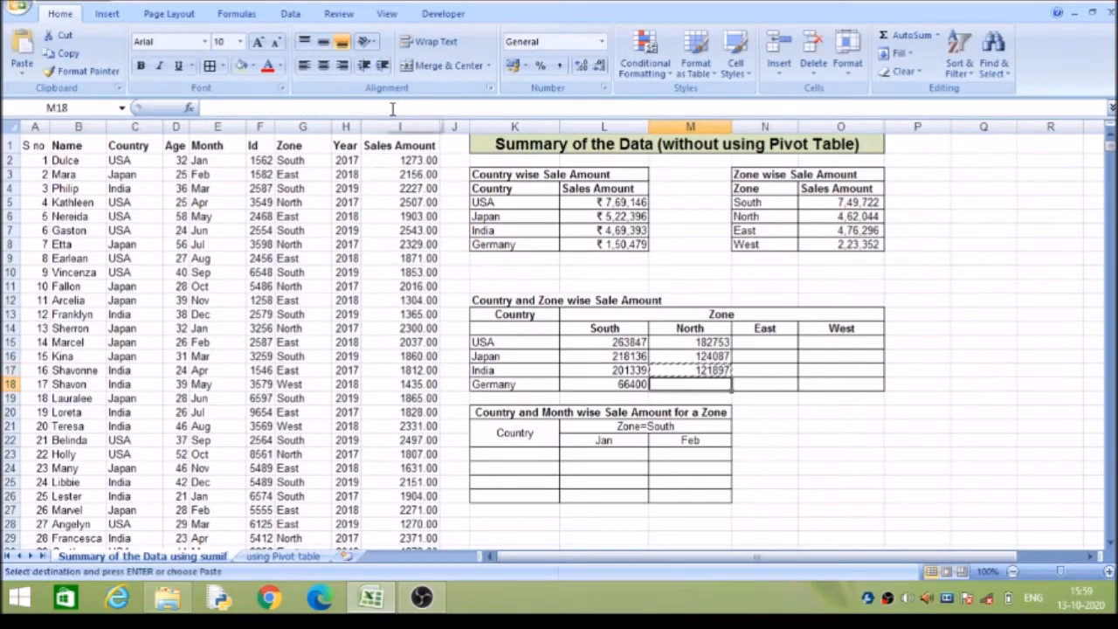
key("ctrl+v")
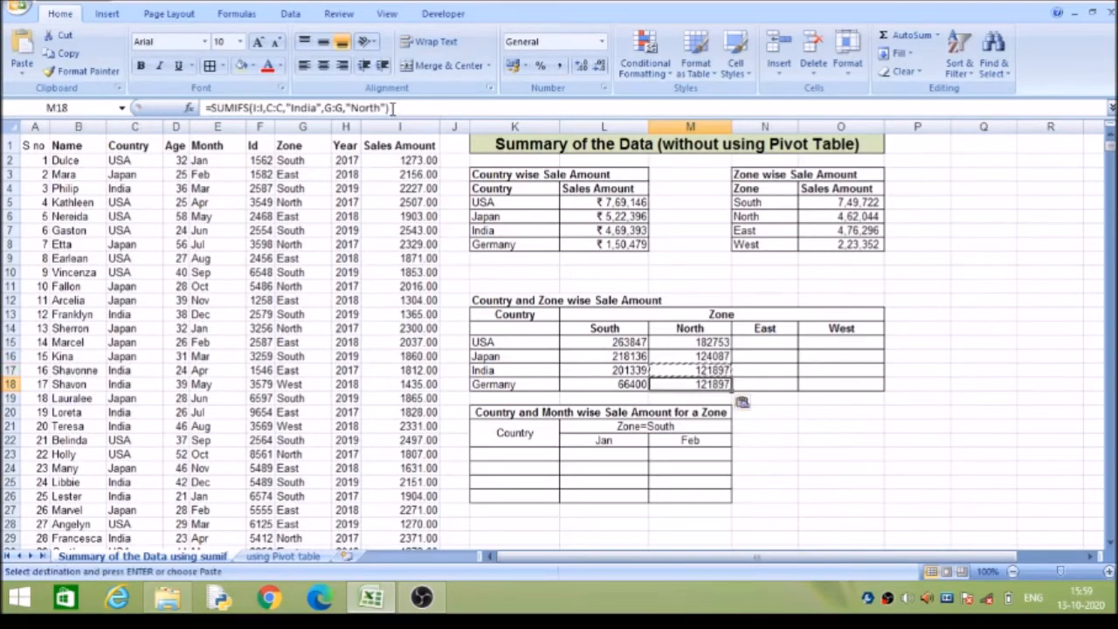
left_click(313, 107)
key("Delete")
key("BackSpace")
key("BackSpace")
key("BackSpace")
key("BackSpace")
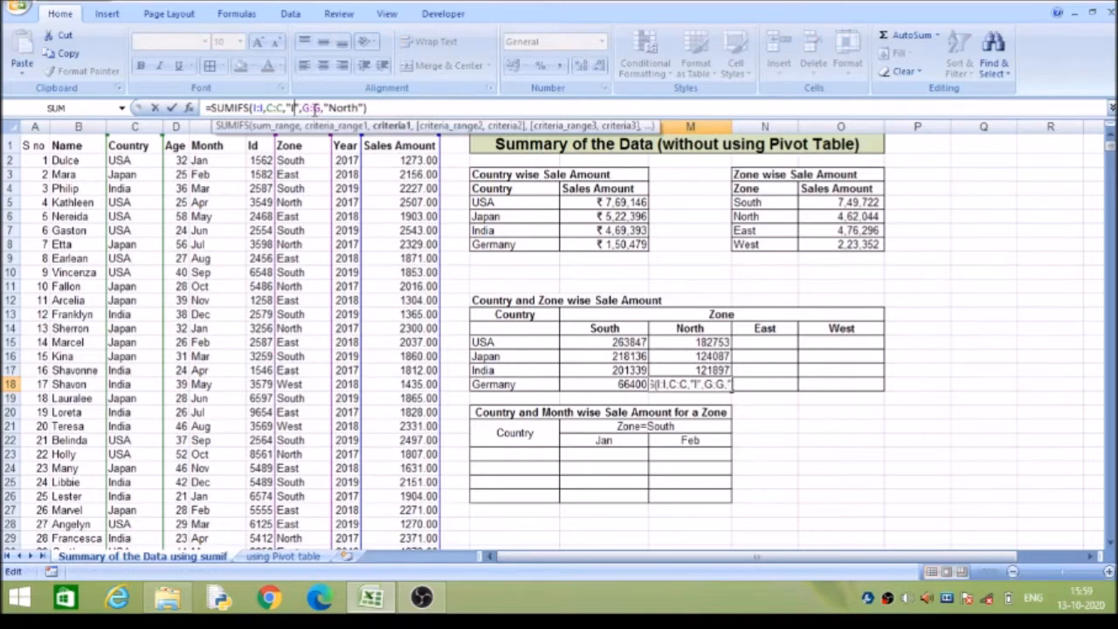
type("Germany")
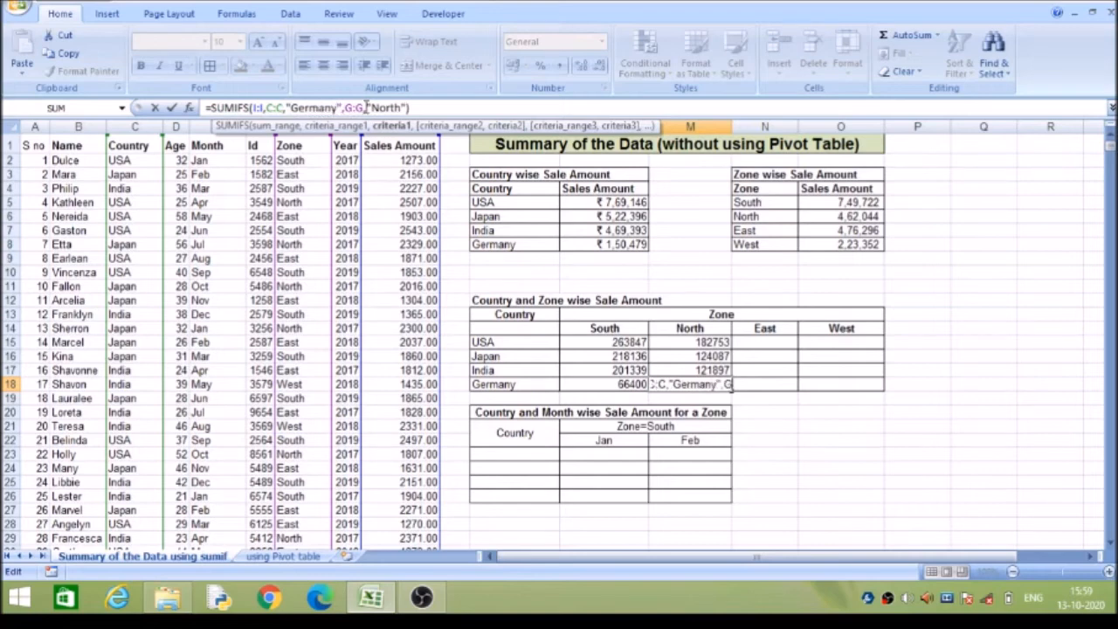
left_click(417, 105)
key("Return")
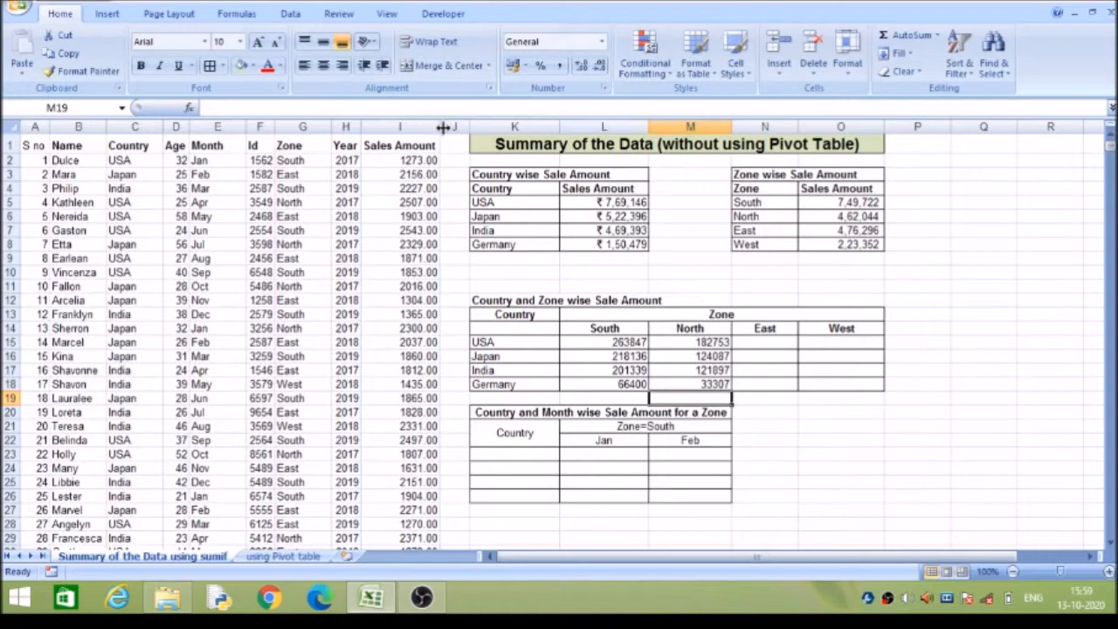
Copy the USA North formula from M15 into N15 and move its shifted ranges back to I:I, C:C and G:G
left_click(758, 343)
left_click(712, 343)
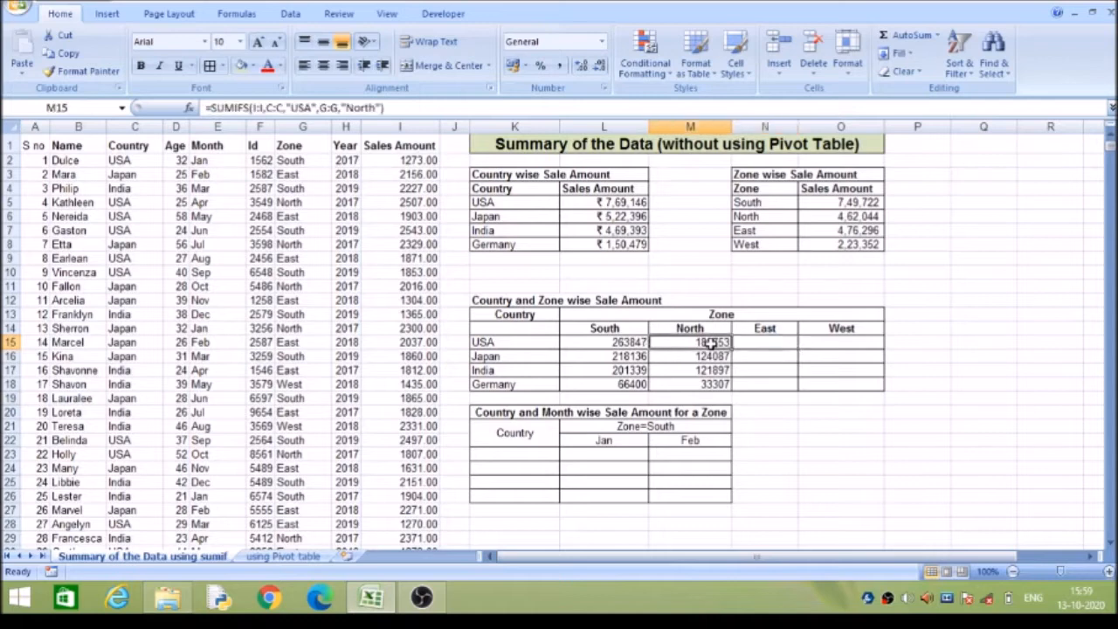
key("ctrl+c")
left_click(774, 343)
key("ctrl+v")
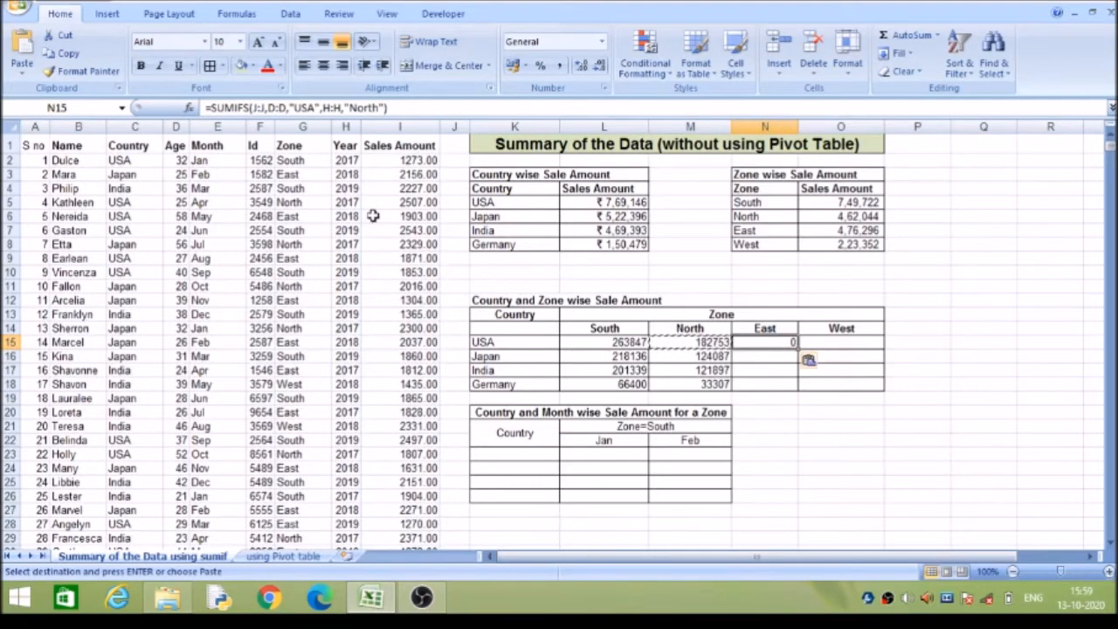
key("F2")
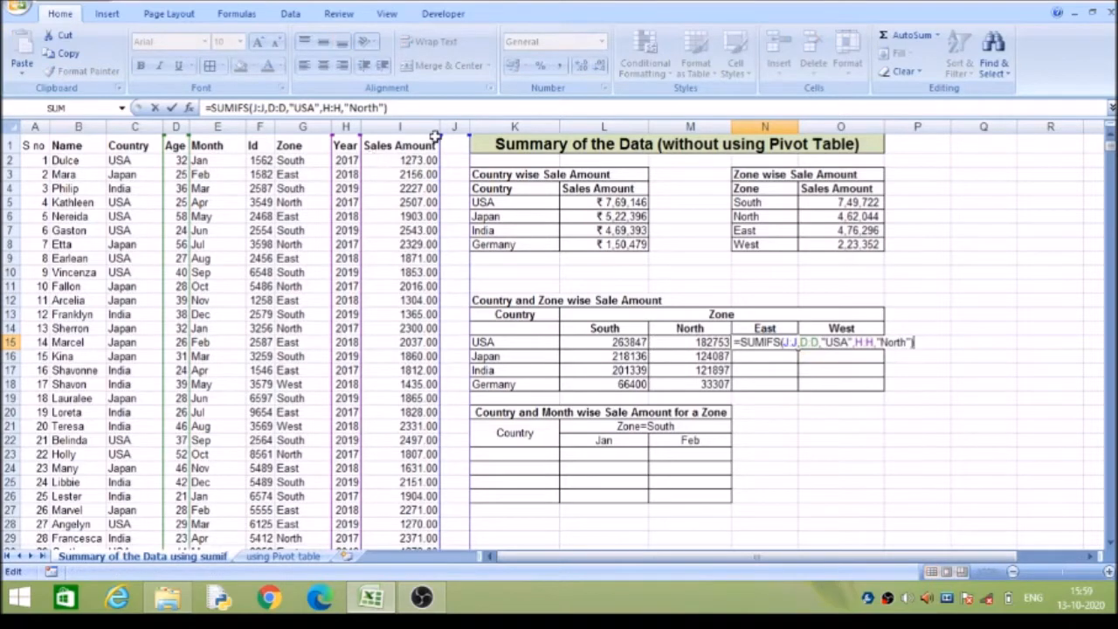
left_click_drag(450, 141, 281, 140)
left_click_drag(184, 140, 148, 146)
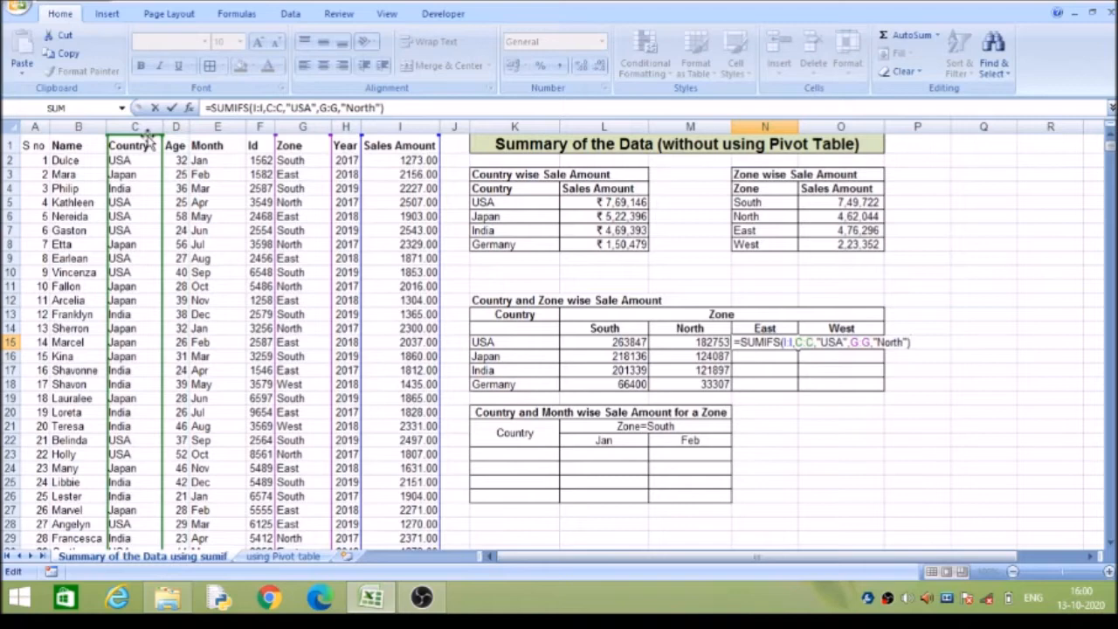
Change the zone criterion of the USA formula in N15 to "East"
left_click(347, 106)
key("Delete")
key("Delete")
key("Delete")
key("Delete")
key("Delete")
type("East")
type(")")
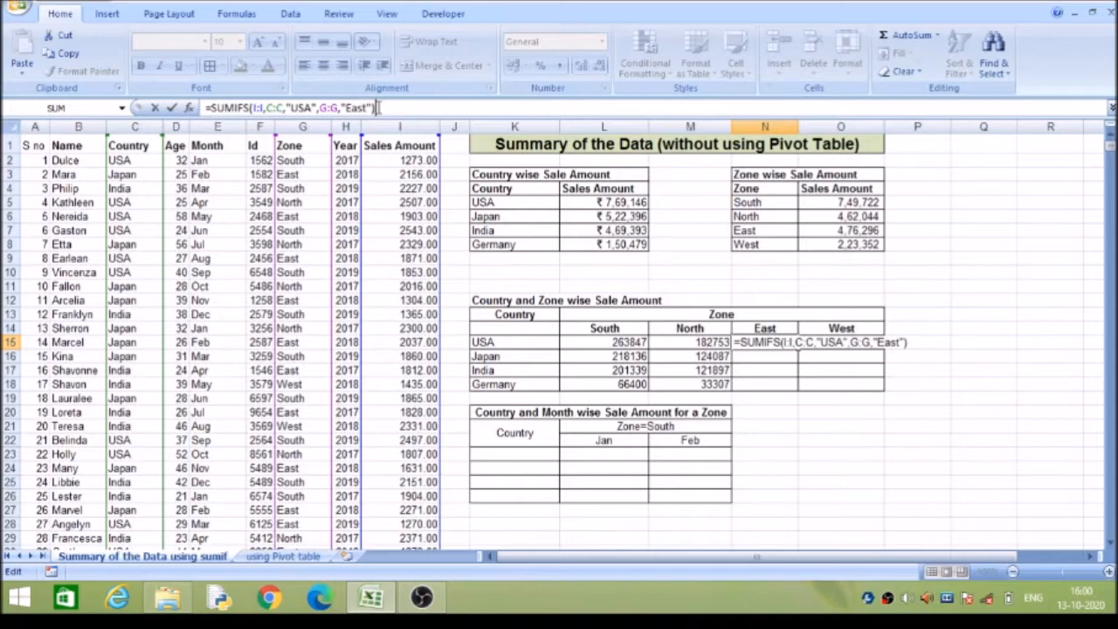
key("Return")
Copy the USA East formula from N15 into the Japan, India and Germany cells N16, N17 and N18
key("Up")
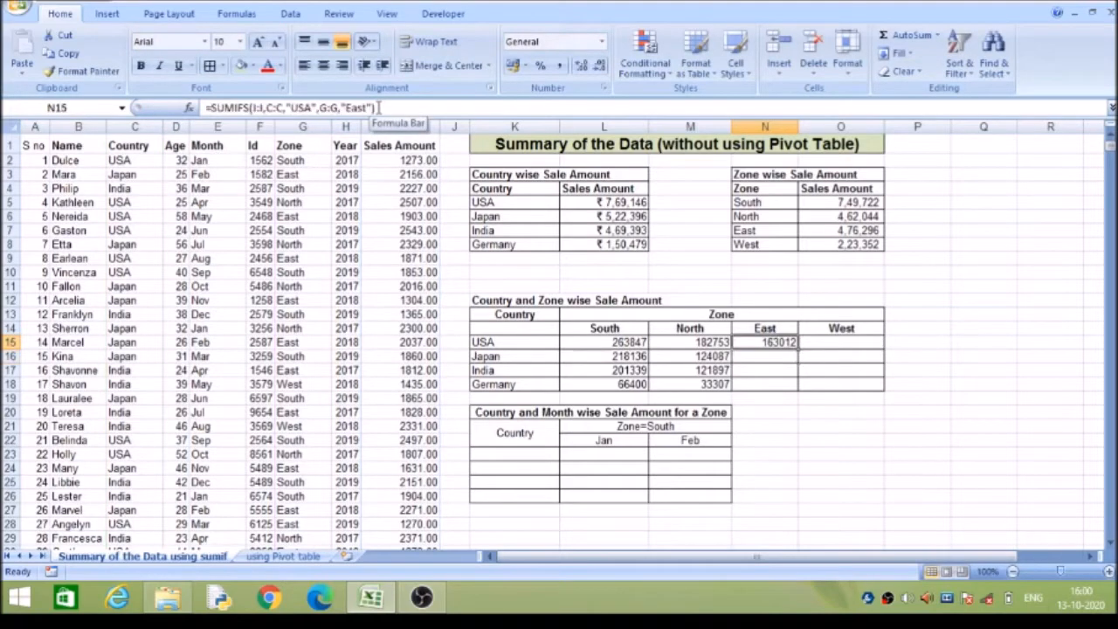
key("ctrl+c")
key("Down")
key("ctrl+v")
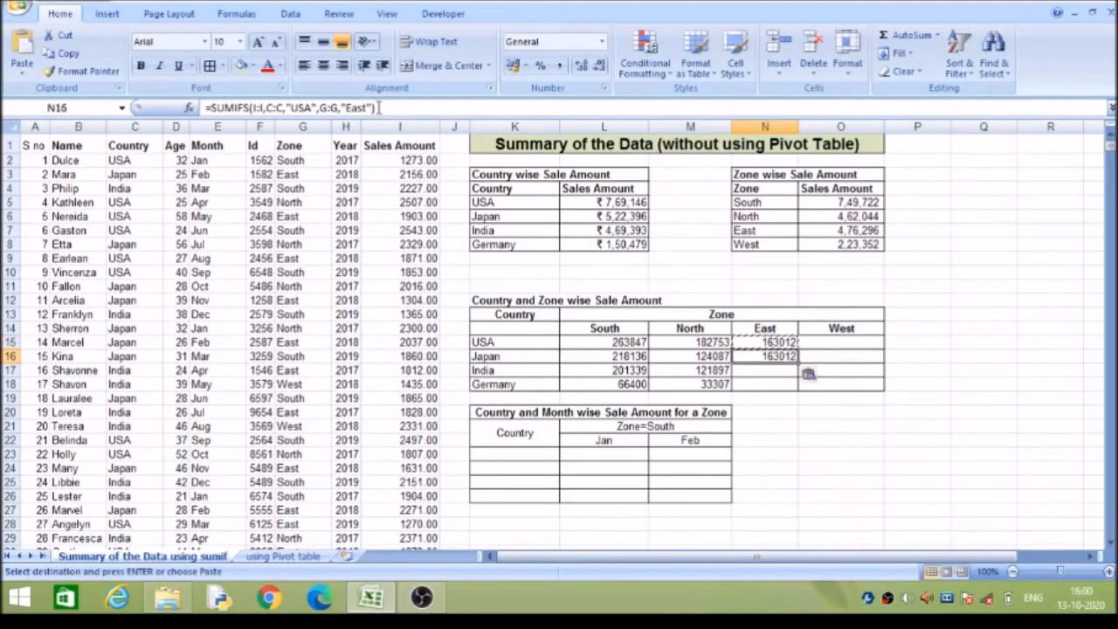
key("Down")
key("ctrl+v")
key("Down")
key("ctrl+v")
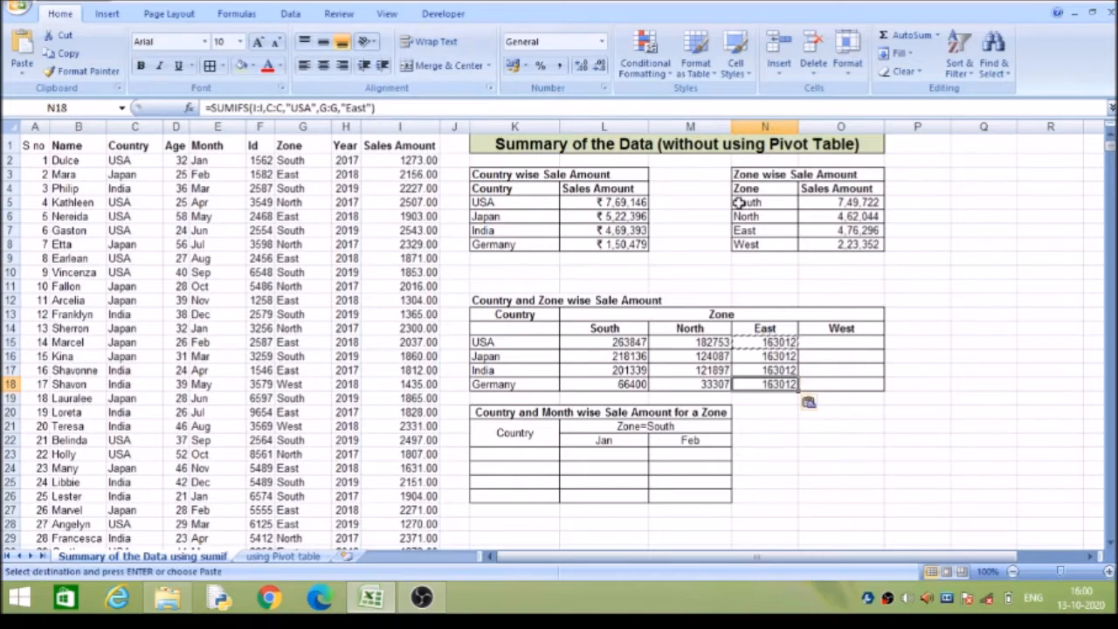
Change the country criterion of the East formula in N16 to "Japan"
left_click(776, 354)
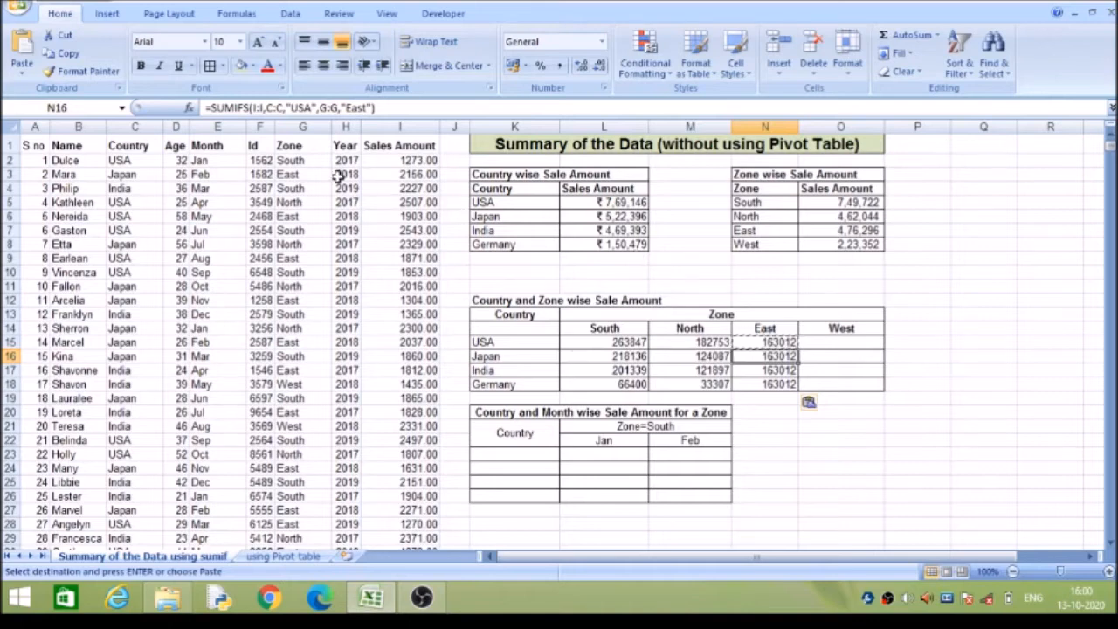
left_click(307, 108)
key("BackSpace")
key("BackSpace")
key("BackSpace")
type("J")
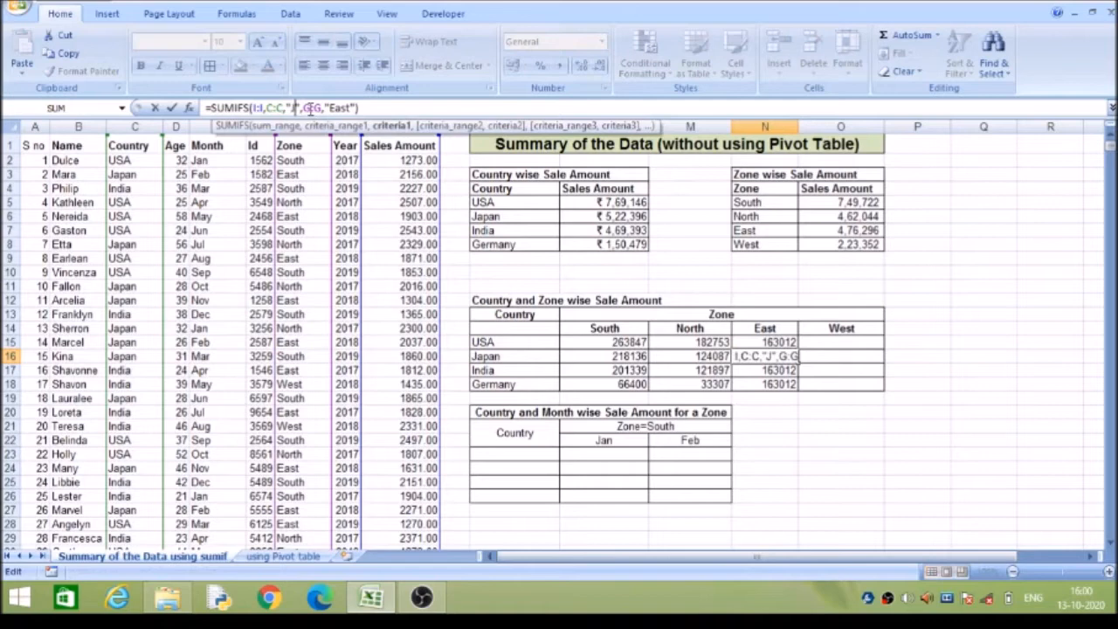
type("apan")
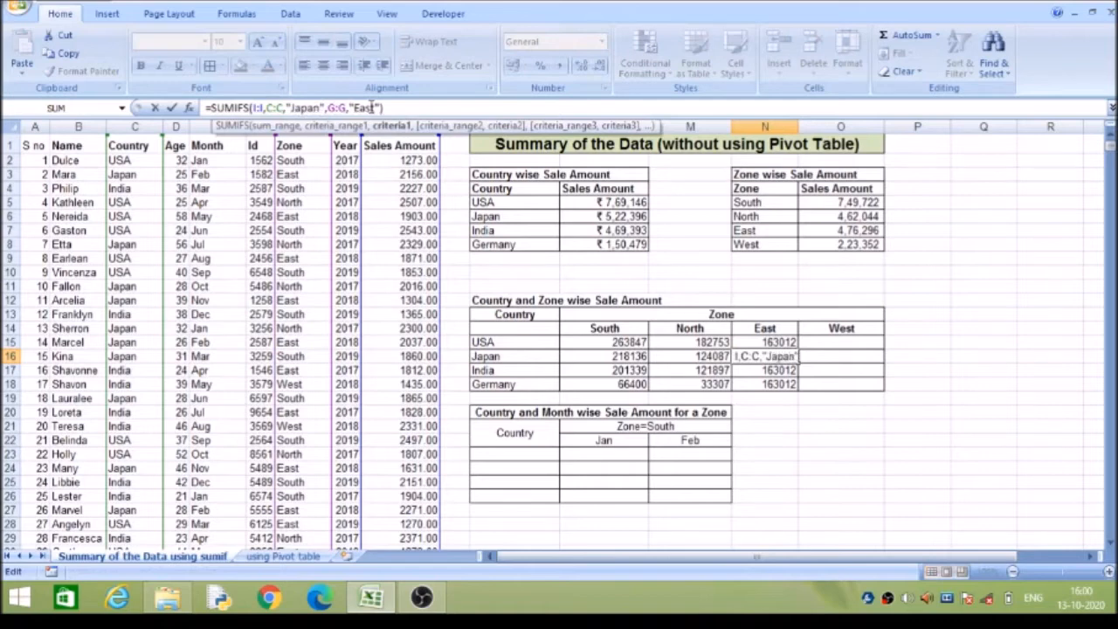
left_click(392, 108)
key("Return")
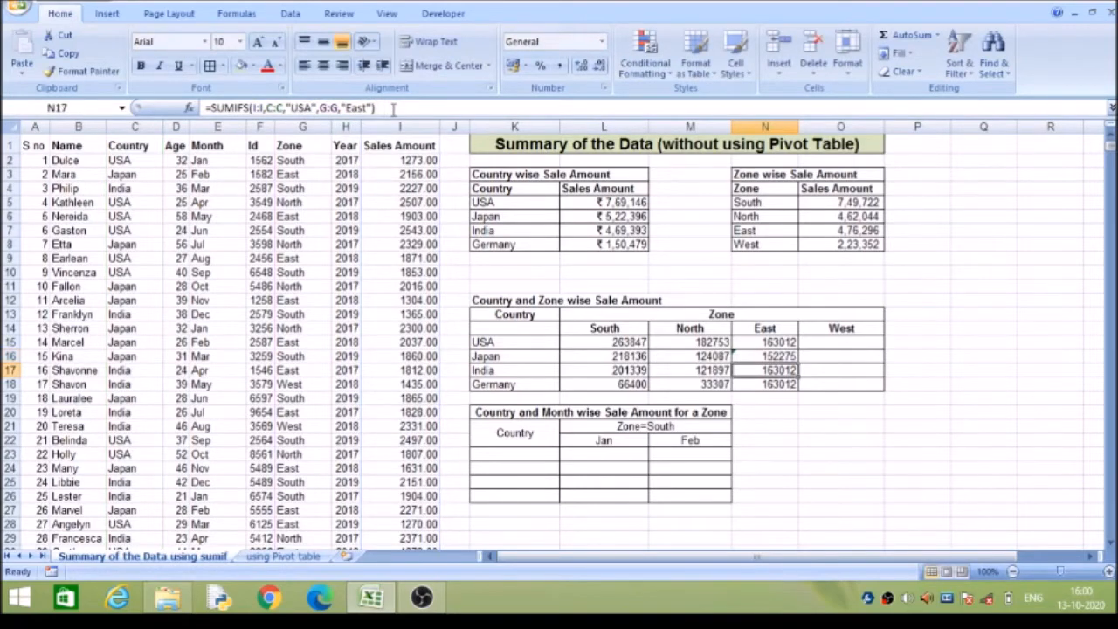
Change the country criterion of the East formula in N17 to "india"
left_click(312, 106)
key("BackSpace")
key("BackSpace")
key("BackSpace")
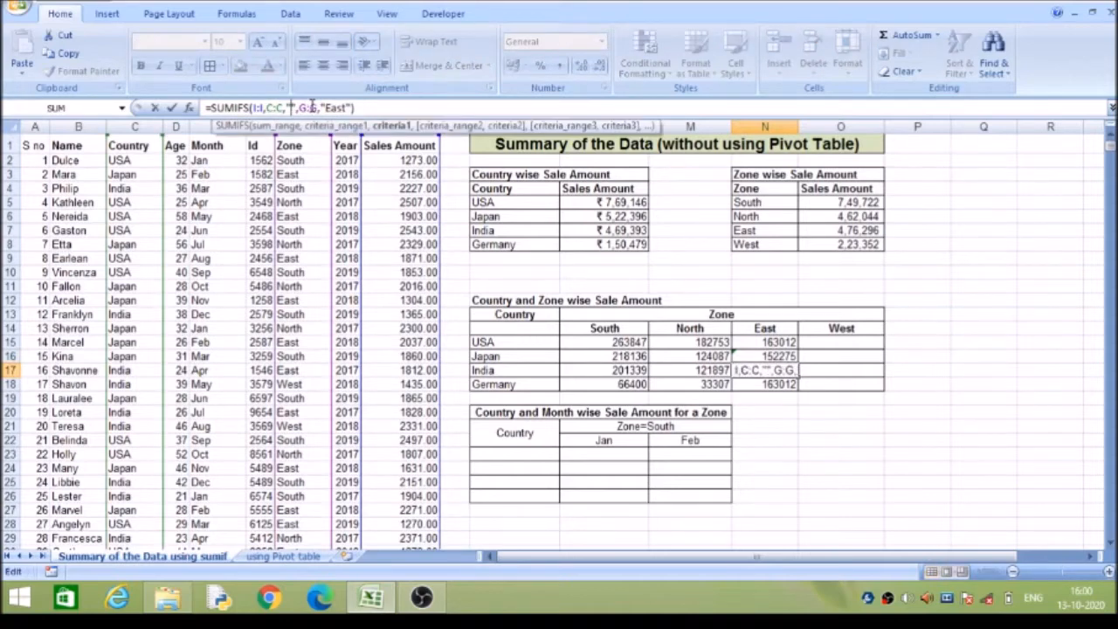
type("india")
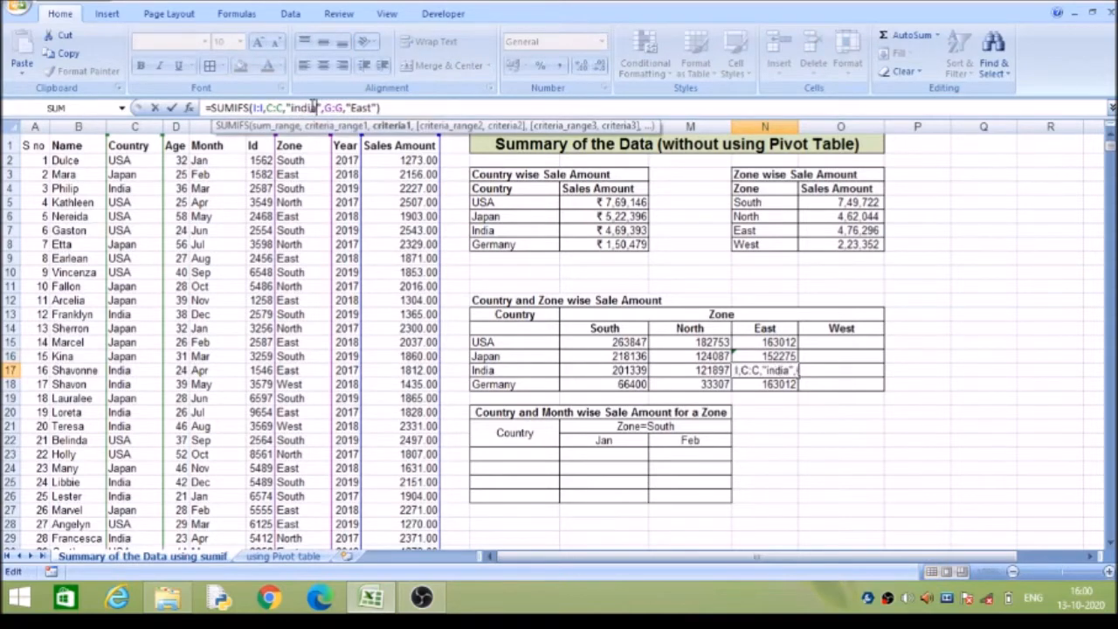
left_click(403, 107)
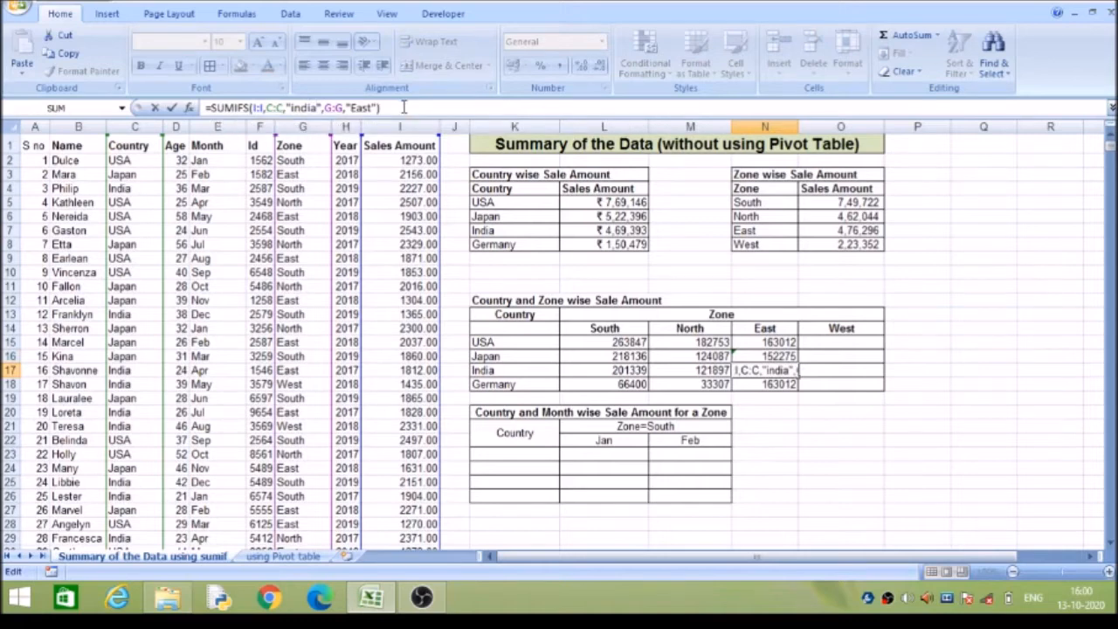
key("Return")
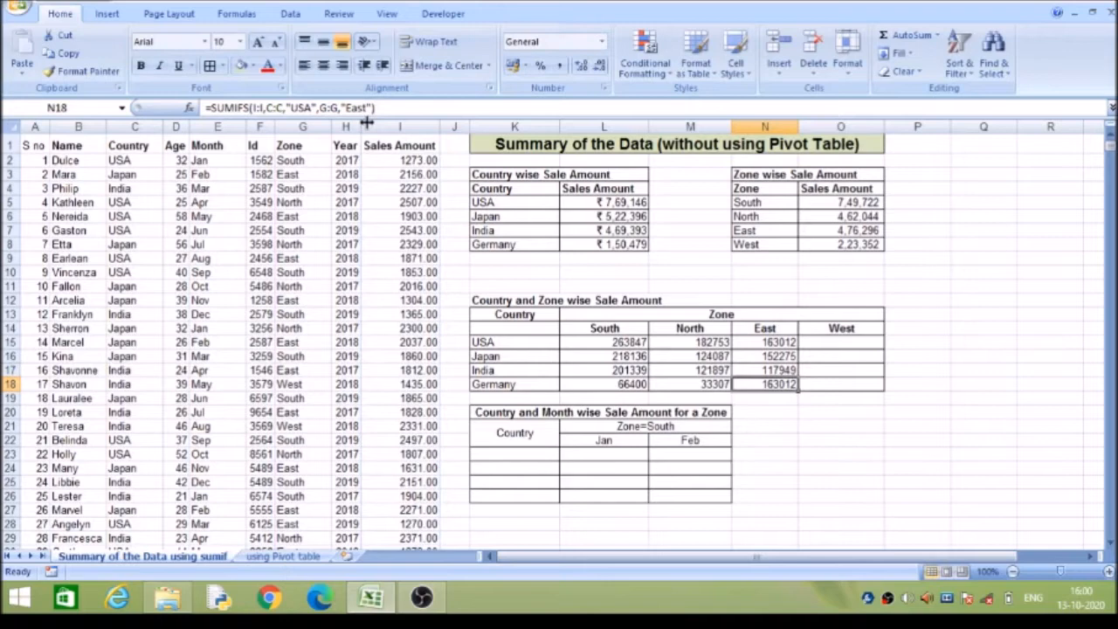
Change the country criterion of the East formula in N18 to "germany"
left_click(311, 107)
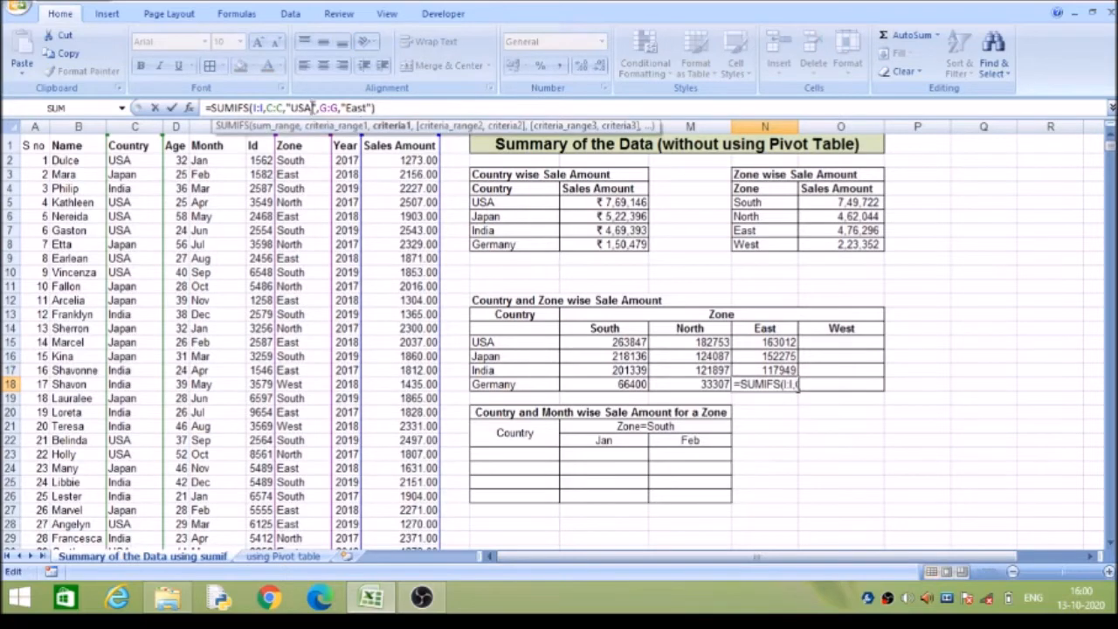
key("BackSpace")
key("BackSpace")
key("BackSpace")
type("germany")
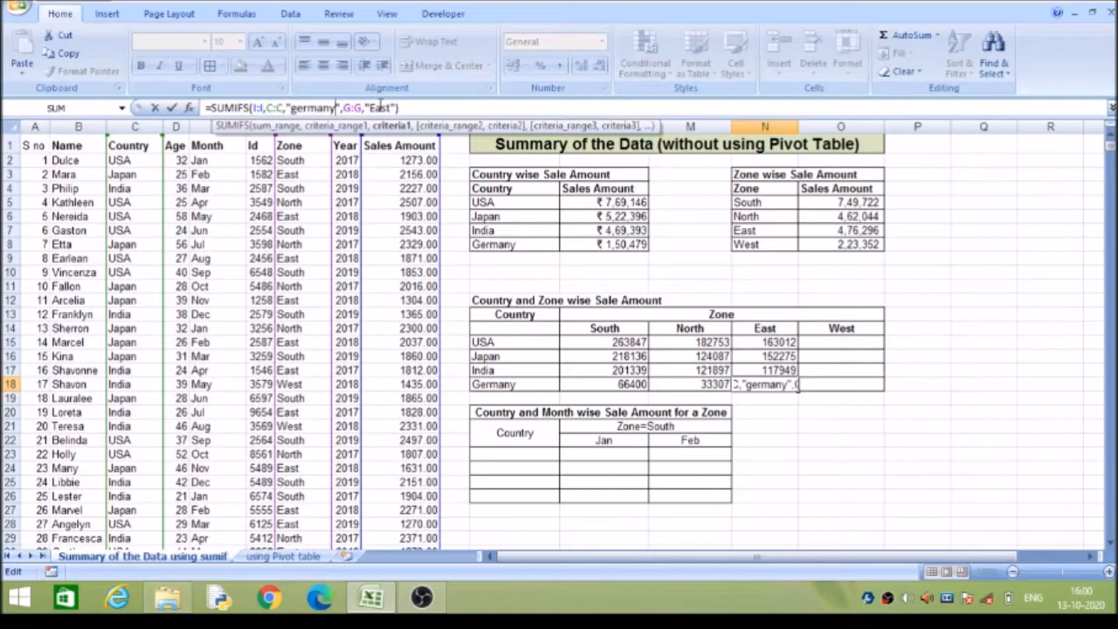
left_click(401, 108)
key("Return")
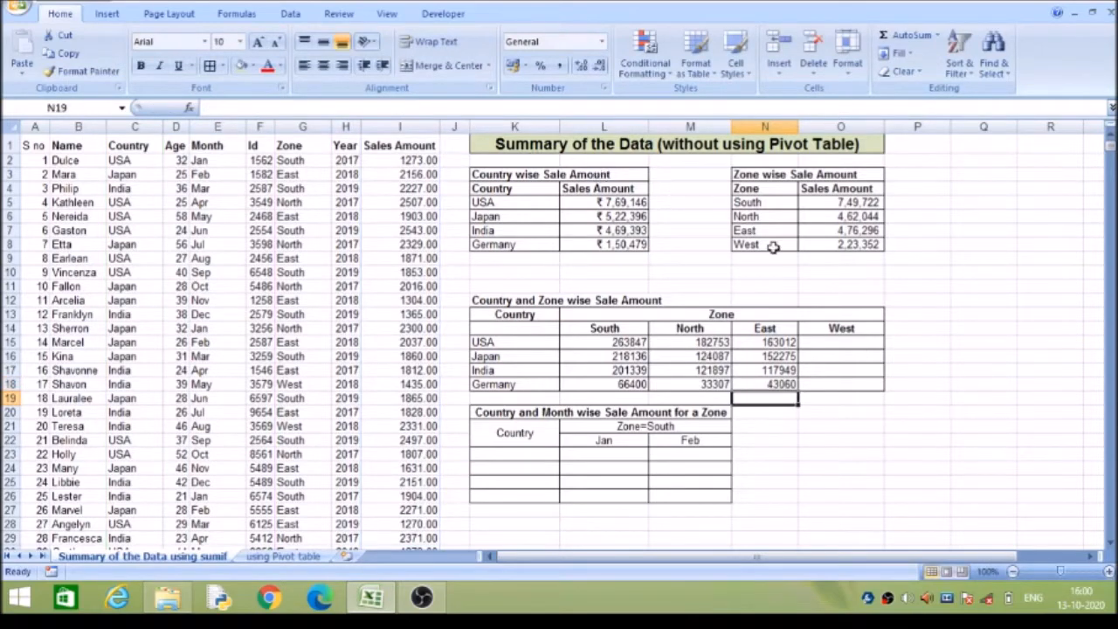
Copy the USA East formula from N15 into the USA West cell O15
left_click(764, 344)
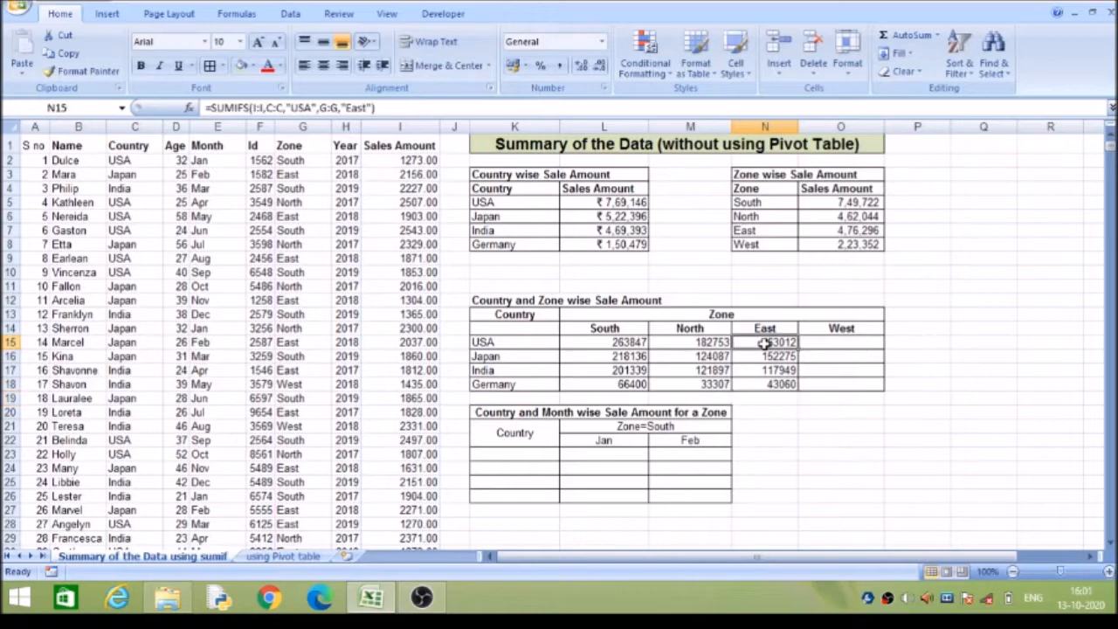
key("ctrl+c")
left_click(831, 341)
key("ctrl+v")
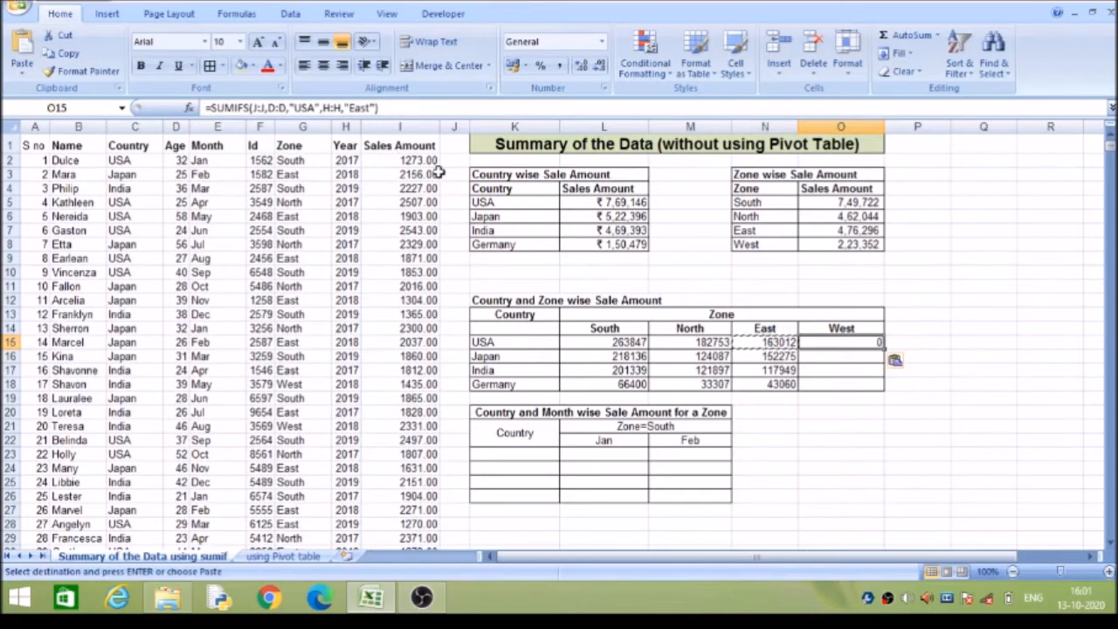
Correct the shifted ranges in the O15 formula to I:I for the sum, C:C for country and G:G for zone
key("F2")
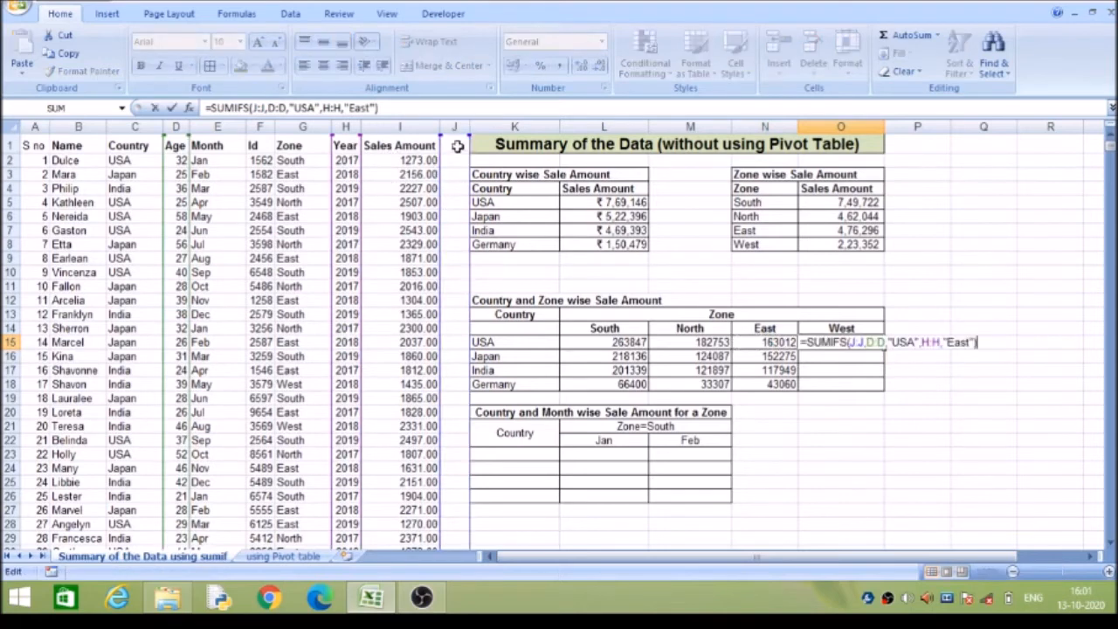
left_click_drag(451, 140, 414, 140)
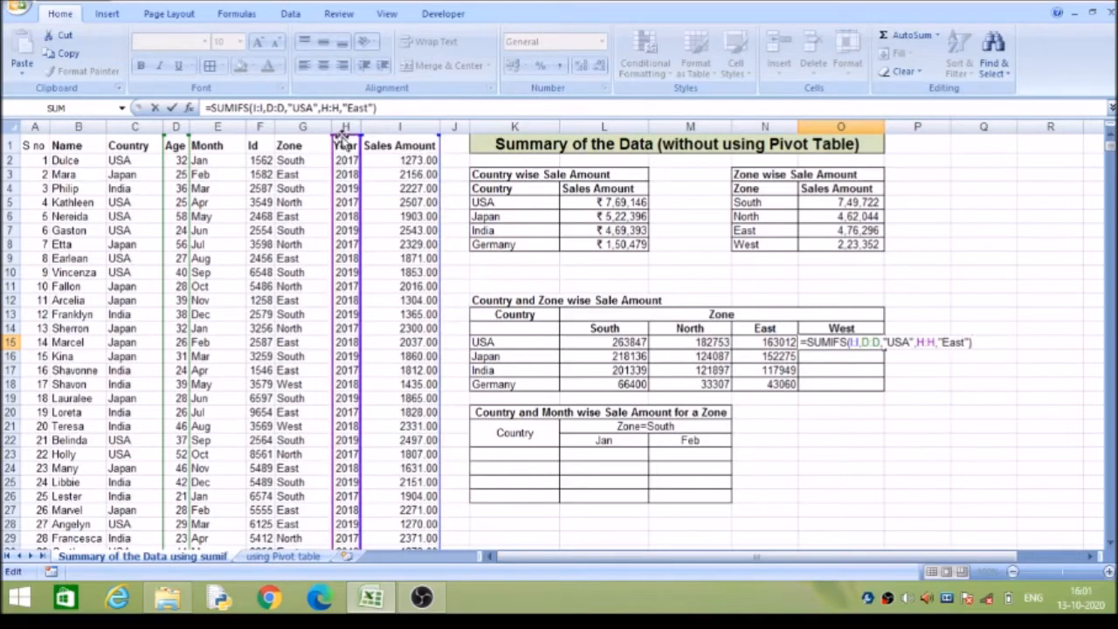
left_click_drag(344, 141, 298, 142)
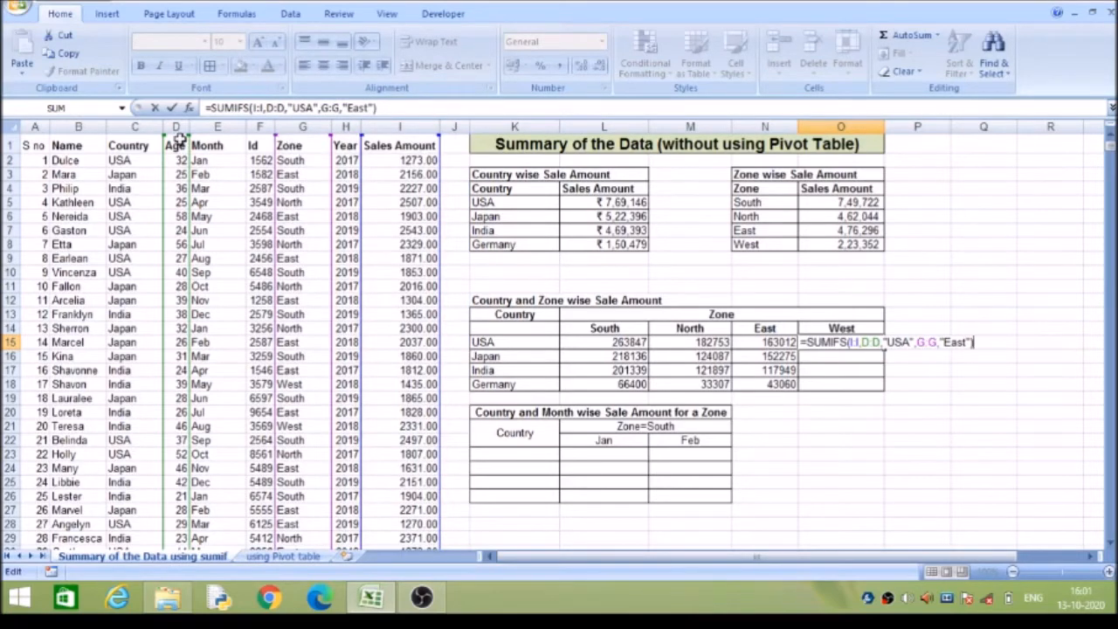
left_click_drag(172, 138, 152, 144)
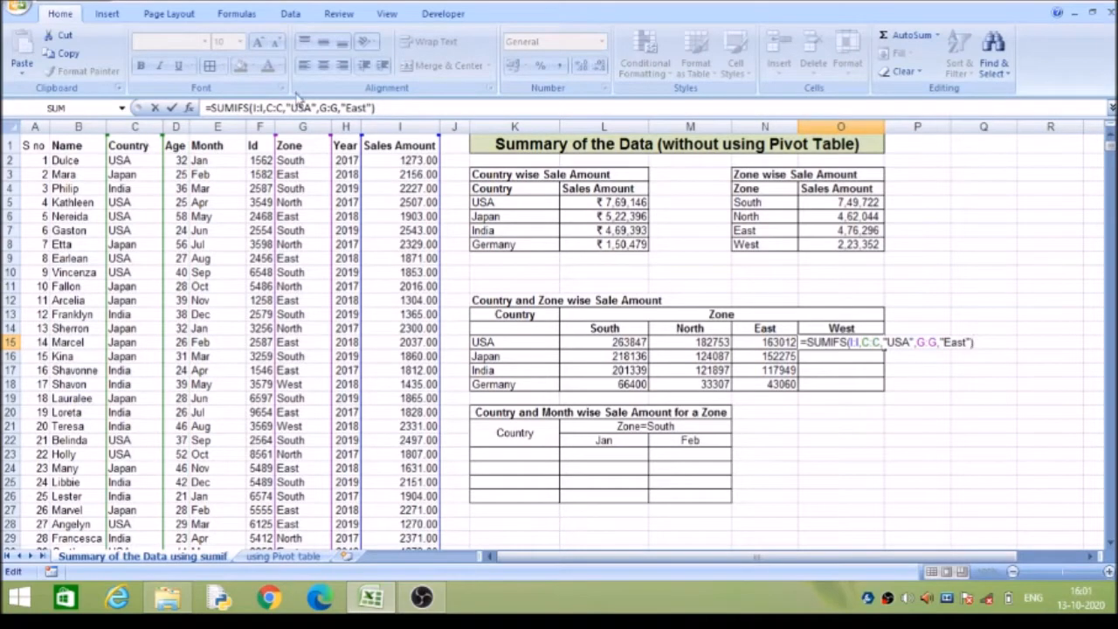
Change the zone criterion of the USA formula in O15 to "West"
left_click(346, 106)
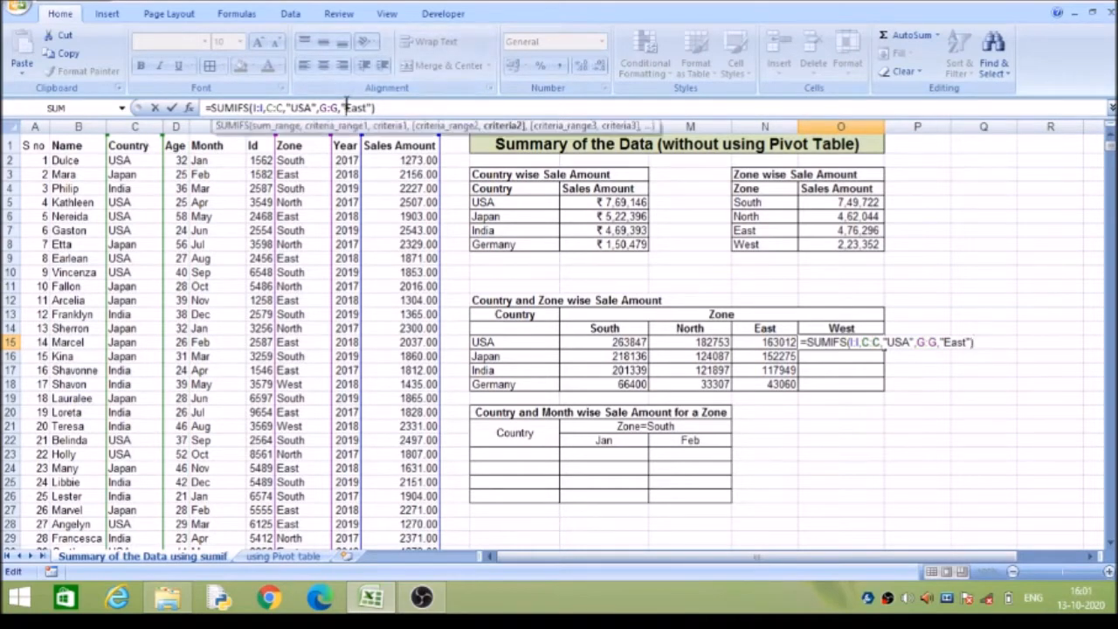
key("Delete")
key("Delete")
key("Delete")
key("Delete")
type("West")
key("Return")
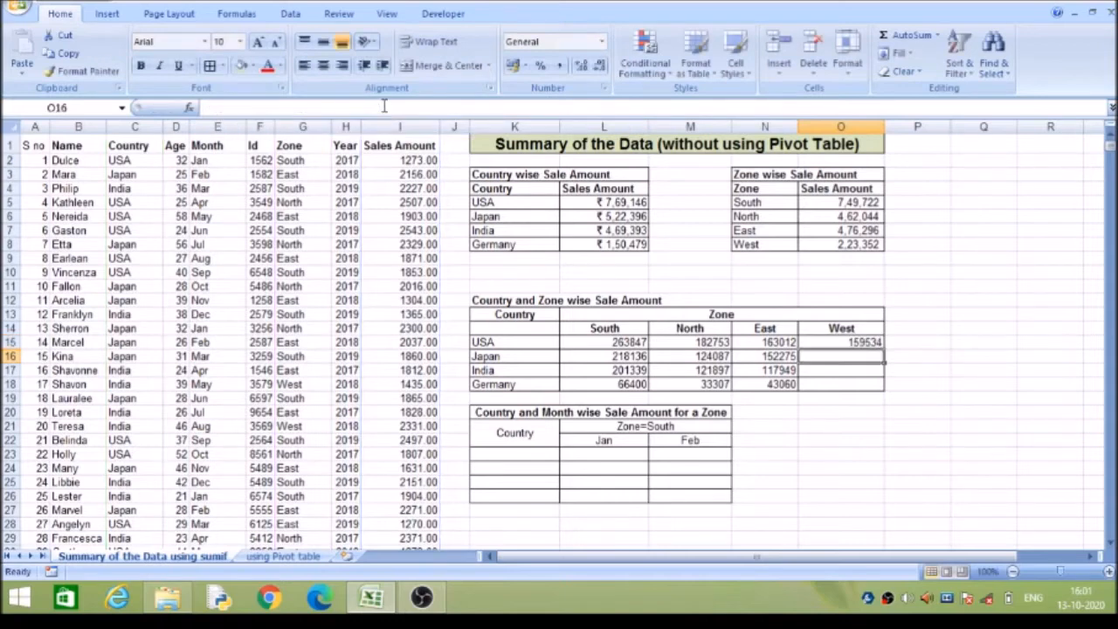
Copy the USA West formula from O15 into the Japan, India and Germany cells O16, O17 and O18
key("Up")
key("ctrl+c")
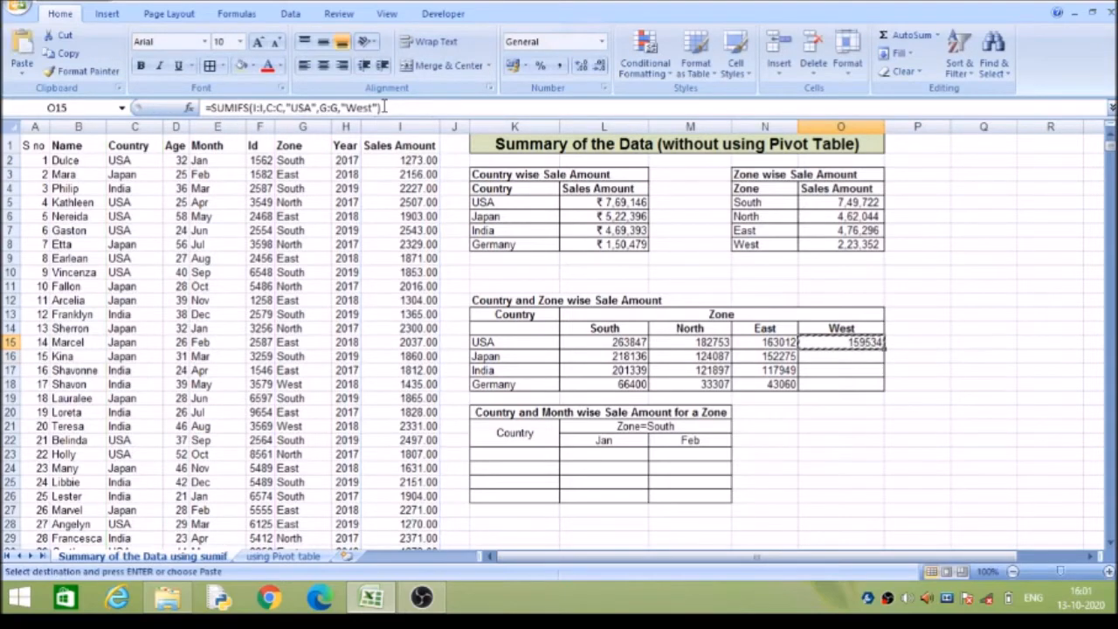
key("Down")
key("shift+Down")
key("shift+Down")
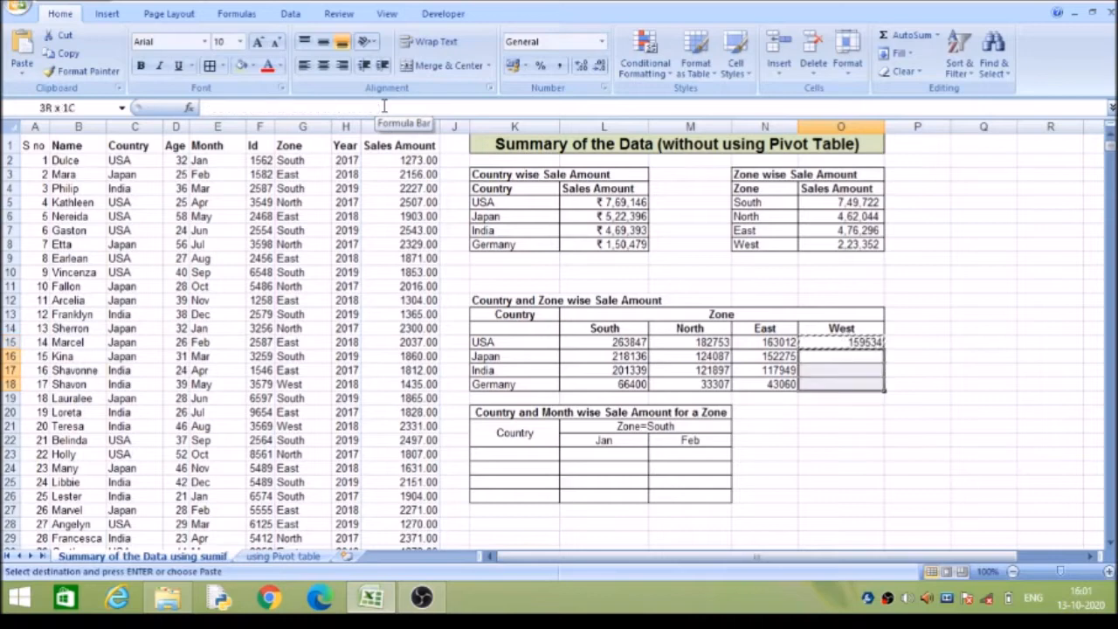
key("ctrl+v")
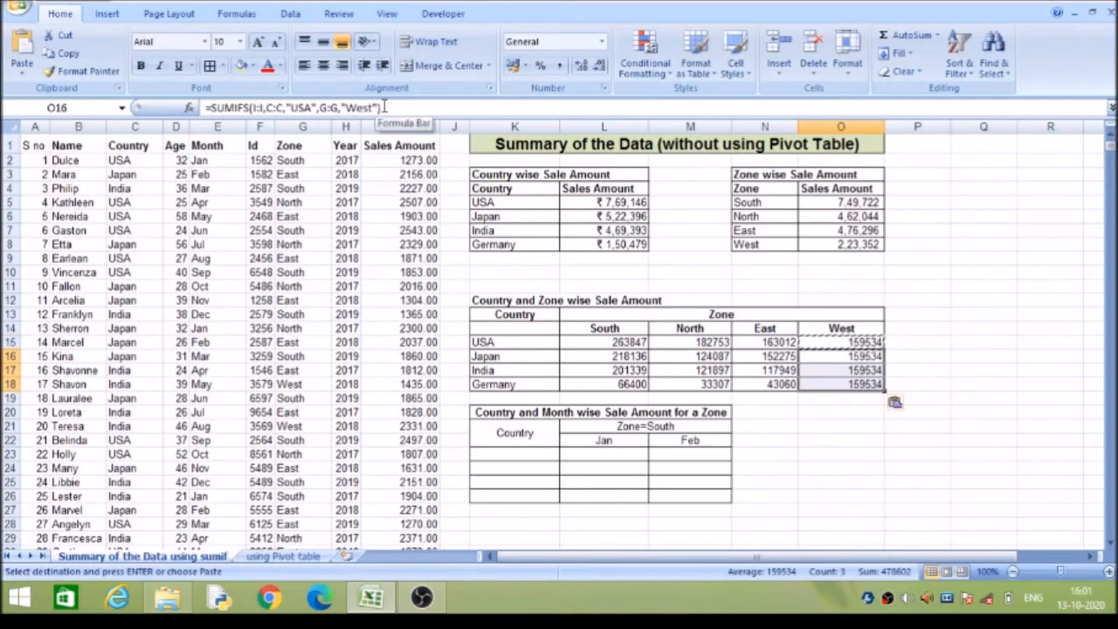
Change the country criterion of the West formula in O16 to "Japan"
left_click(383, 107)
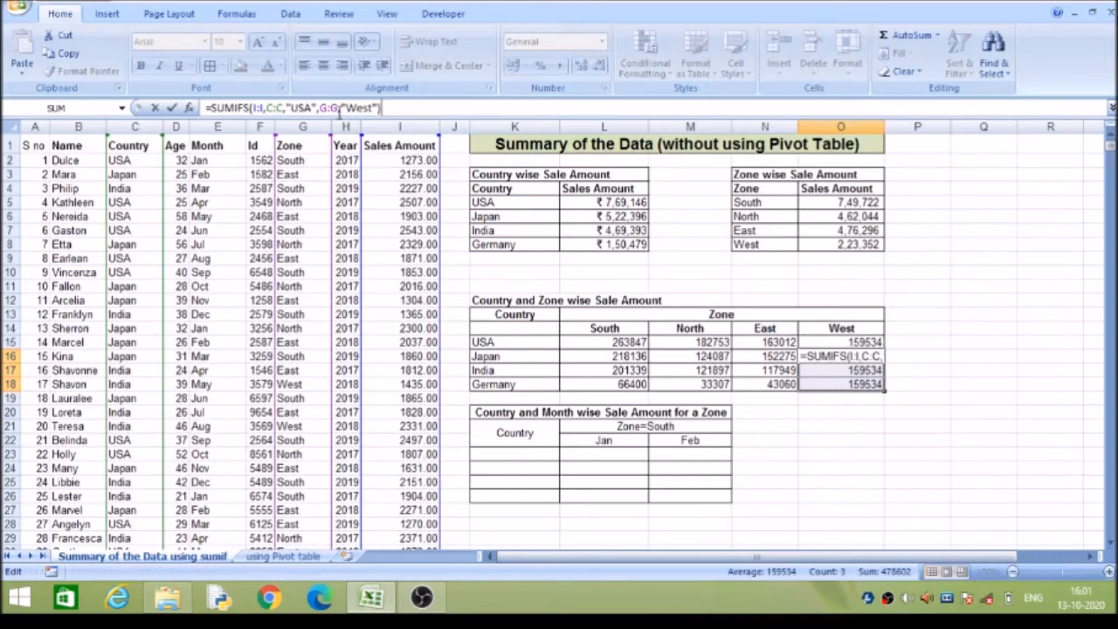
left_click(337, 108)
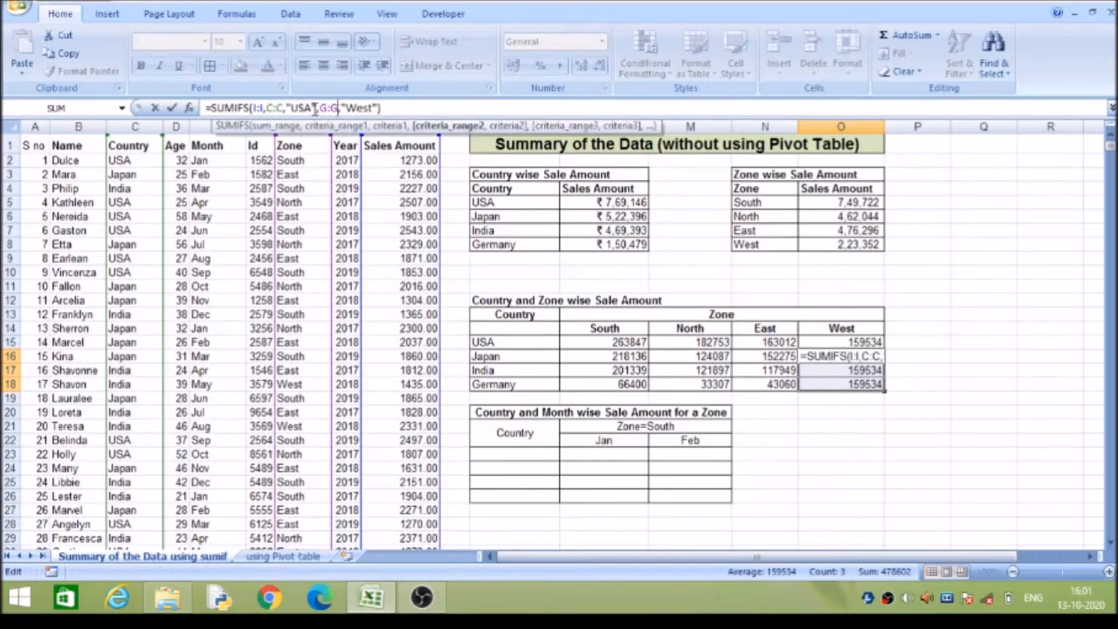
left_click(311, 108)
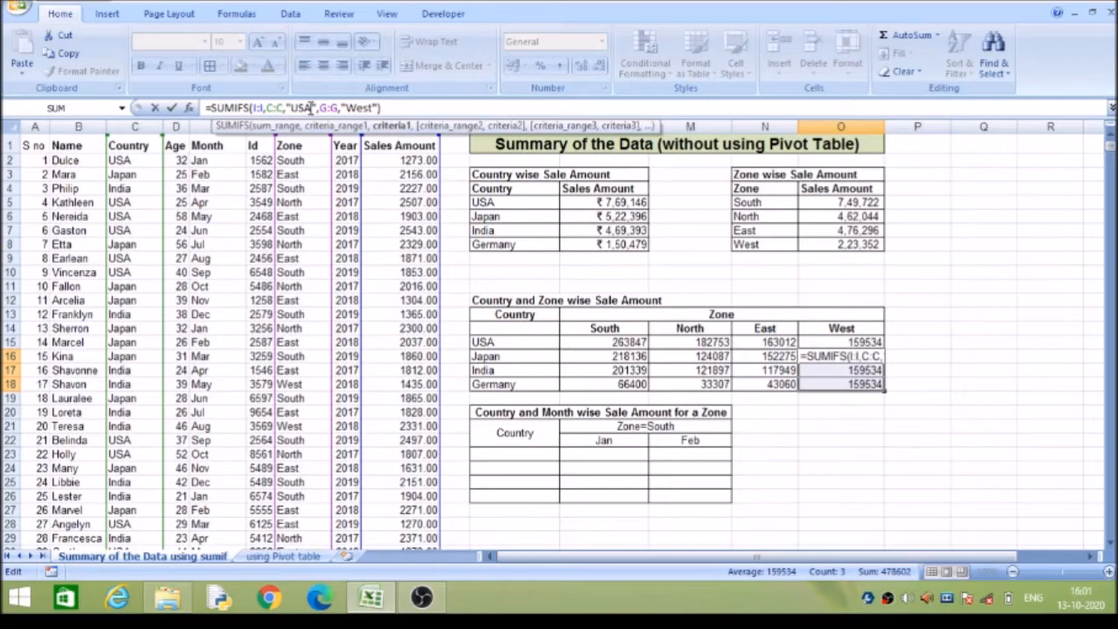
key("BackSpace")
key("BackSpace")
key("BackSpace")
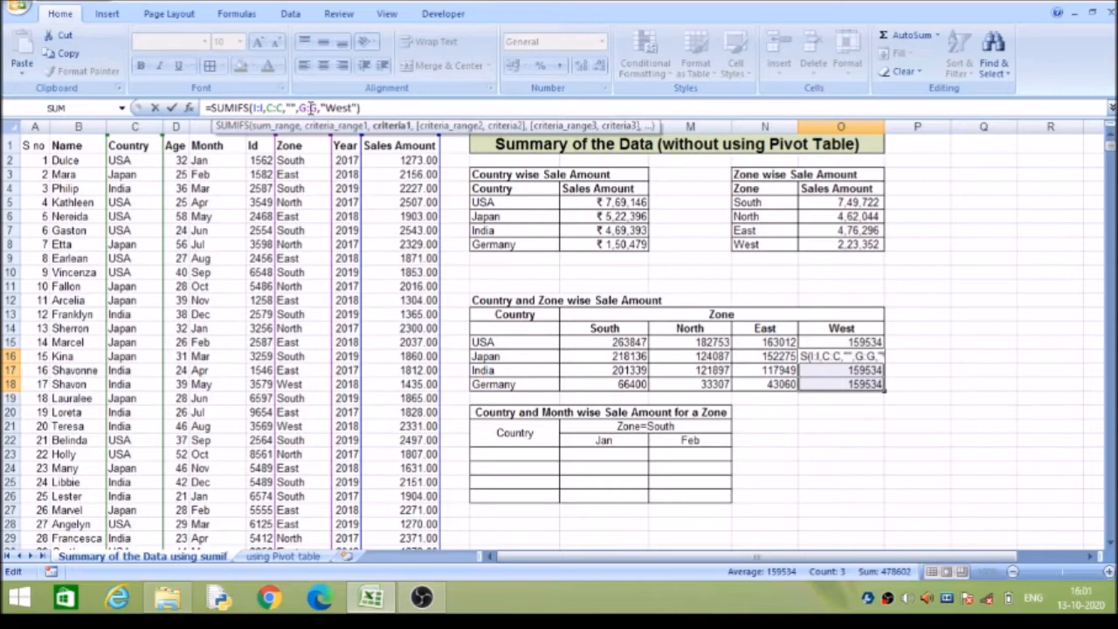
type("Ja")
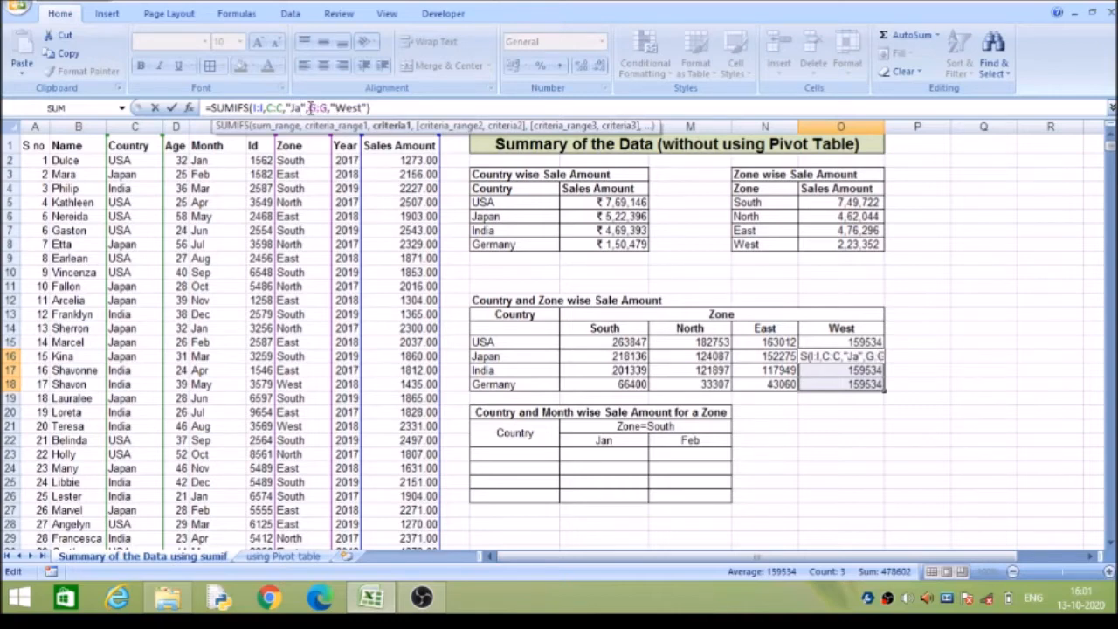
type("pan")
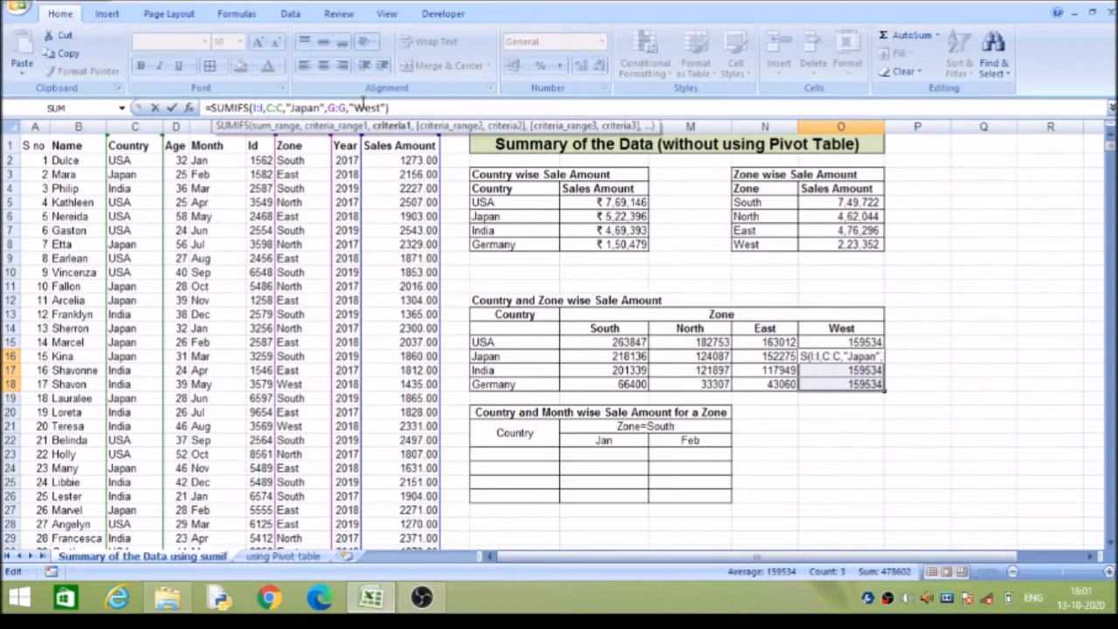
key("Return")
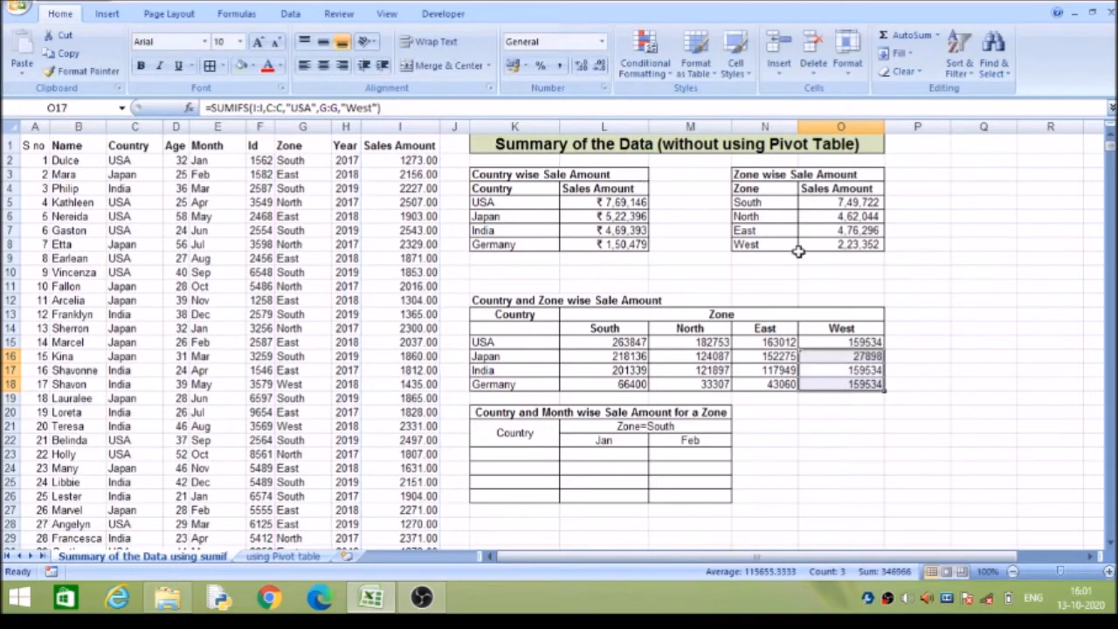
Change the country criterion of the West formula in O17 to "India"
left_click(819, 367)
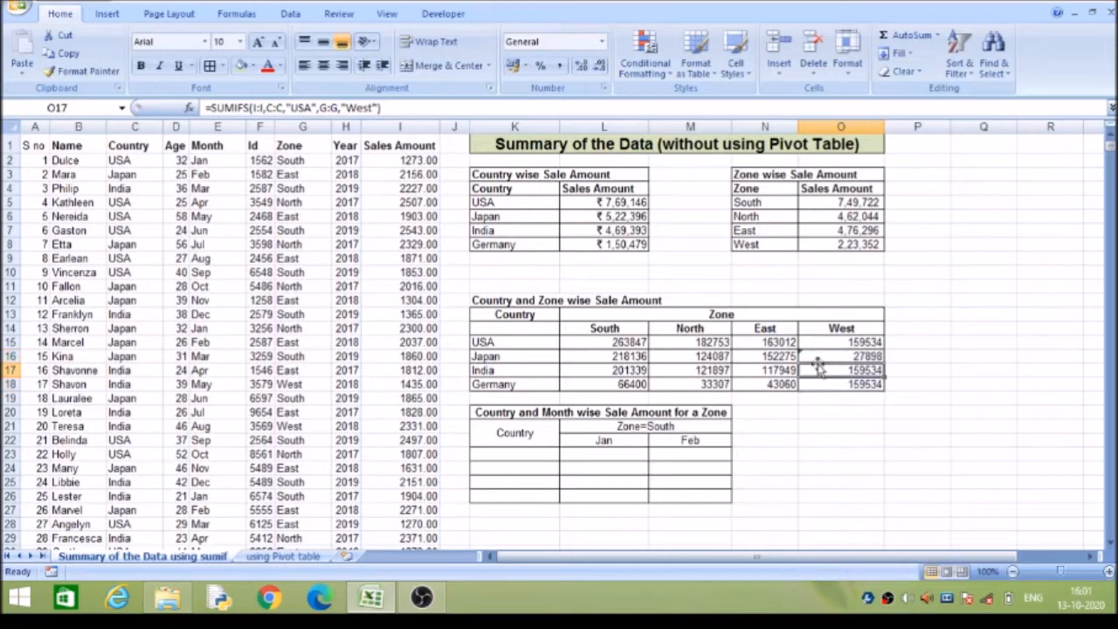
double_click(819, 367)
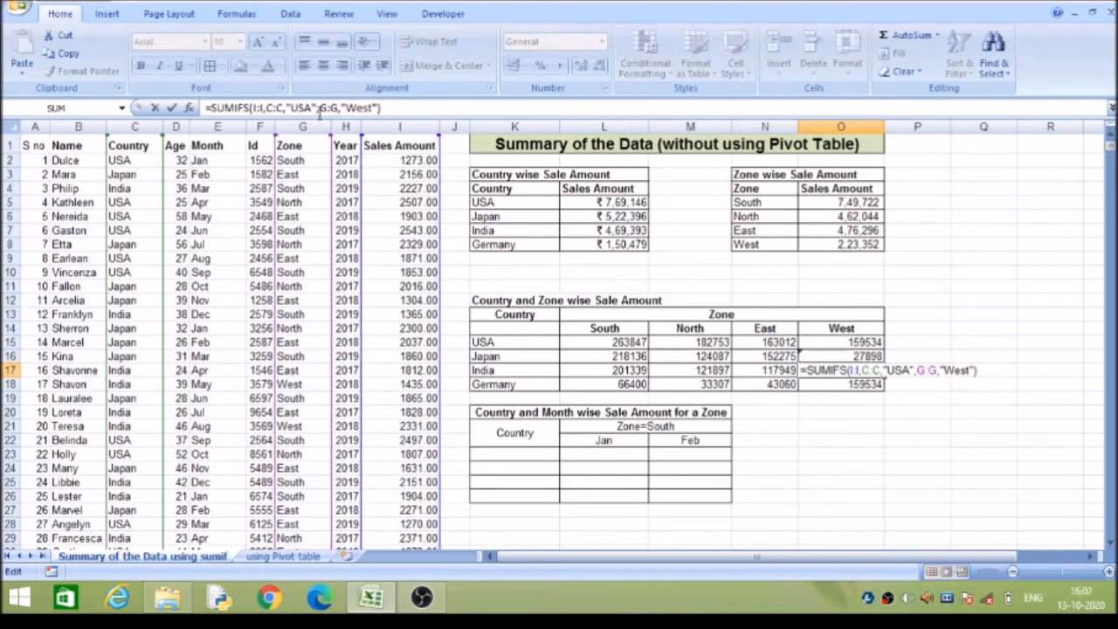
left_click(312, 106)
key("BackSpace")
key("BackSpace")
key("BackSpace")
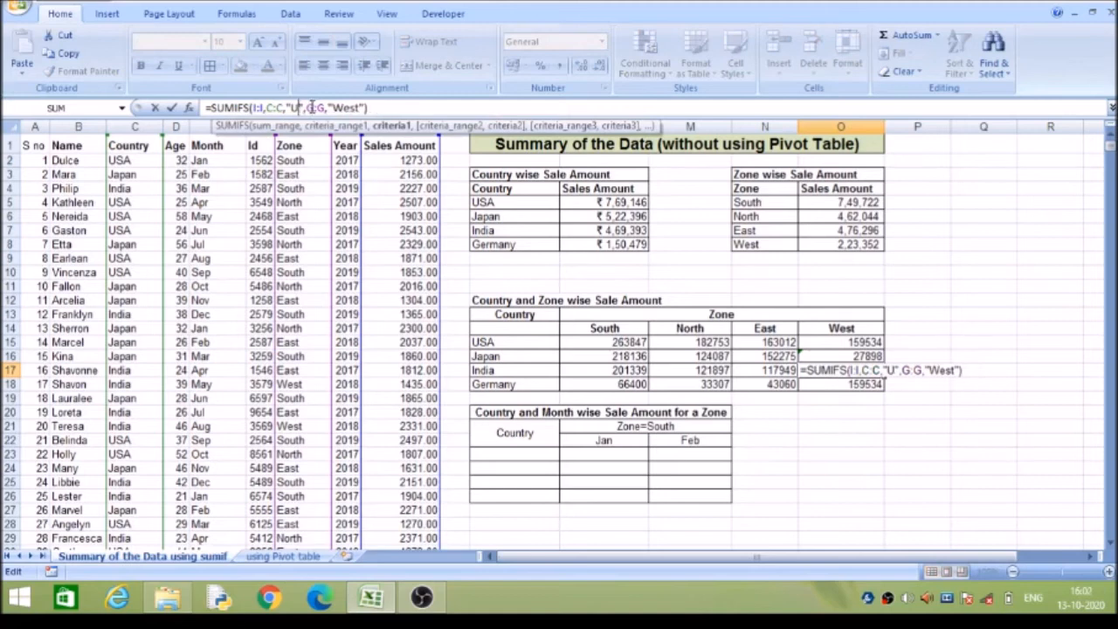
type("India")
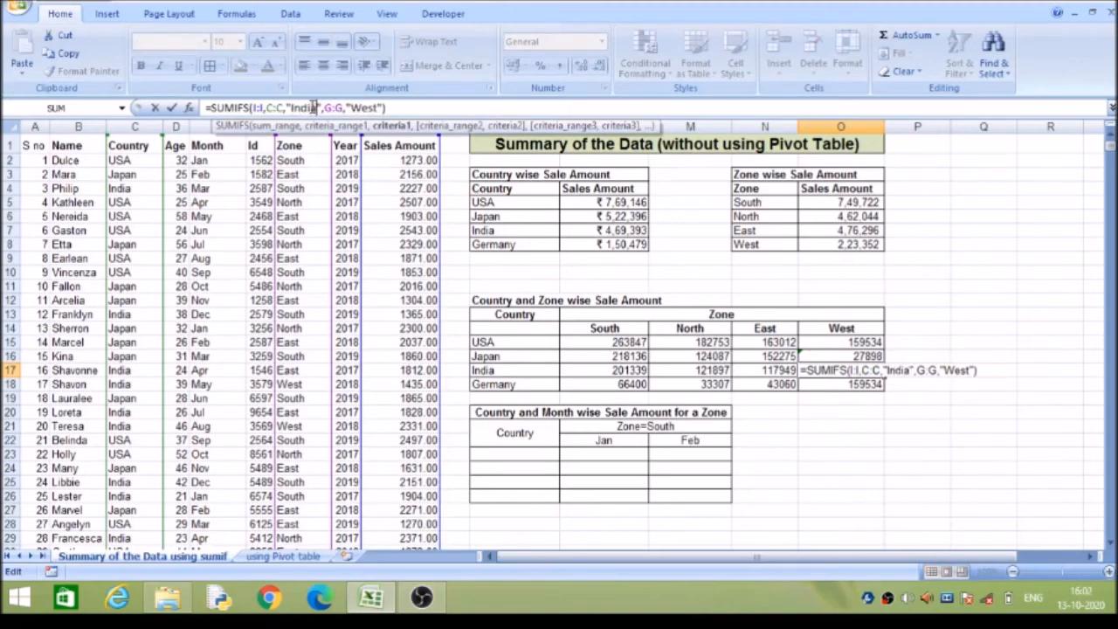
left_click(395, 108)
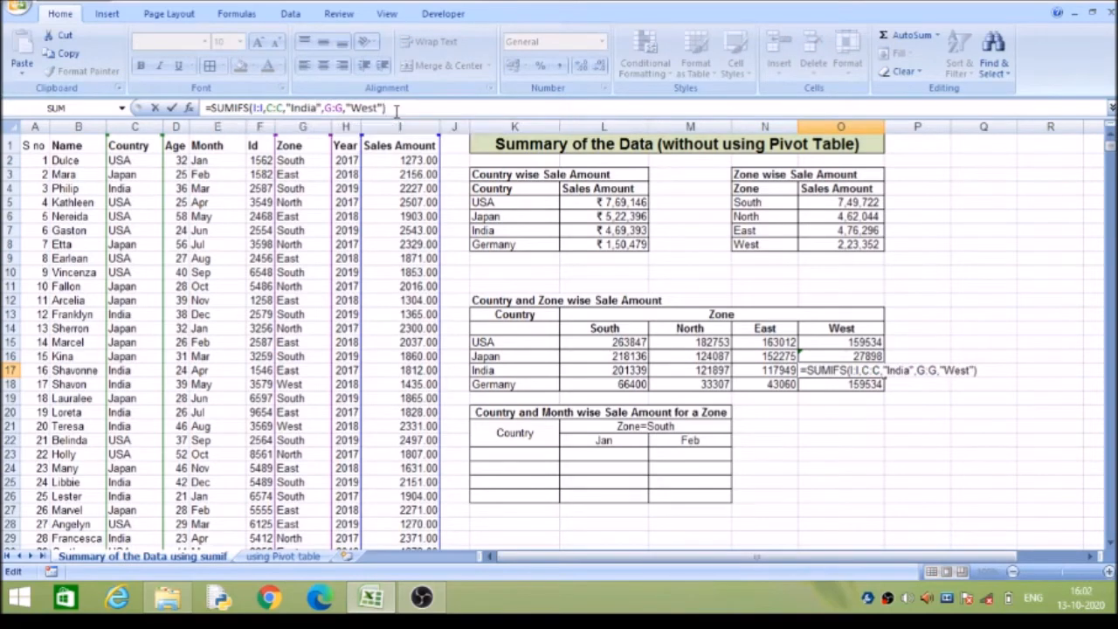
key("Return")
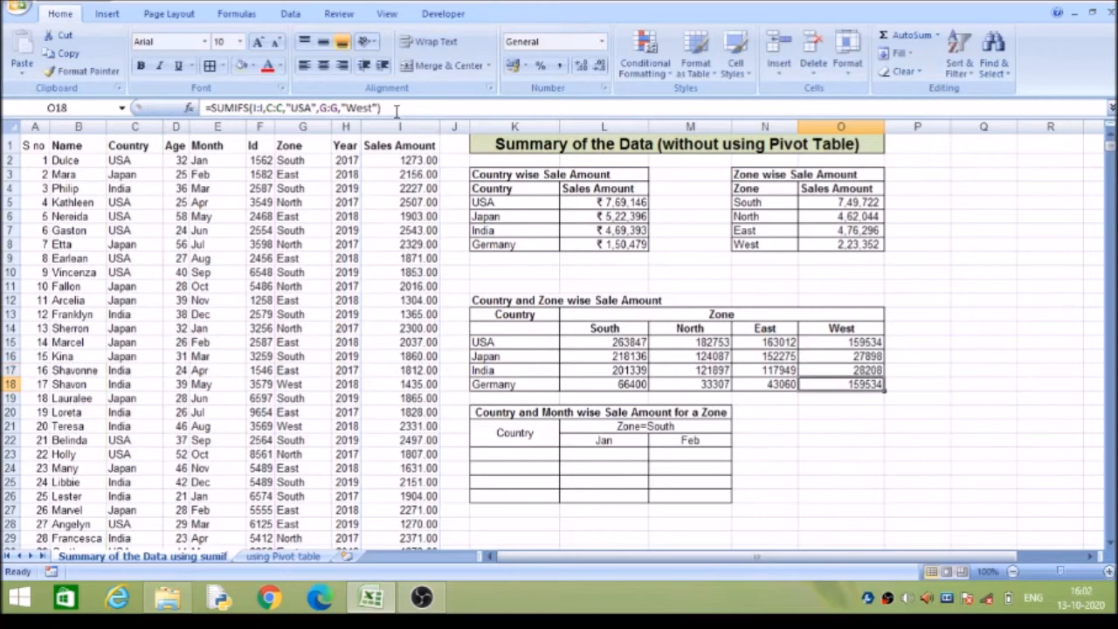
Change the country criterion of the West formula in O18 to "Germany"
left_click(310, 106)
key("BackSpace")
key("BackSpace")
key("BackSpace")
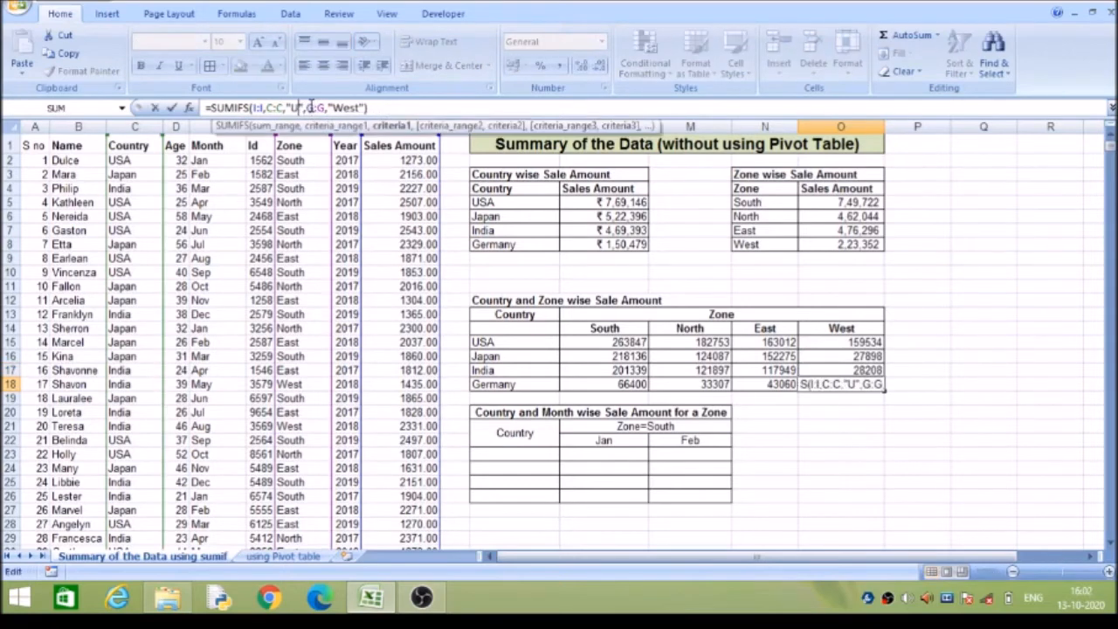
type("Ger")
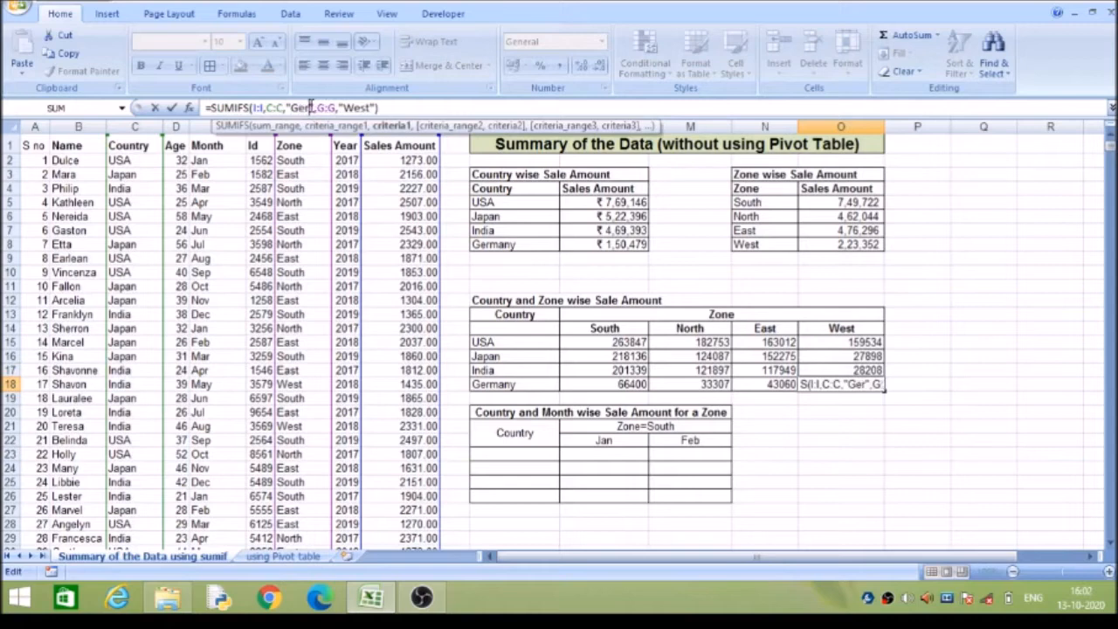
type("many")
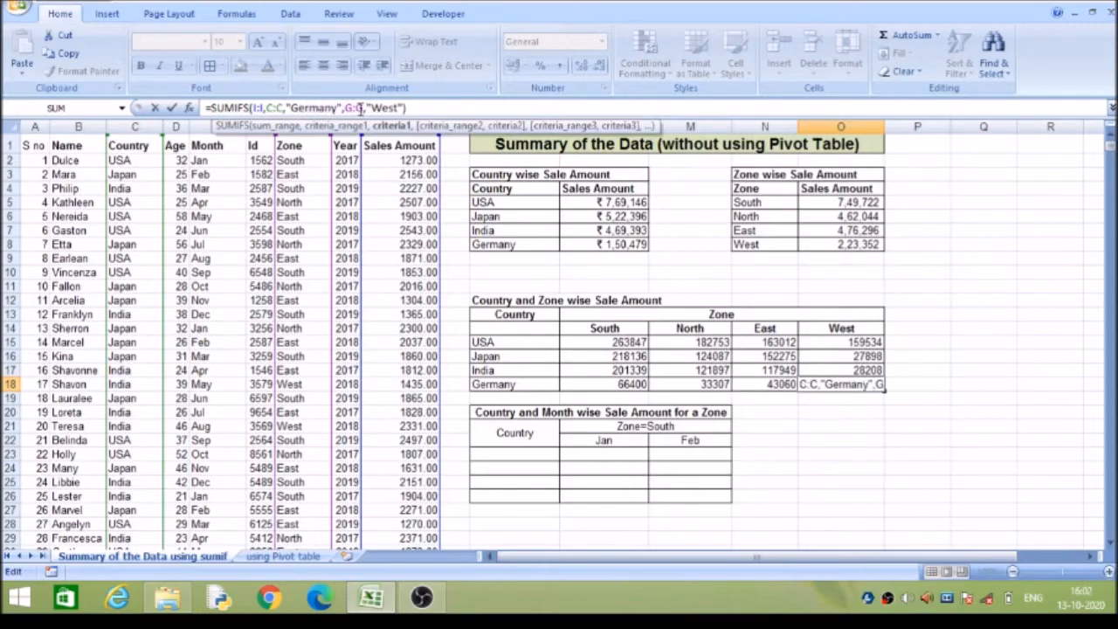
key("Return")
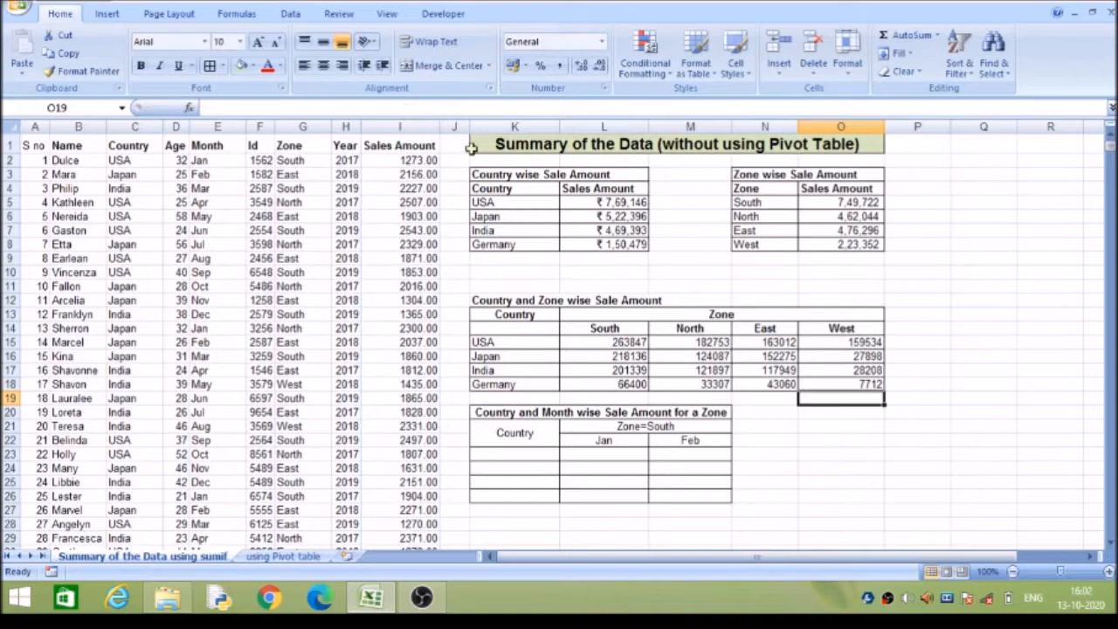
Format the country-and-zone amounts in L15:O18 with comma separators and no decimal places
left_click(621, 342)
key("shift+Right")
key("shift+Right")
key("shift+Right")
key("shift+Down")
key("shift+Down")
key("shift+Down")
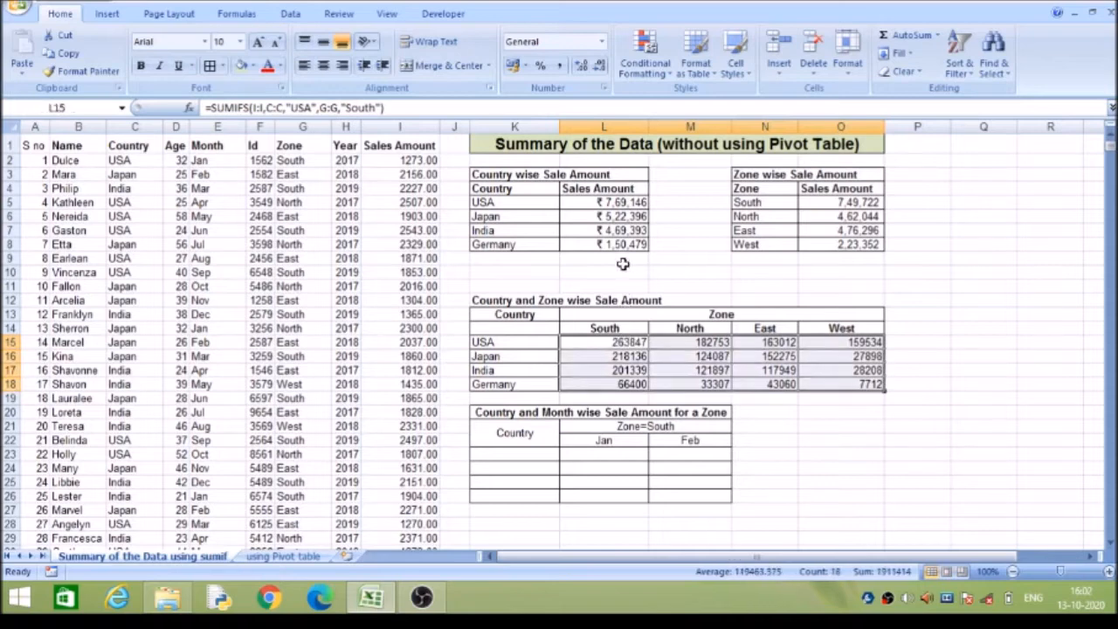
left_click(559, 65)
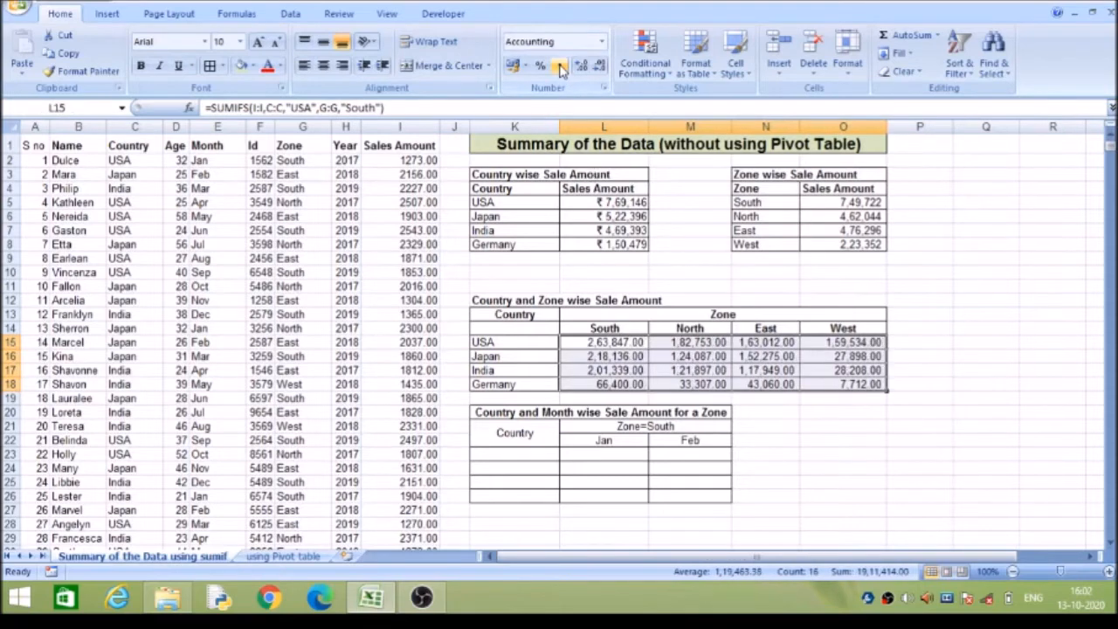
left_click(600, 69)
left_click(600, 68)
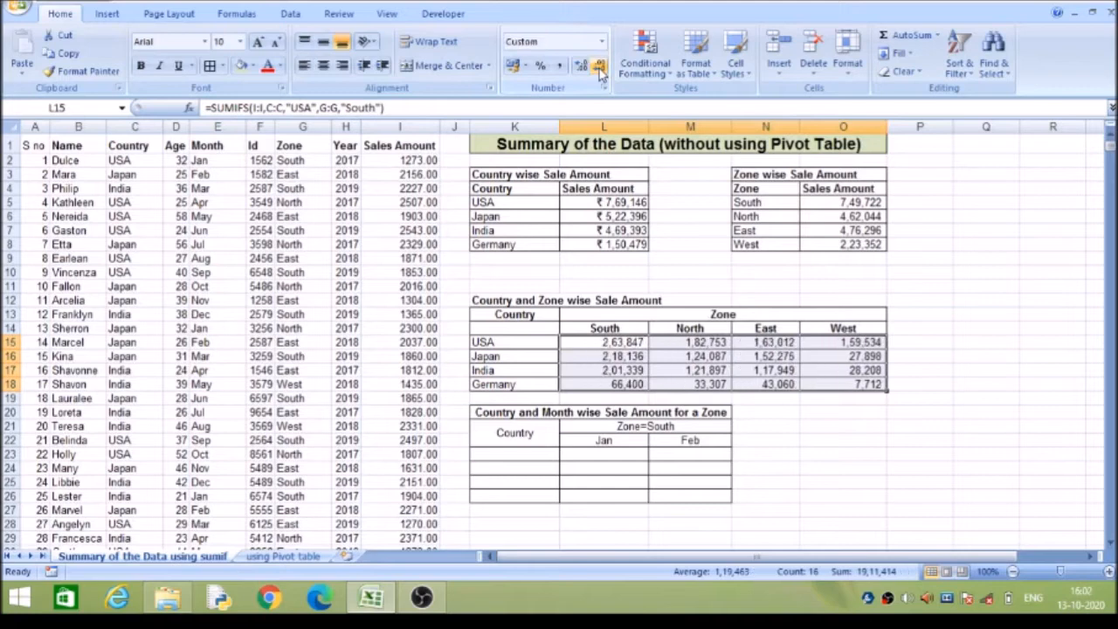
Format the country-and-zone amounts in L15:O18 as currency with the $ English (United States) symbol and 0 decimal places
left_click(603, 44)
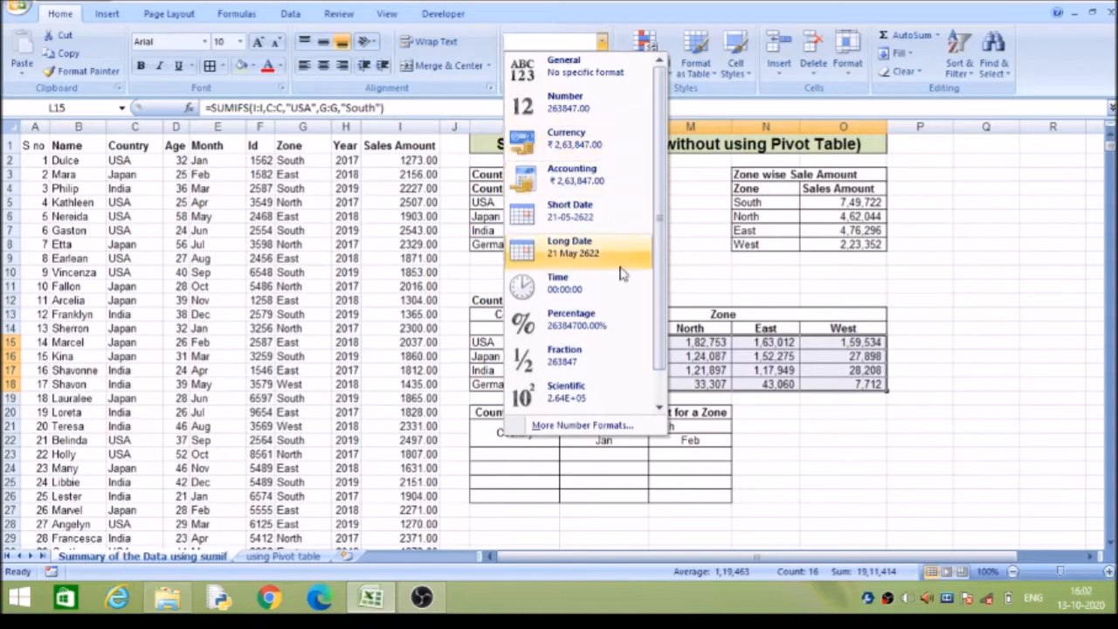
left_click(583, 426)
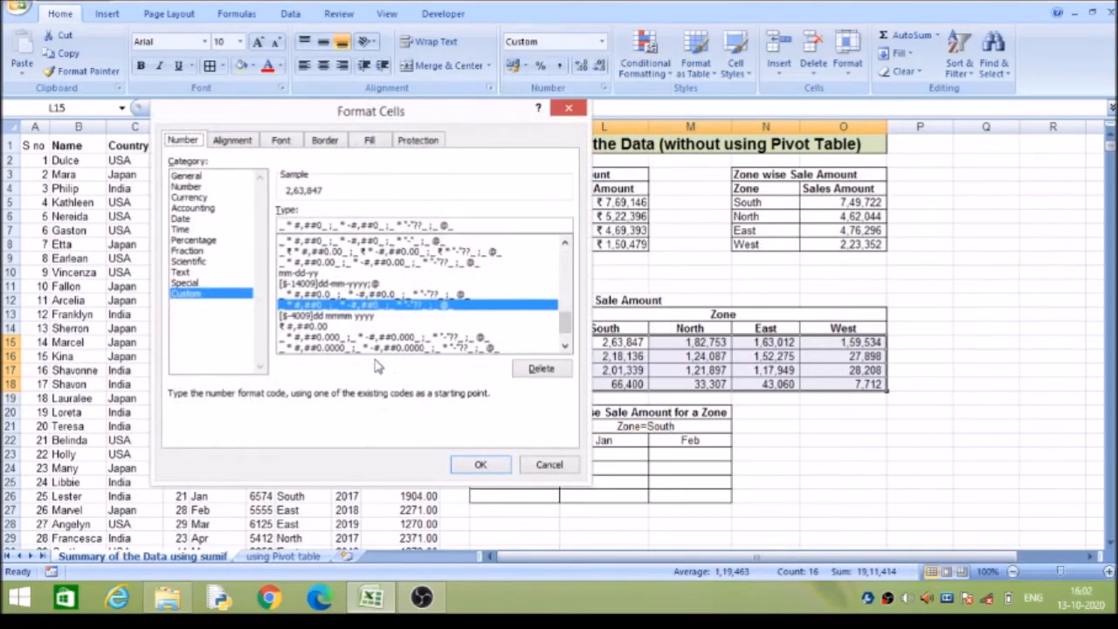
left_click(198, 198)
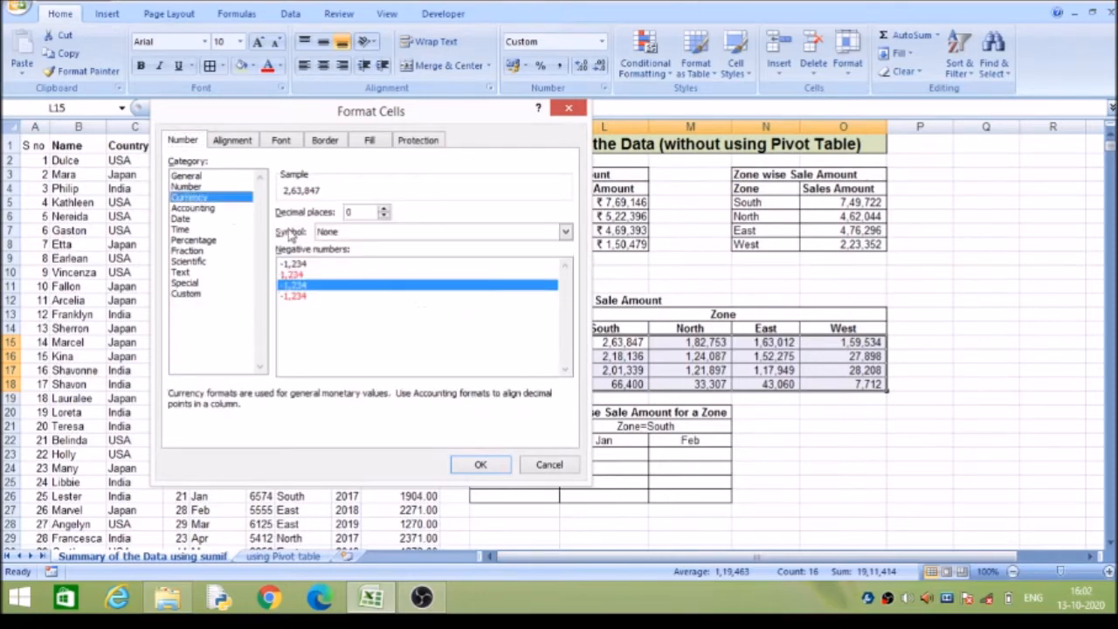
left_click(367, 234)
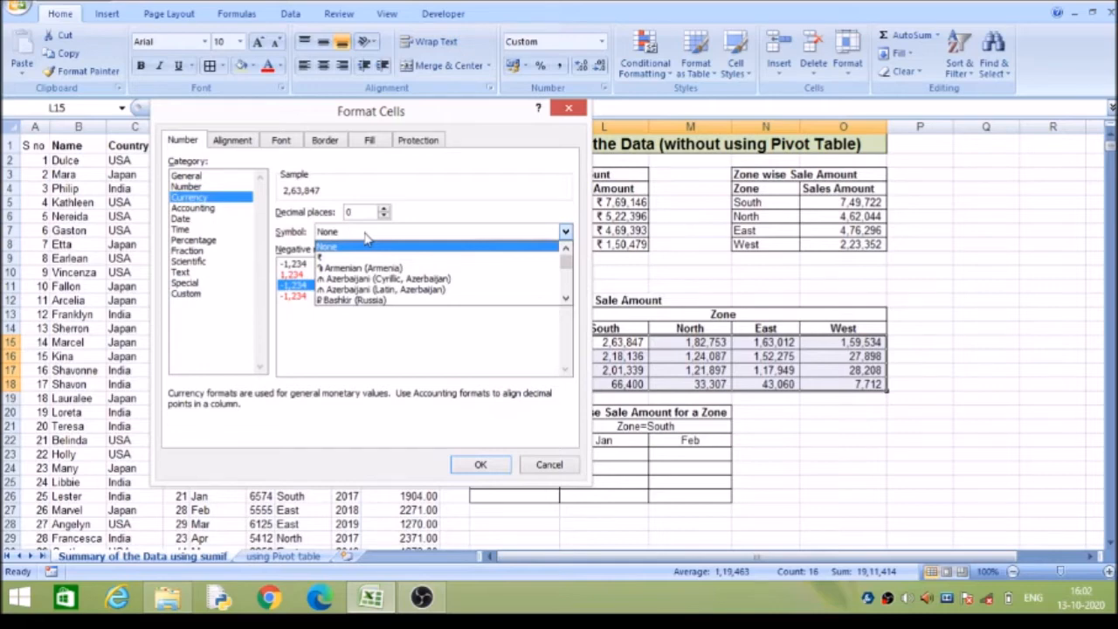
left_click_drag(567, 268, 566, 267)
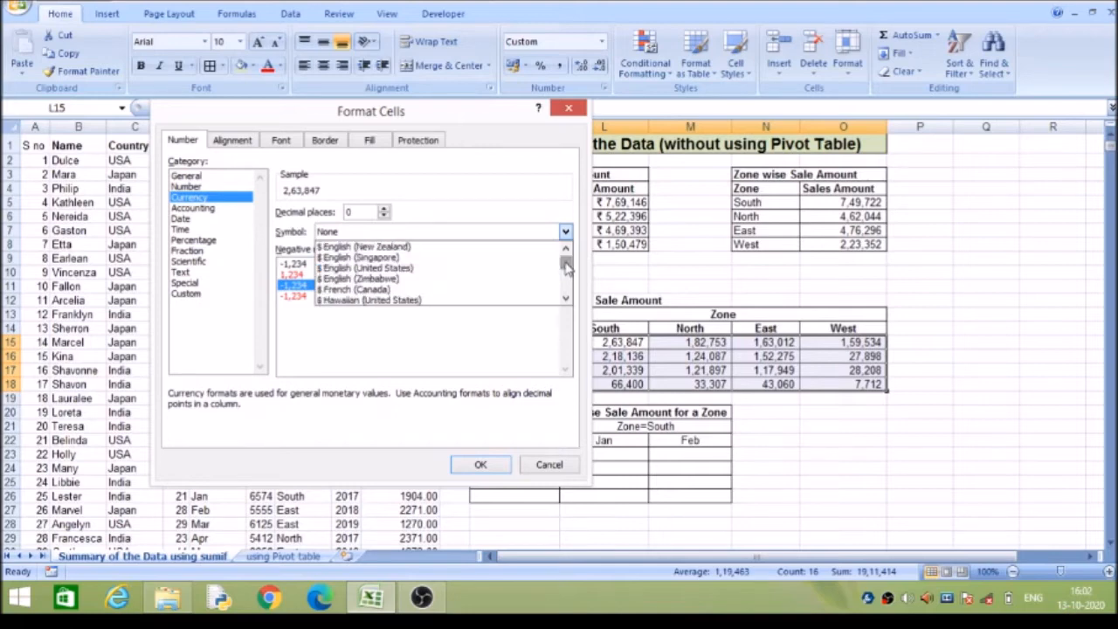
left_click(514, 269)
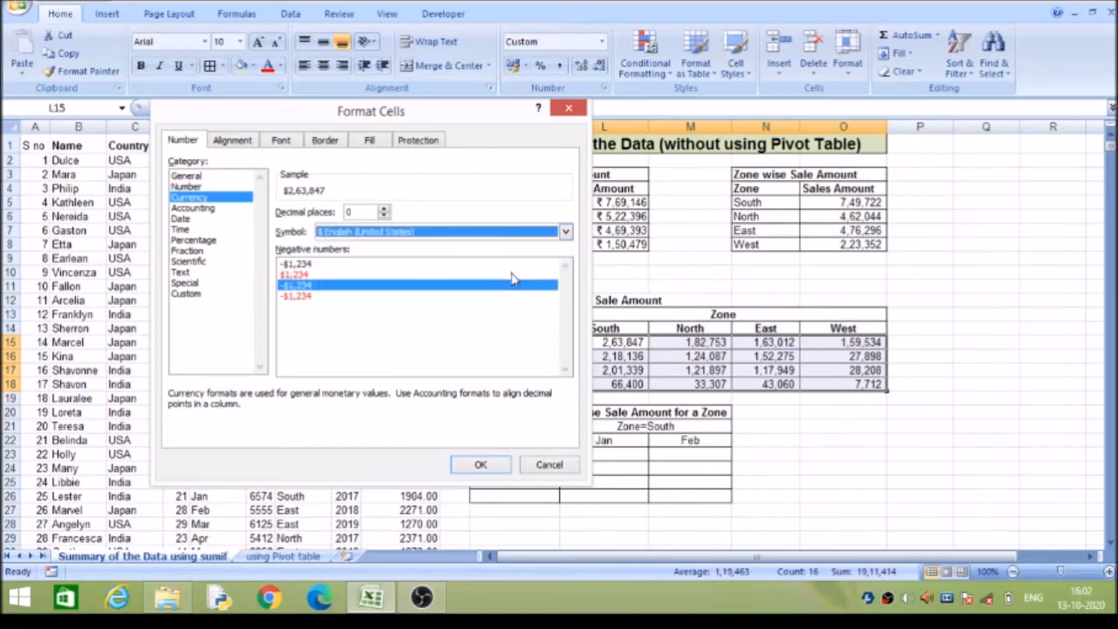
left_click(384, 212)
left_click(385, 212)
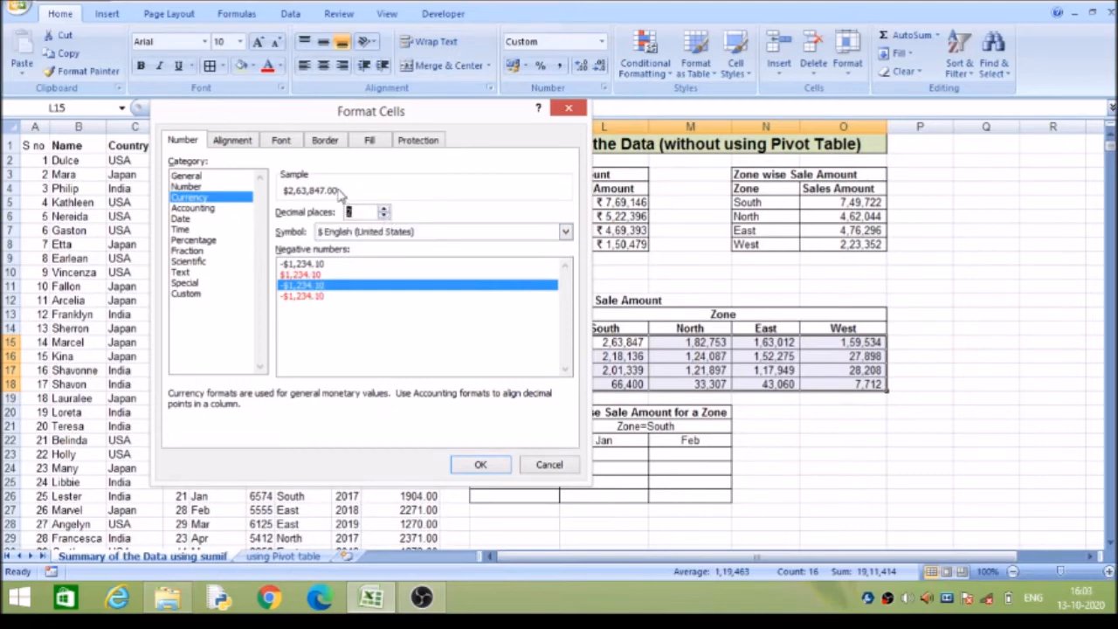
left_click(384, 215)
left_click(384, 215)
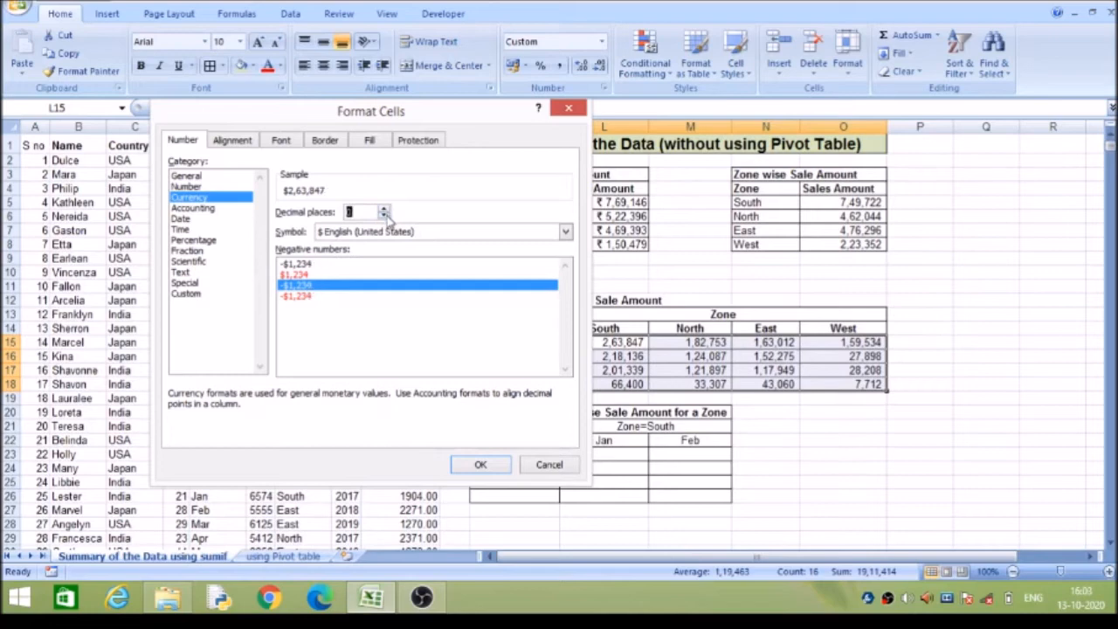
left_click(481, 463)
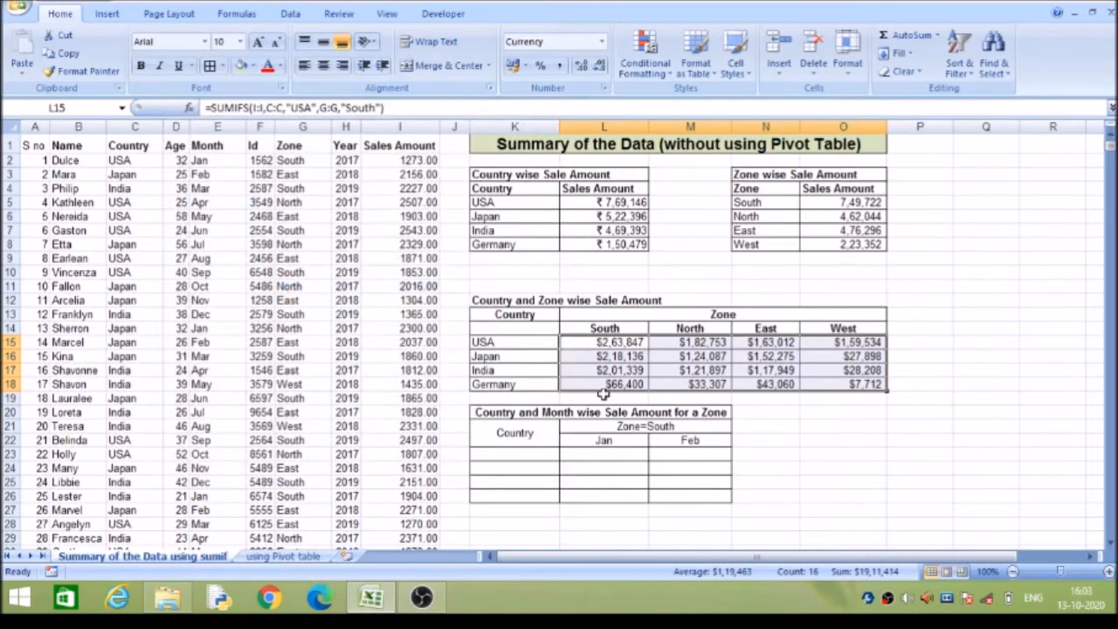
Copy the currency format of L15 onto the country amounts in L5:L8 and the zone amounts in O5:O8 with Format Painter
left_click(634, 344)
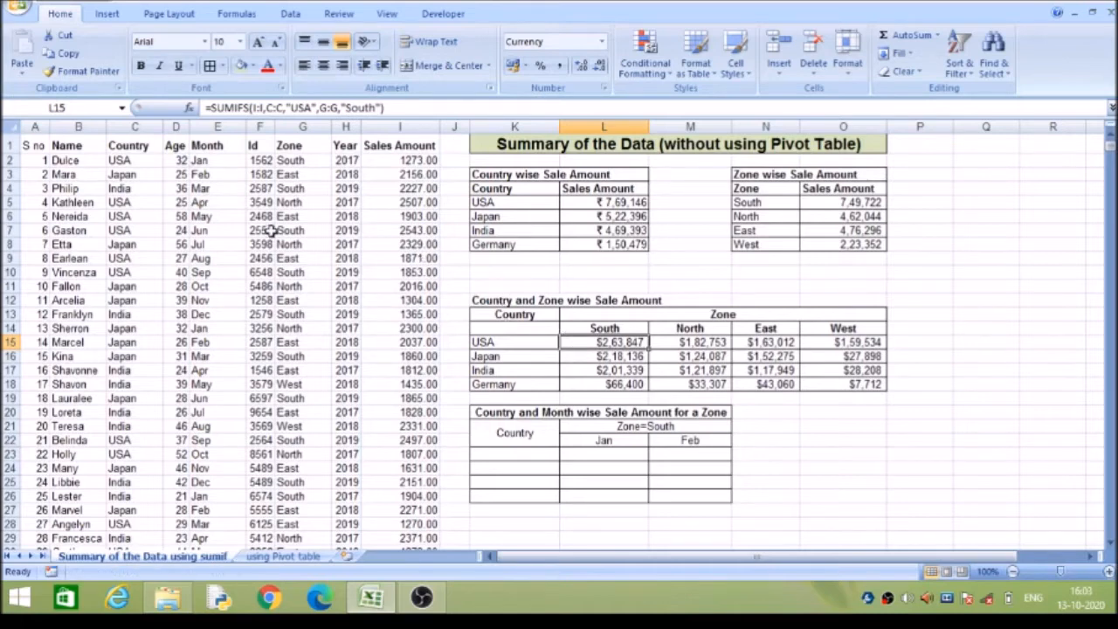
left_click(83, 70)
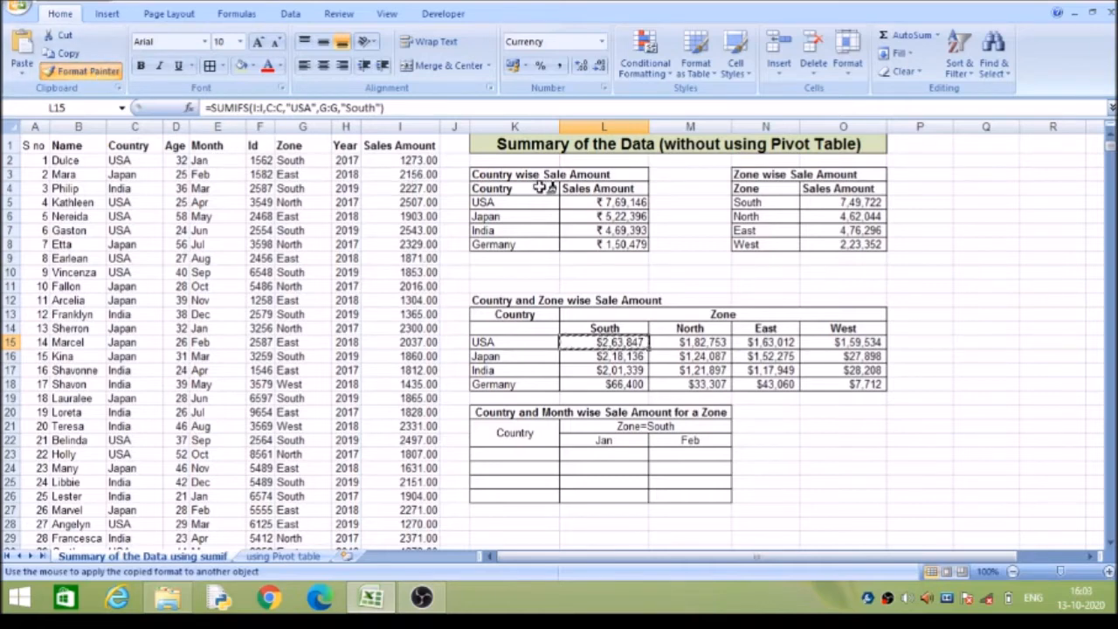
left_click(579, 202)
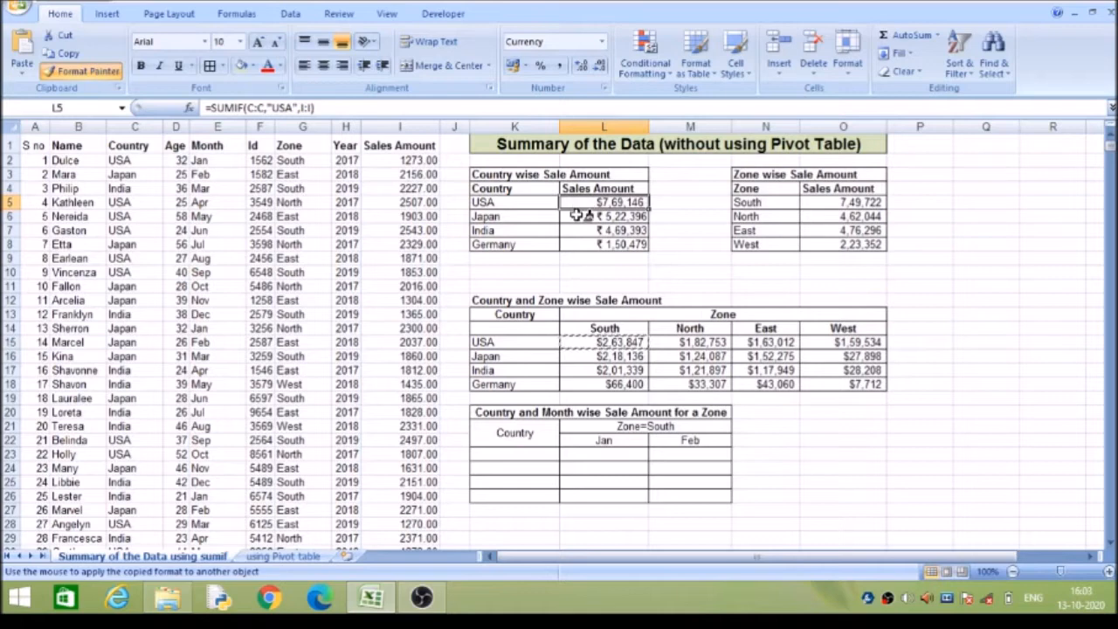
left_click_drag(579, 216, 581, 245)
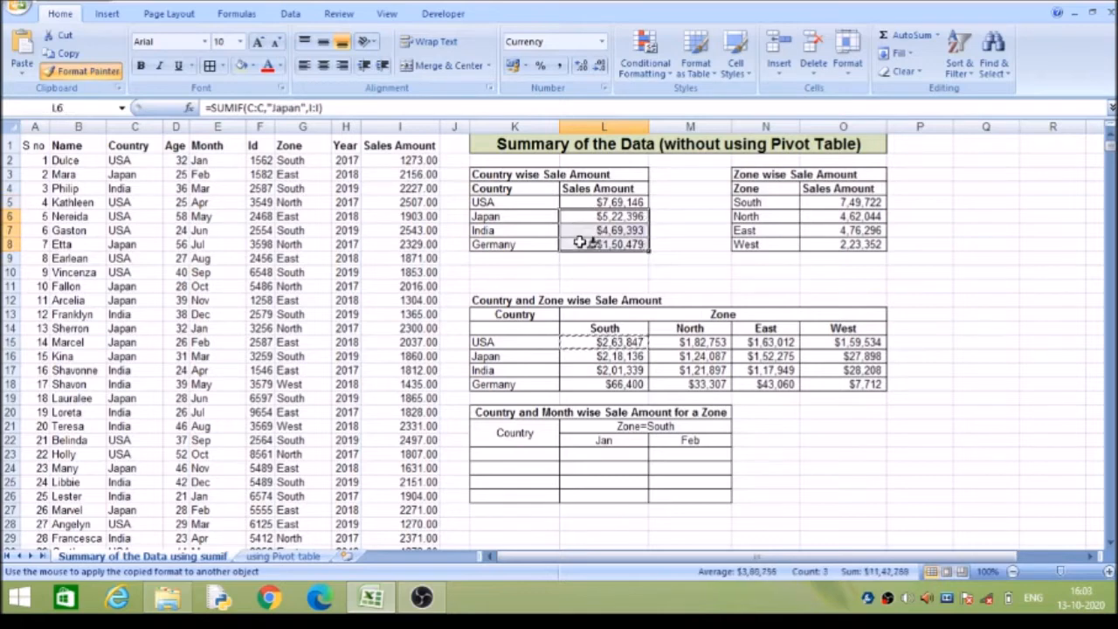
left_click_drag(824, 202, 825, 241)
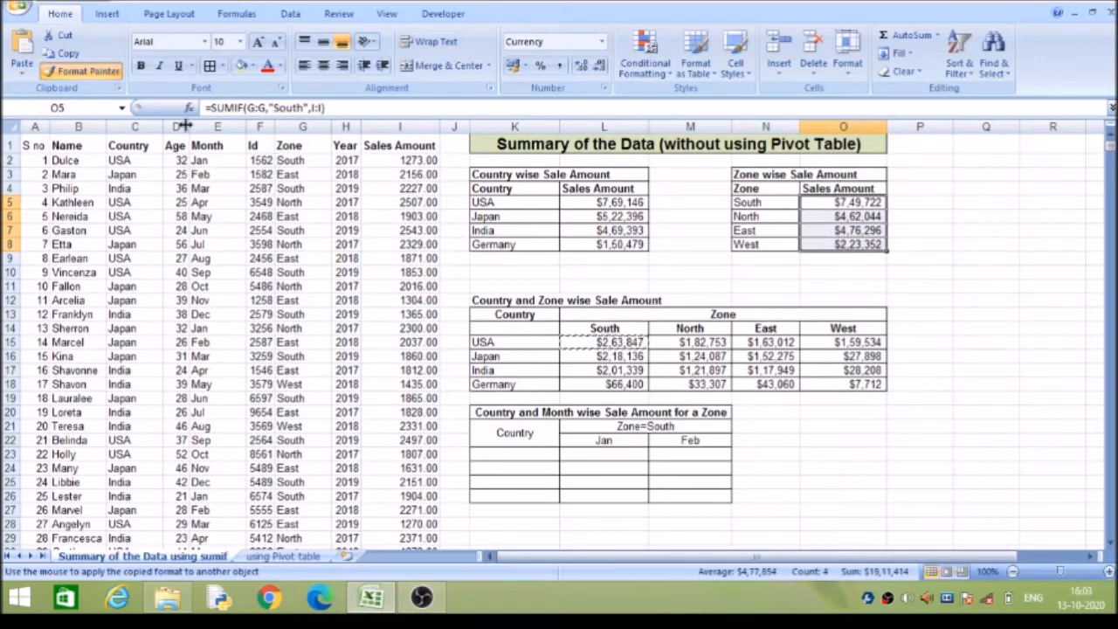
left_click(100, 72)
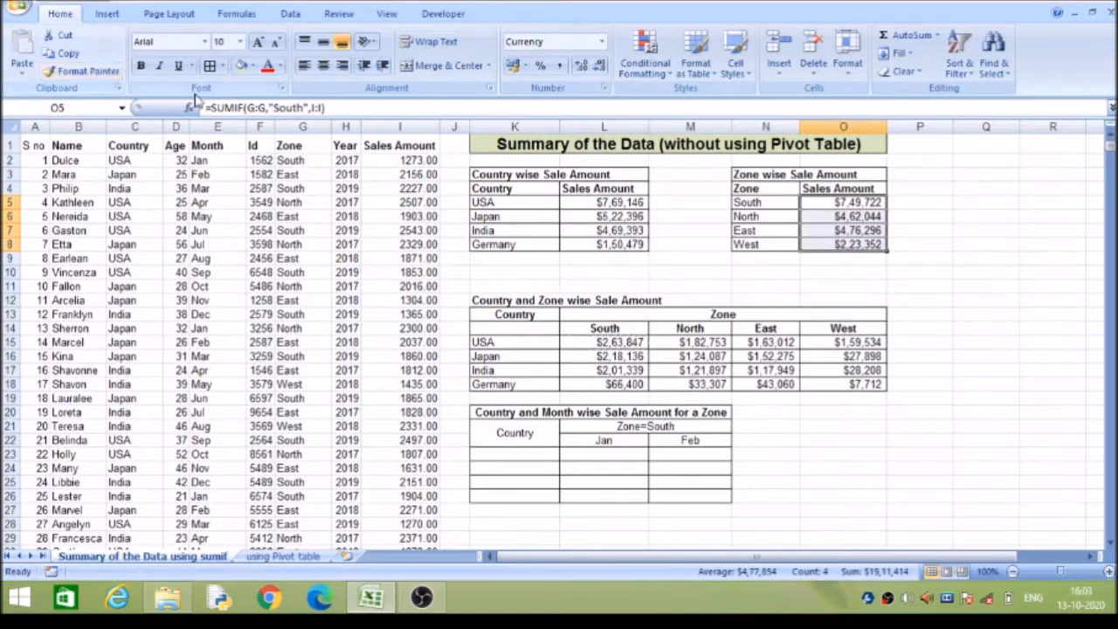
Merge the Country header cells K13:K14 and center the text both horizontally and vertically
left_click(523, 451)
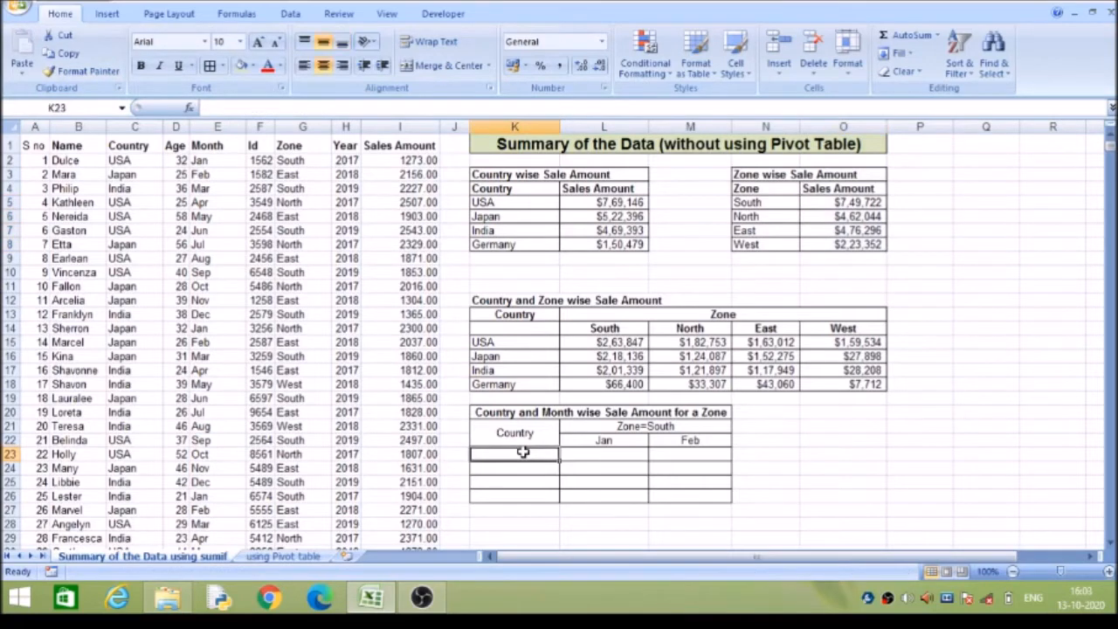
left_click(537, 315)
key("shift+Down")
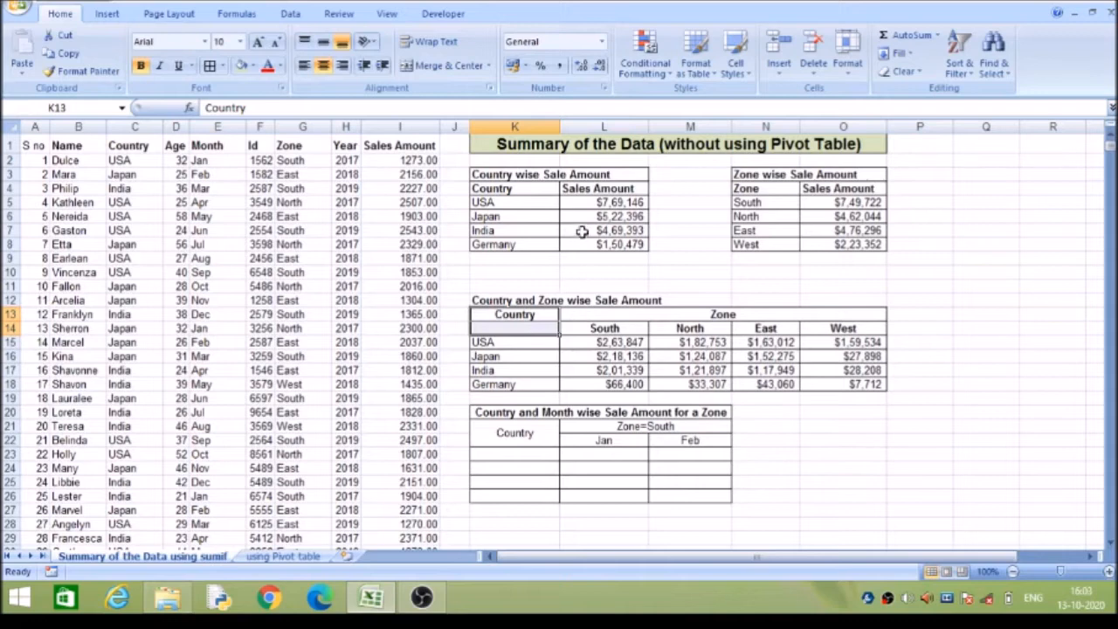
left_click(449, 66)
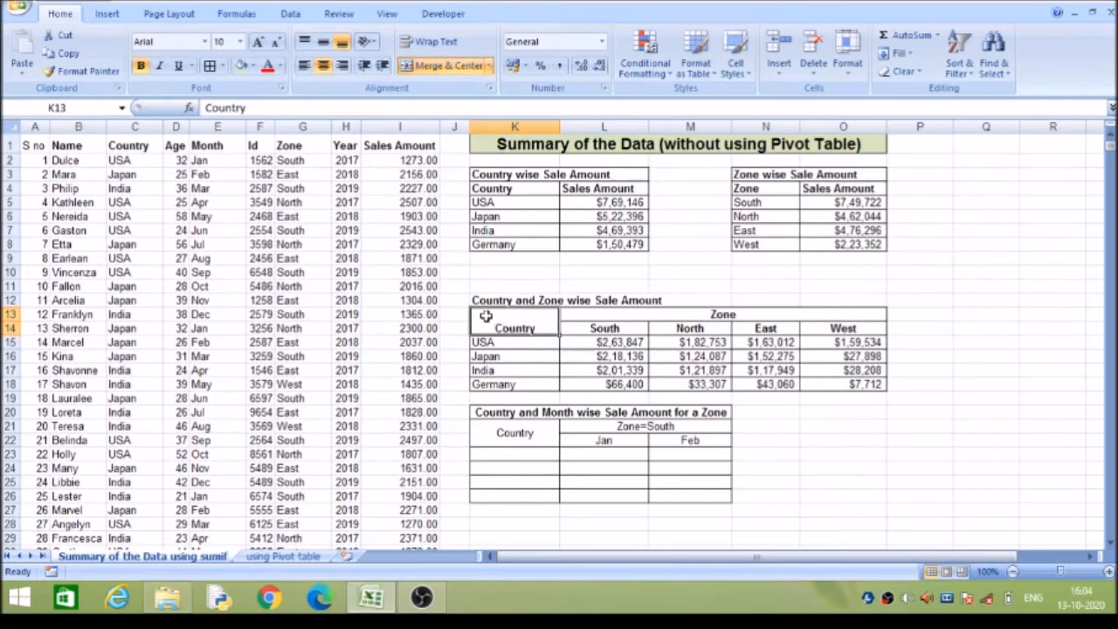
left_click(304, 66)
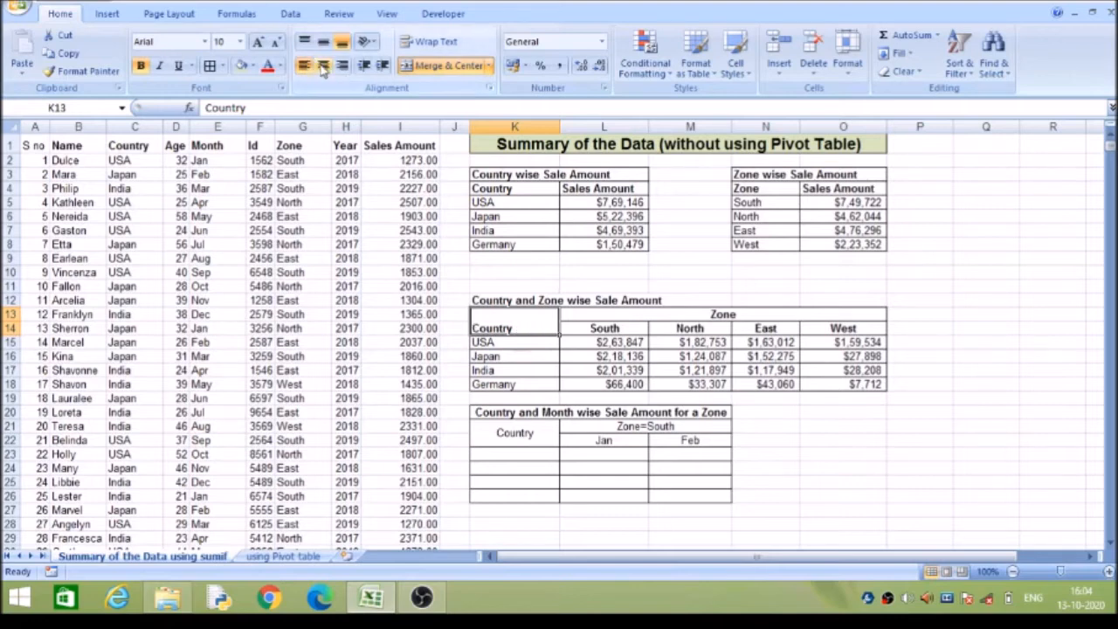
left_click(343, 66)
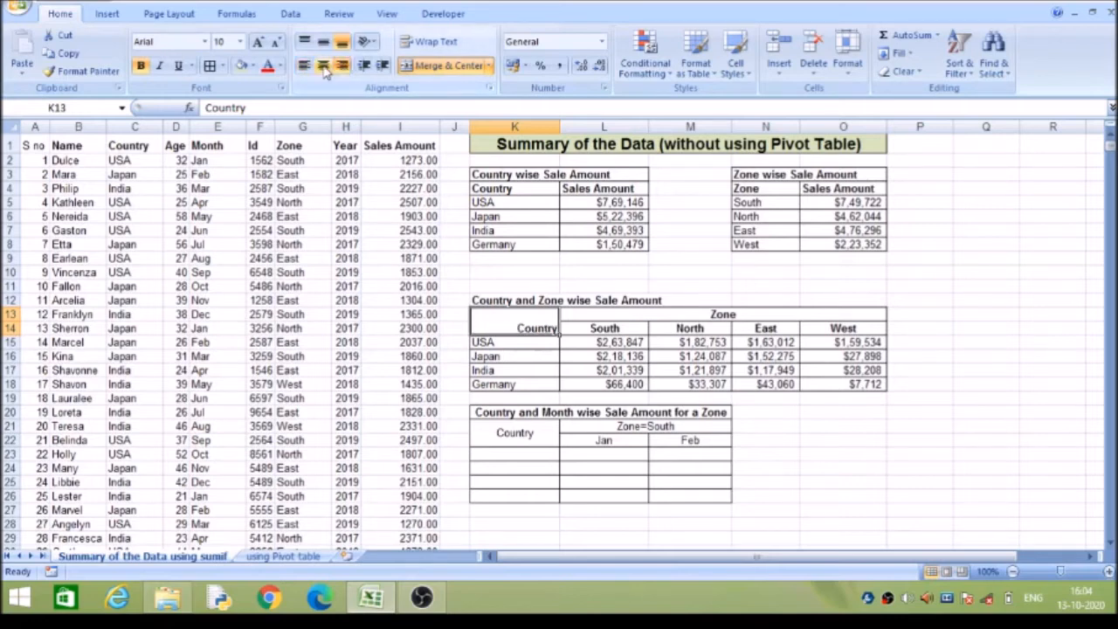
left_click(324, 66)
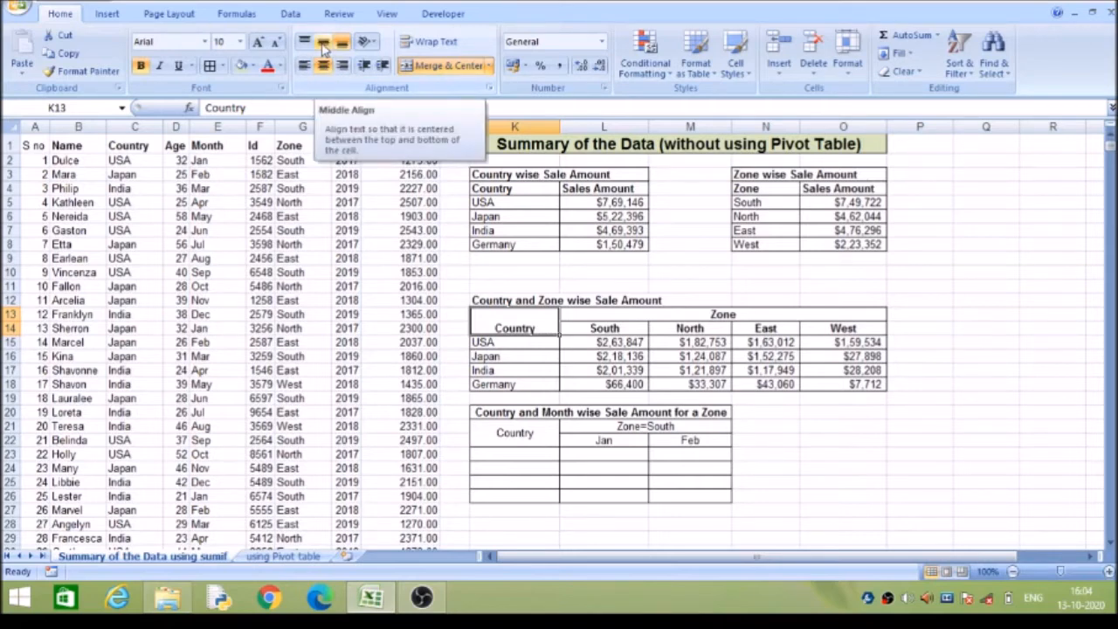
left_click(324, 47)
left_click(324, 47)
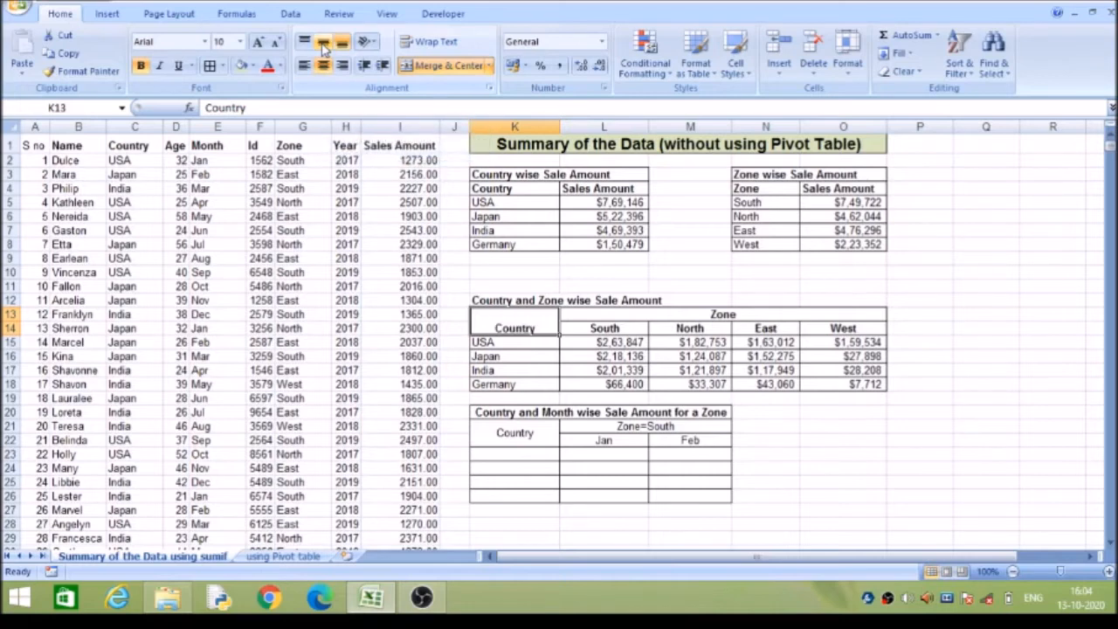
left_click(324, 47)
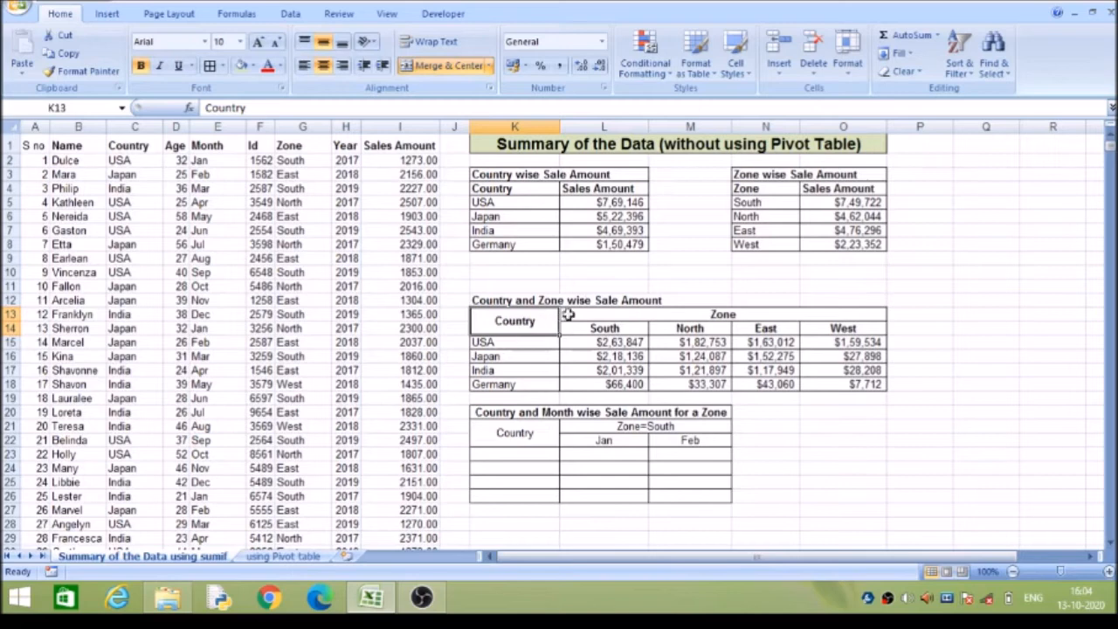
Make the header cells K21:M22 of the country-and-month table bold
left_click(531, 434)
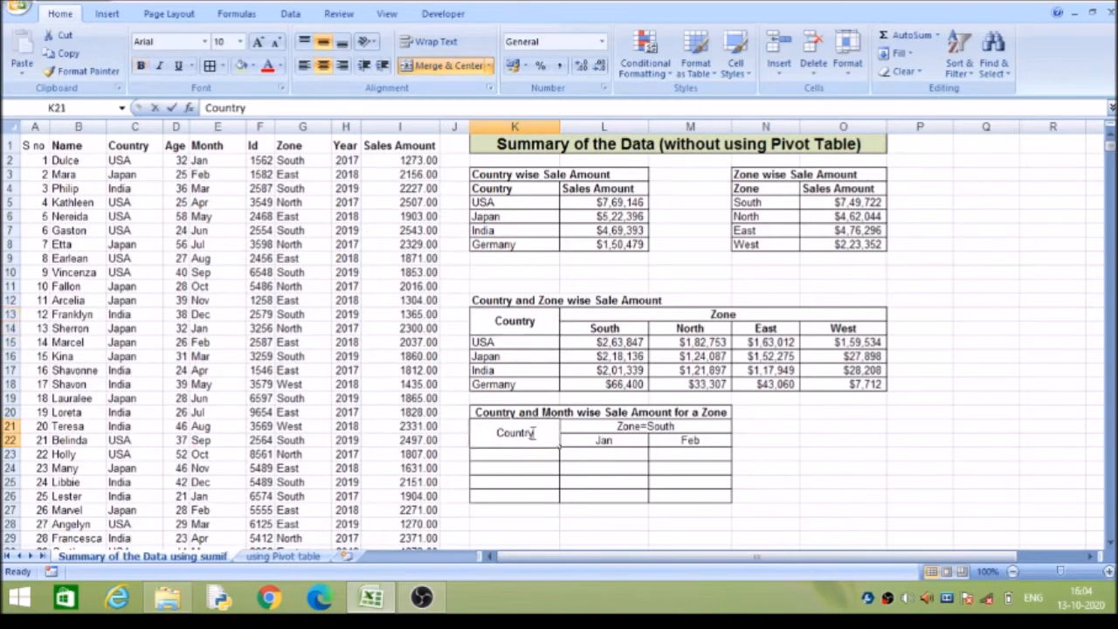
left_click(541, 469)
left_click(538, 431)
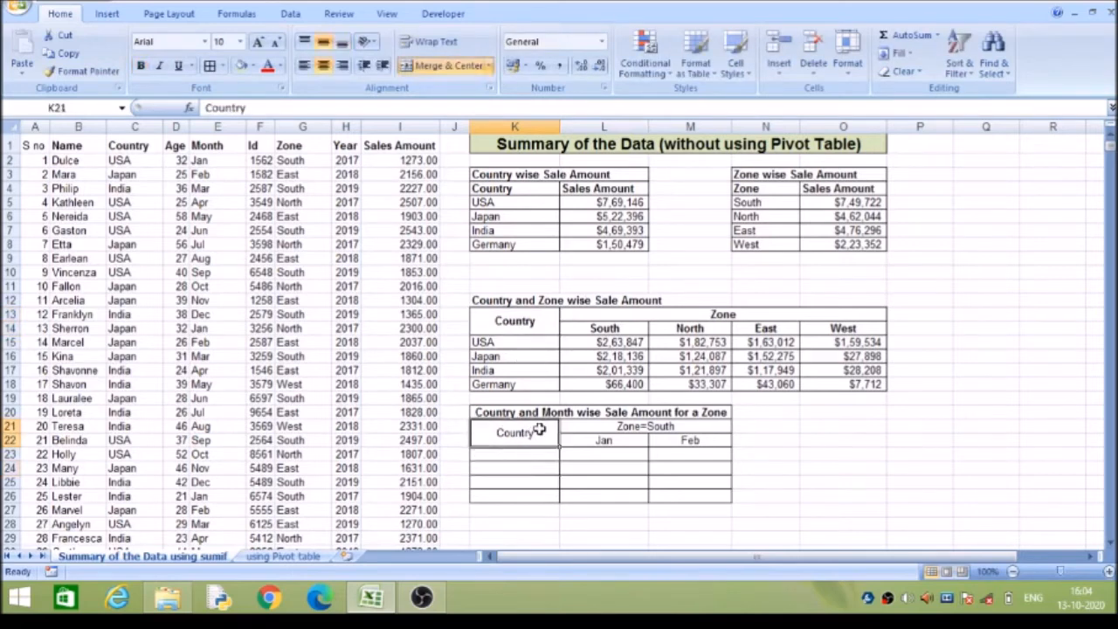
key("shift+Right")
key("shift+Right")
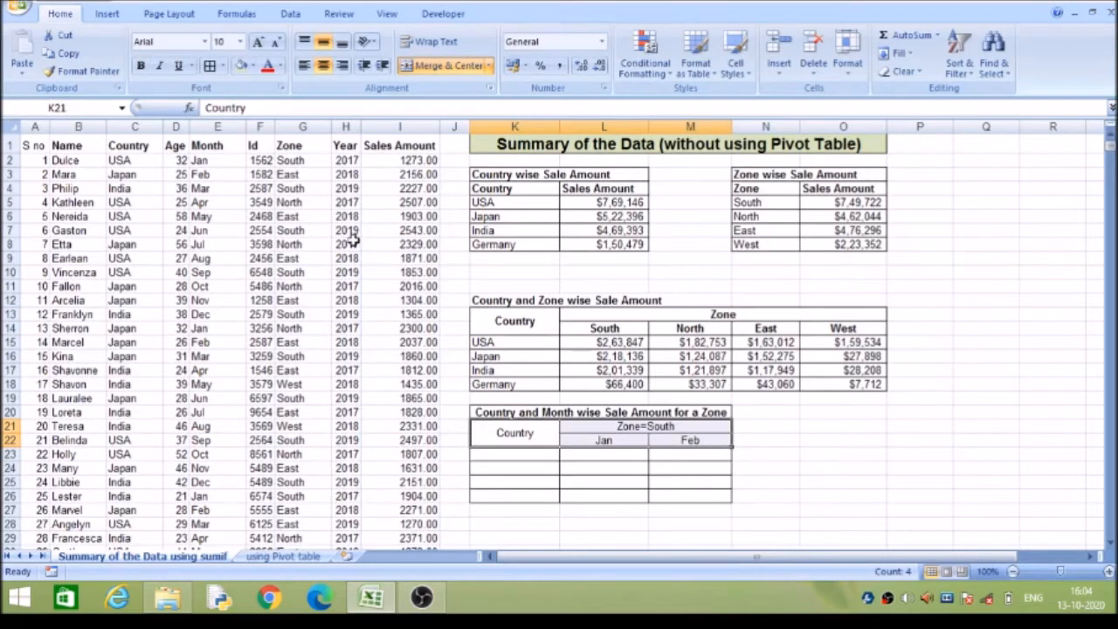
left_click(142, 67)
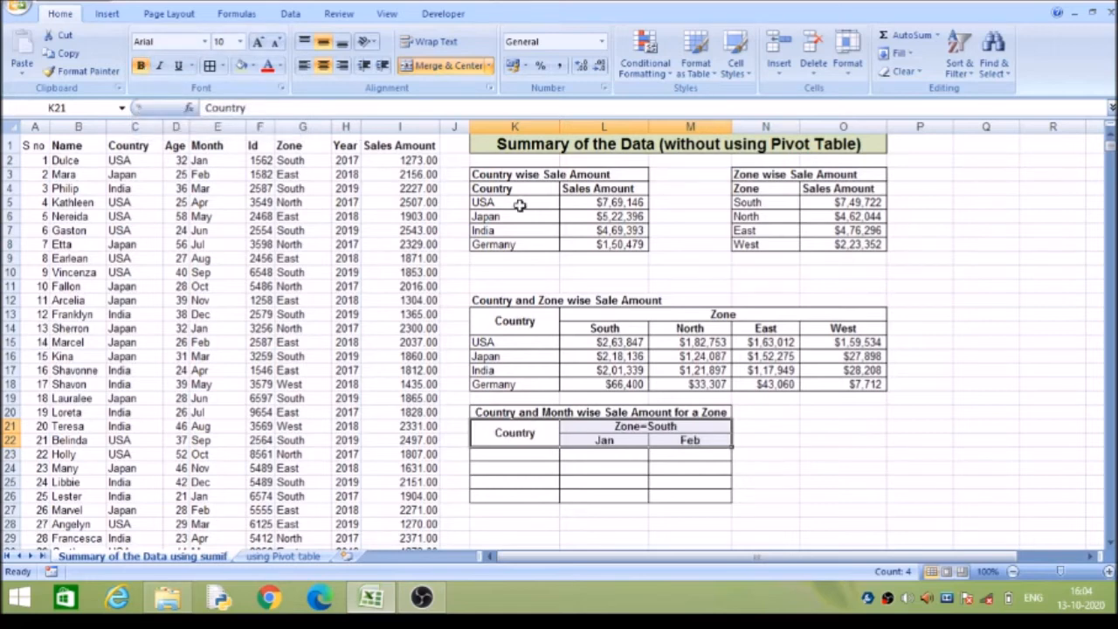
Copy the country label USA from K15 into K23, the first row of the country-and-month table
left_click(532, 454)
left_click(511, 342)
key("ctrl+c")
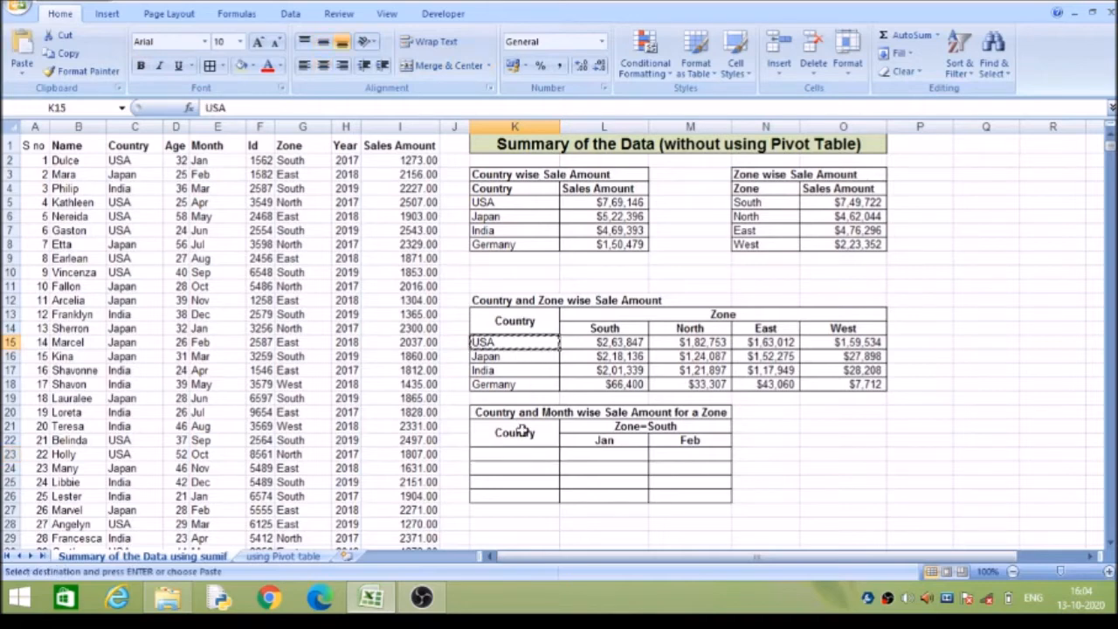
left_click(521, 456)
key("ctrl+v")
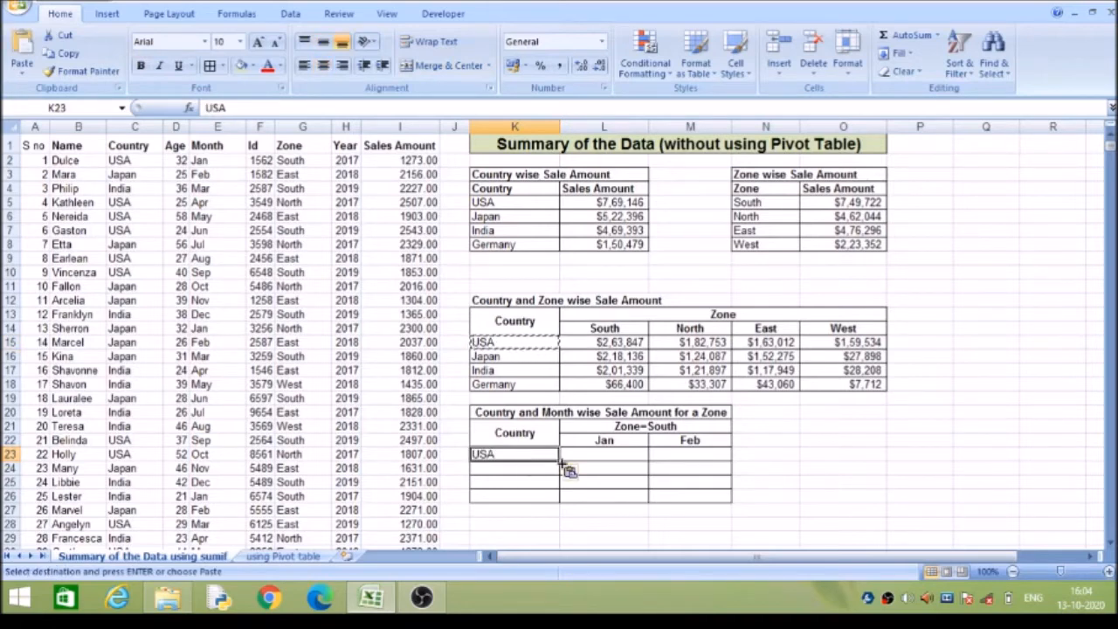
Start a SUMIFS formula in L23 with I:I as the sum range and "USA" as the criterion for country column C:C
left_click(590, 457)
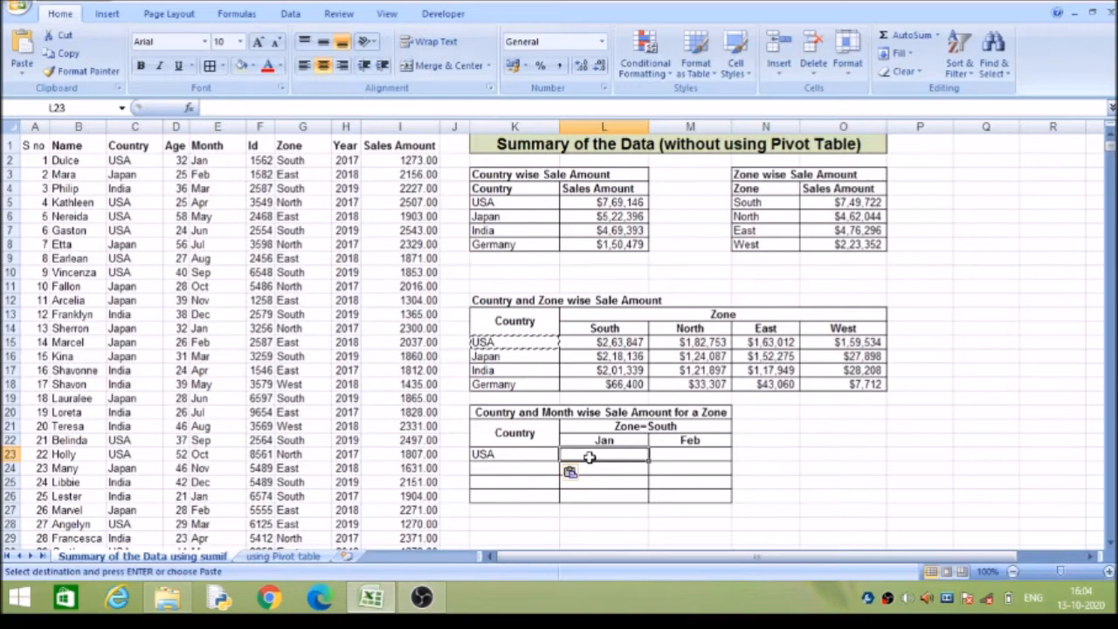
type("=sumif")
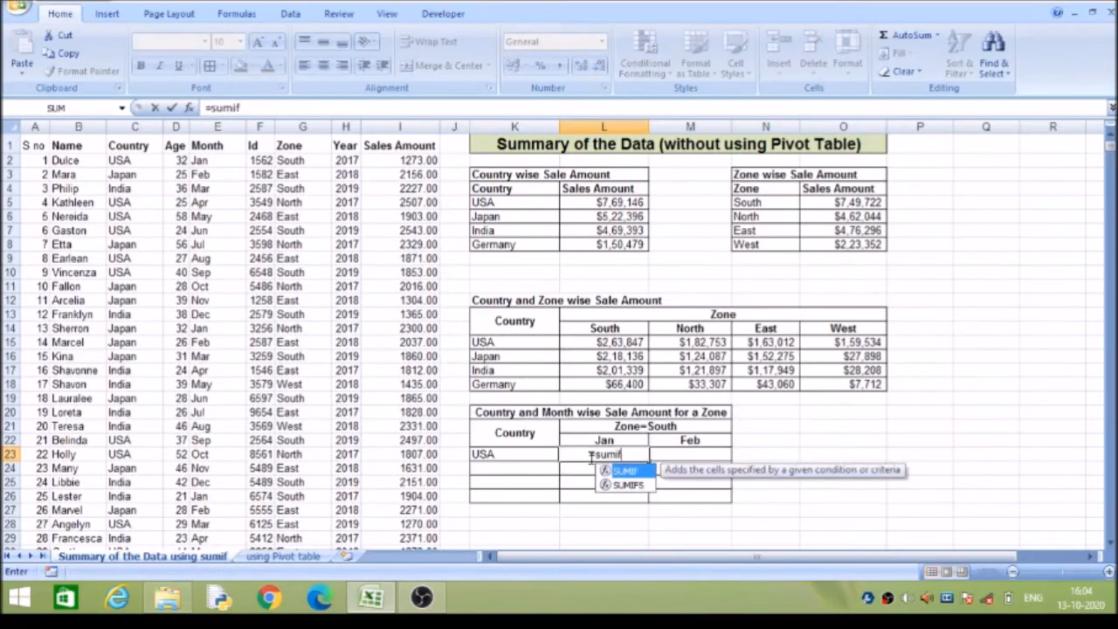
type("s(")
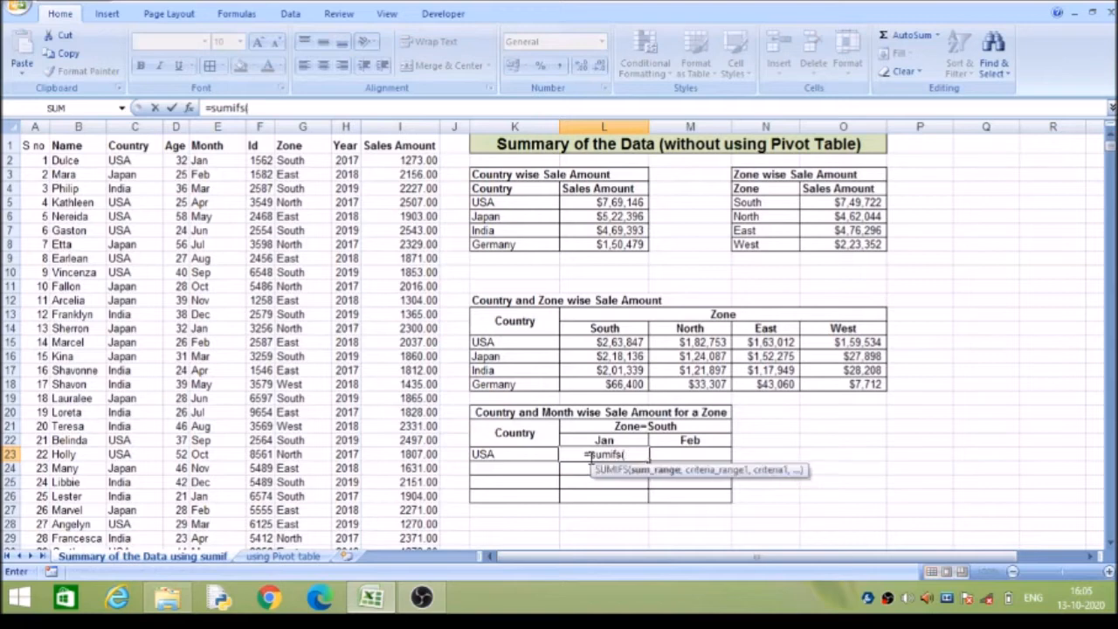
left_click(402, 127)
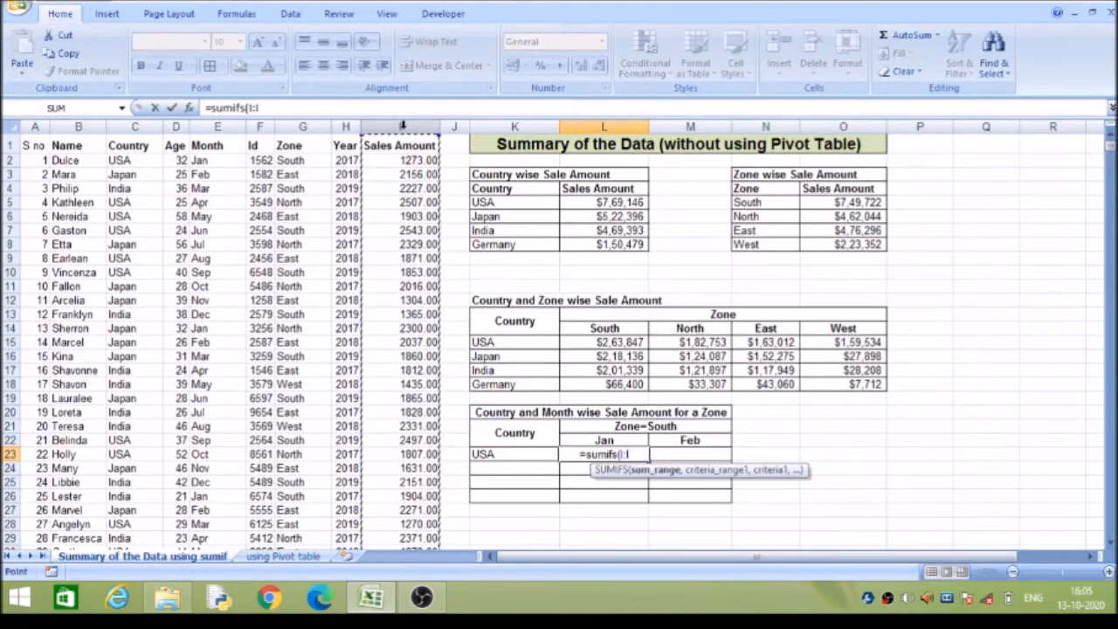
type(",")
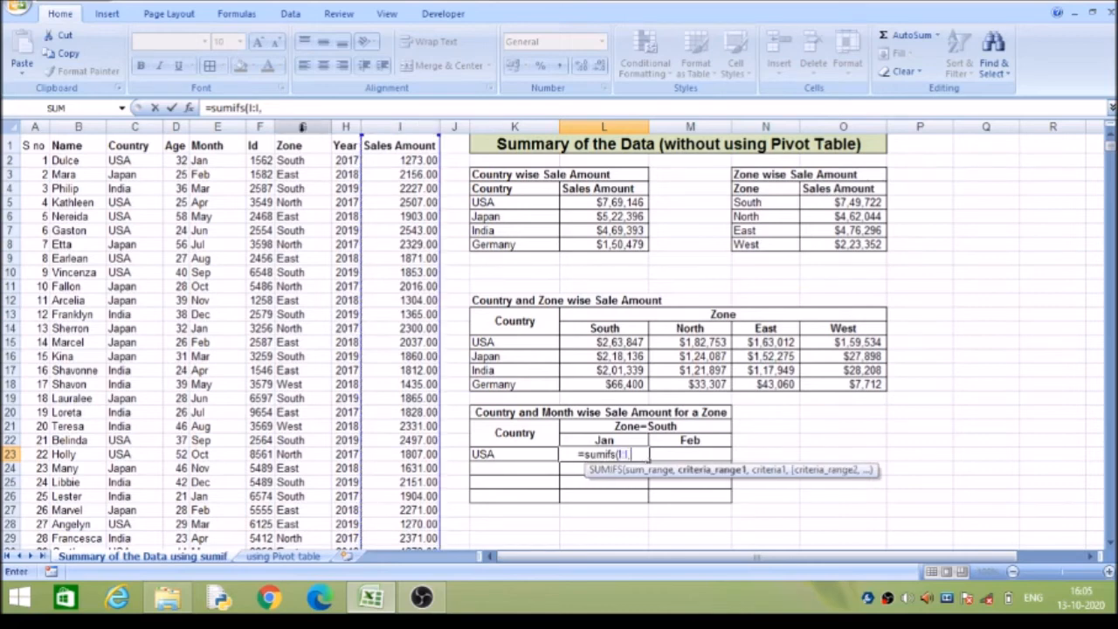
left_click(145, 127)
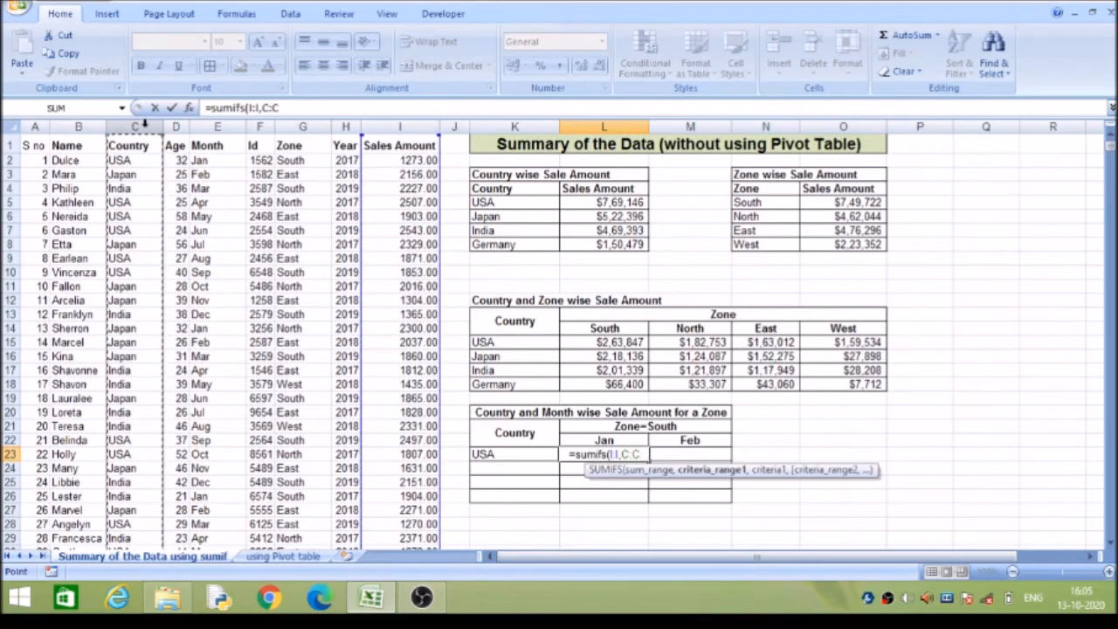
type(",")
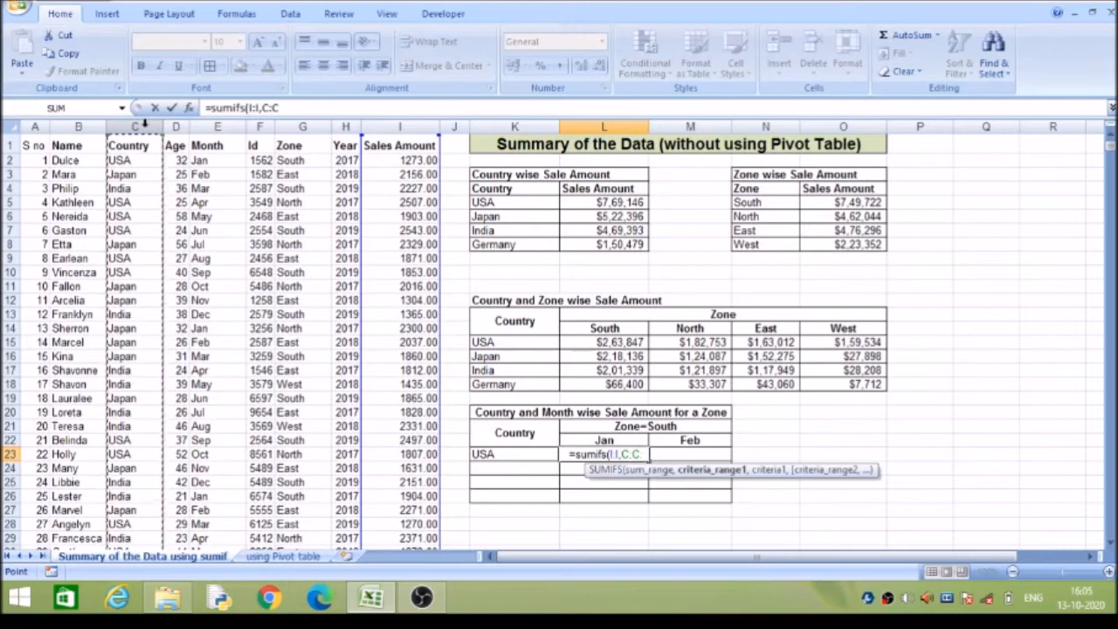
type("\"USA")
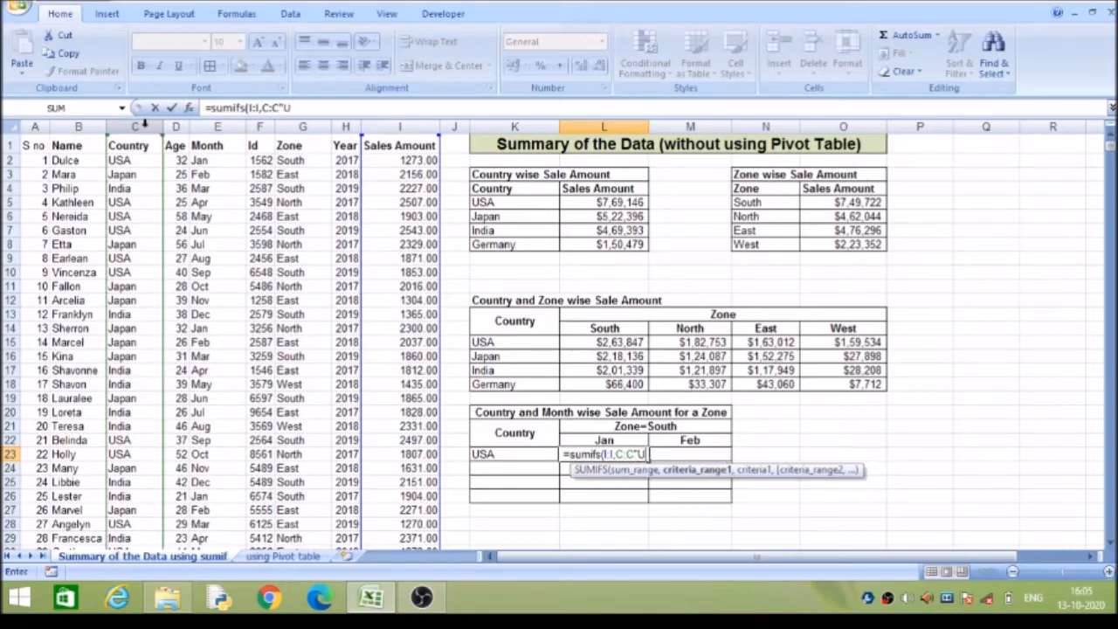
type("\",")
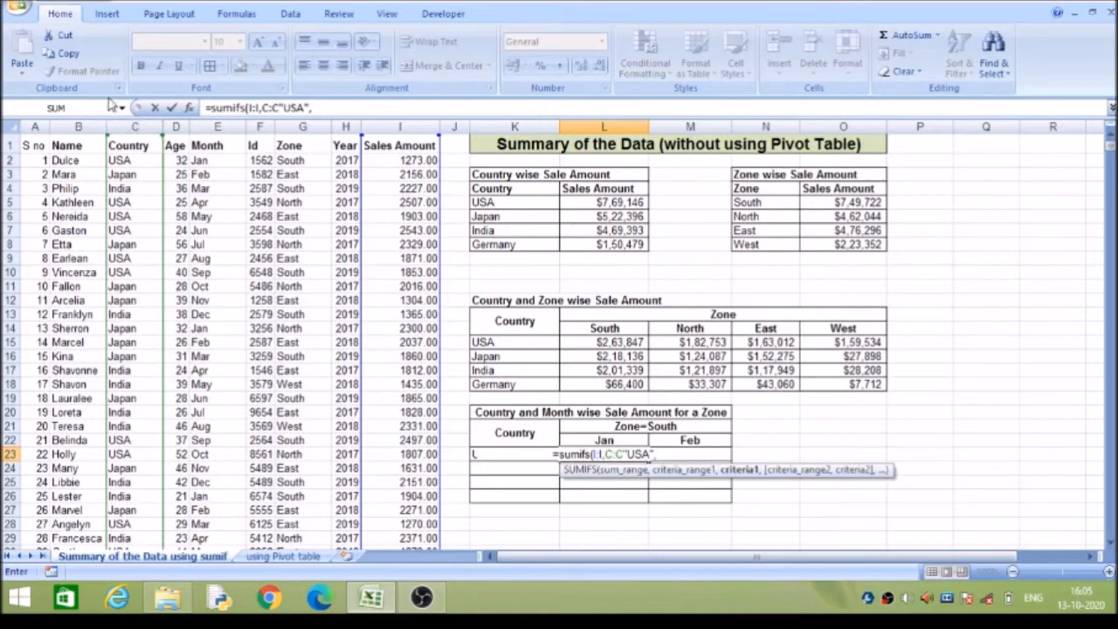
Add zone column G:G with the criterion "South" to the SUMIFS formula in L23
left_click(302, 127)
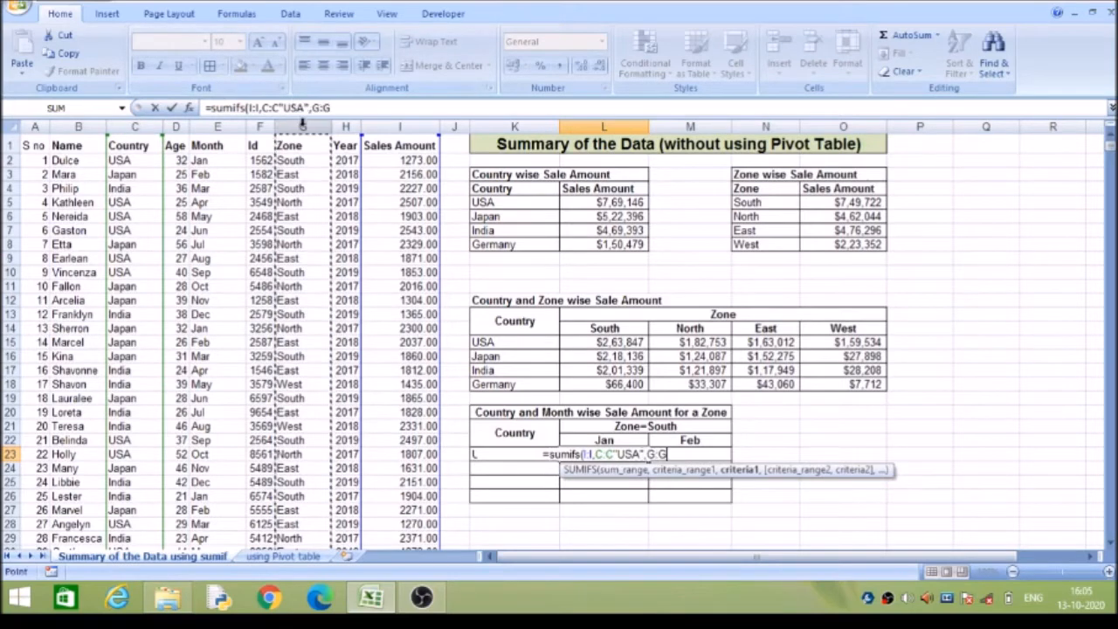
type(",")
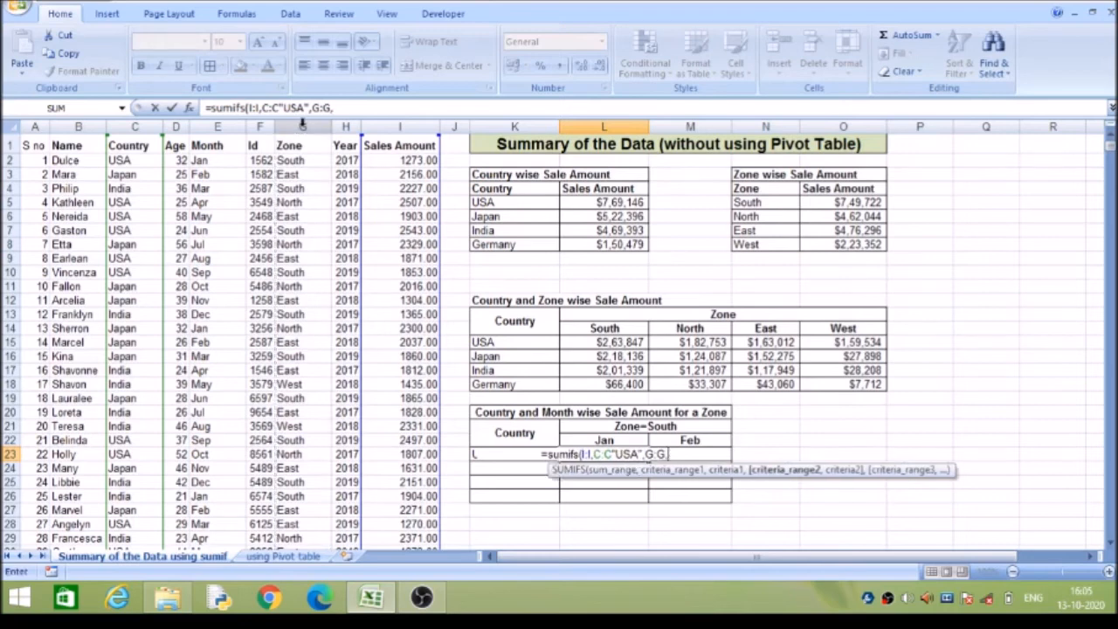
type("\"South")
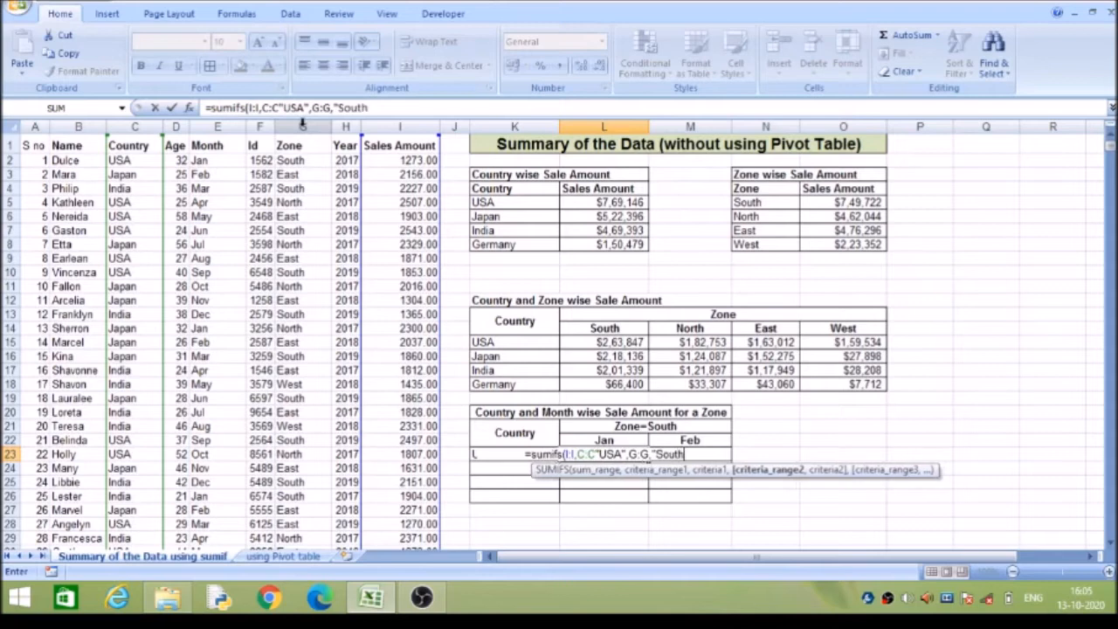
type("\",")
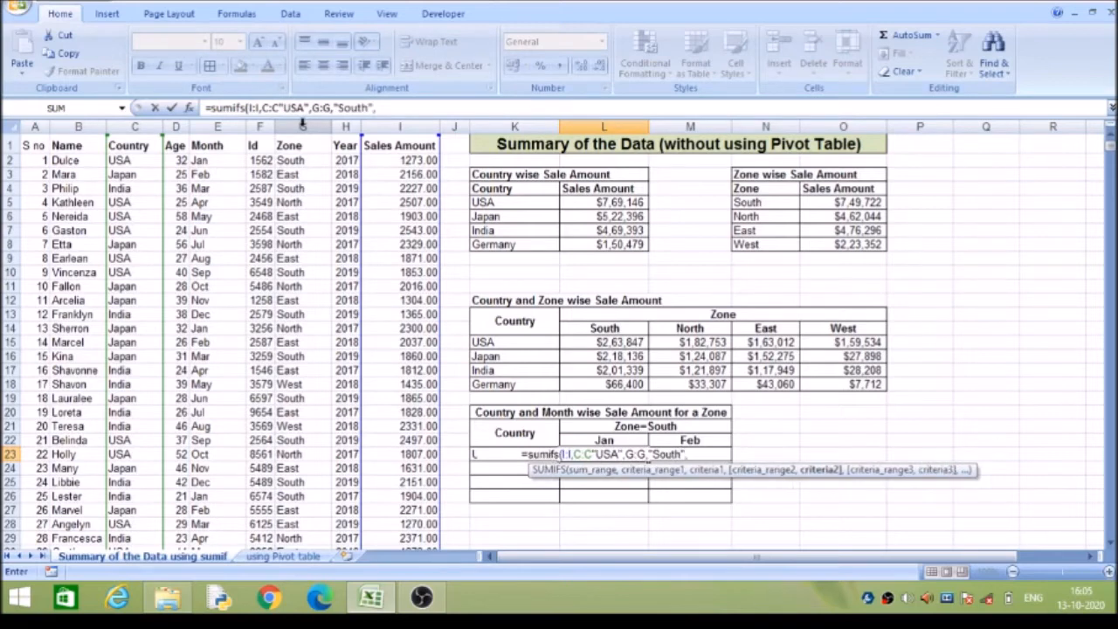
Add month column E:E with the criterion "Jan" to the L23 formula, close the parenthesis and submit it
left_click(218, 126)
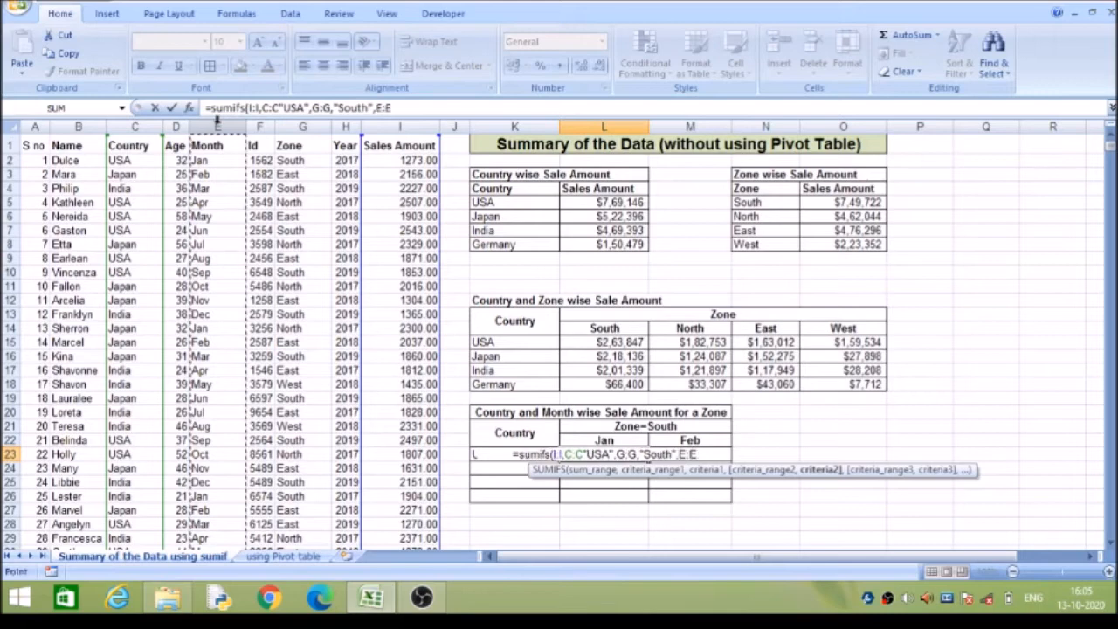
type(",\"")
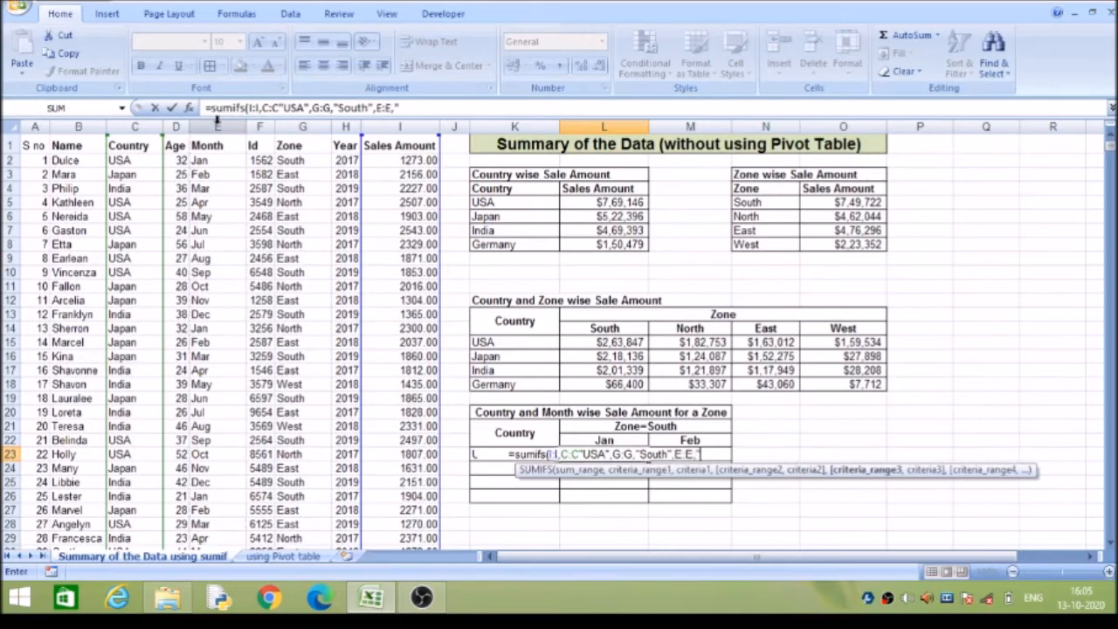
type("J")
type("an")
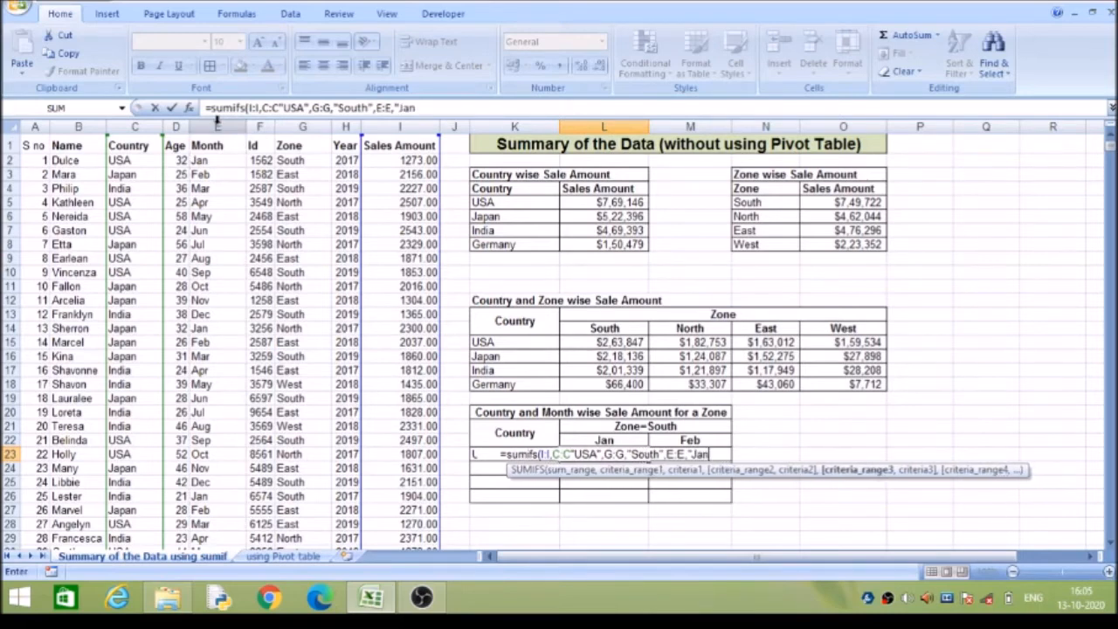
type("\")")
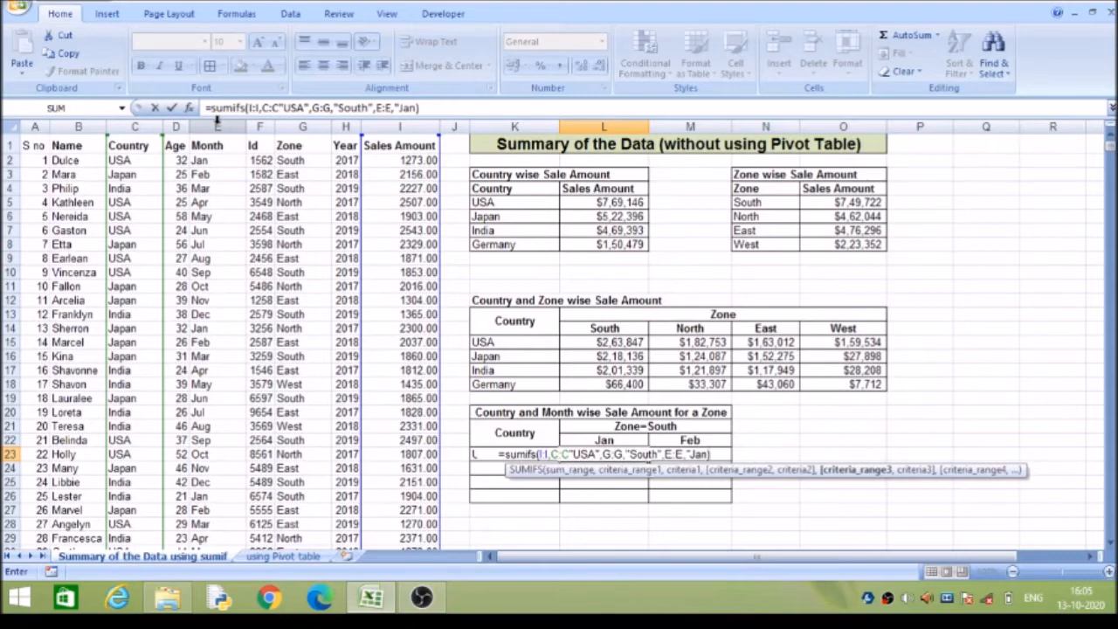
key("BackSpace")
key("BackSpace")
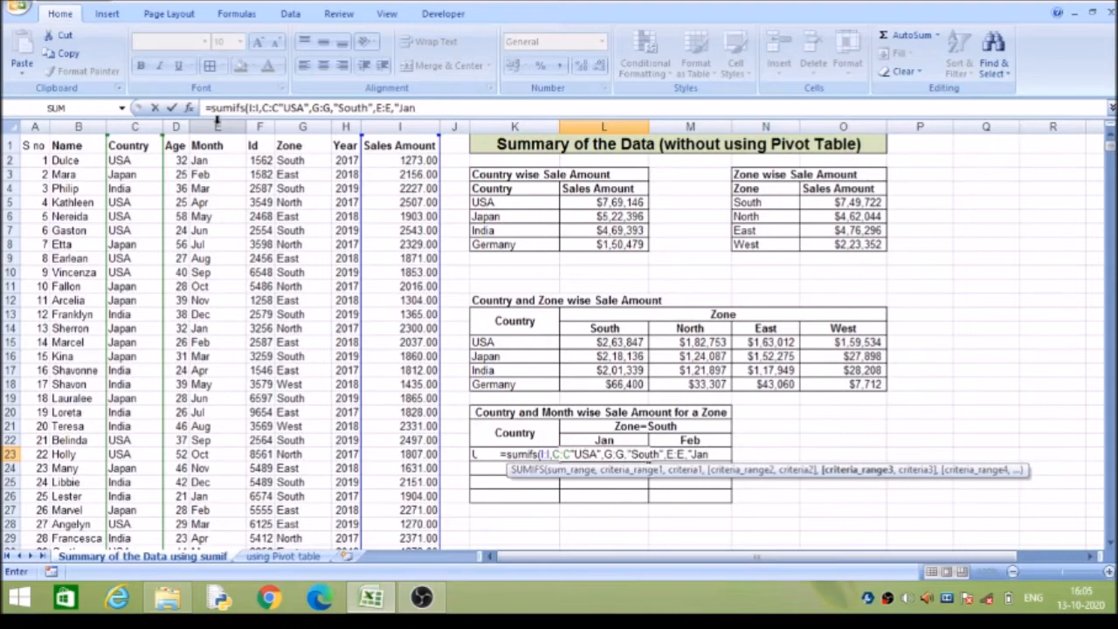
type("\")")
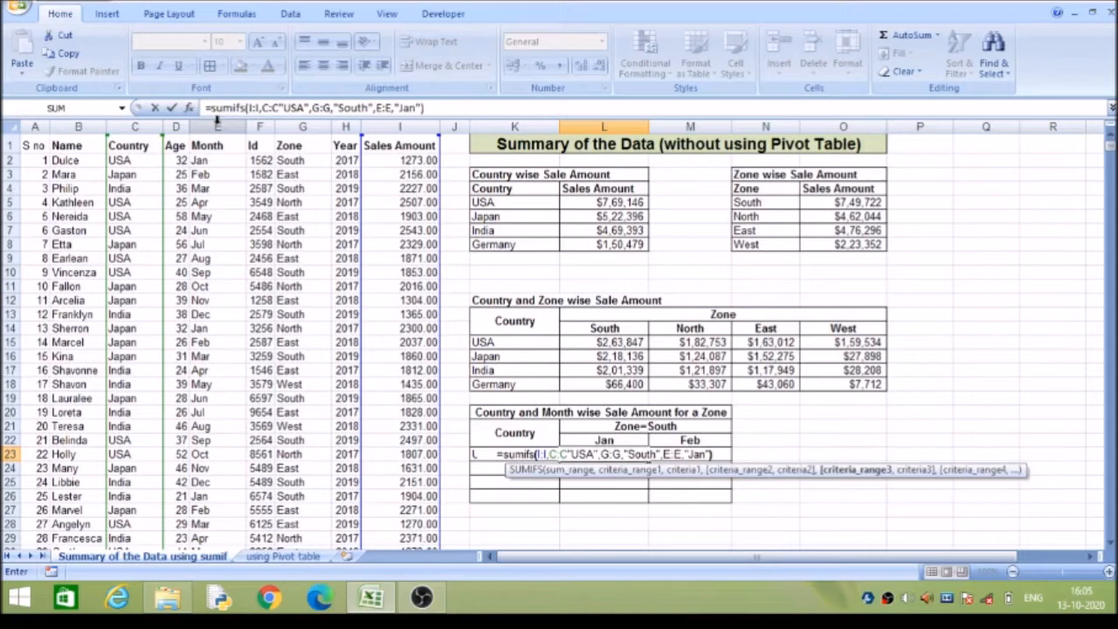
key("Return")
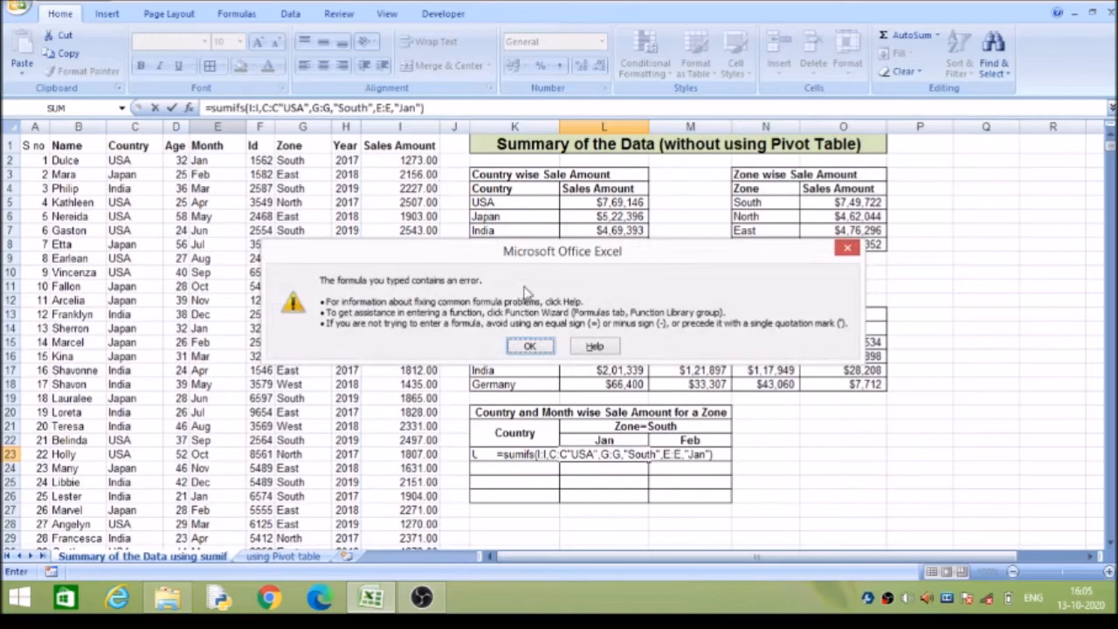
Insert the missing comma between C:C and "USA" in the L23 formula and enter the corrected formula
left_click(530, 347)
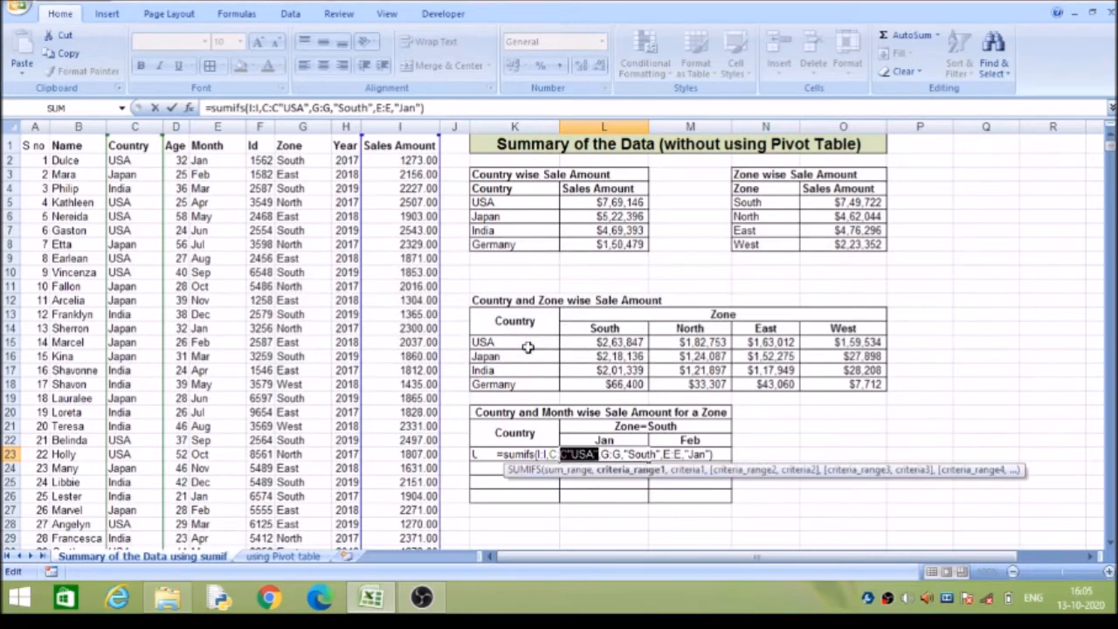
left_click(568, 453)
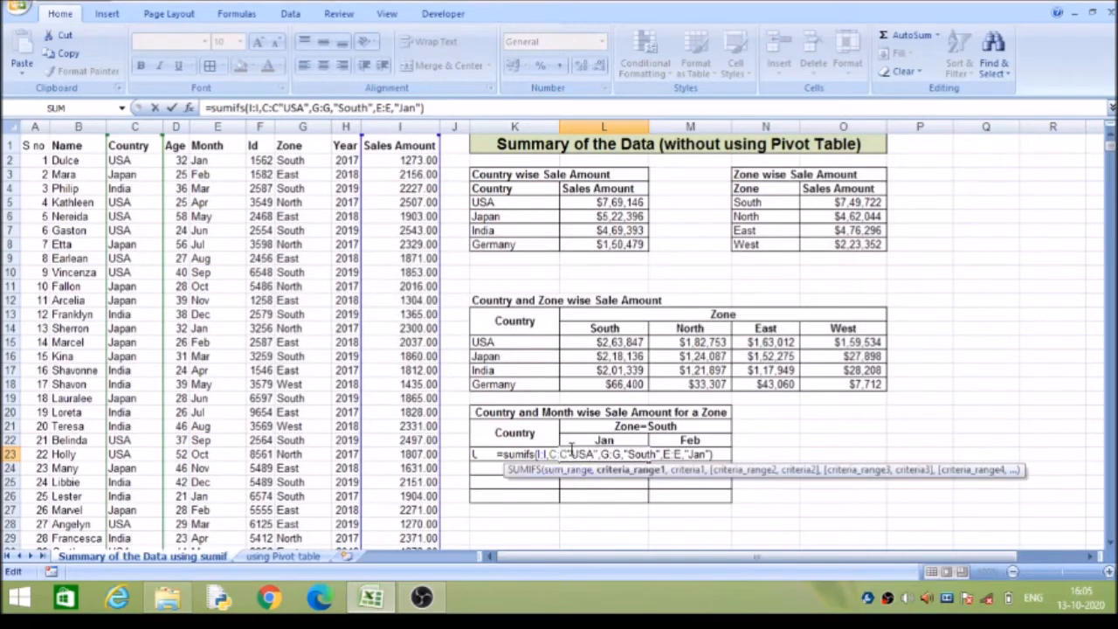
type(",")
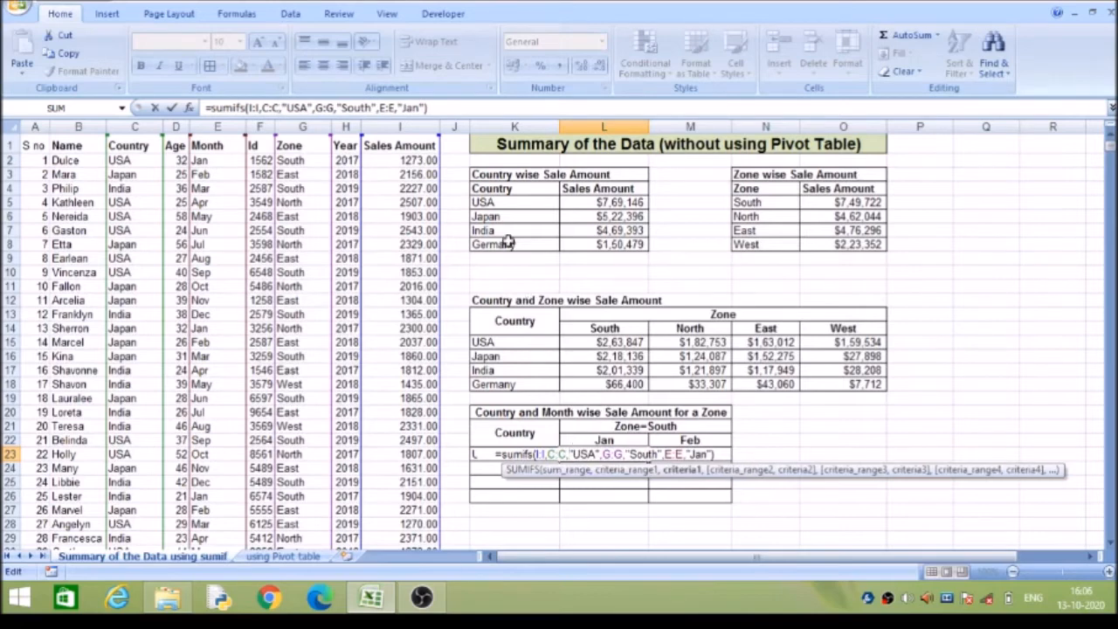
left_click(461, 106)
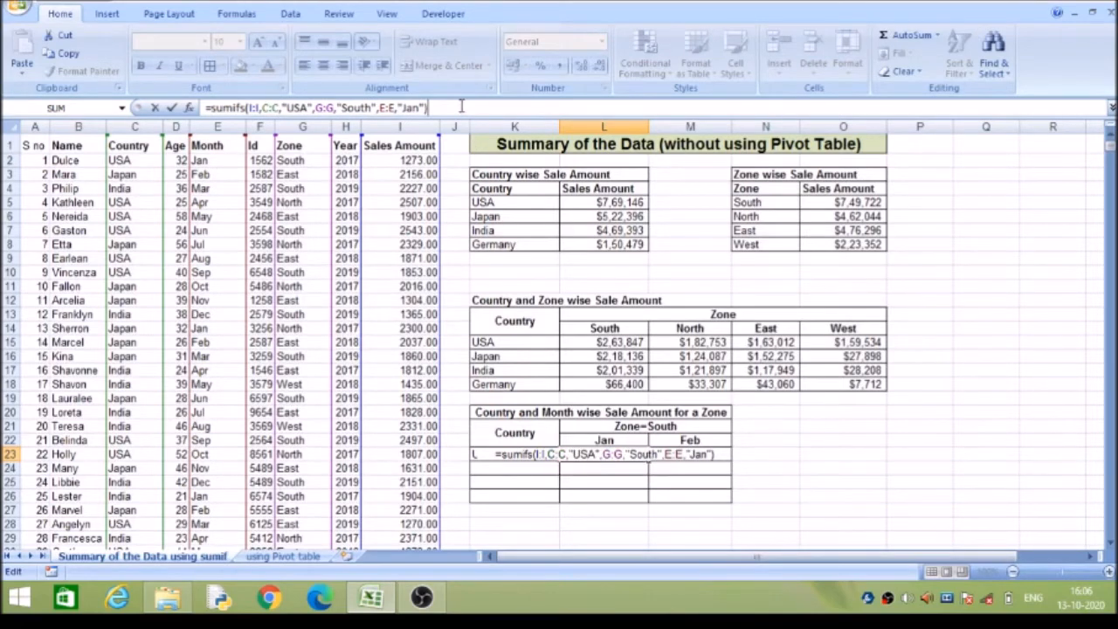
key("Return")
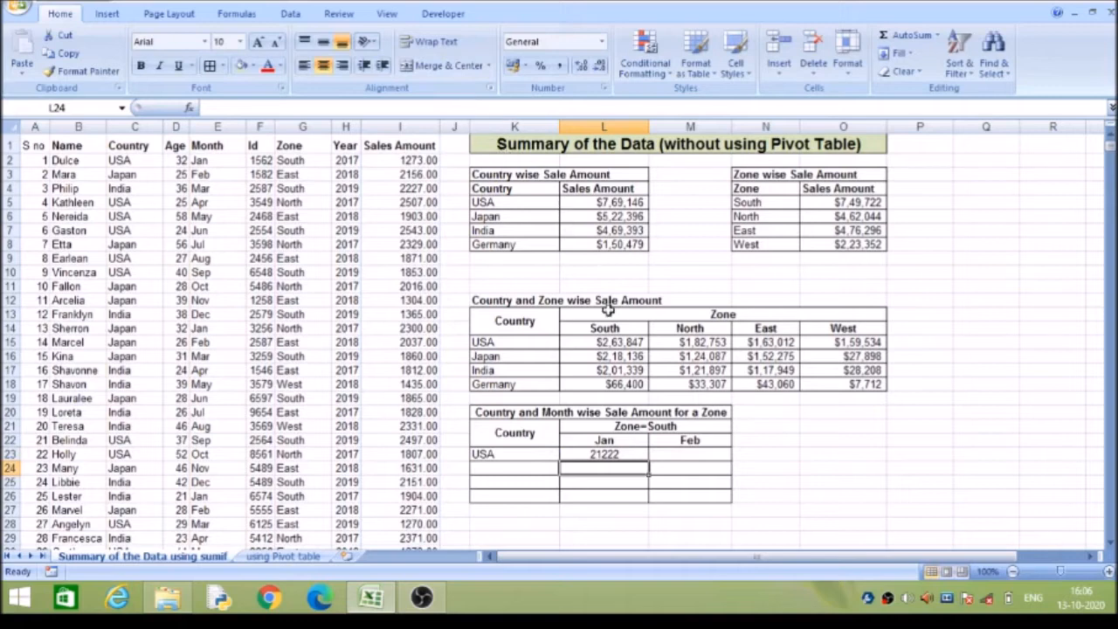
Copy the SUMIFS formula from L23 into M23, the Feb cell of the USA row
left_click(620, 454)
key("ctrl+c")
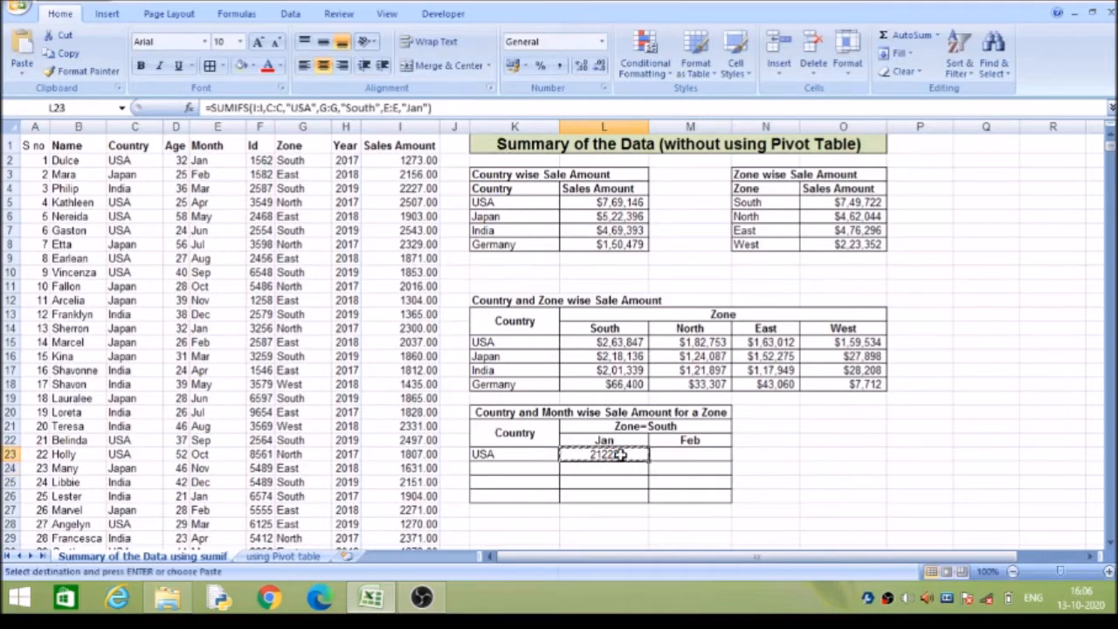
left_click(674, 455)
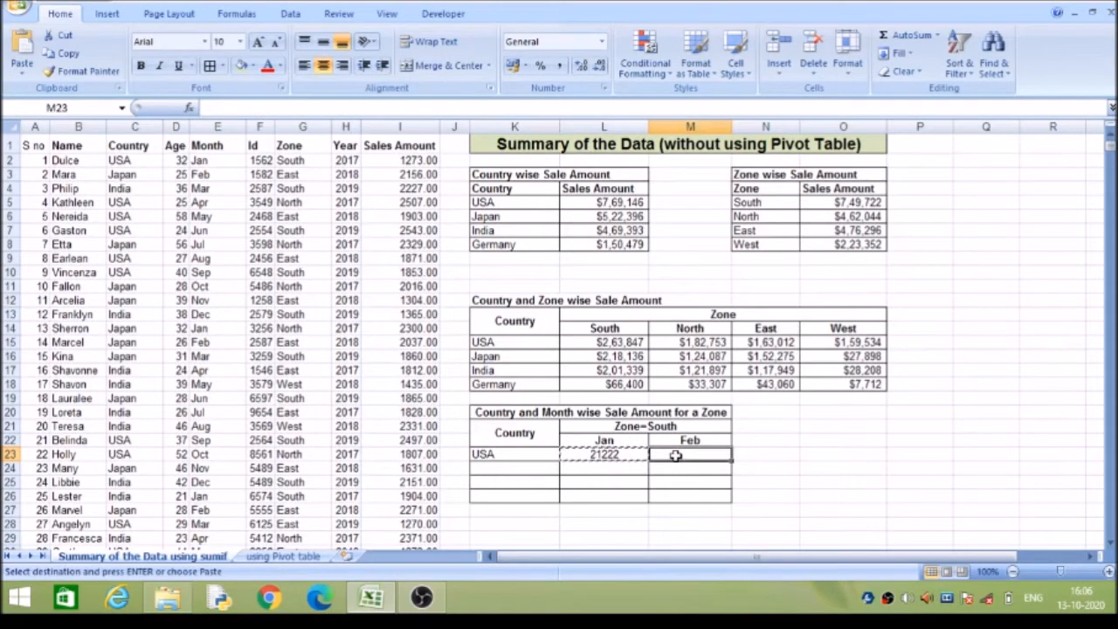
key("ctrl+v")
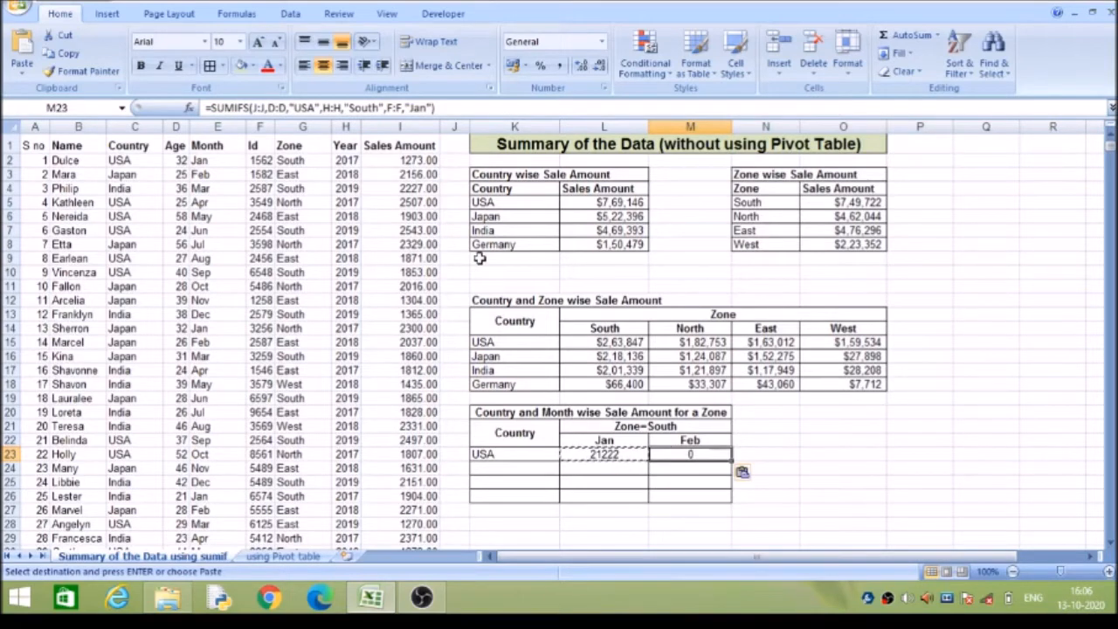
Move the range references in the M23 formula to sales I:I, country C:C, zone G:G and month E:E
key("F2")
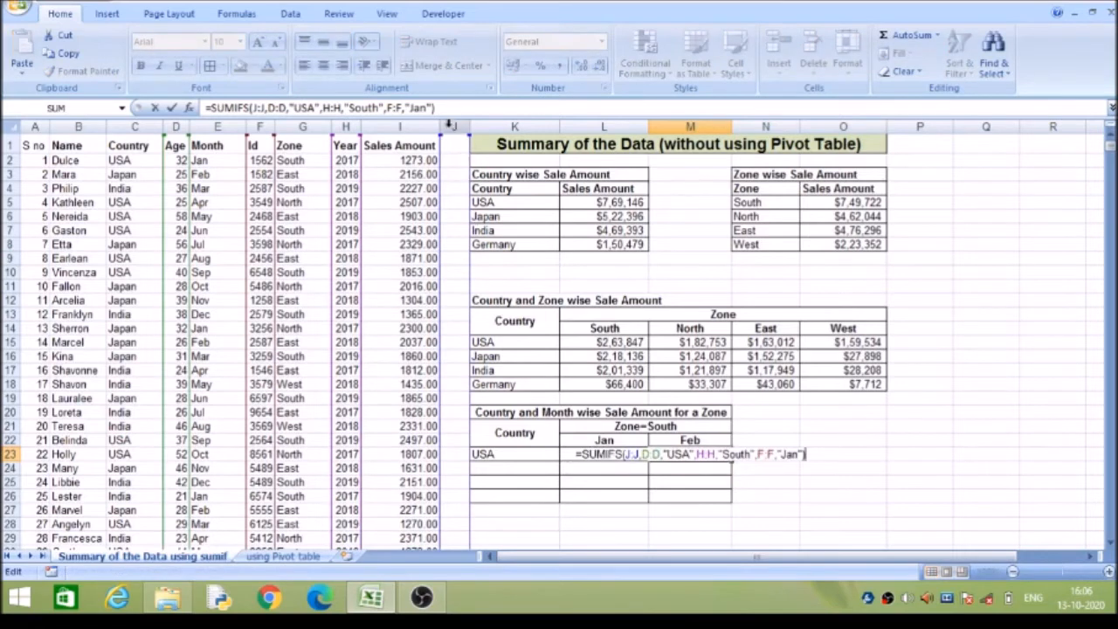
left_click_drag(451, 138, 213, 144)
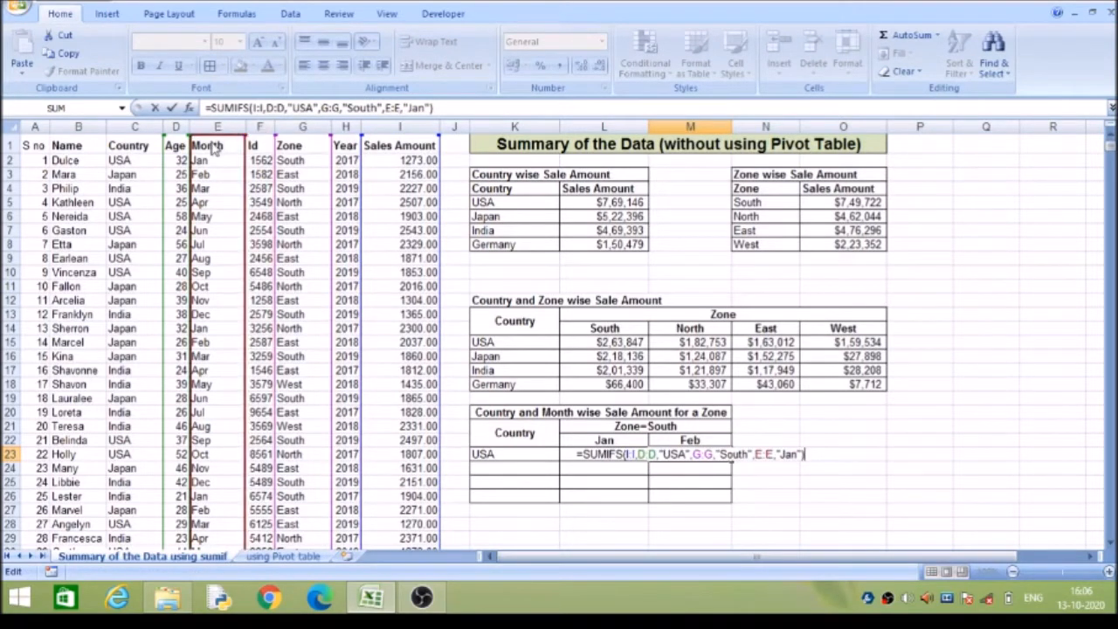
left_click_drag(172, 139, 126, 142)
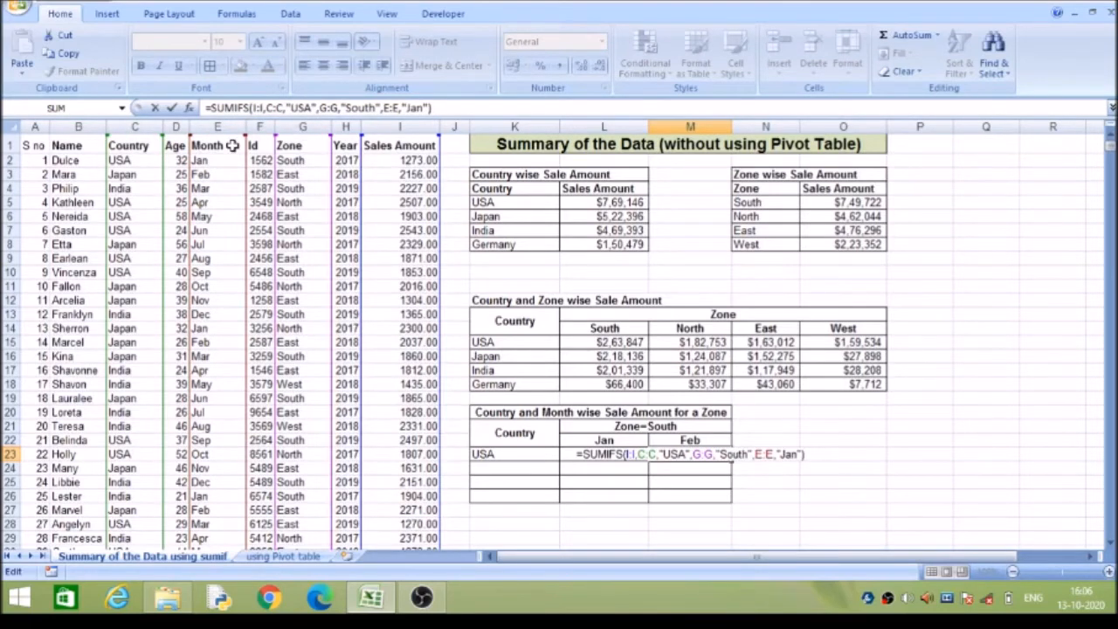
left_click(177, 141)
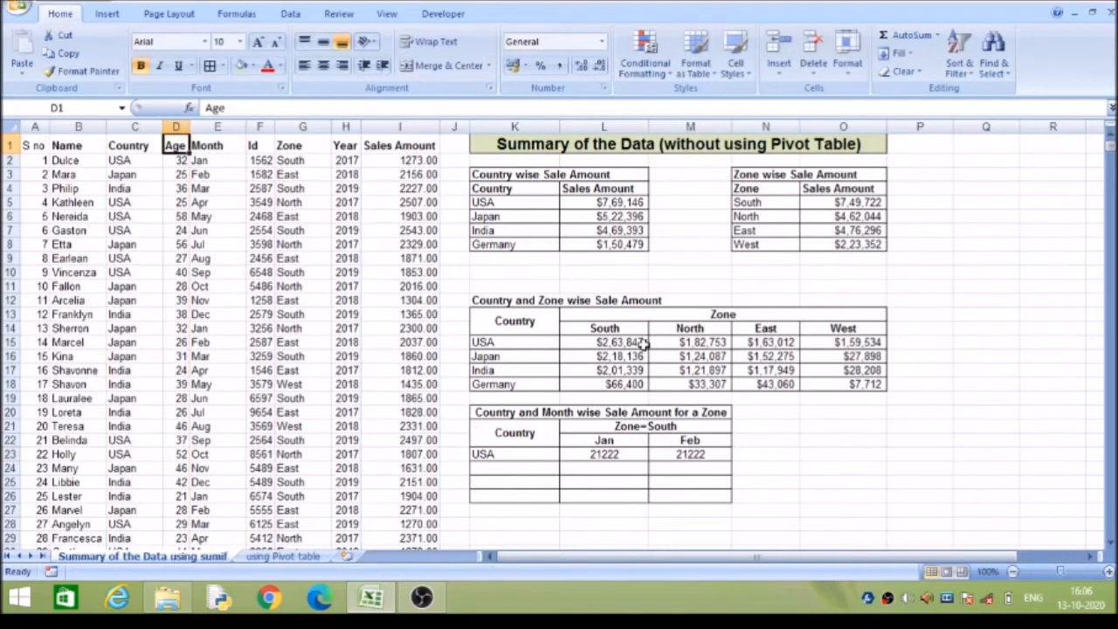
Change the month criterion in the M23 SUMIFS formula to "Feb" and enter the formula
left_click(697, 453)
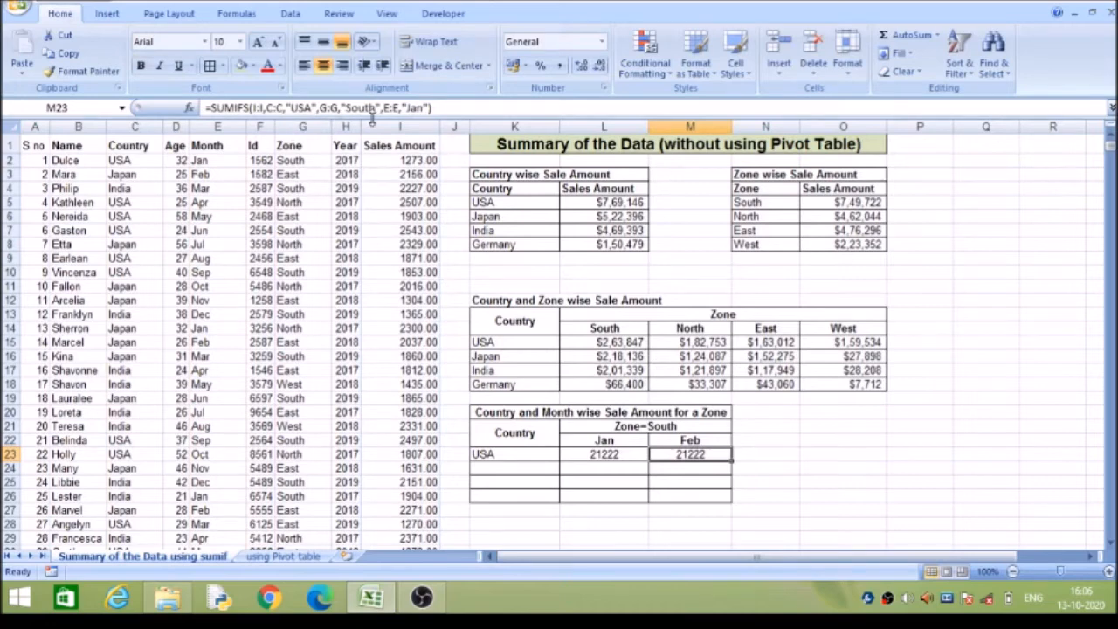
left_click(406, 107)
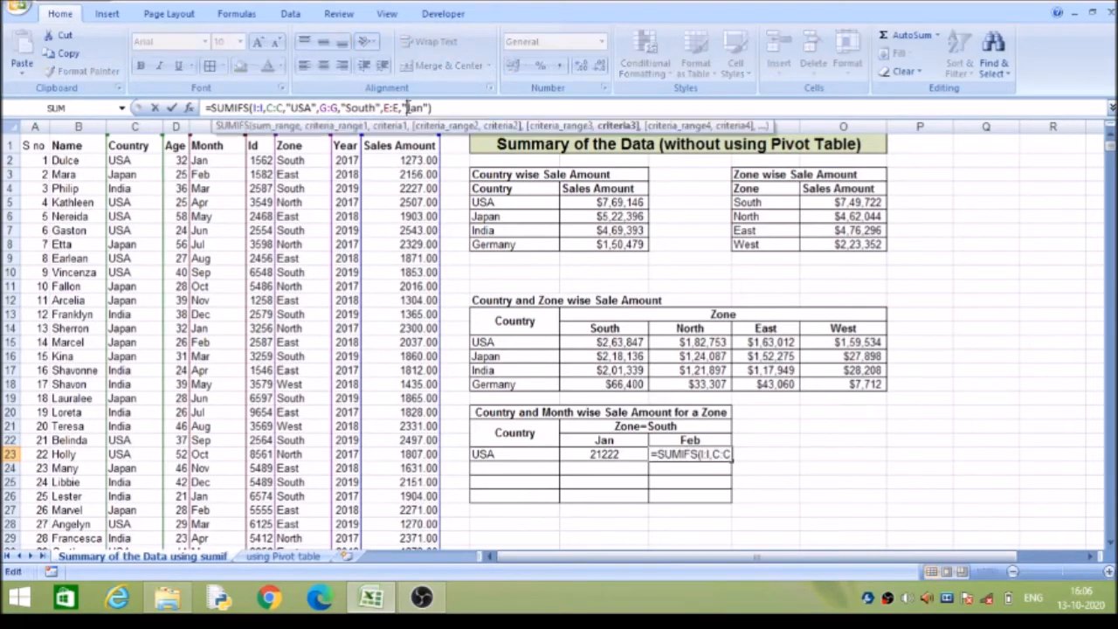
key("Delete")
key("Delete")
key("Delete")
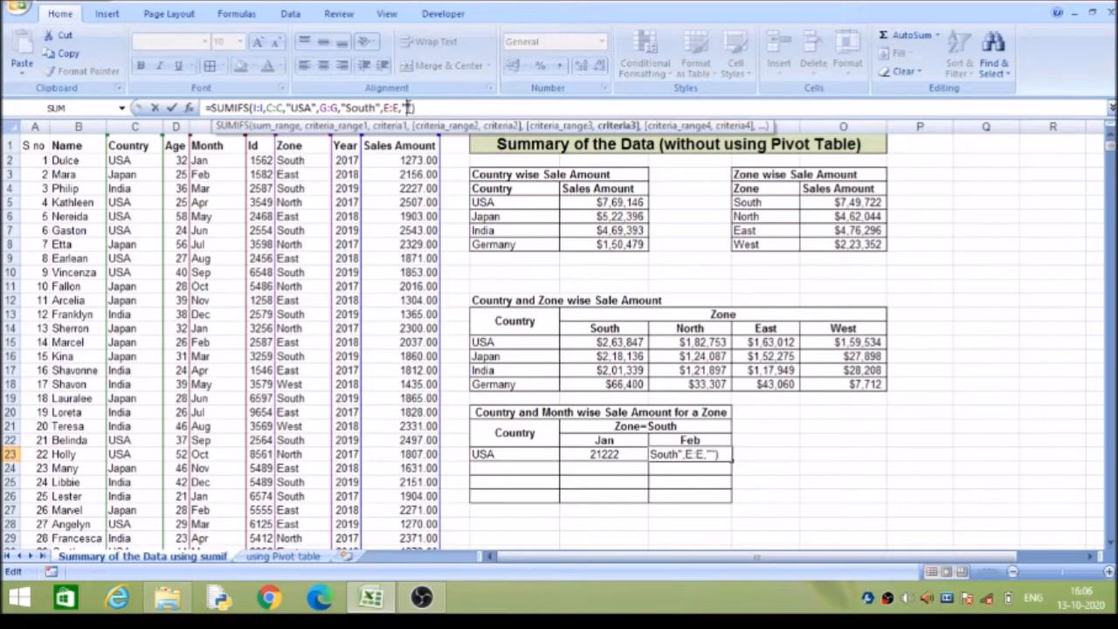
type("Feb")
left_click(455, 103)
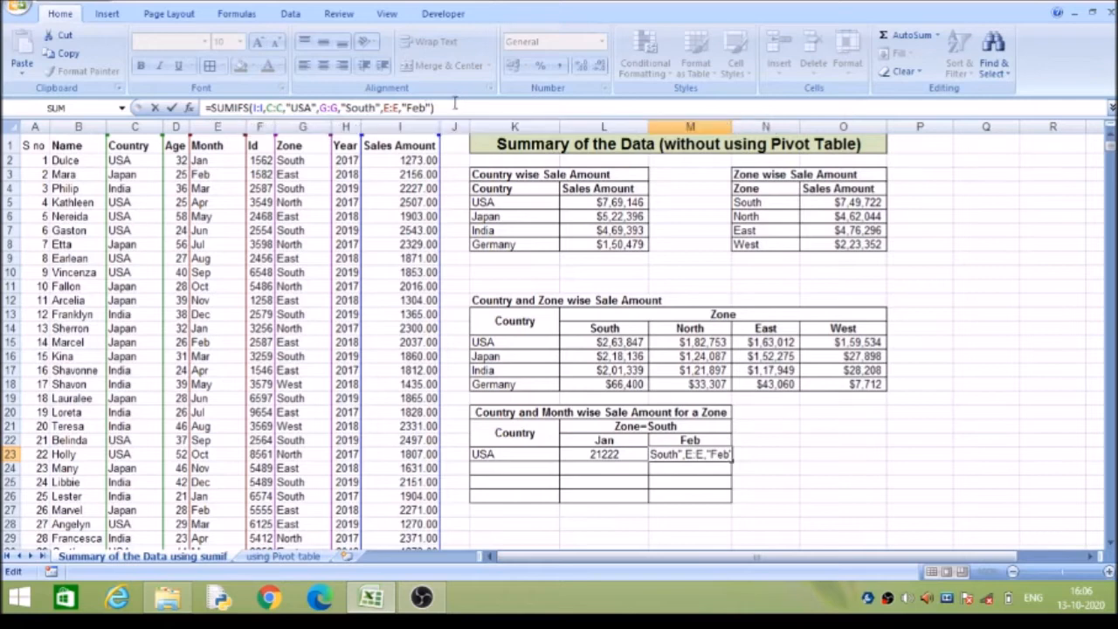
key("Return")
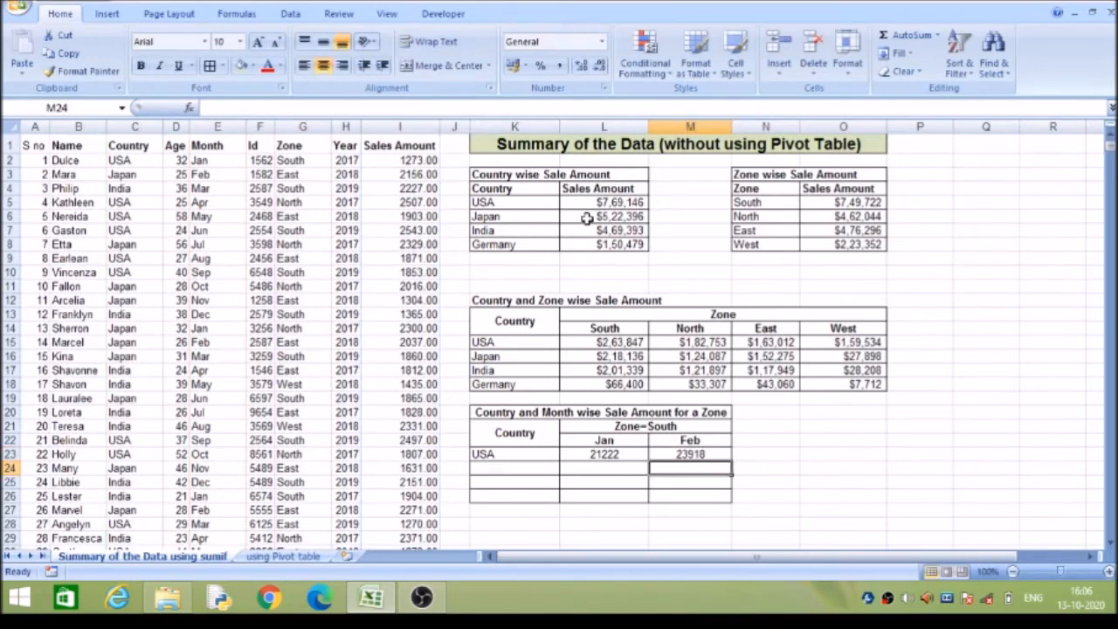
Format the USA amounts in L23:M23 with a thousands separator and no decimals
left_click(609, 451)
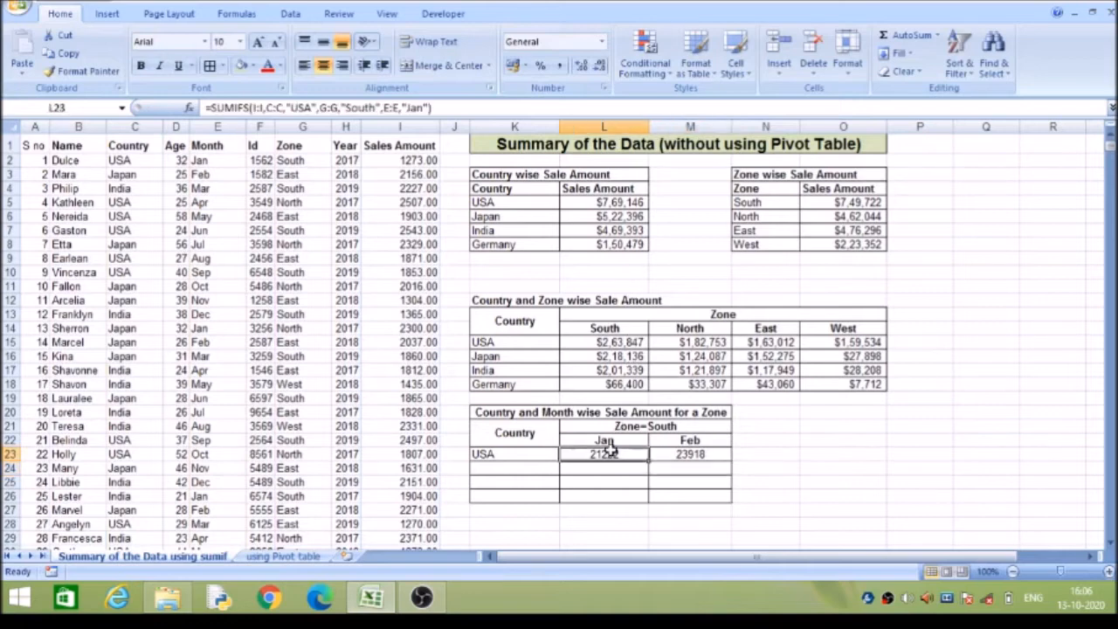
key("shift+Right")
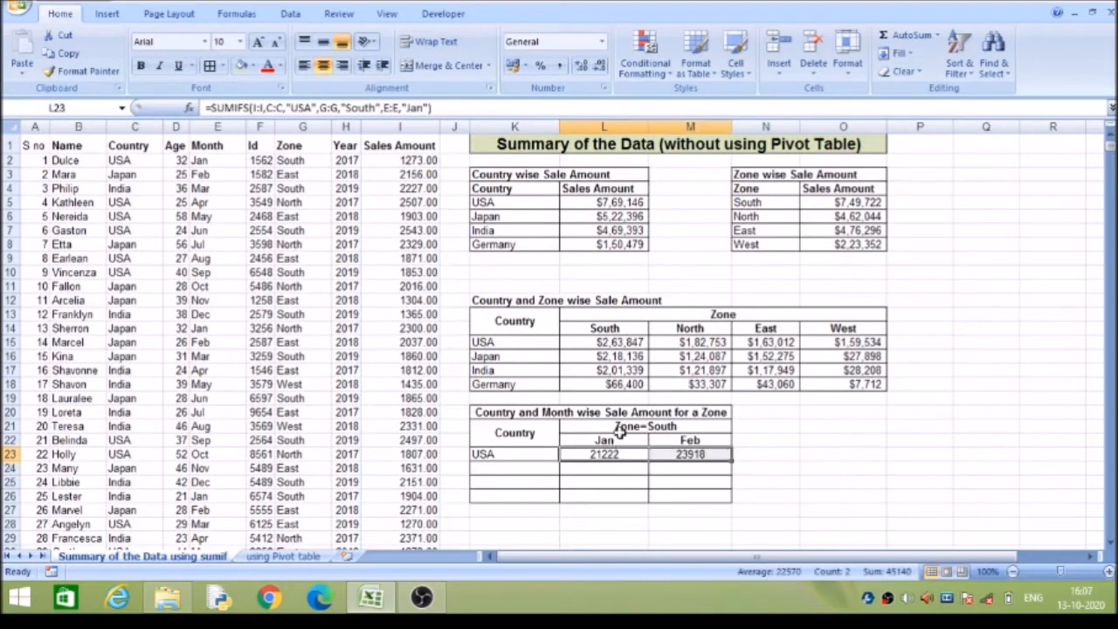
left_click(560, 68)
left_click(599, 70)
left_click(600, 70)
left_click(625, 207)
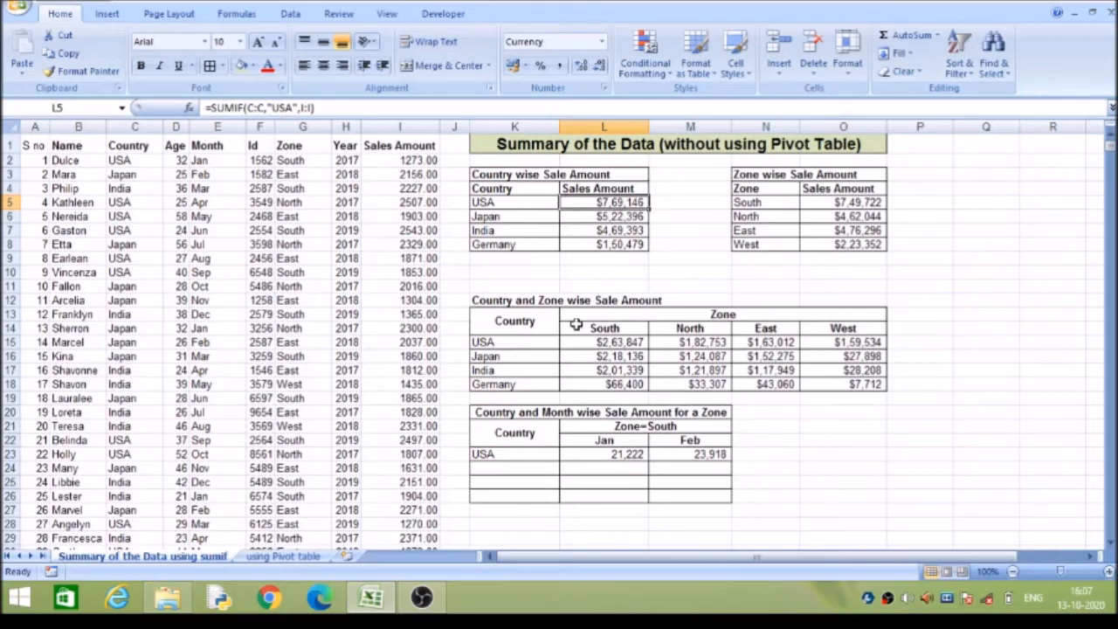
Switch to the "using Pivot table" sheet and select the whole sales data range A1:I1001, including its headers
left_click(282, 556)
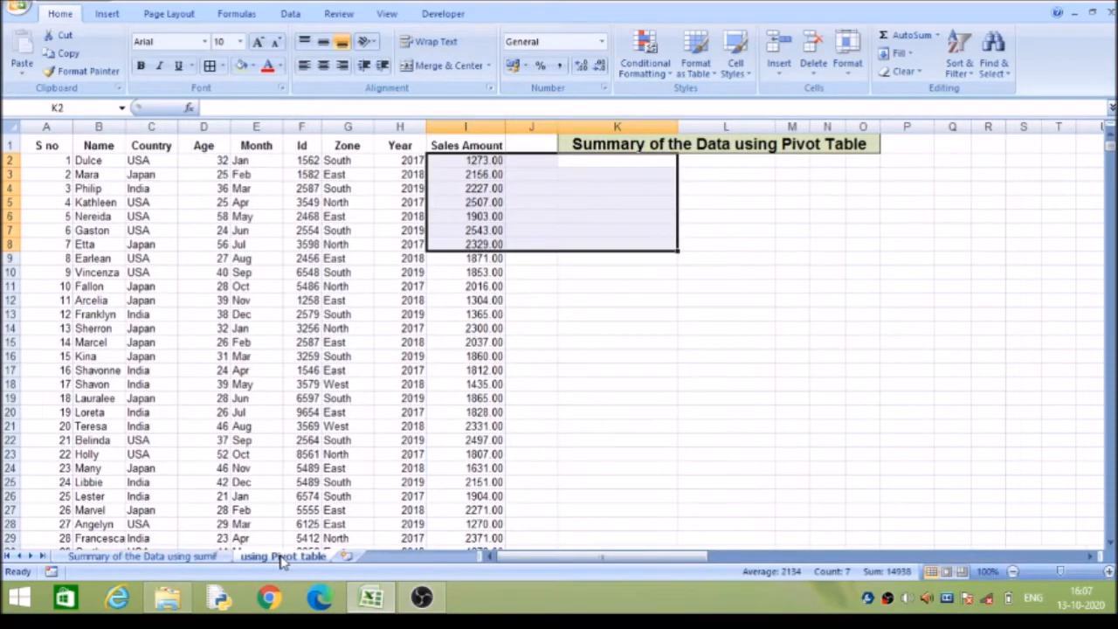
left_click(625, 178)
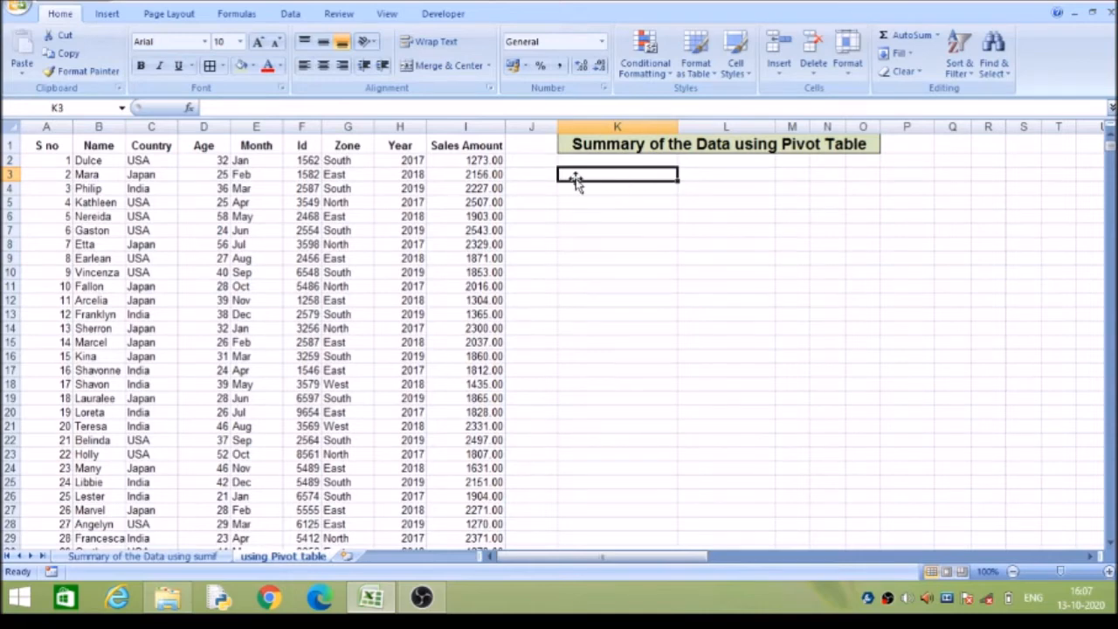
left_click(48, 143)
key("shift+Right")
key("shift+Right")
key("shift+Right")
key("shift+Right")
key("shift+Right")
key("shift+Right")
key("shift+Right")
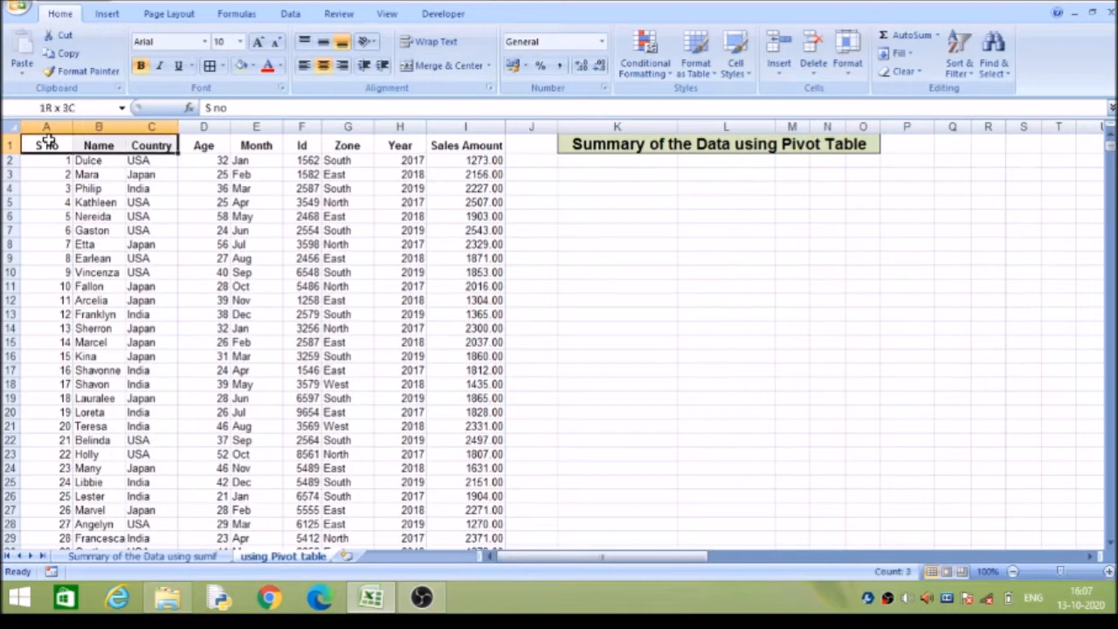
key("shift+Right")
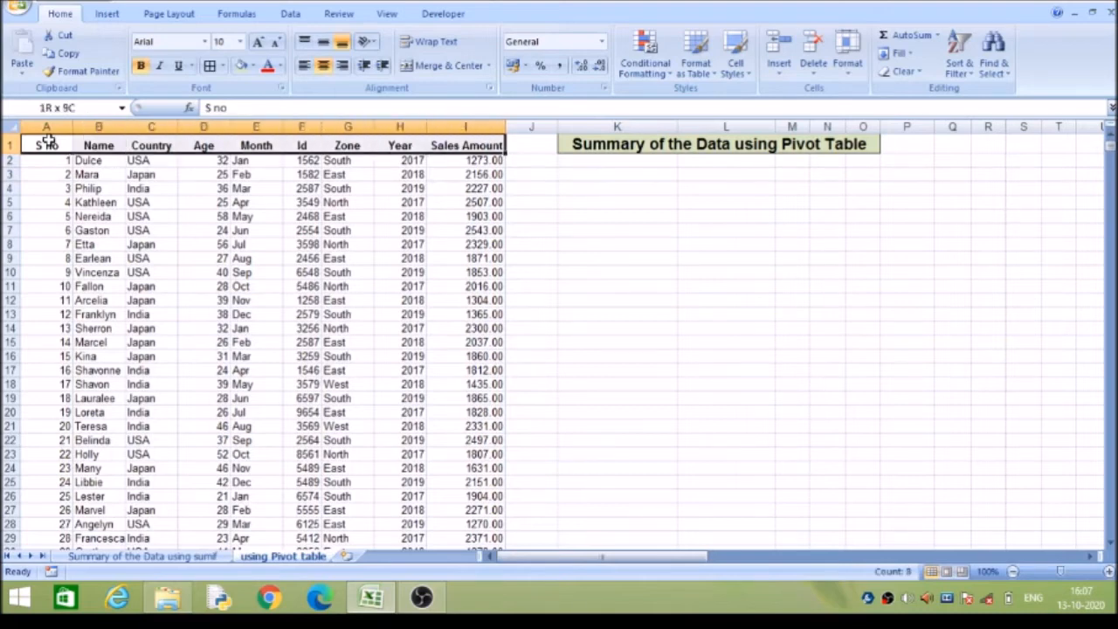
key("ctrl+shift+Down")
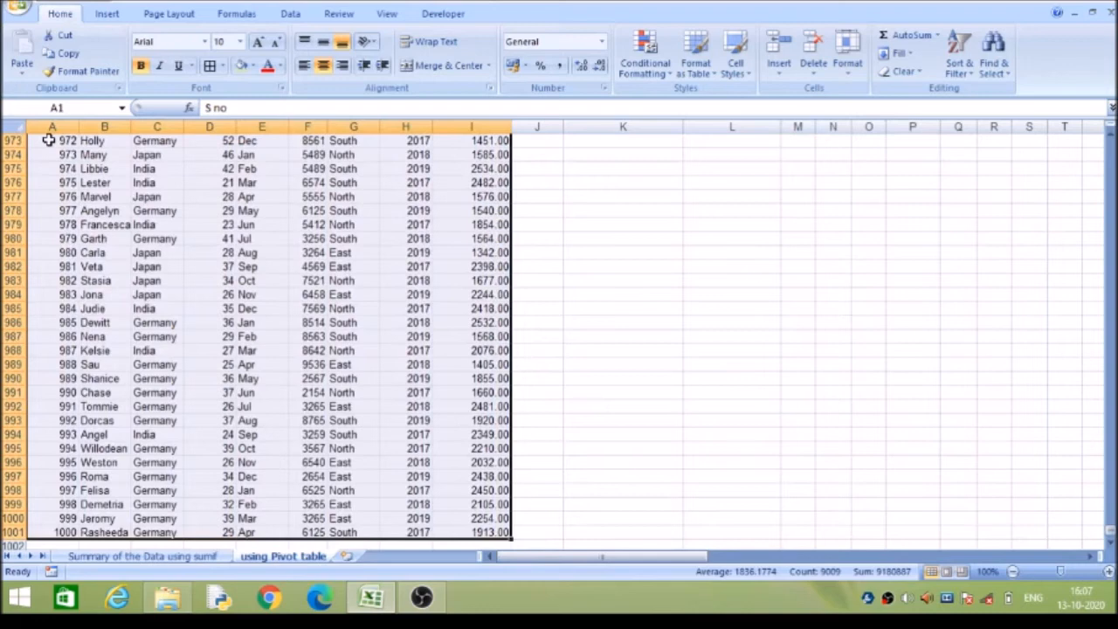
Create a pivot table from the selected data on the existing worksheet at cell K4
left_click(107, 15)
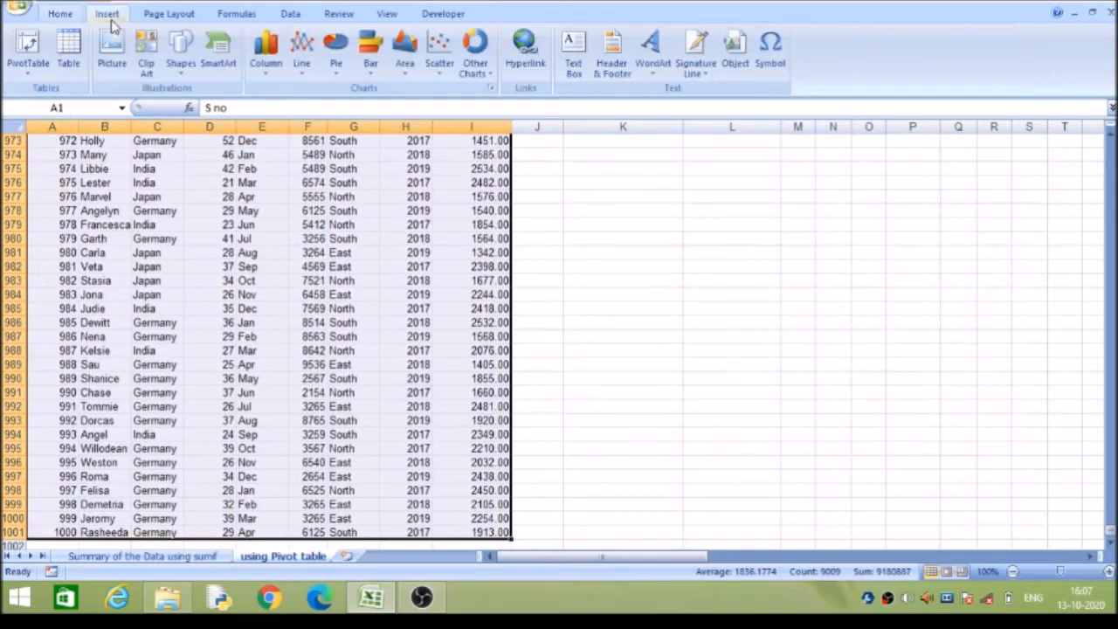
left_click(28, 46)
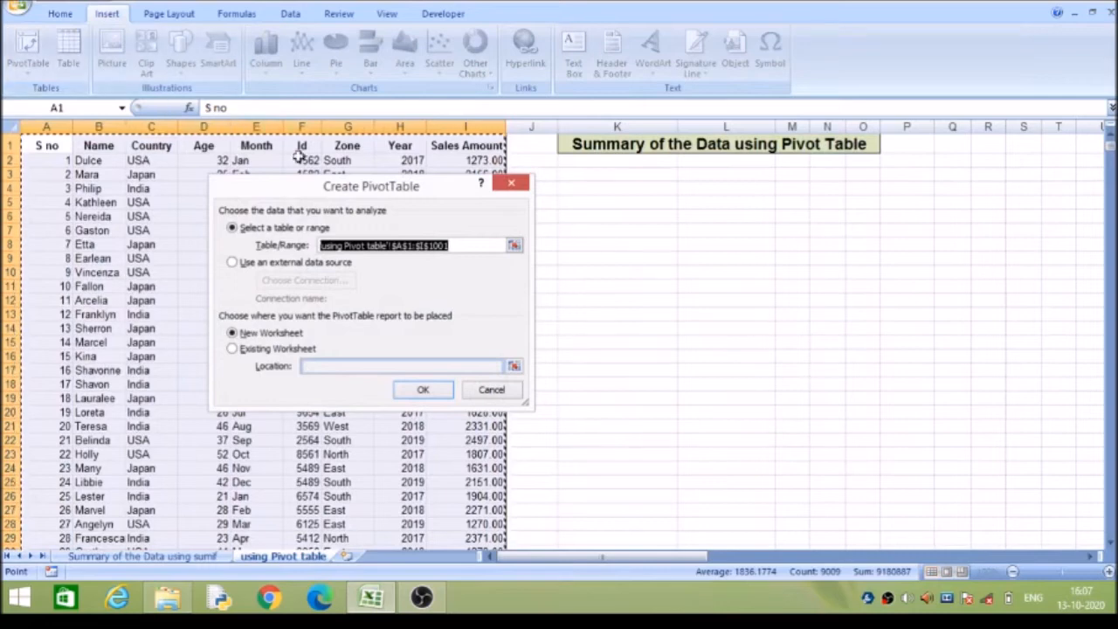
left_click_drag(358, 187, 864, 200)
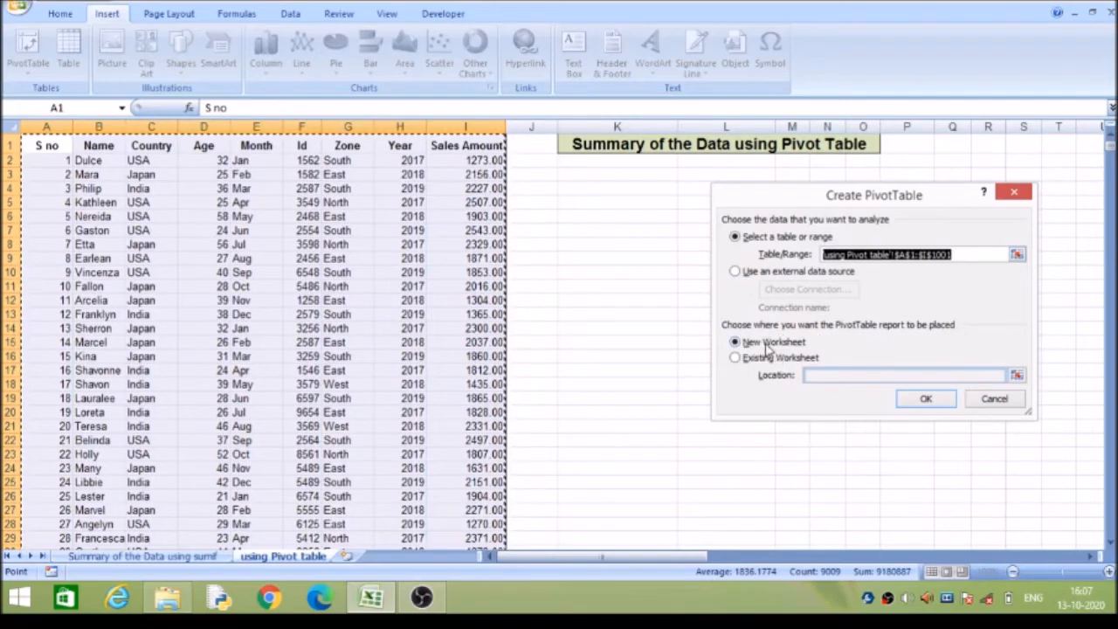
left_click(736, 358)
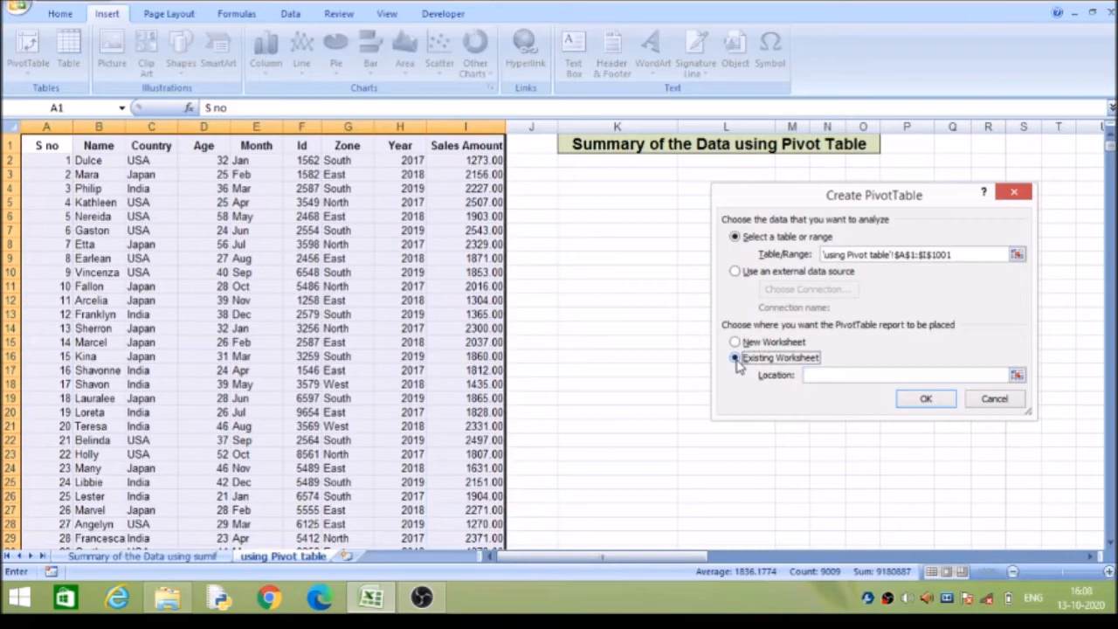
left_click(810, 374)
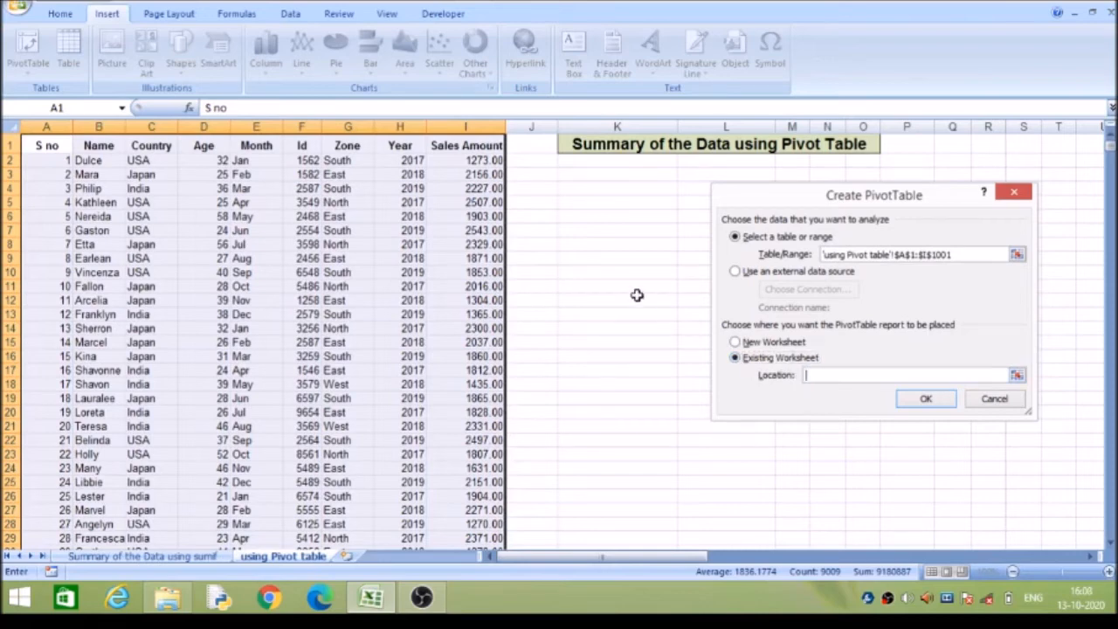
left_click(633, 192)
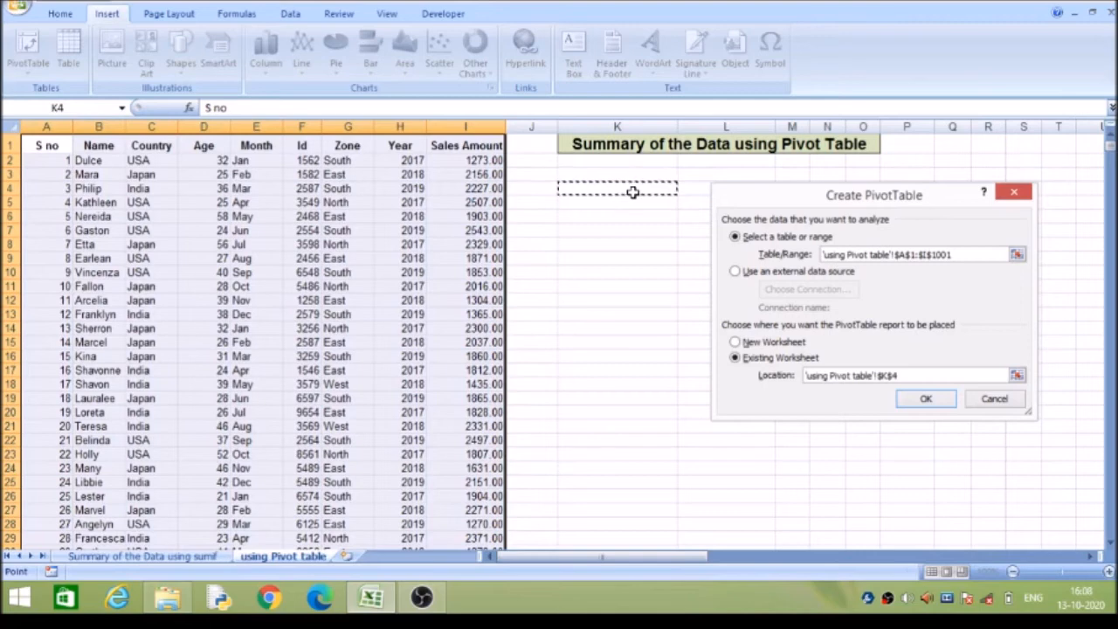
left_click(928, 401)
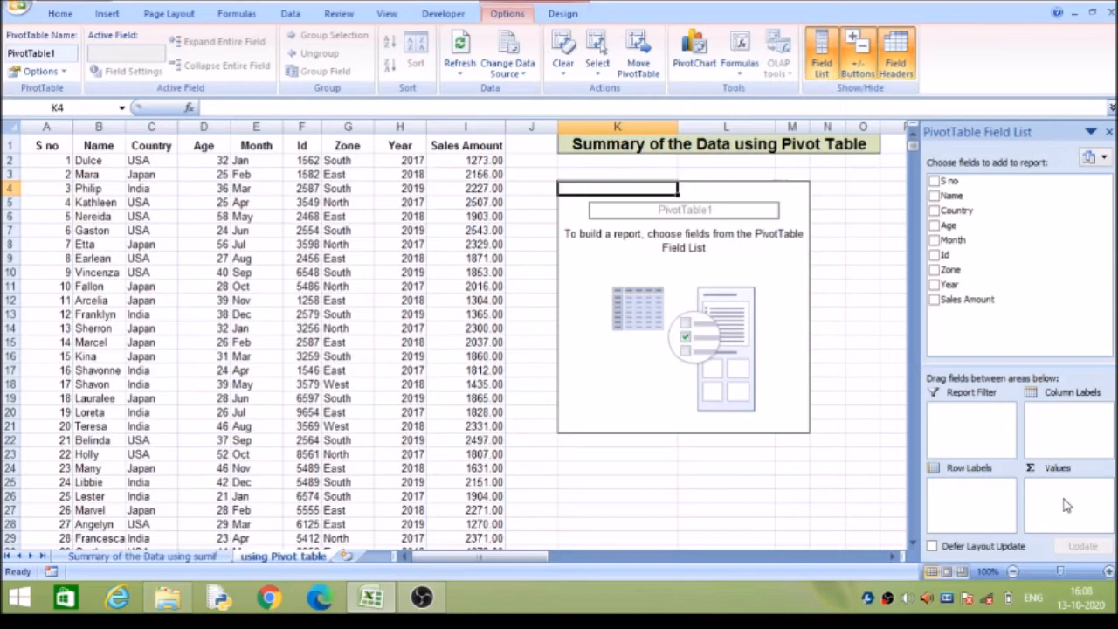
Add Sales Amount as the pivot table's values and Country as its row labels
left_click(976, 307)
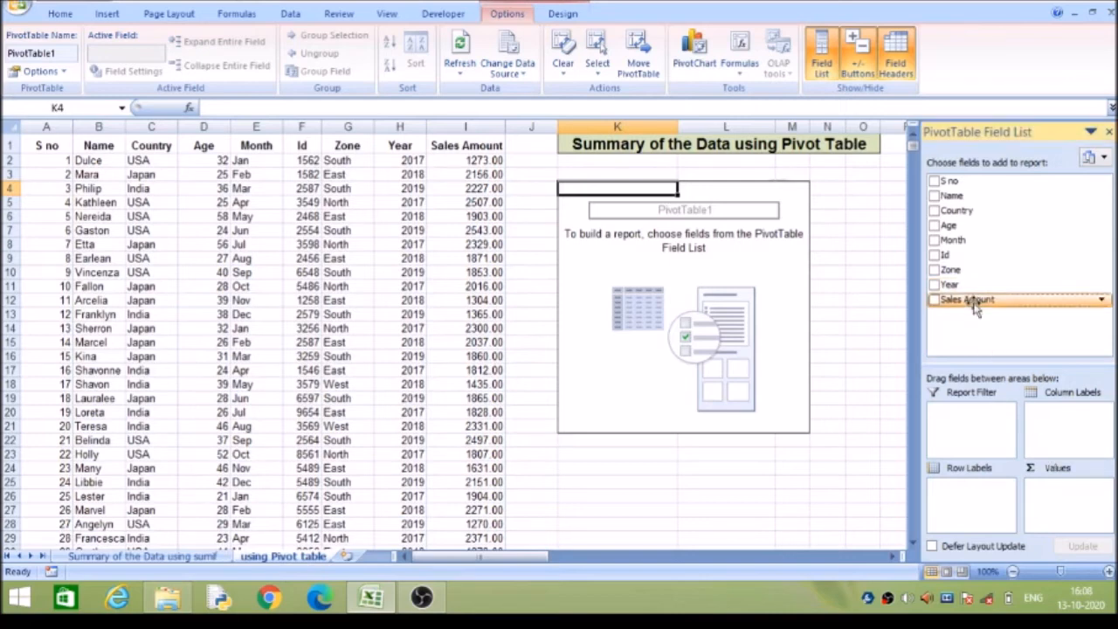
left_click_drag(976, 310, 1073, 505)
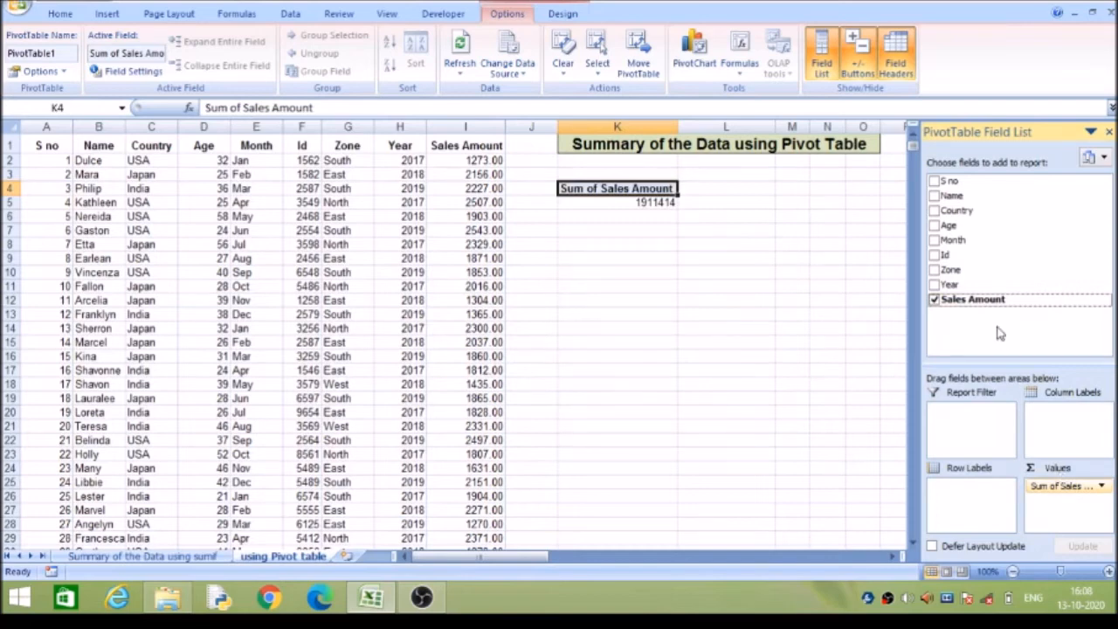
left_click_drag(971, 209, 971, 511)
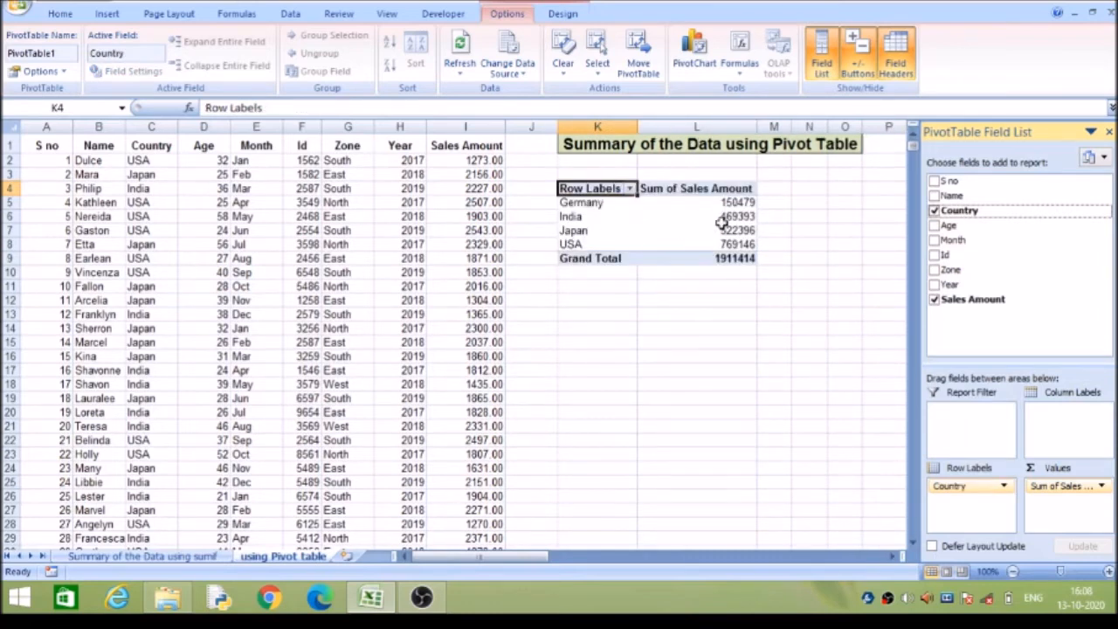
Add Zone as the pivot table's column labels and go across the zone headings to Grand Total
mouse_move(722, 222)
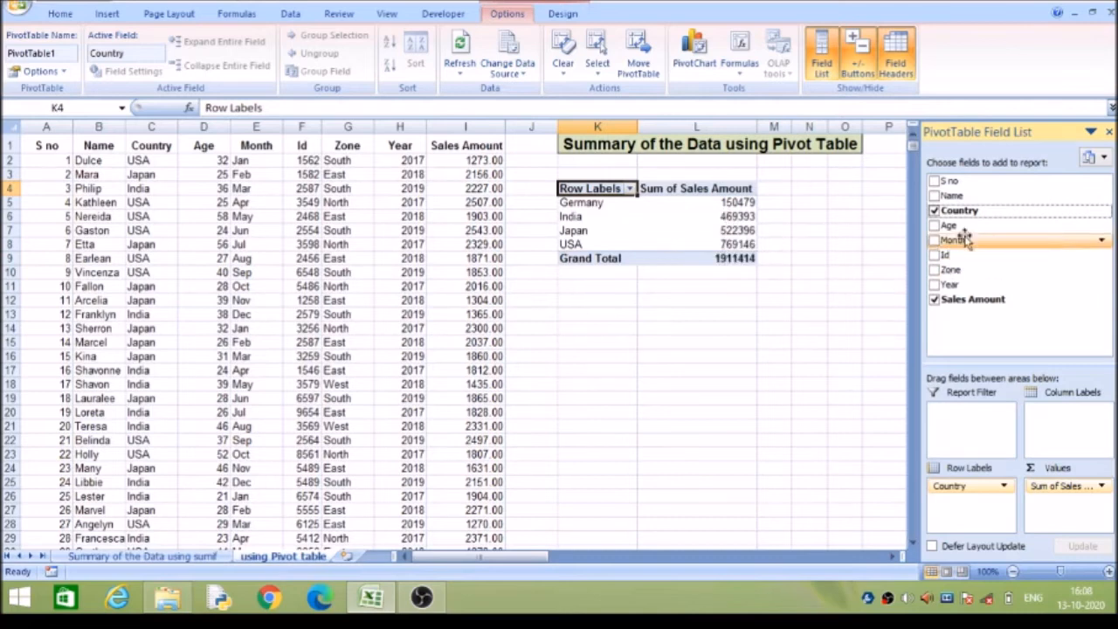
left_click_drag(966, 274, 1068, 421)
left_click_drag(1076, 428, 1074, 426)
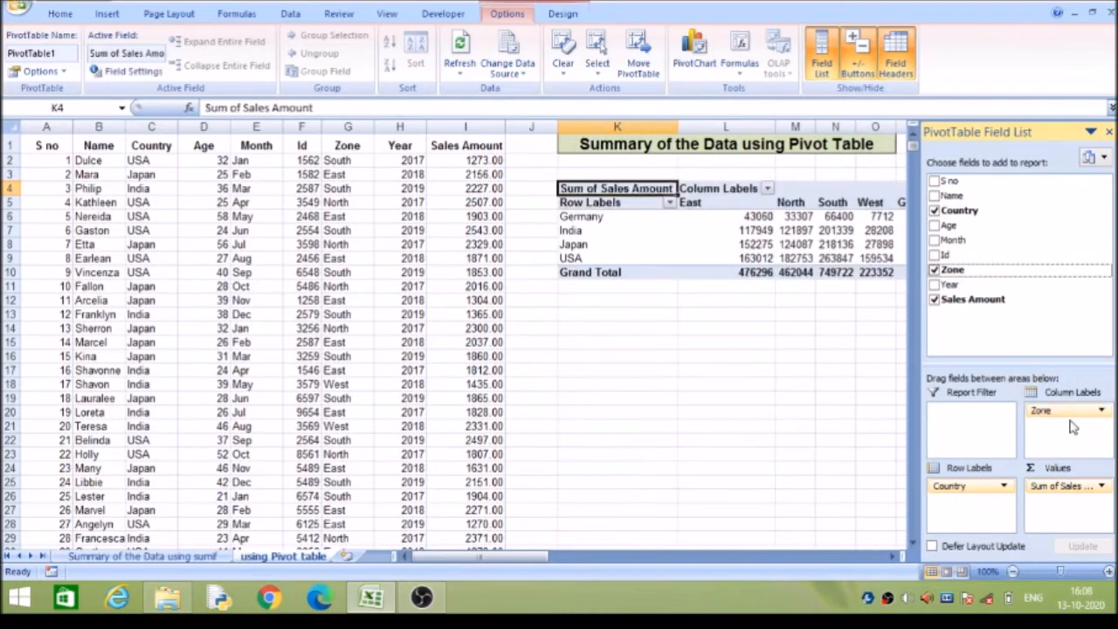
left_click(722, 194)
left_click(728, 202)
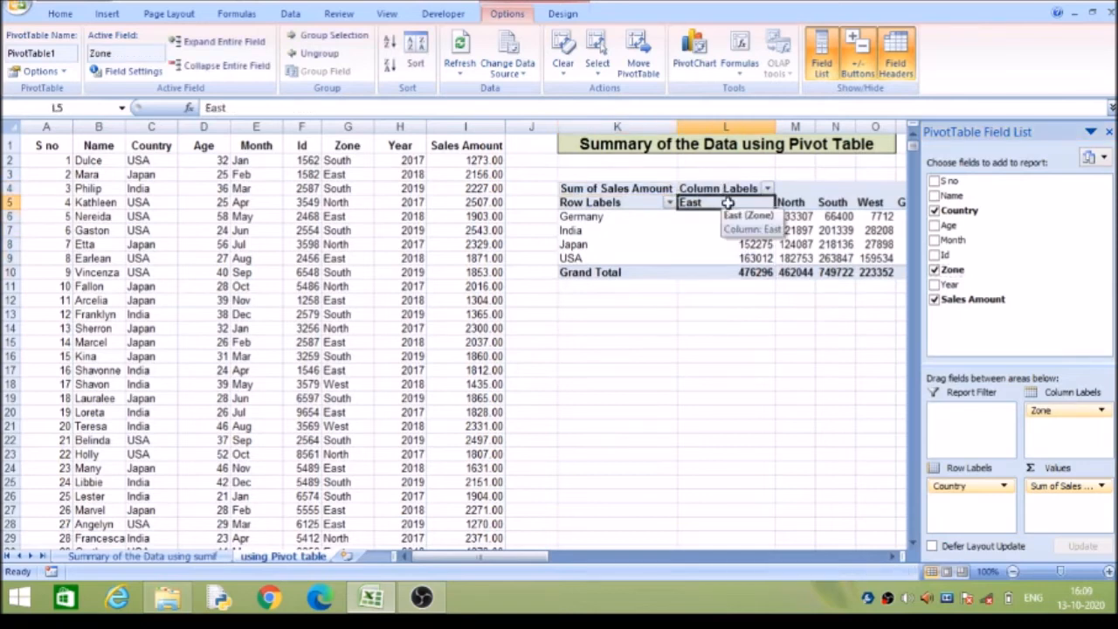
key("Right")
key("Right")
key("Right")
key("Right")
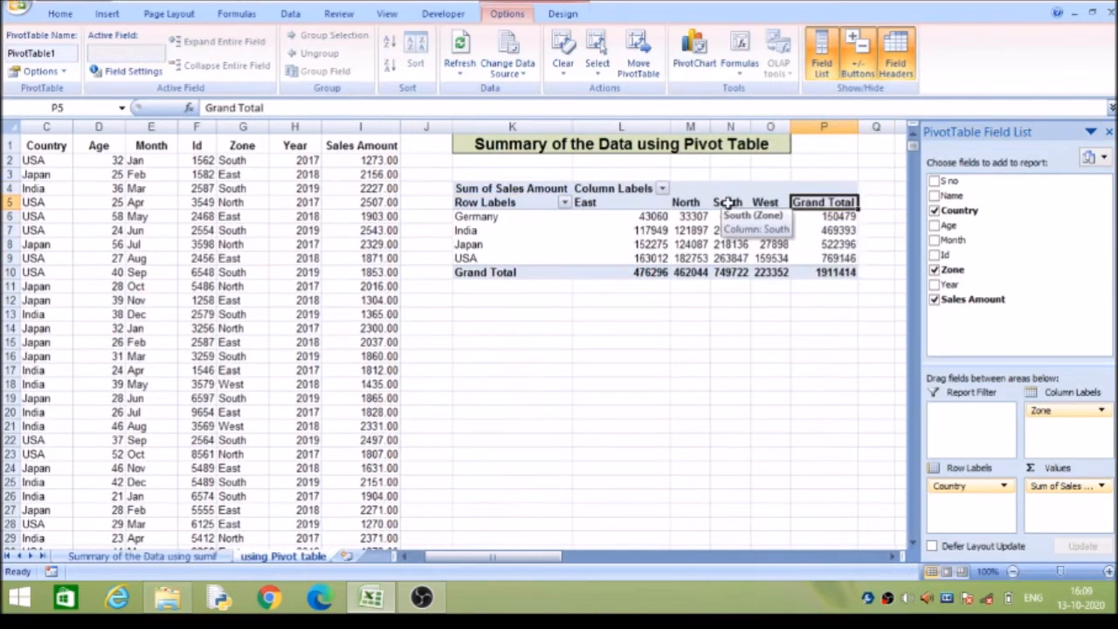
Sort the pivot table's zone columns Z to A and return them to A to Z order
left_click(663, 189)
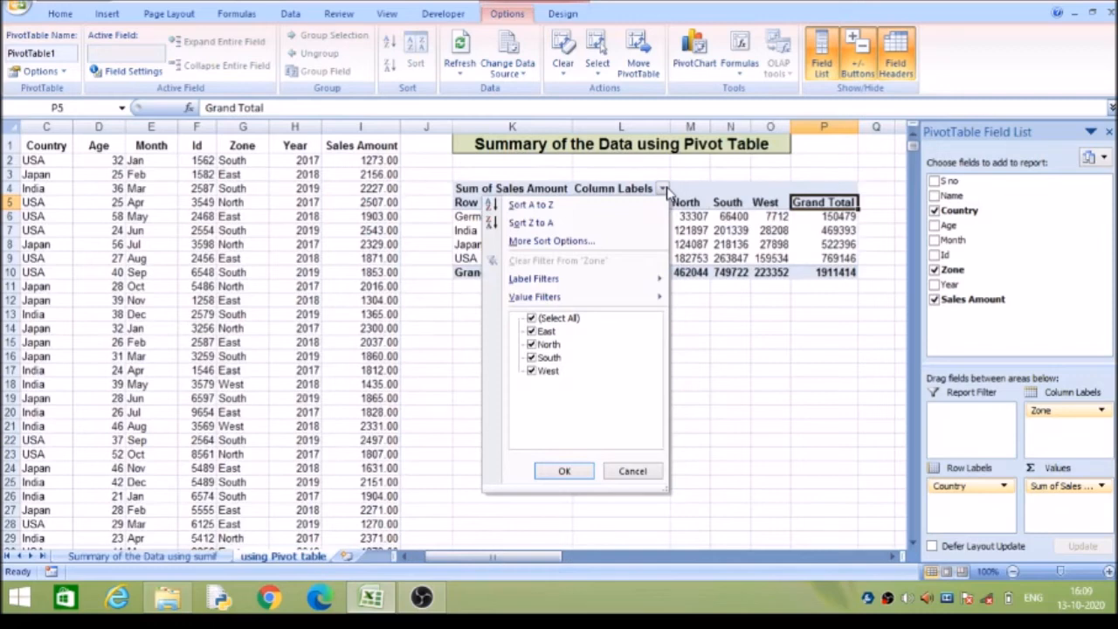
left_click(595, 224)
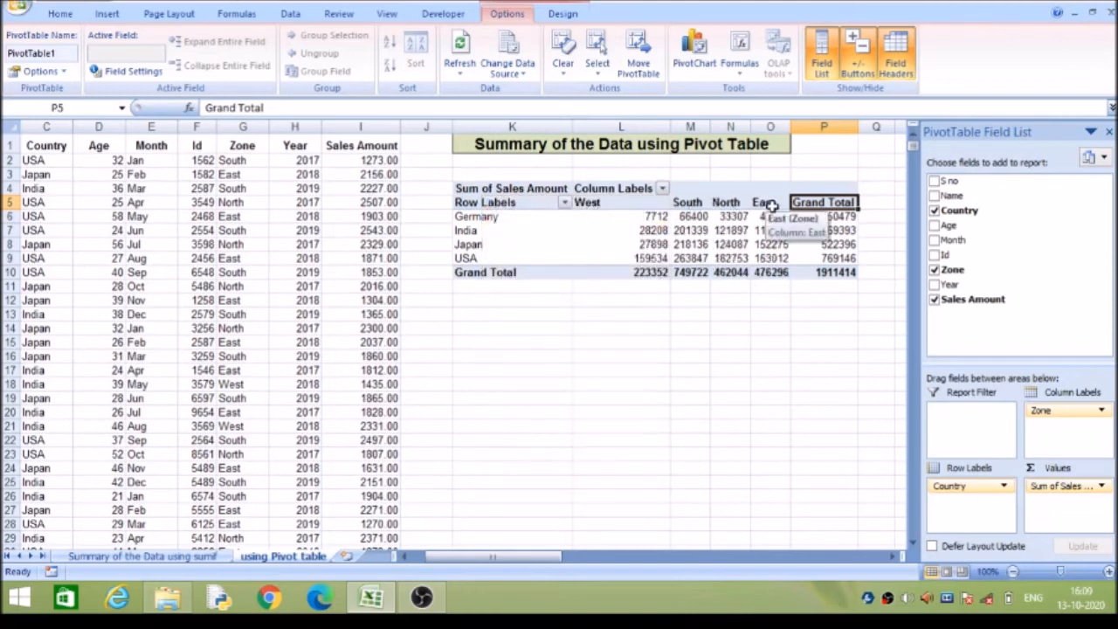
left_click(663, 189)
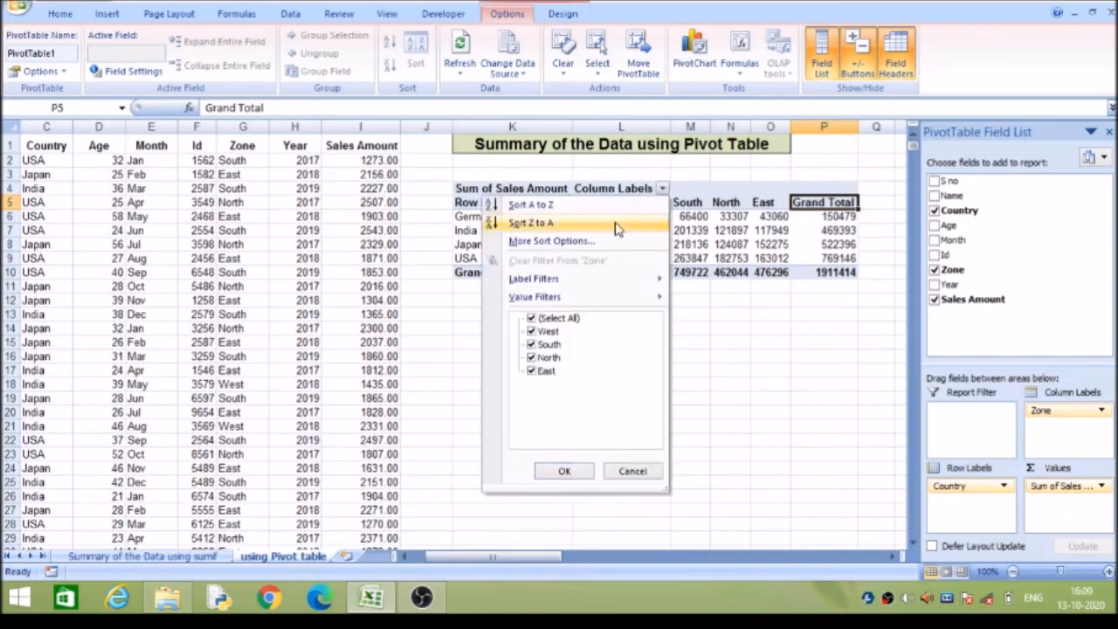
left_click(616, 207)
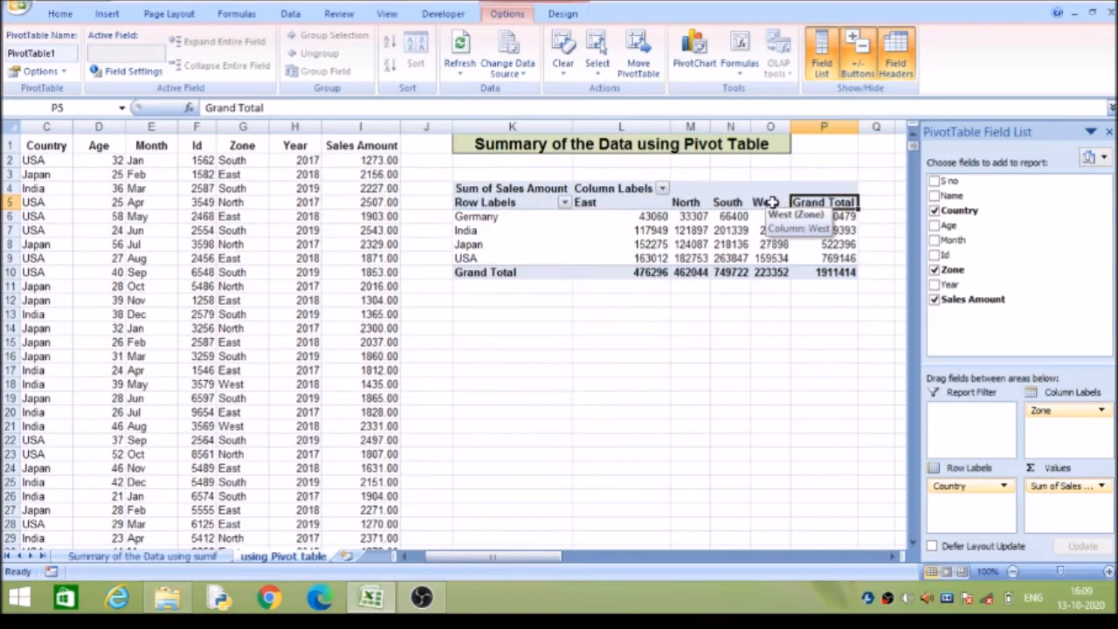
Sort the pivot table's zone columns in ascending order by Sum of Sales Amount
left_click(663, 190)
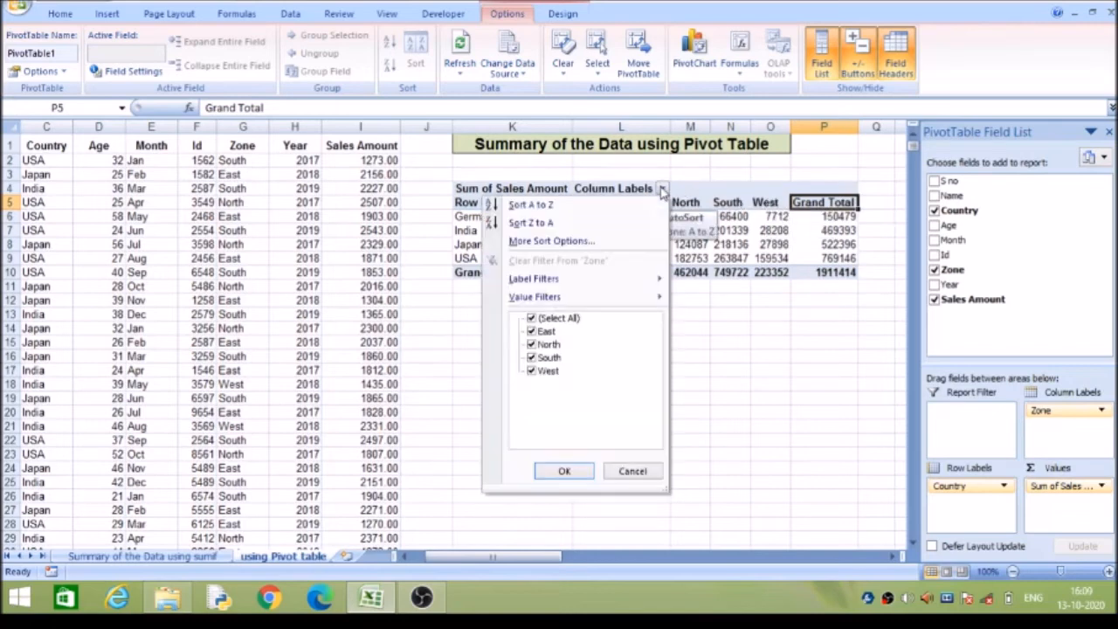
left_click(587, 242)
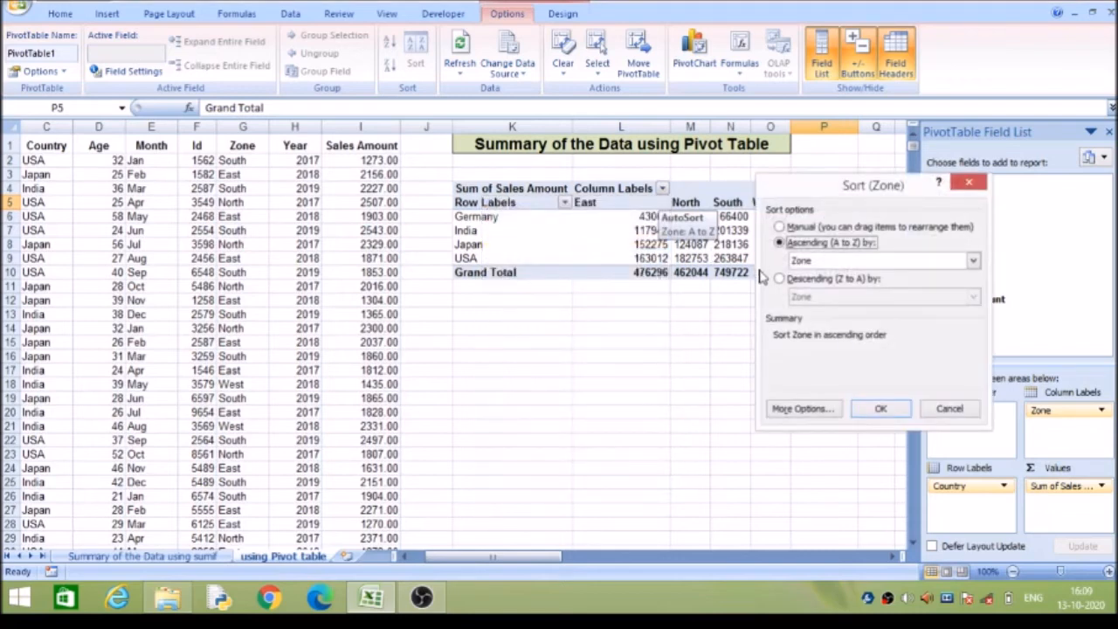
left_click(972, 262)
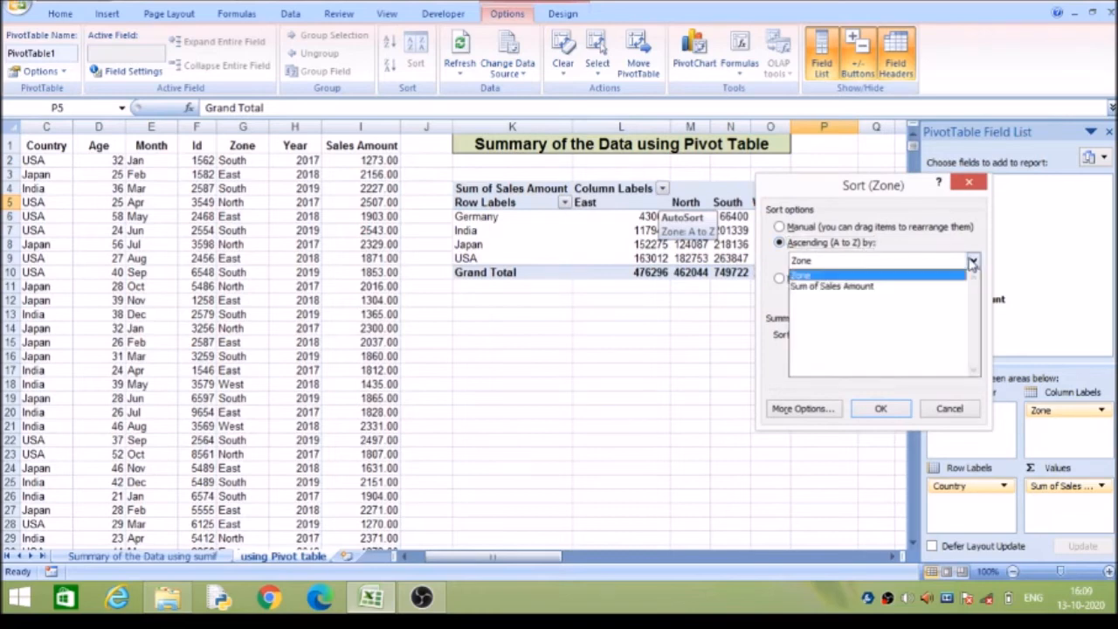
left_click(906, 286)
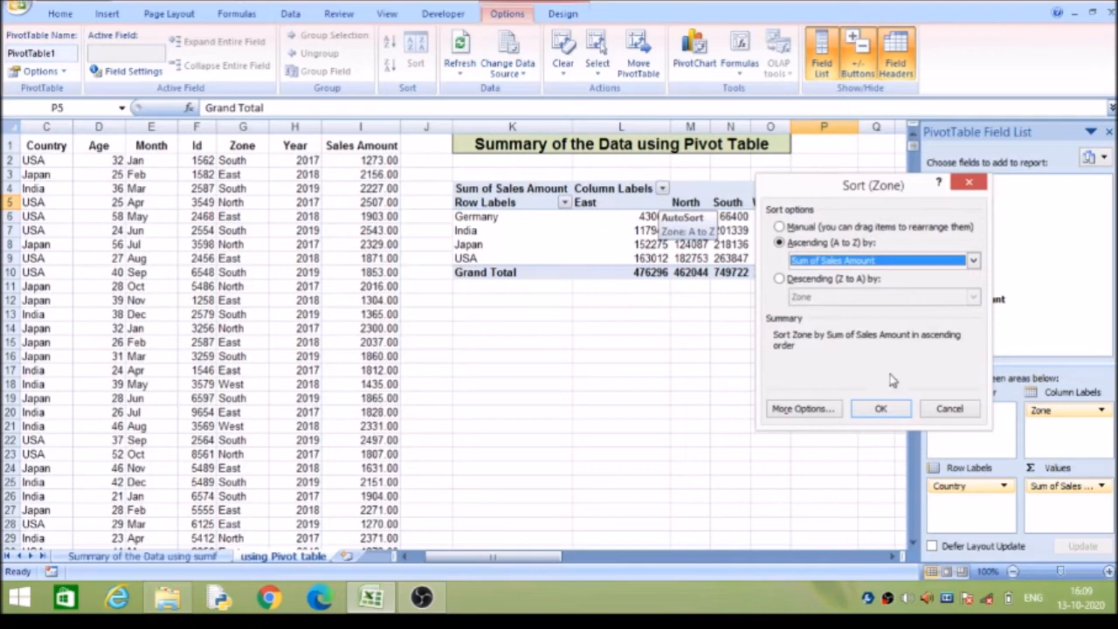
left_click(881, 408)
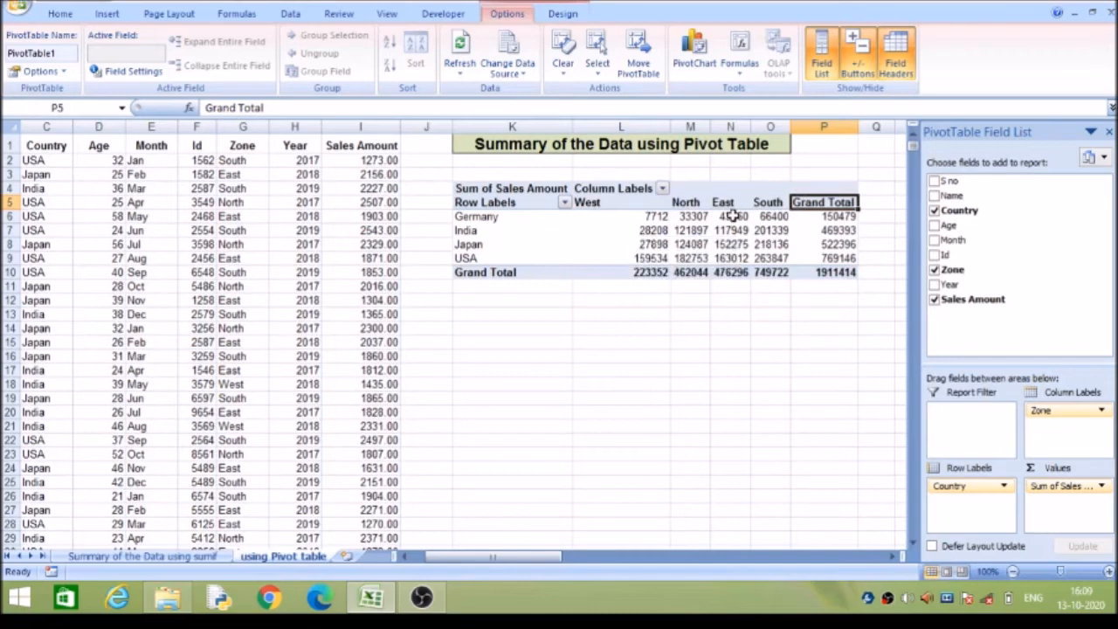
Sort the pivot table's zone columns in descending order by Sum of Sales Amount
left_click(662, 189)
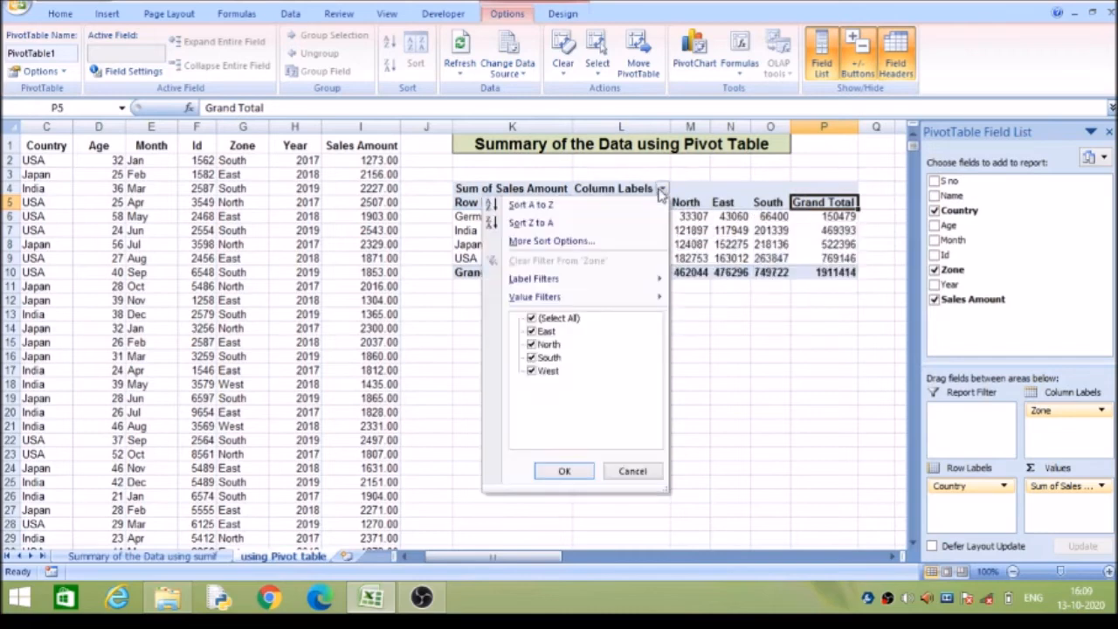
left_click(626, 255)
left_click(777, 279)
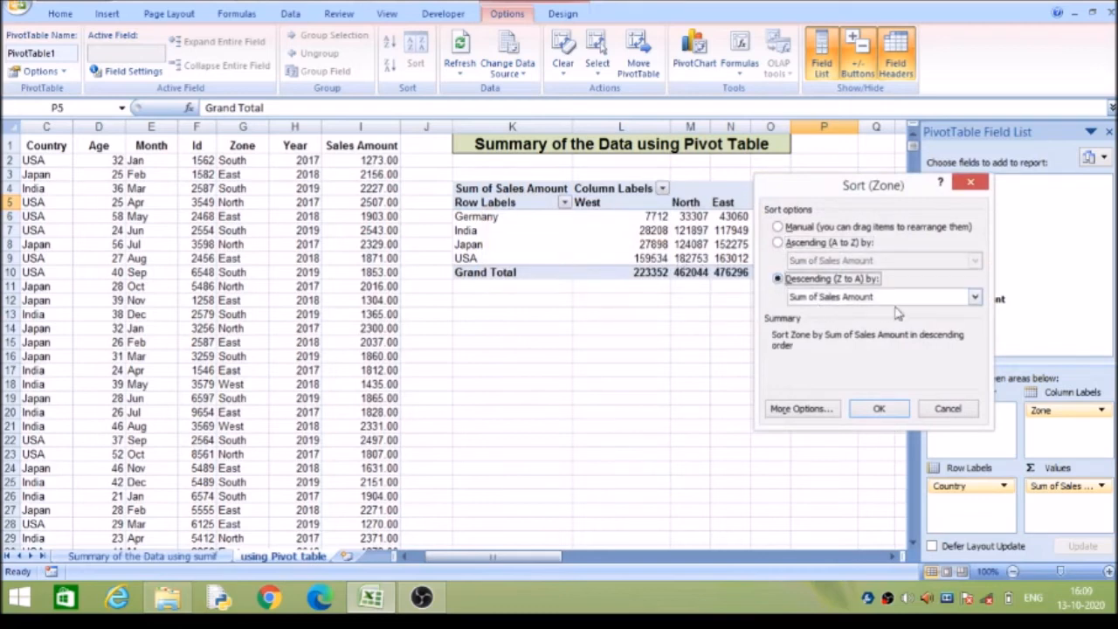
left_click(975, 298)
left_click(975, 299)
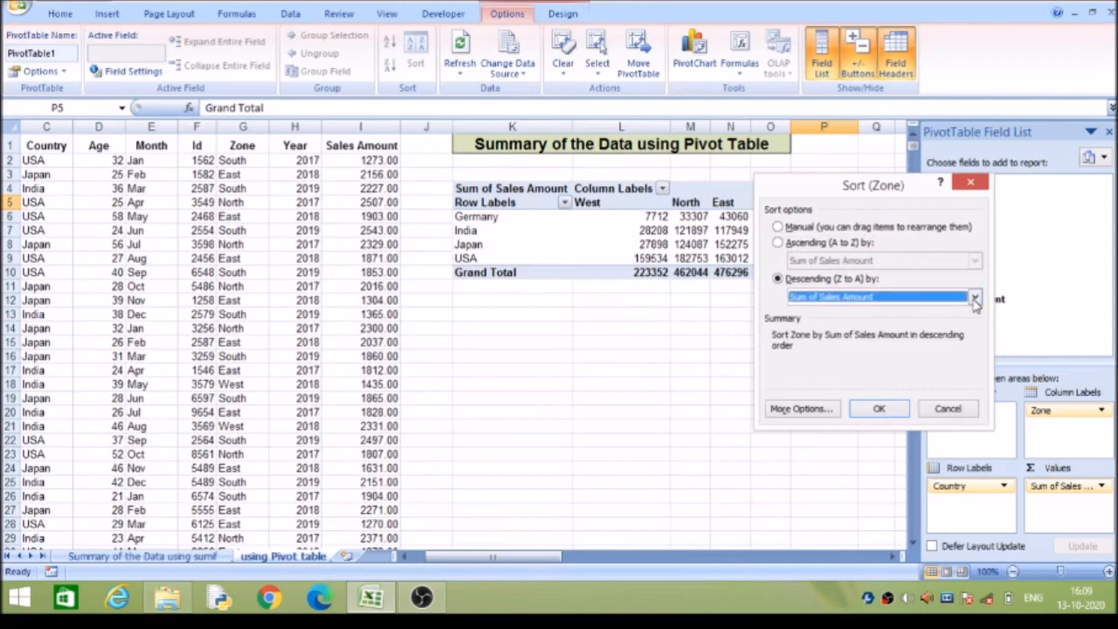
left_click(880, 409)
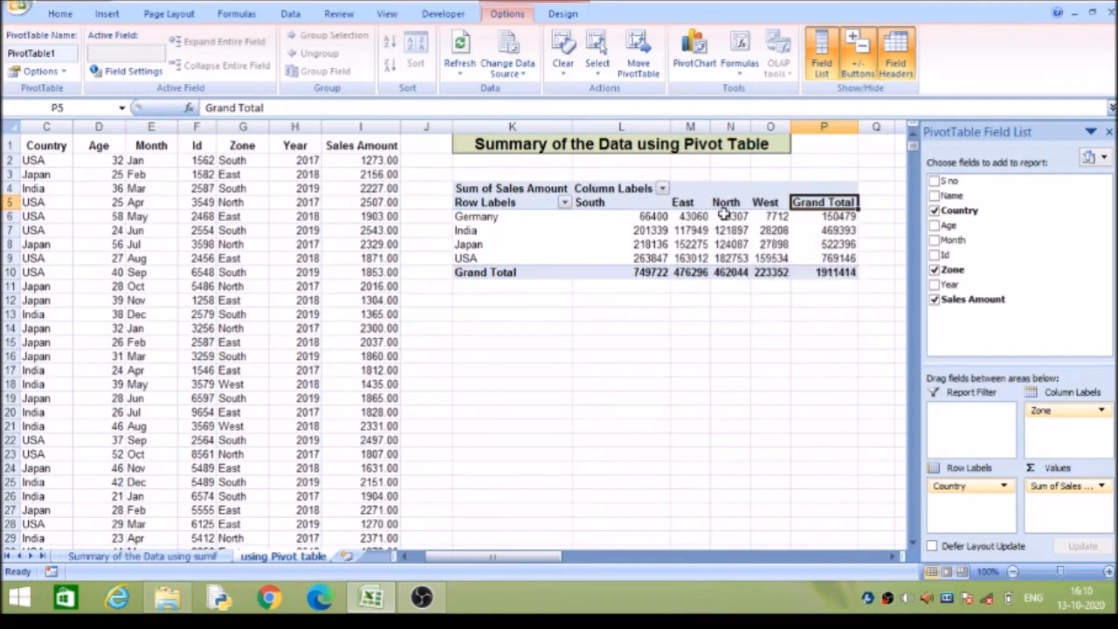
Sort the pivot table's country rows in descending order by Sum of Sales Amount
left_click(663, 217)
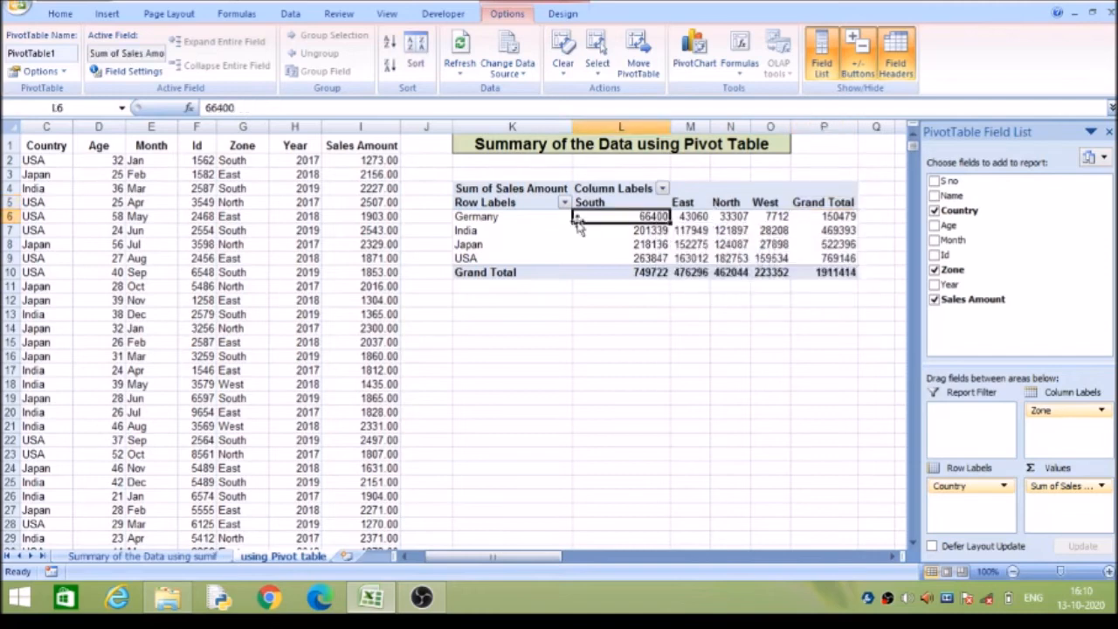
left_click(486, 218)
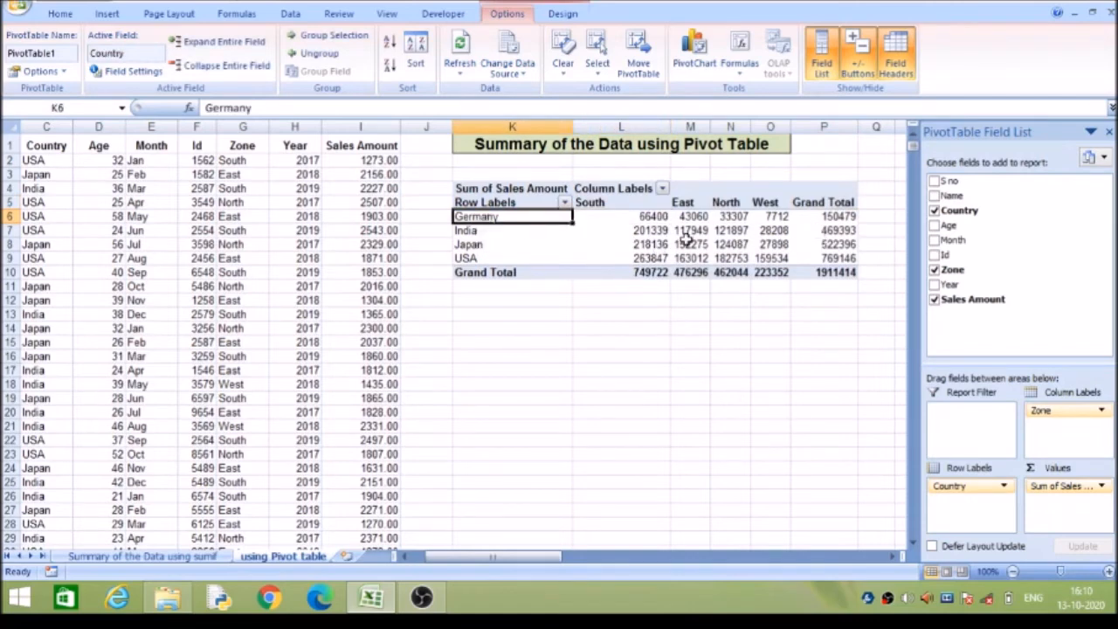
left_click(566, 203)
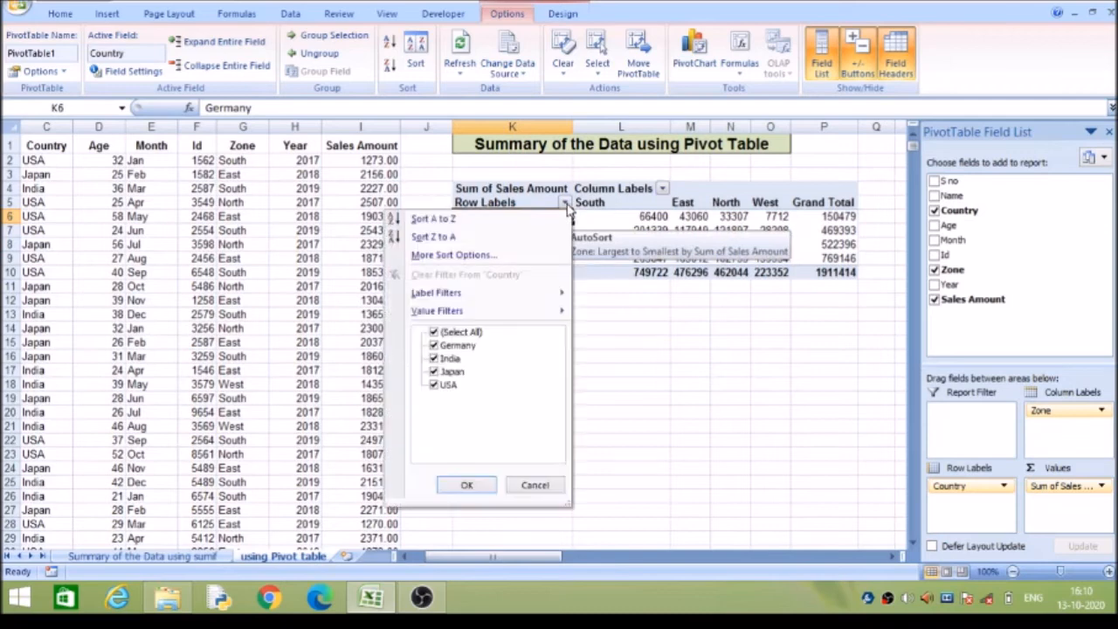
left_click(530, 255)
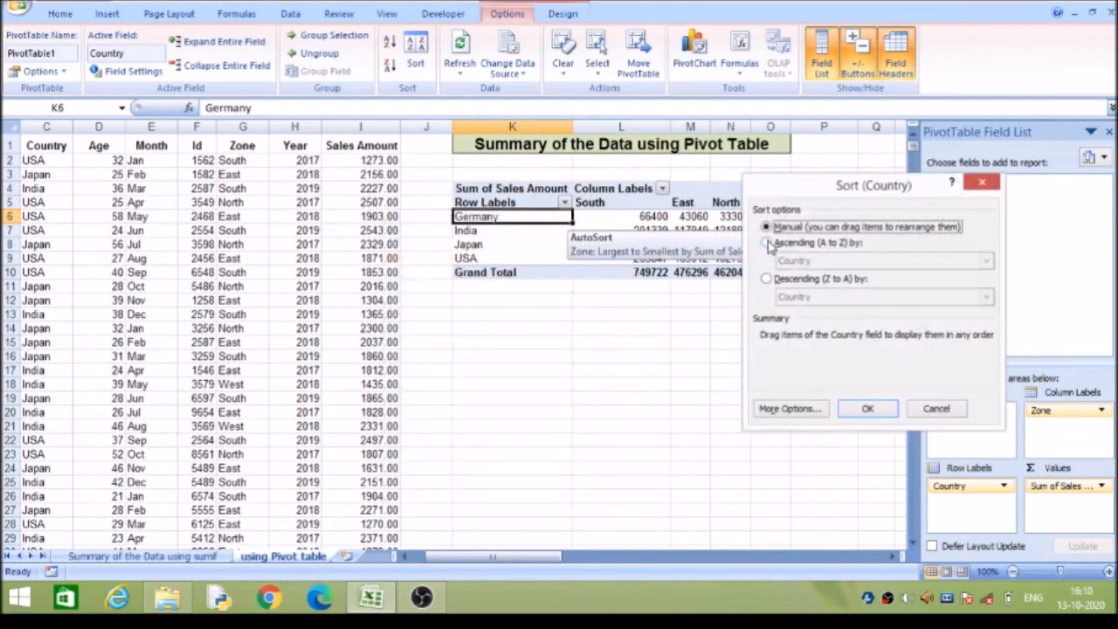
left_click(767, 280)
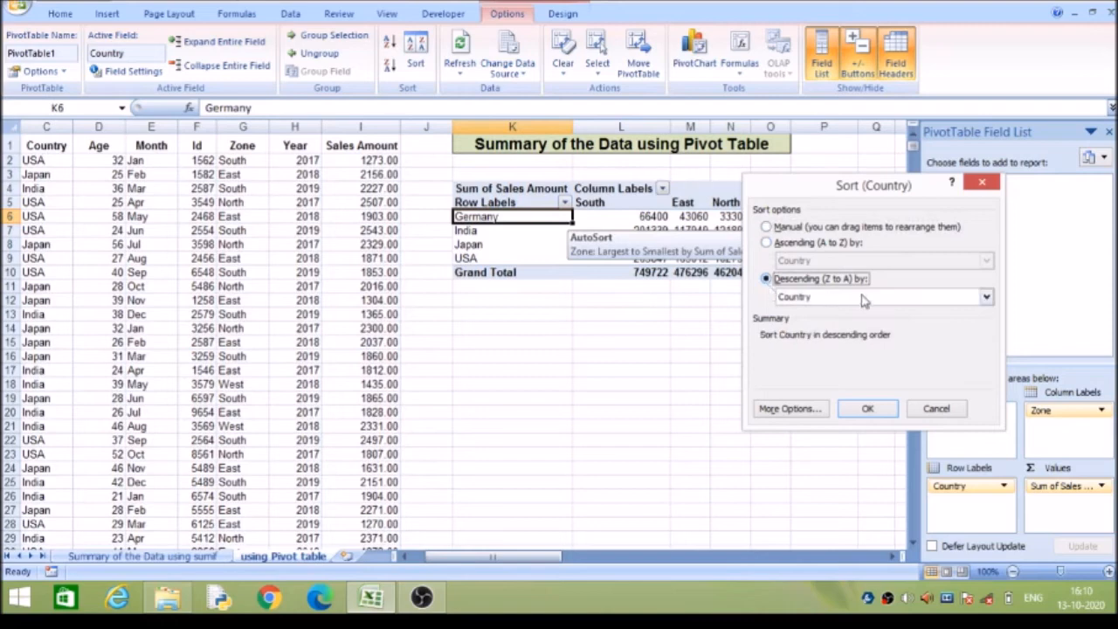
left_click(986, 297)
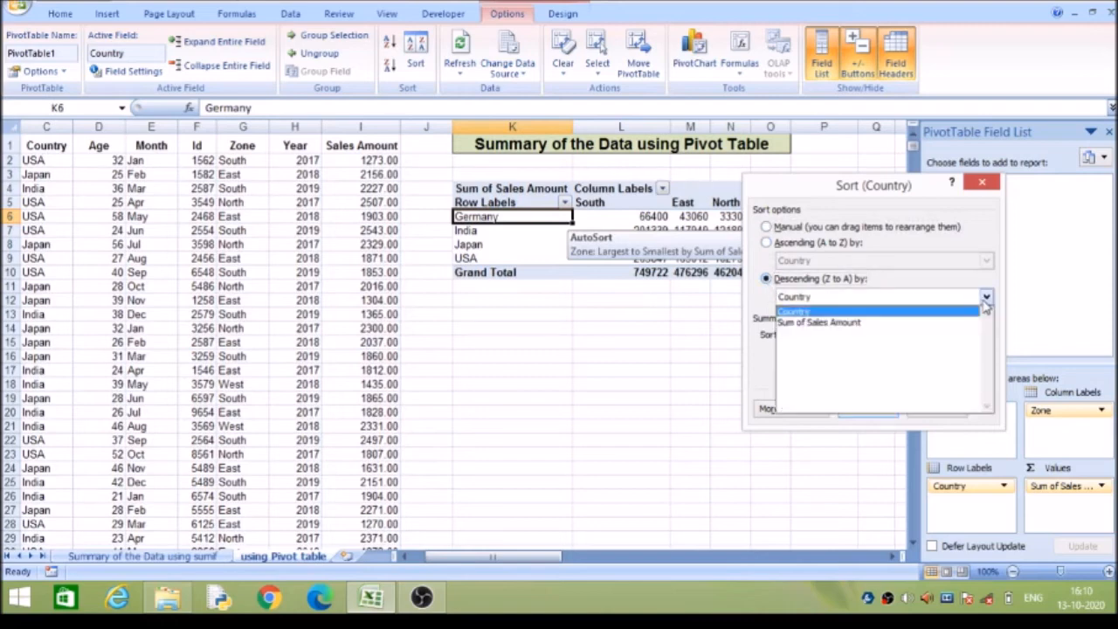
left_click(913, 334)
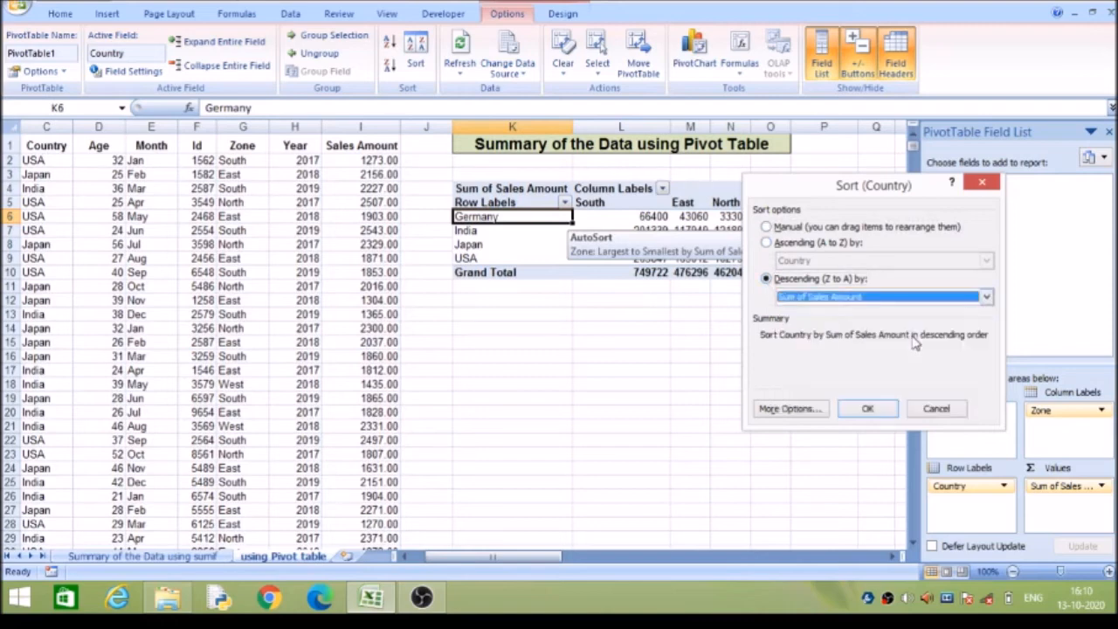
left_click(867, 408)
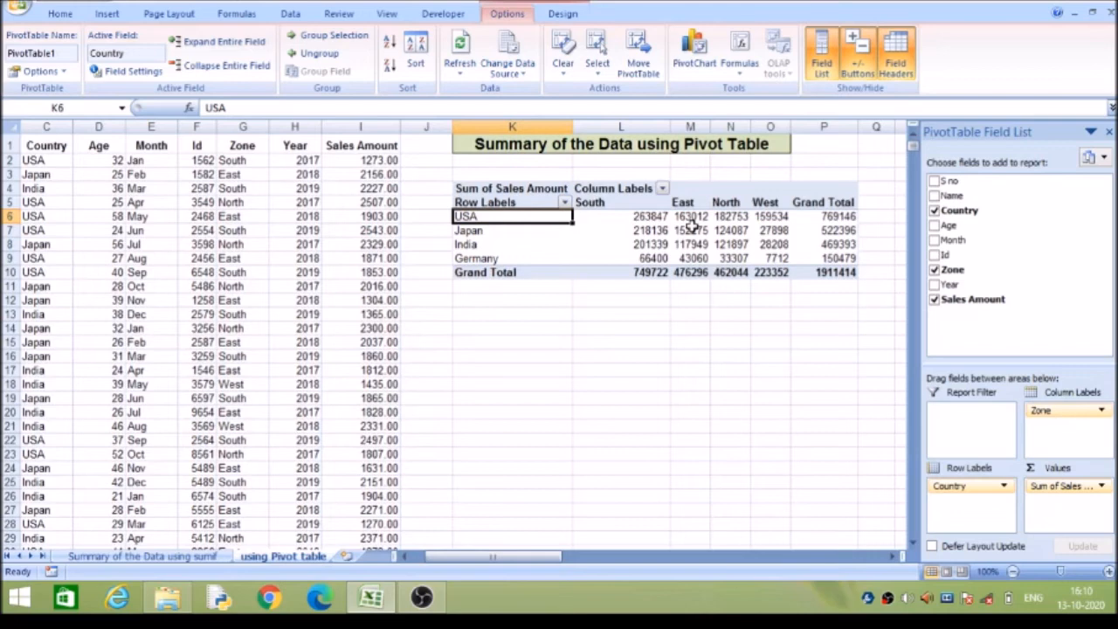
Format the pivot table's values in L6:P10 in comma style without decimals and autofit the widths of columns L to P
left_click(825, 216)
left_click_drag(825, 217, 823, 268)
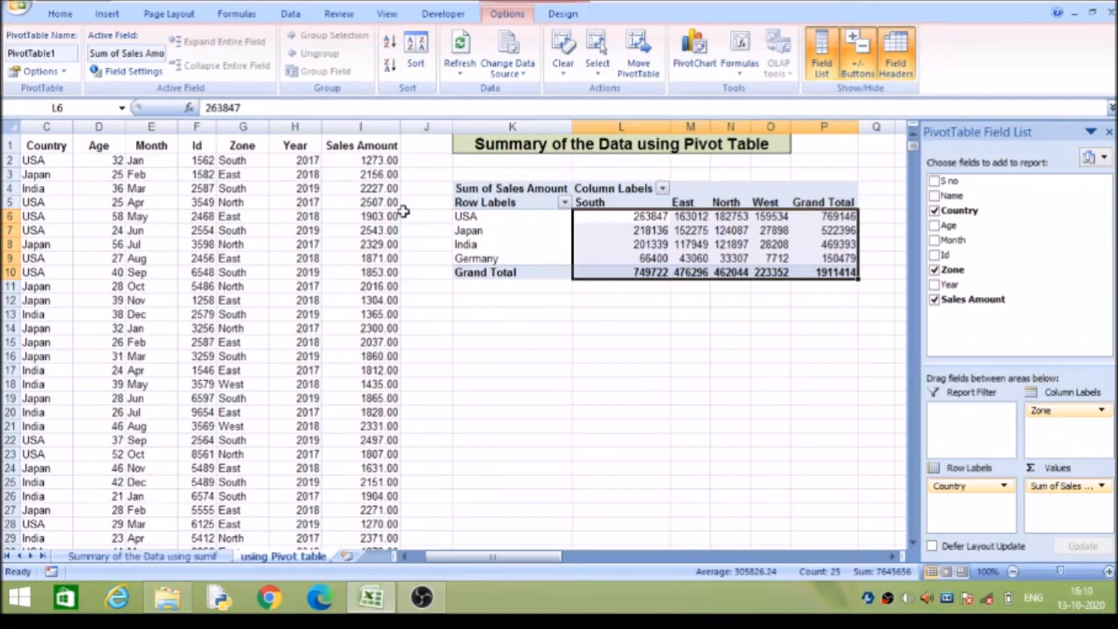
left_click(59, 14)
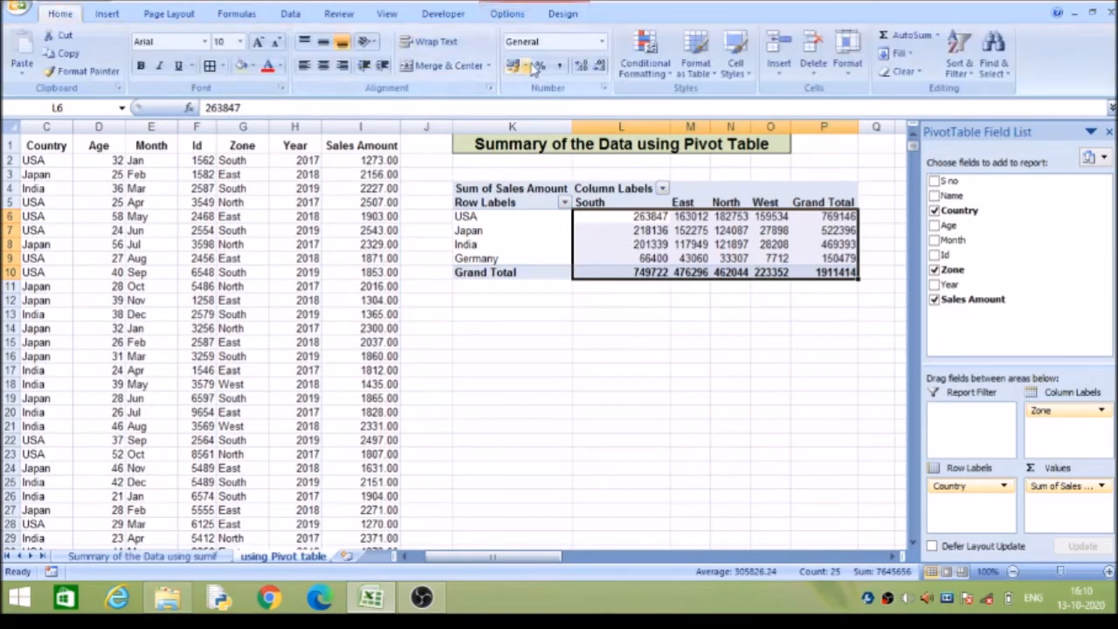
left_click(559, 67)
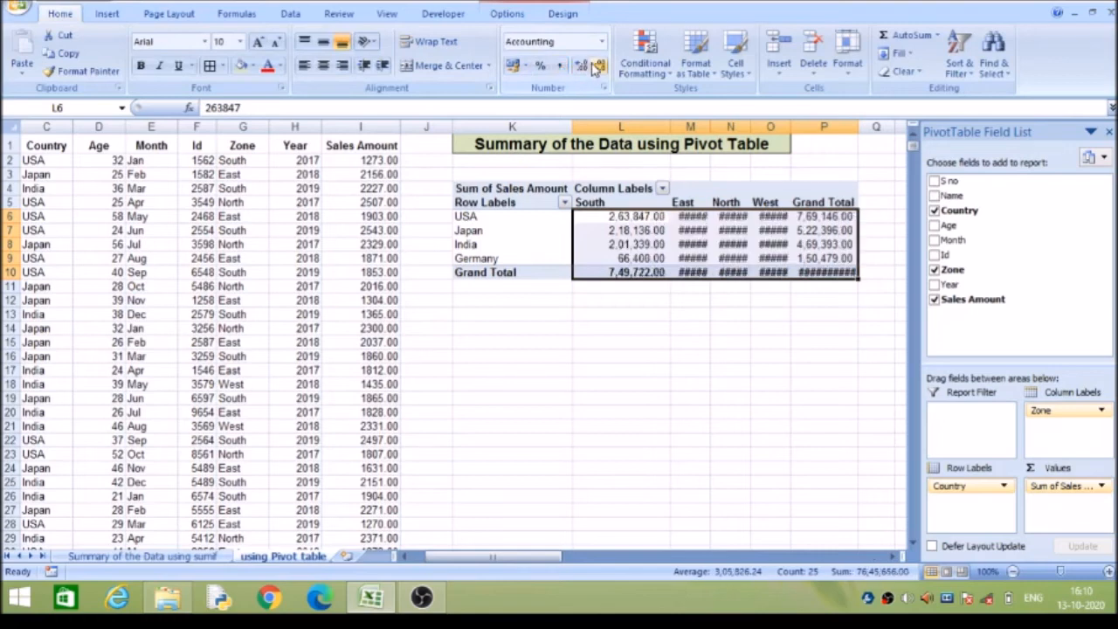
left_click(599, 66)
left_click(599, 65)
left_click_drag(622, 126, 825, 128)
double_click(788, 127)
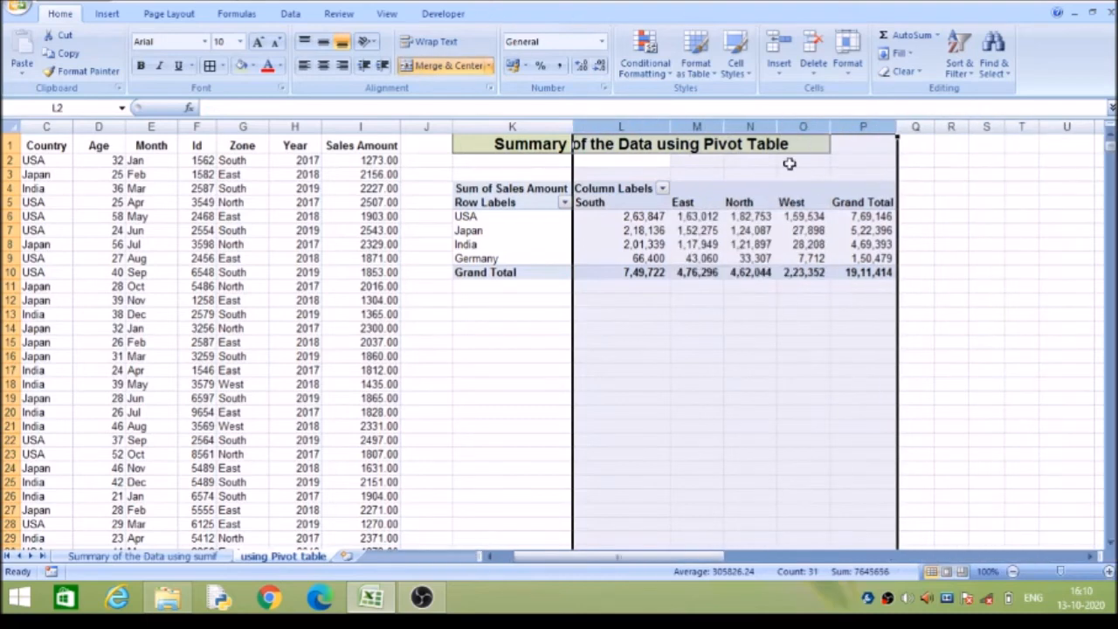
Add Month below Country in the pivot table's row labels and add Sales Amount a second time to the values
left_click(797, 229)
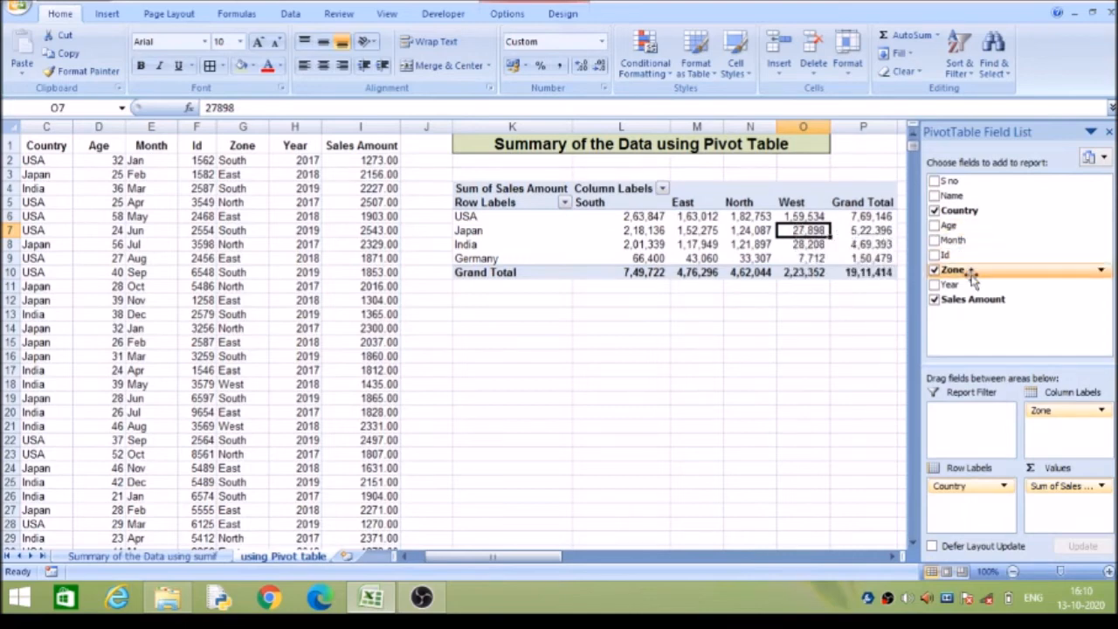
left_click_drag(961, 239, 995, 516)
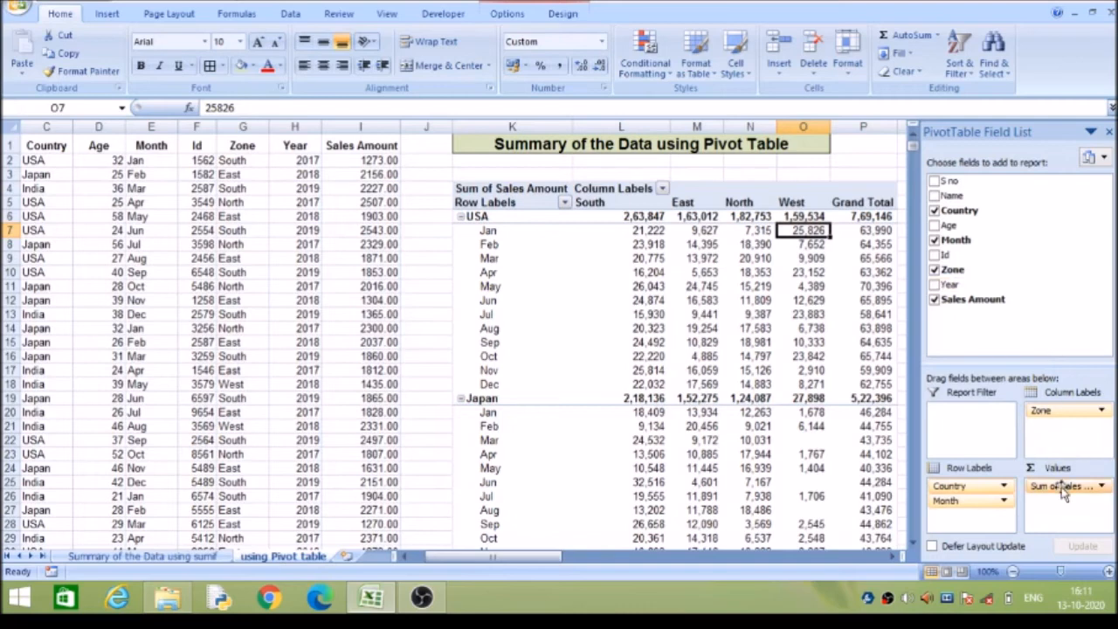
left_click_drag(982, 302, 1086, 511)
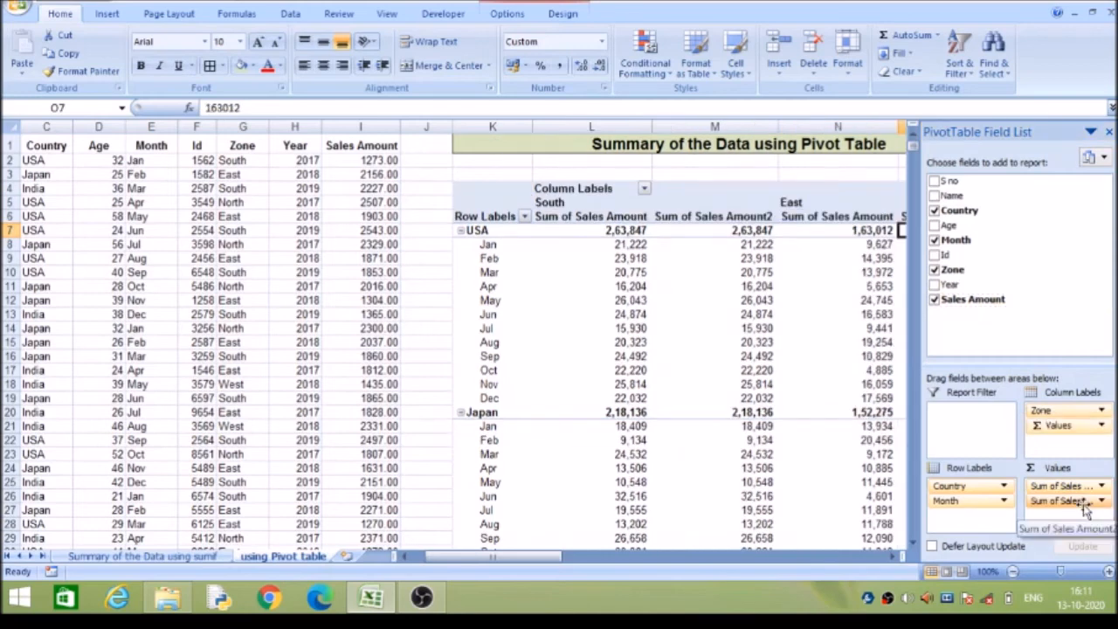
Summarize the second Sales Amount value field by Average
left_click(1102, 502)
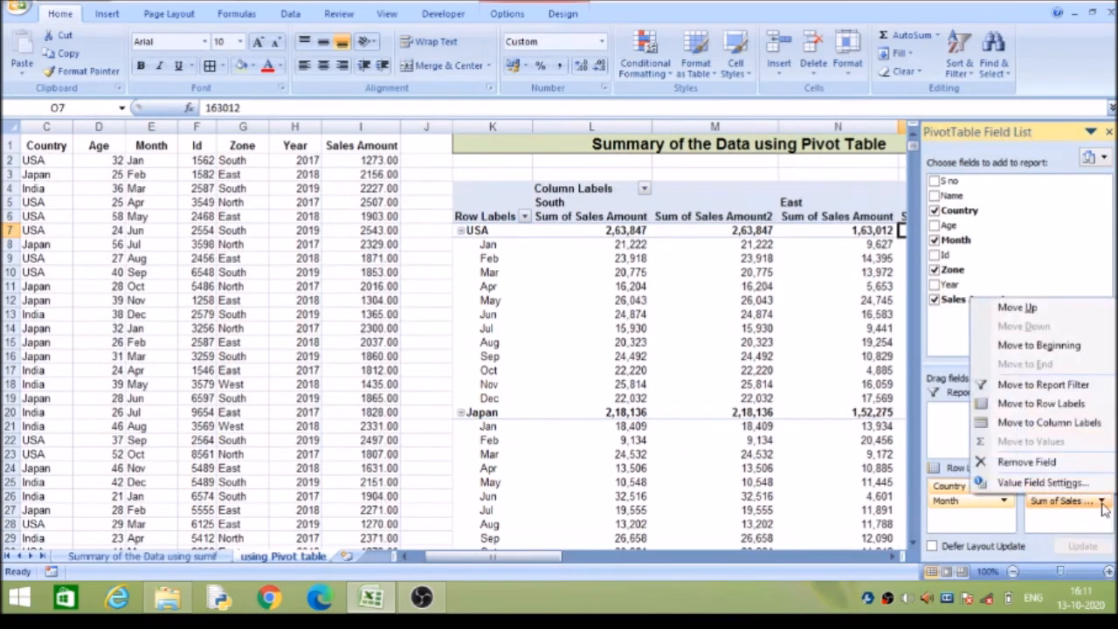
left_click(1044, 483)
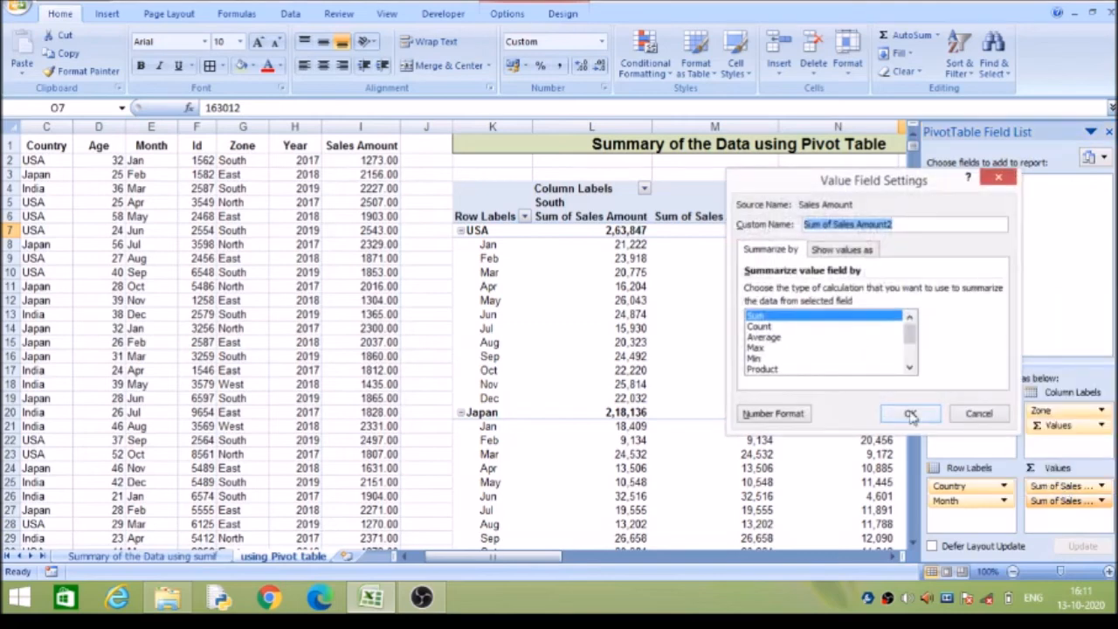
left_click(776, 339)
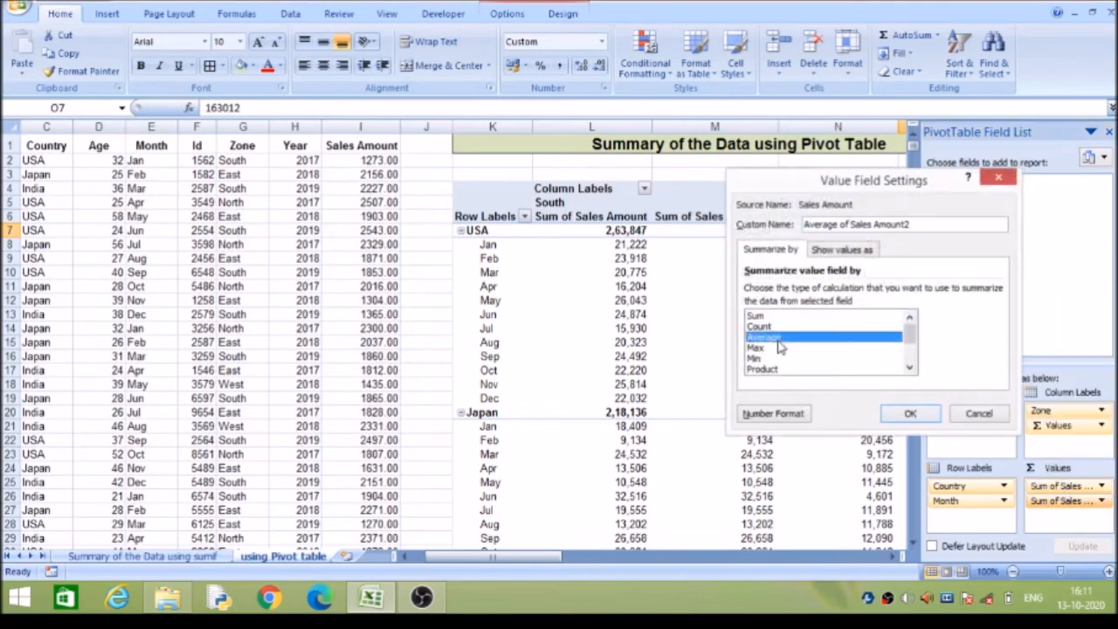
left_click(888, 419)
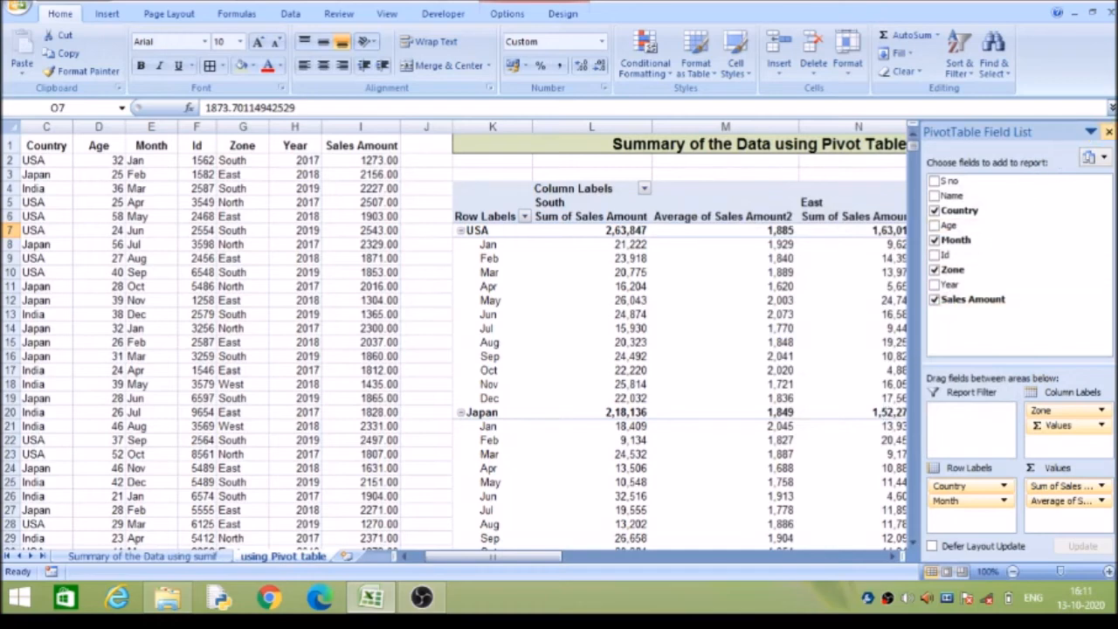
Close the pivot table's field list and go across row 7 to the Total Average of Sales Amount2 column
left_click(1109, 131)
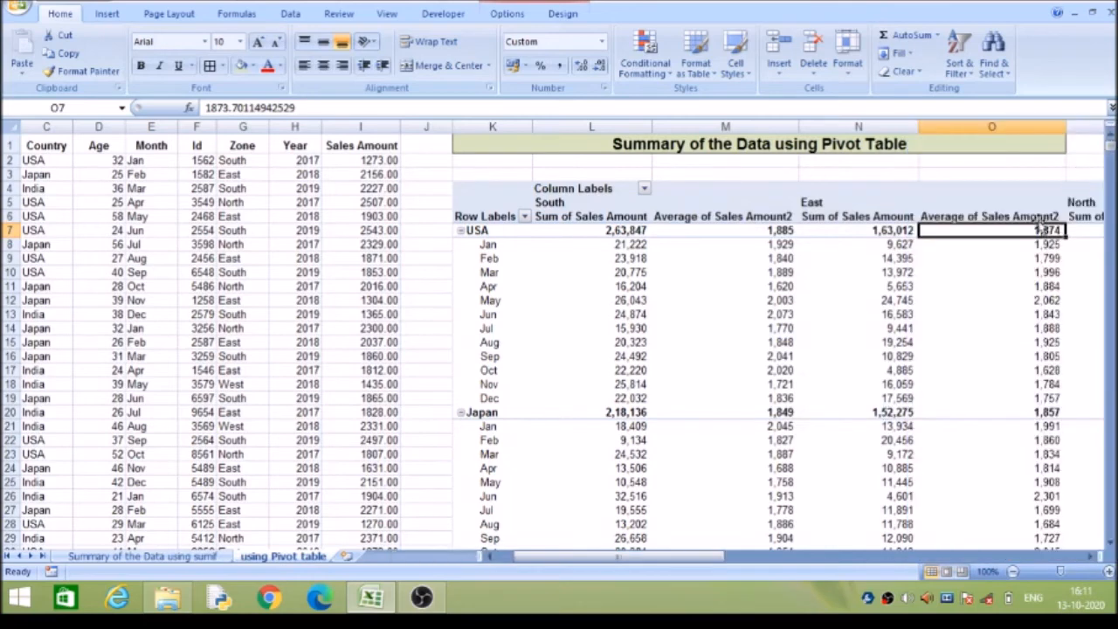
key("Right")
key("Right")
key("Right")
key("Right")
key("Right")
key("Right")
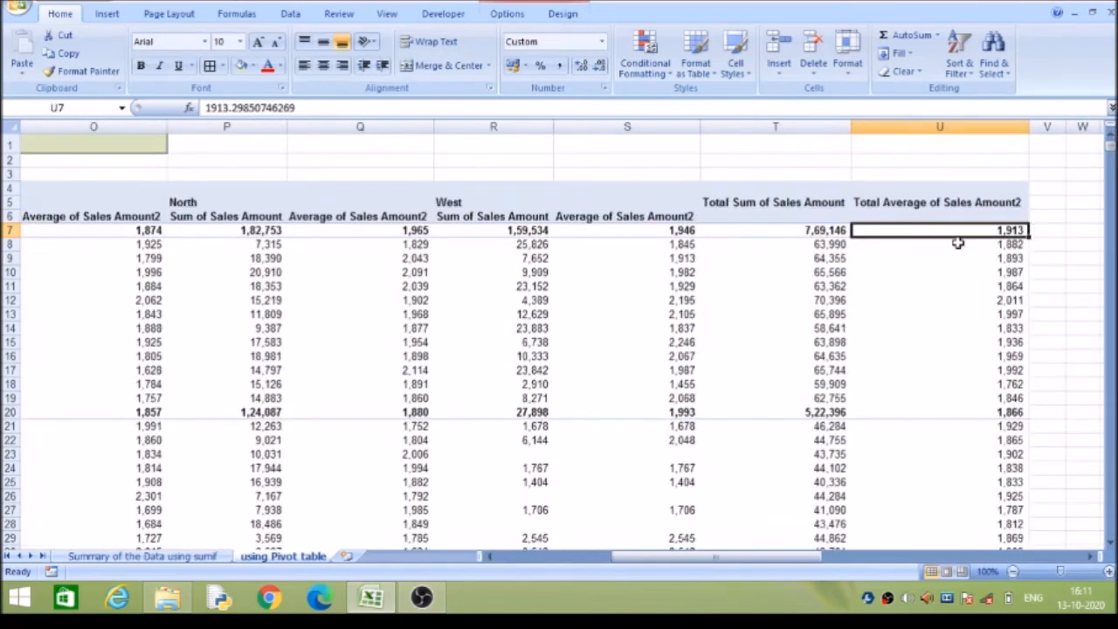
left_click(826, 272)
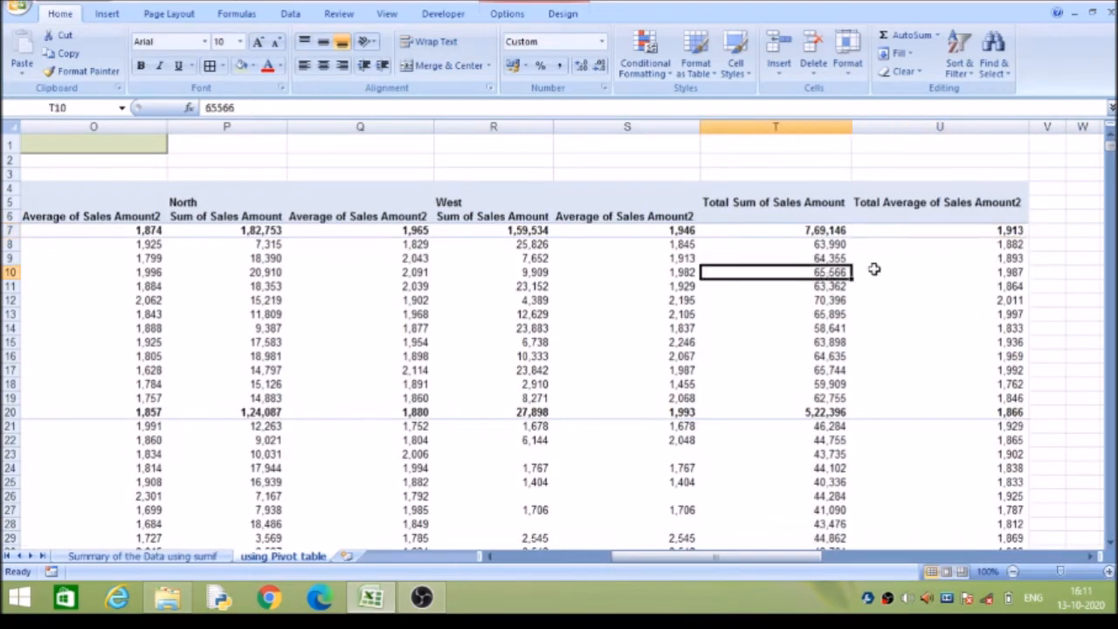
left_click(995, 233)
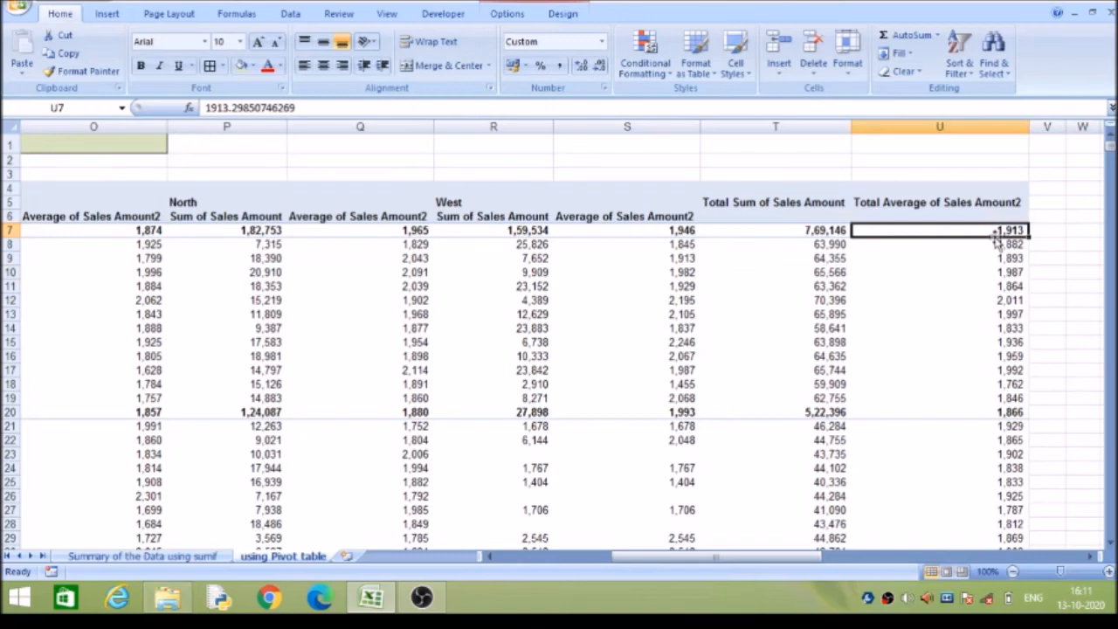
Go back across row 7 to the source Sales Amount column and select the pivot table's South zone columns
key("Left")
key("Left")
key("Left")
key("Left")
key("Left")
key("Left")
key("Left")
key("Left")
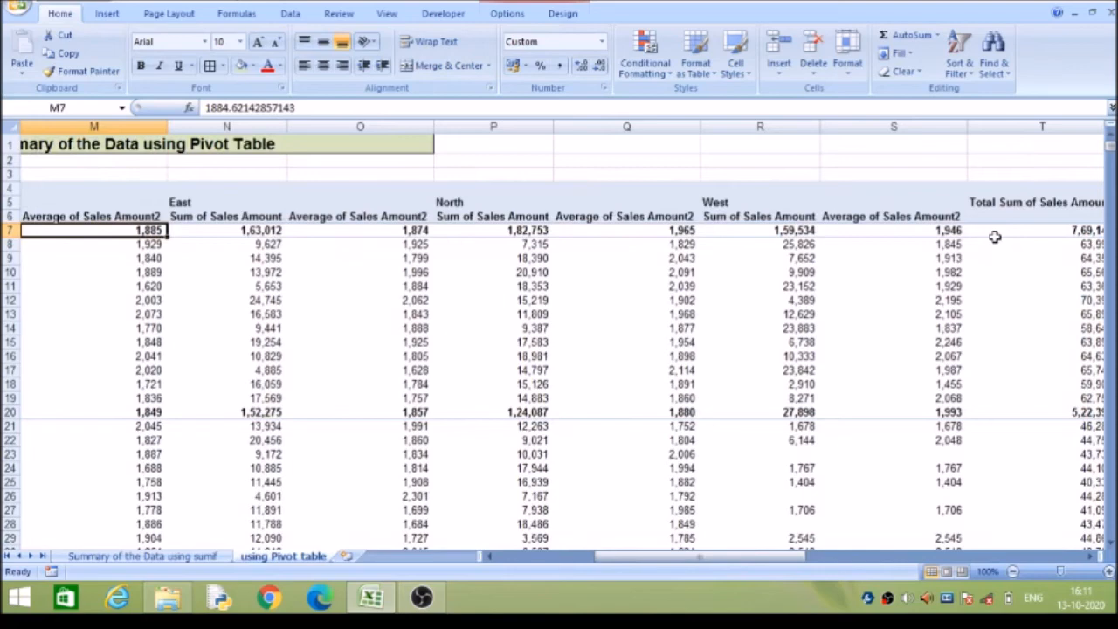
key("Left")
key("Left")
key("Left")
key("Left")
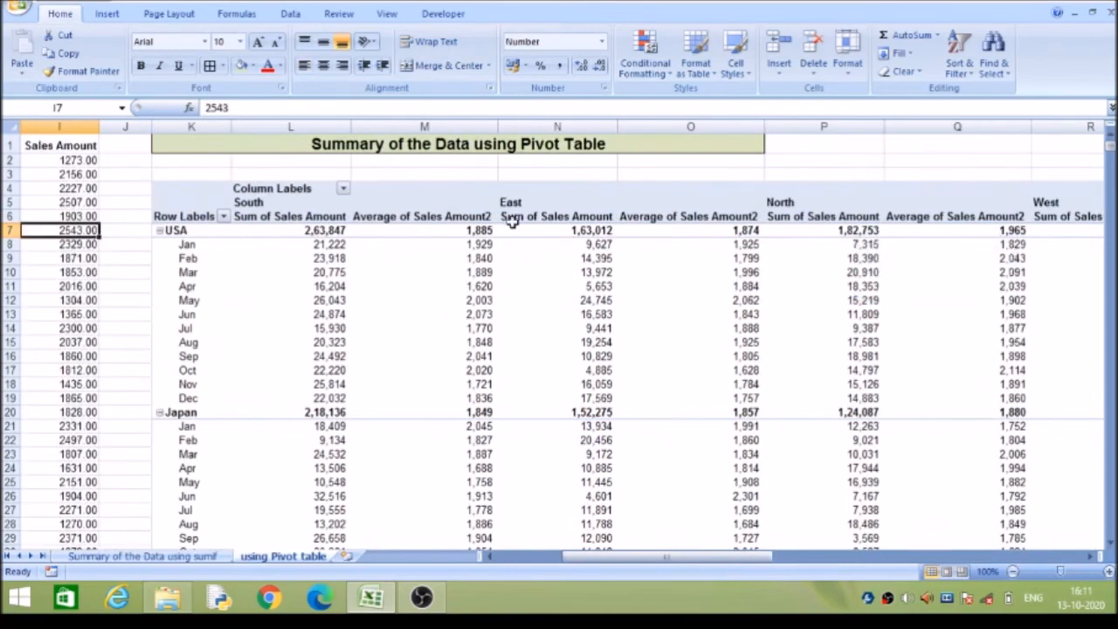
left_click(431, 190)
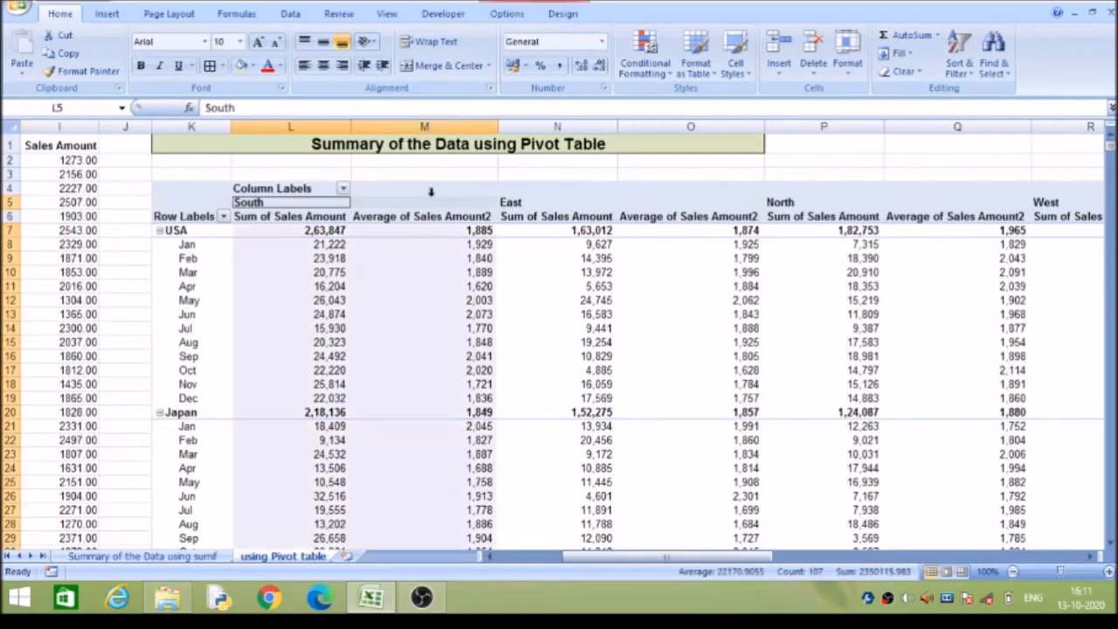
Turn off the Zone subtotal in the pivot table and bring back its field list
left_click(402, 207)
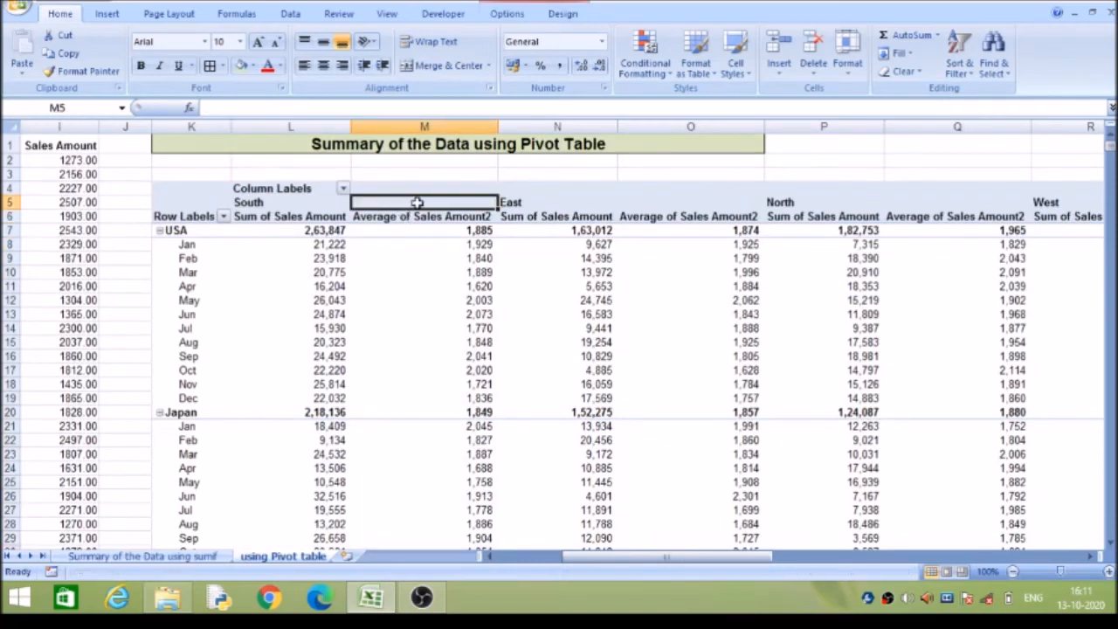
right_click(421, 205)
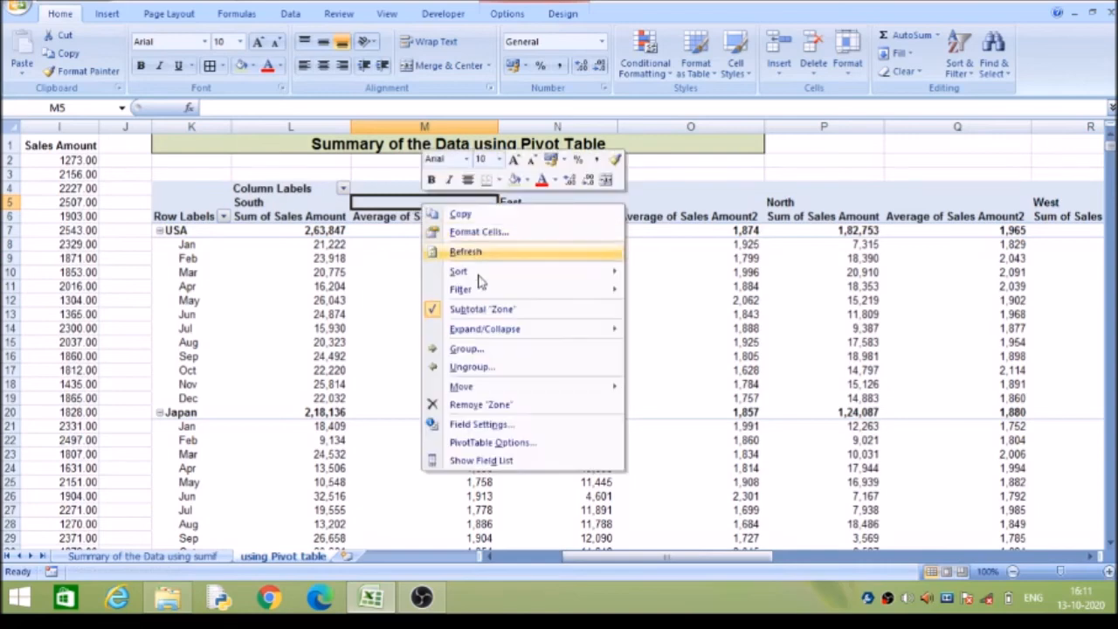
left_click(480, 309)
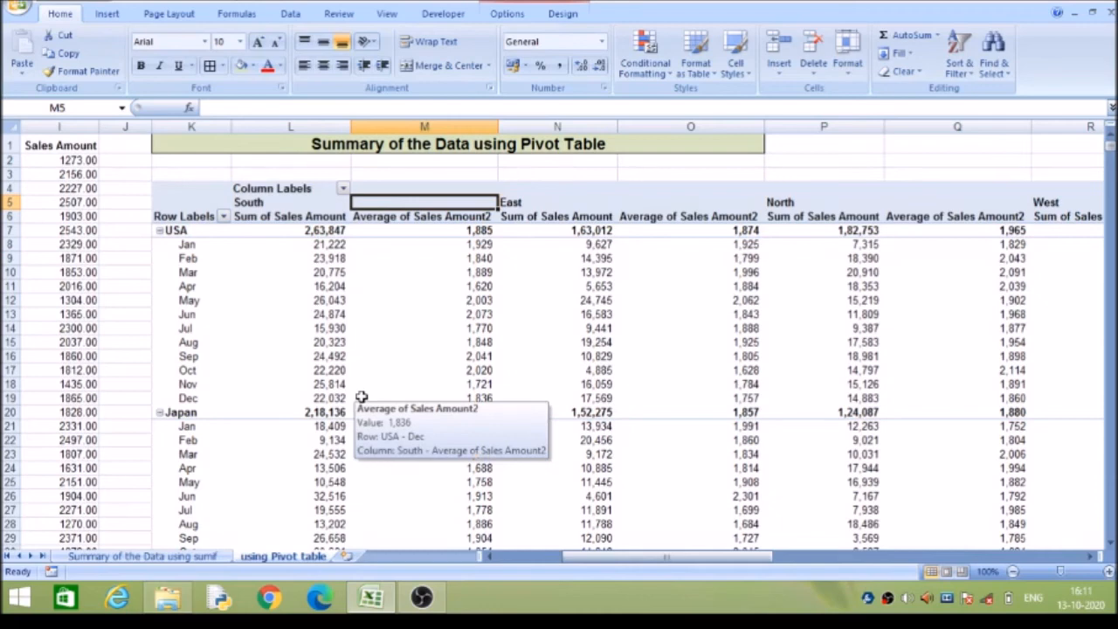
right_click(452, 201)
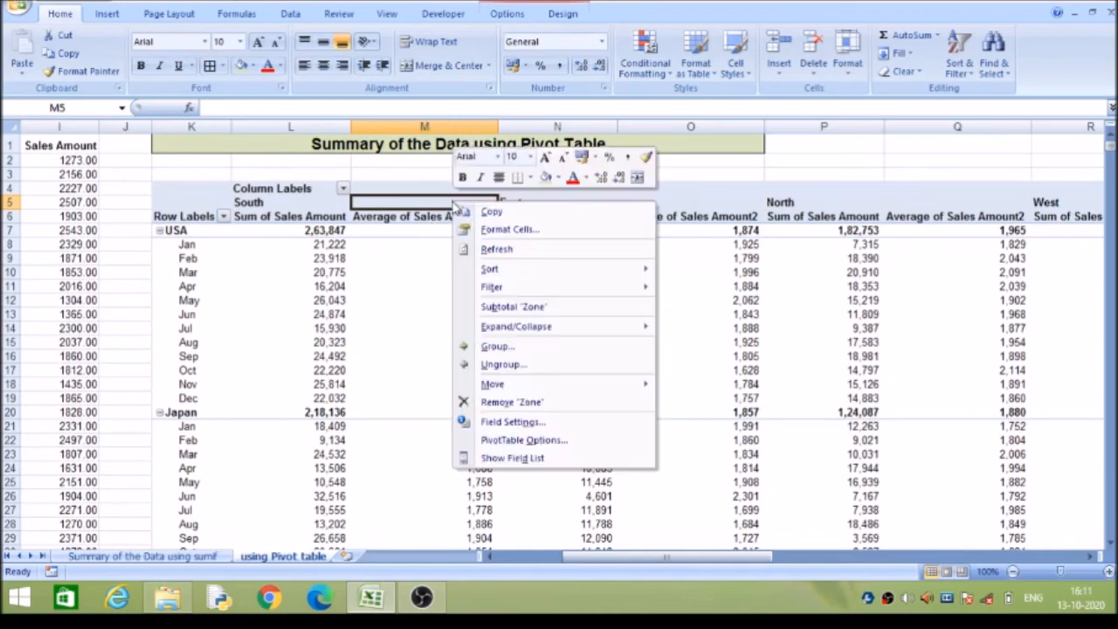
left_click(513, 459)
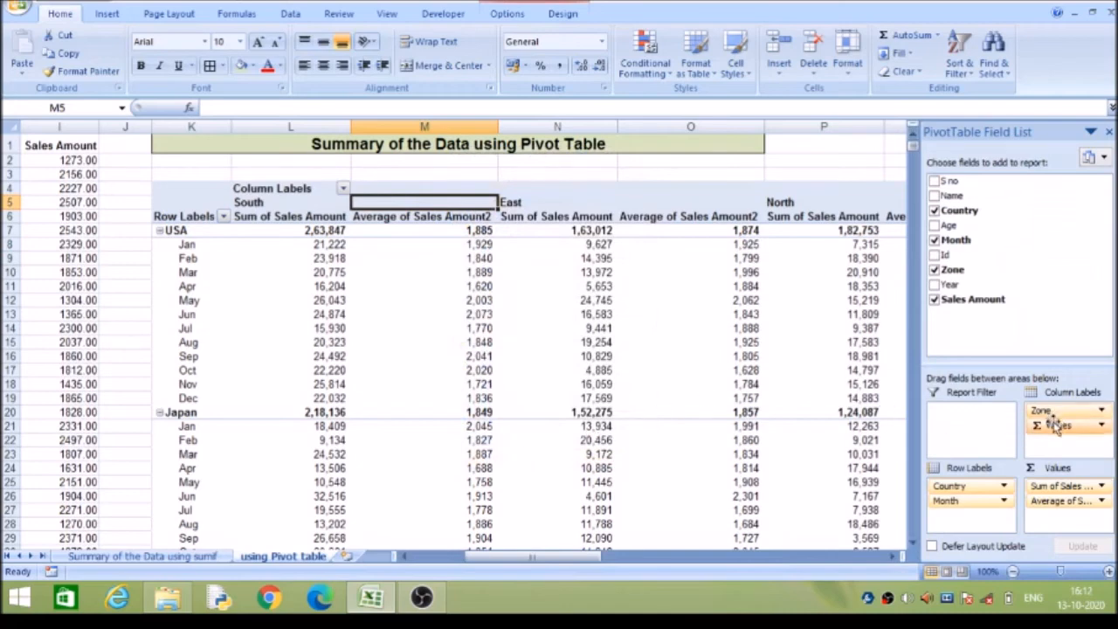
Rearrange the pivot table to Country and Zone as row labels, Month as column labels and only Sum of Sales Amount as values
left_click_drag(1054, 428, 1040, 357)
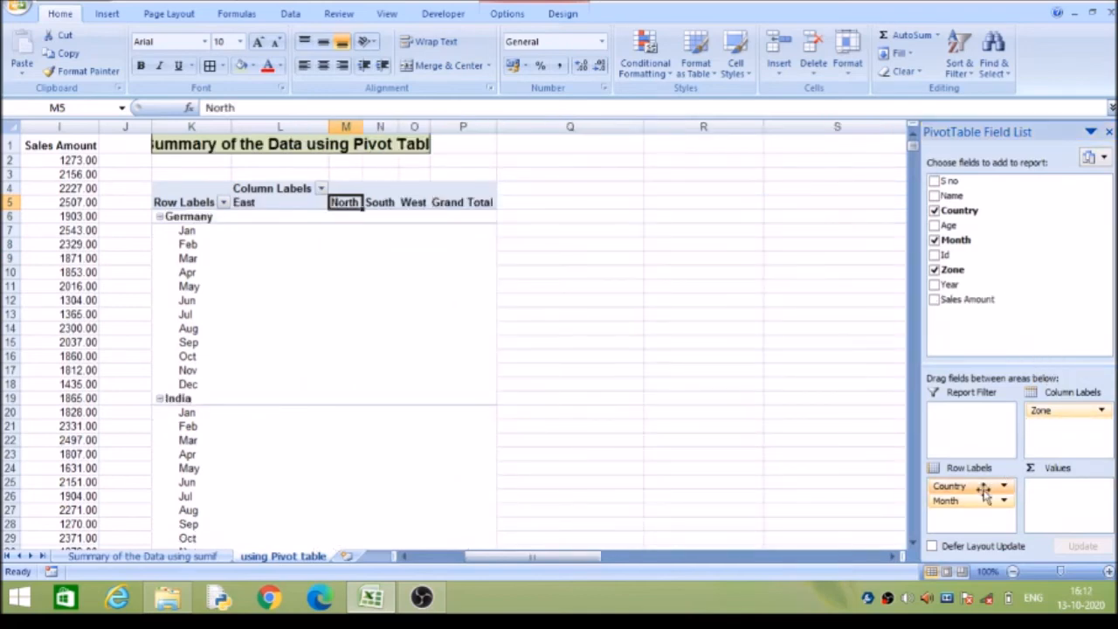
mouse_move(974, 500)
left_mouse_down()
mouse_move(1049, 464)
mouse_move(1054, 438)
mouse_move(1023, 457)
mouse_move(1010, 499)
mouse_move(979, 511)
left_mouse_up()
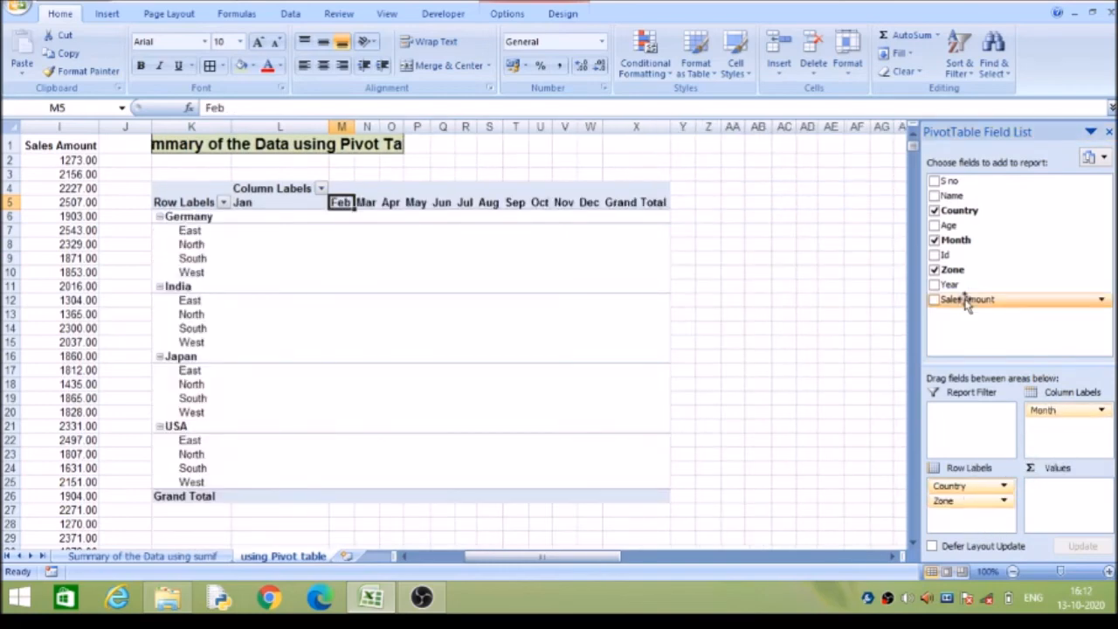
left_click_drag(967, 302, 1067, 504)
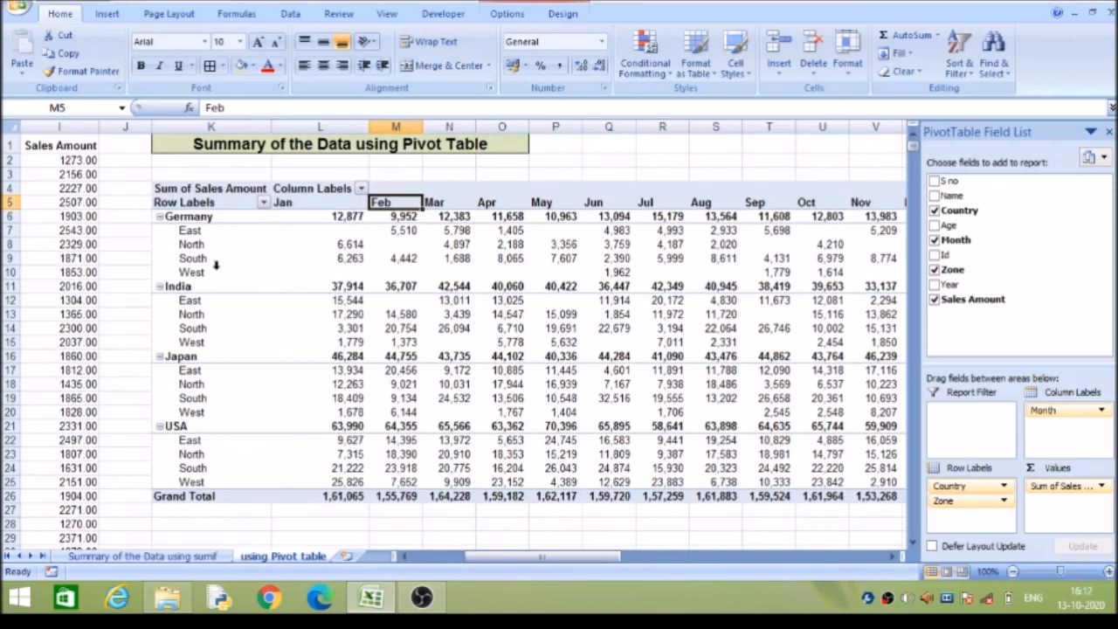
Turn off the "For empty cells show" option in the PivotTable Options
left_click(308, 191)
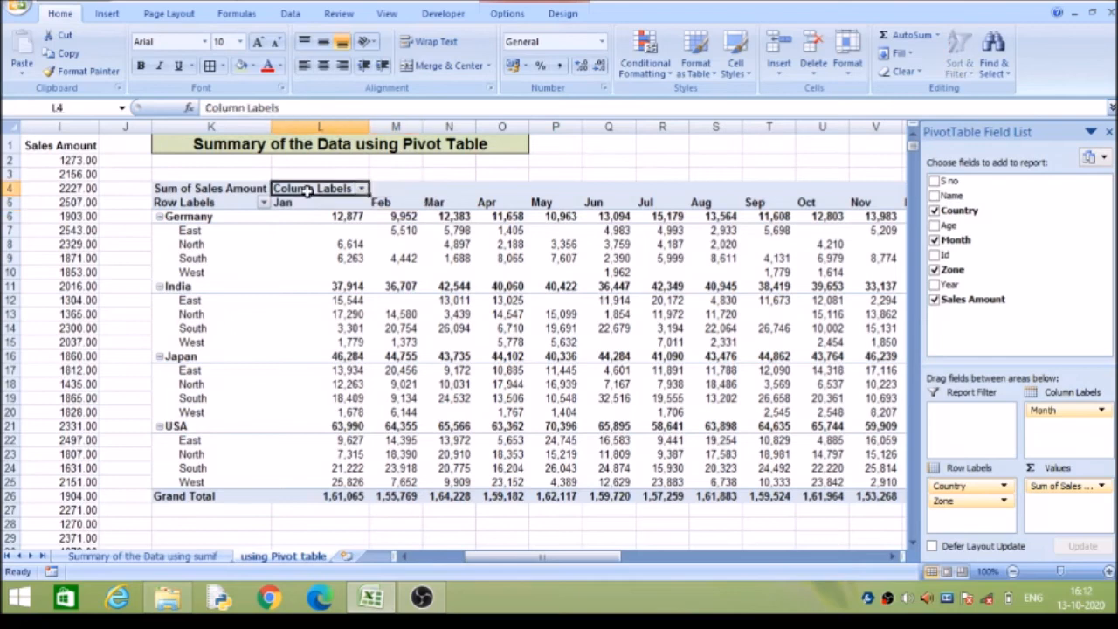
right_click(307, 192)
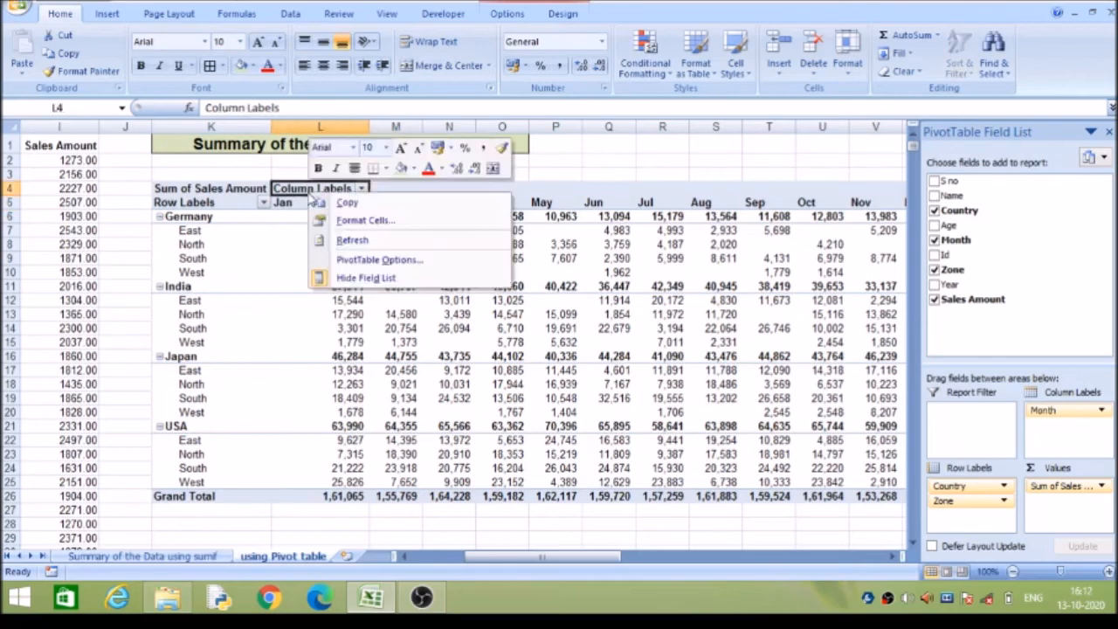
left_click(378, 260)
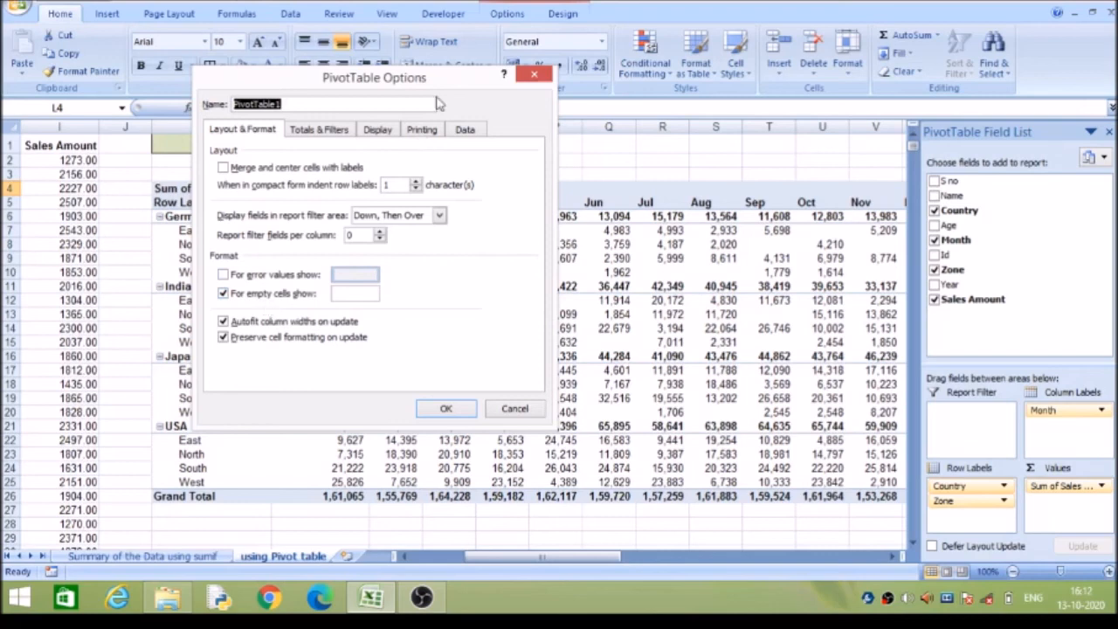
left_click_drag(450, 81, 881, 31)
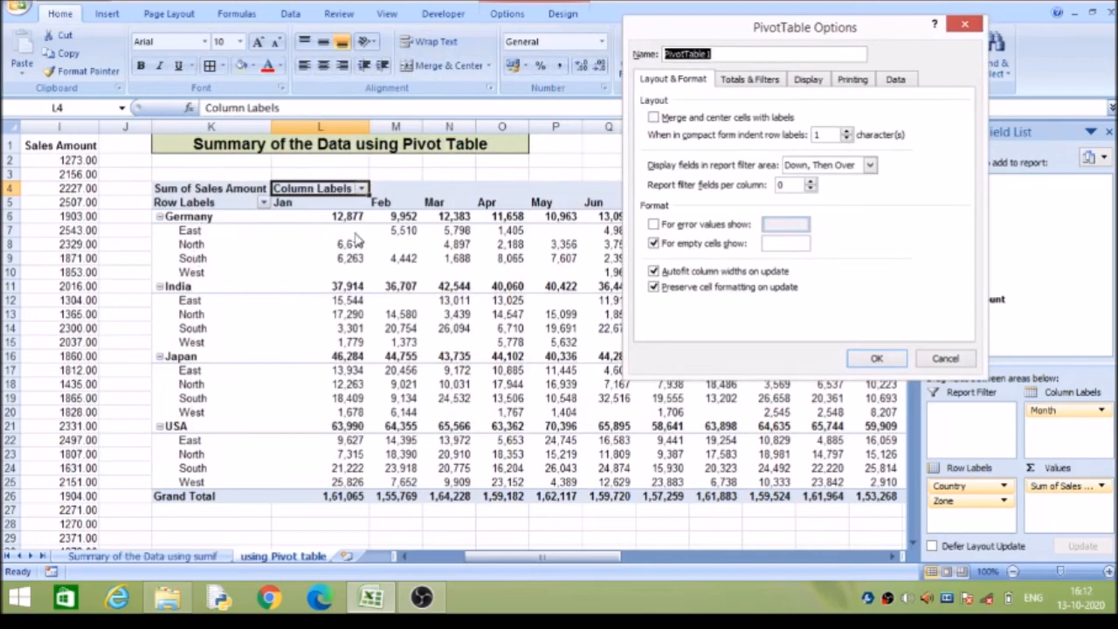
left_click(654, 245)
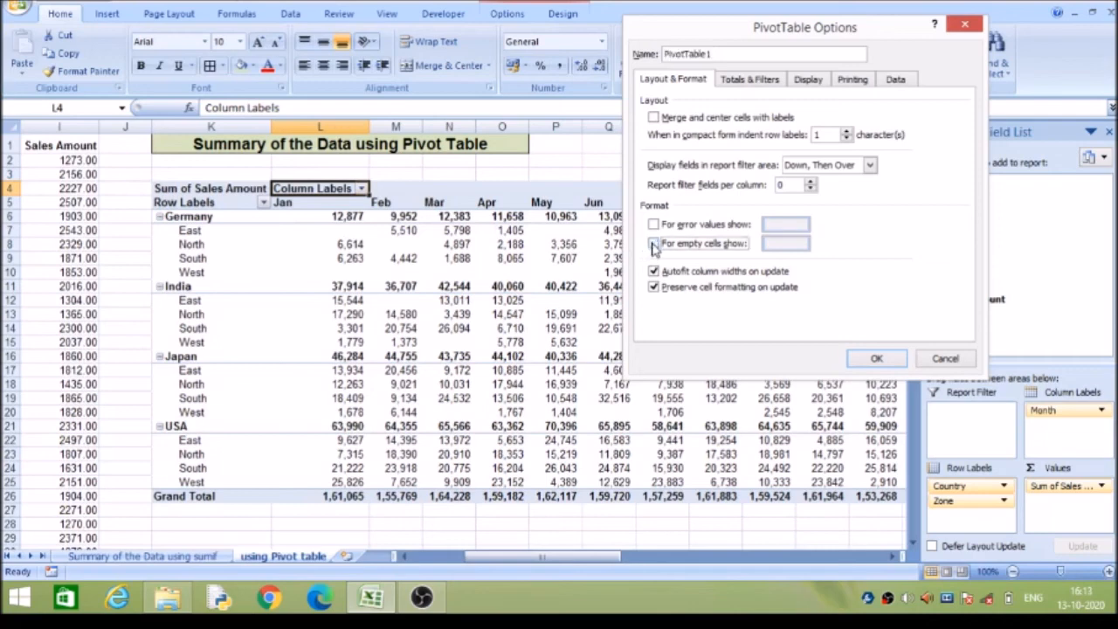
left_click(870, 360)
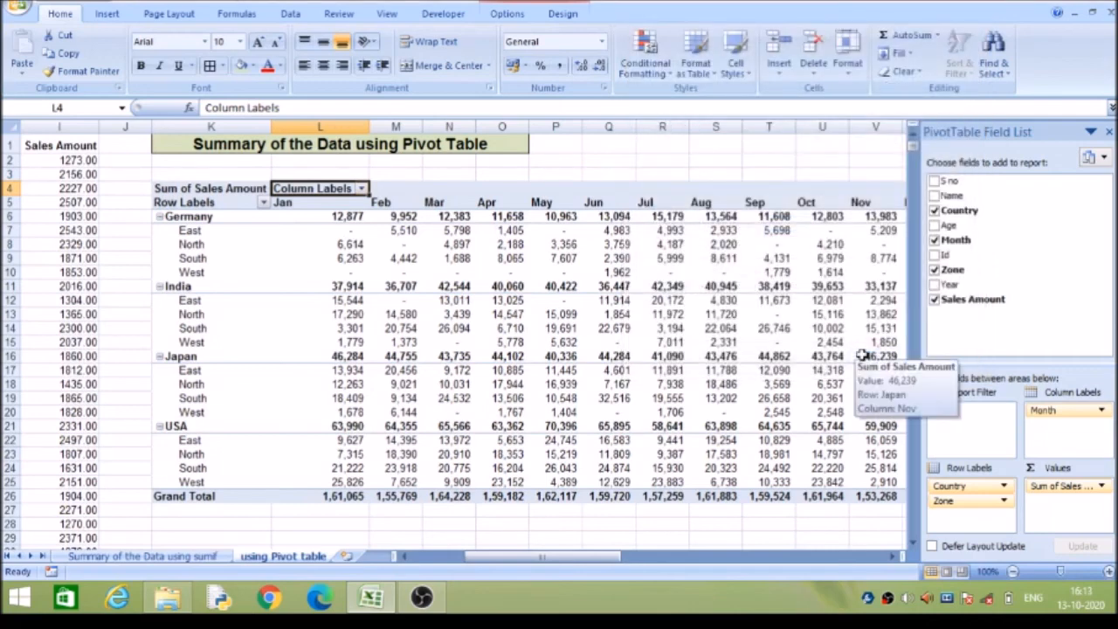
left_click(354, 227)
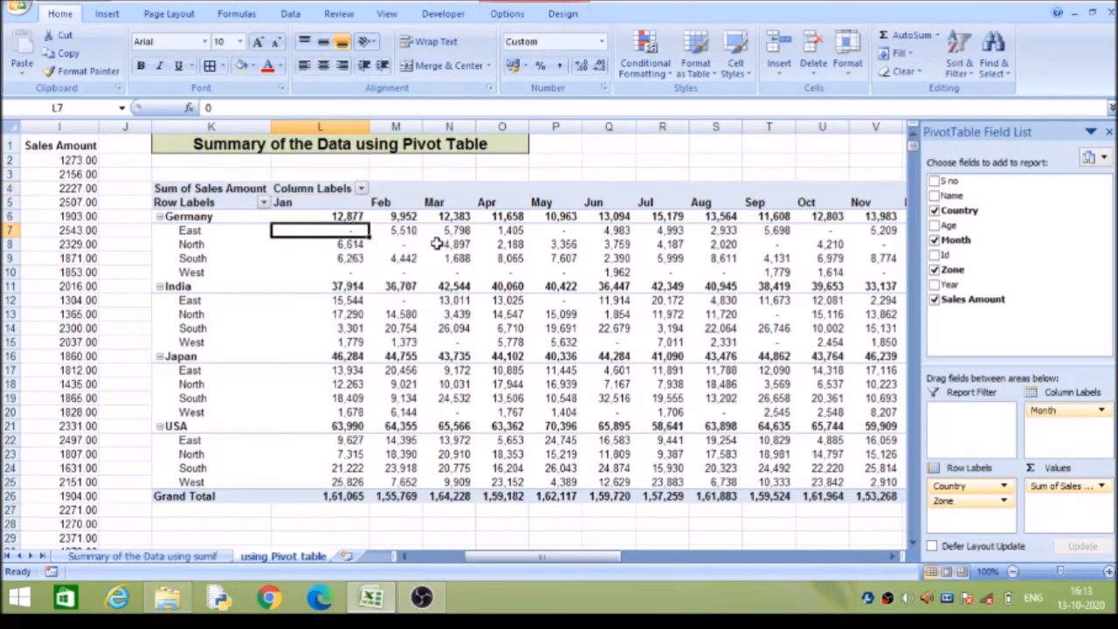
Enable the classic PivotTable layout in the pivot table's display options
left_click(346, 193)
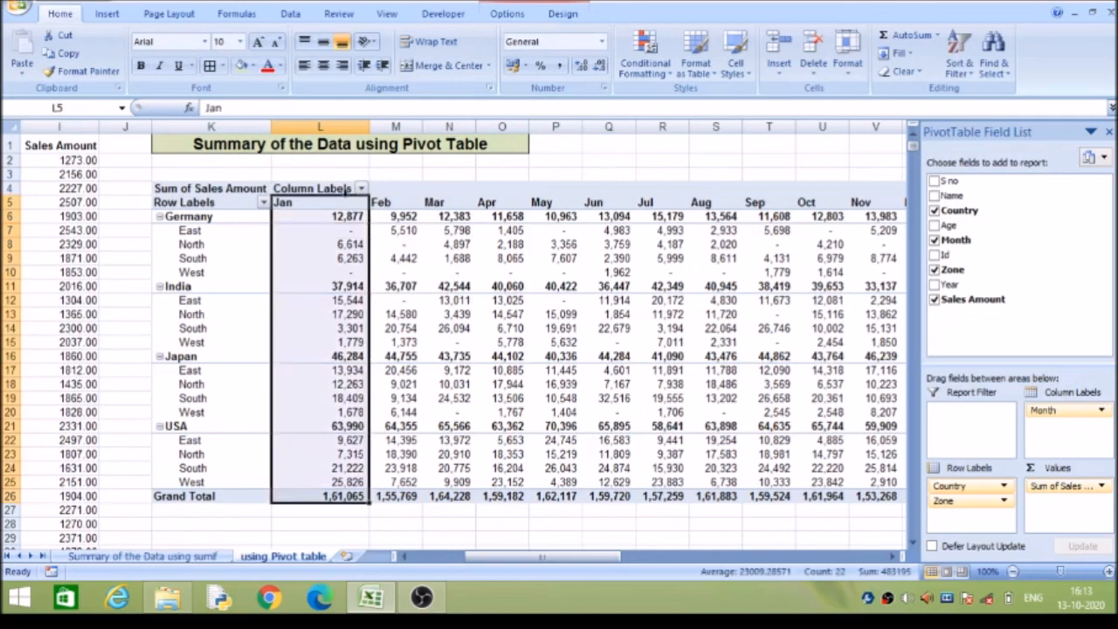
left_click(392, 202)
right_click(393, 202)
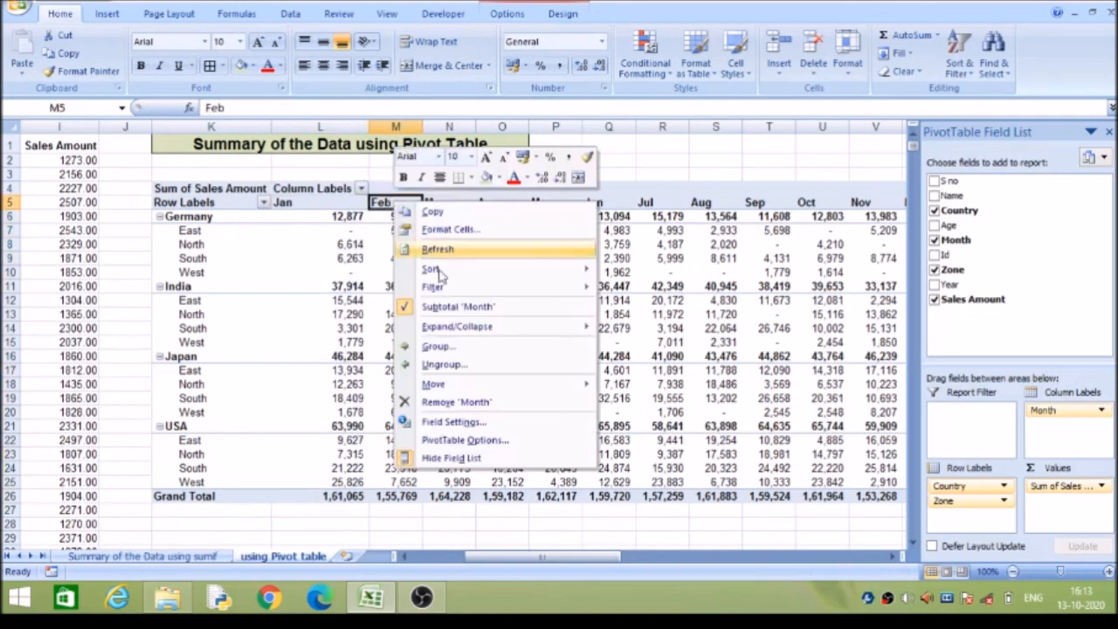
left_click(460, 441)
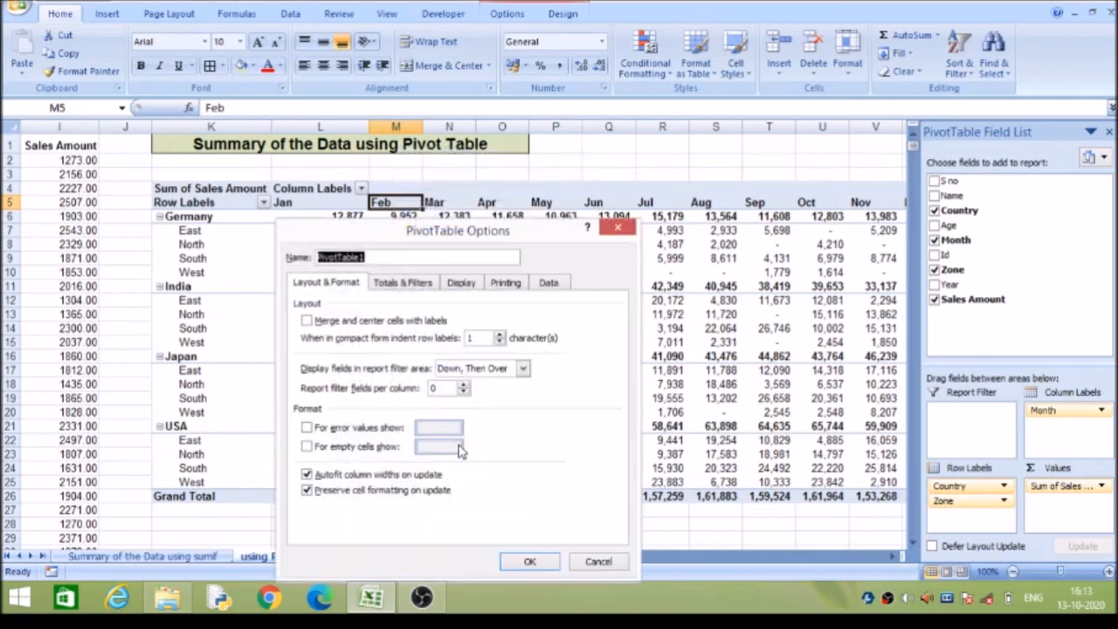
left_click(462, 283)
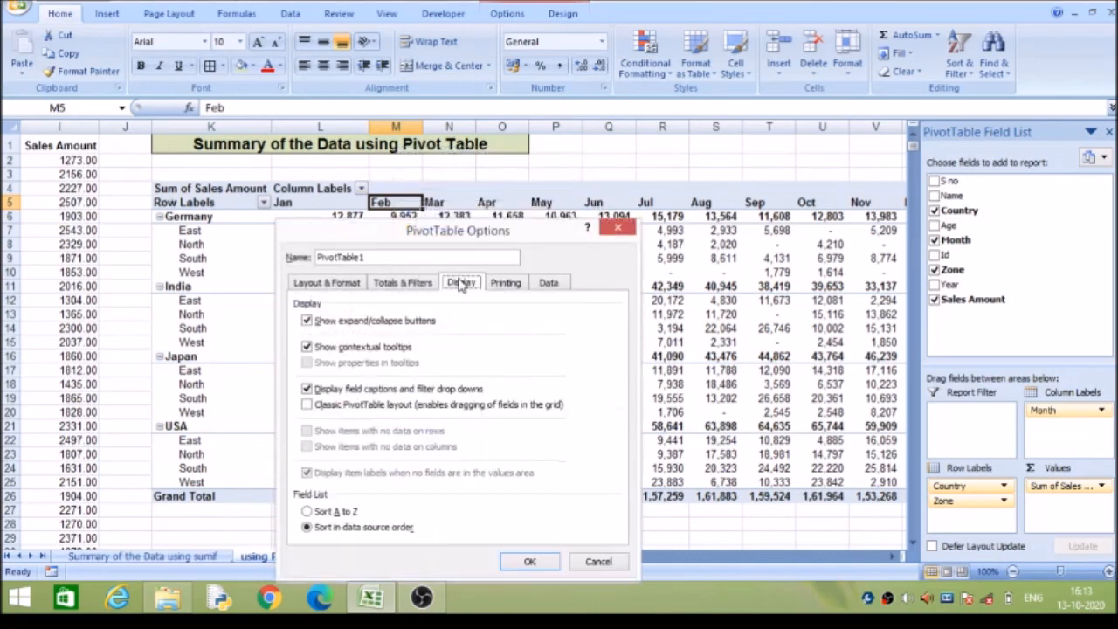
left_click(307, 405)
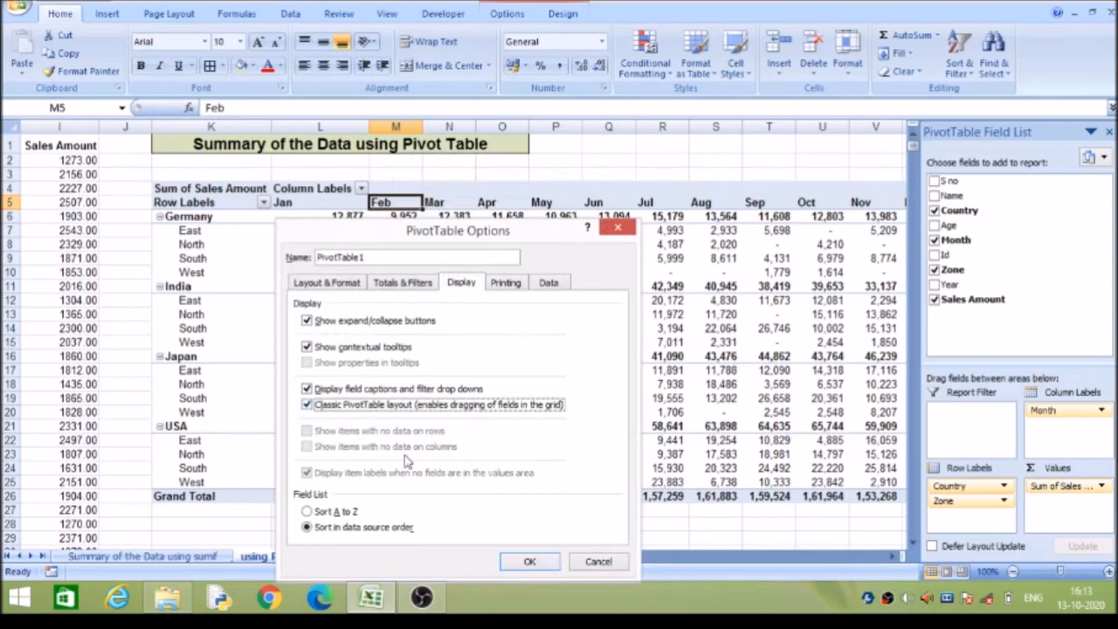
left_click(533, 562)
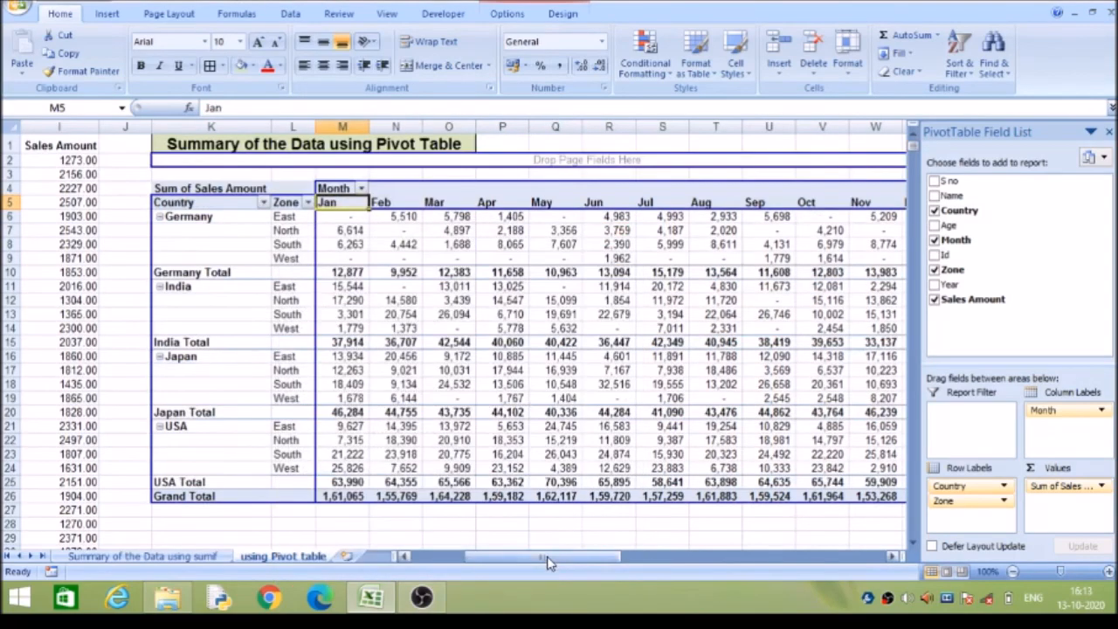
Remove the Country subtotals from the pivot table and close its field list
left_click(217, 272)
right_click(217, 272)
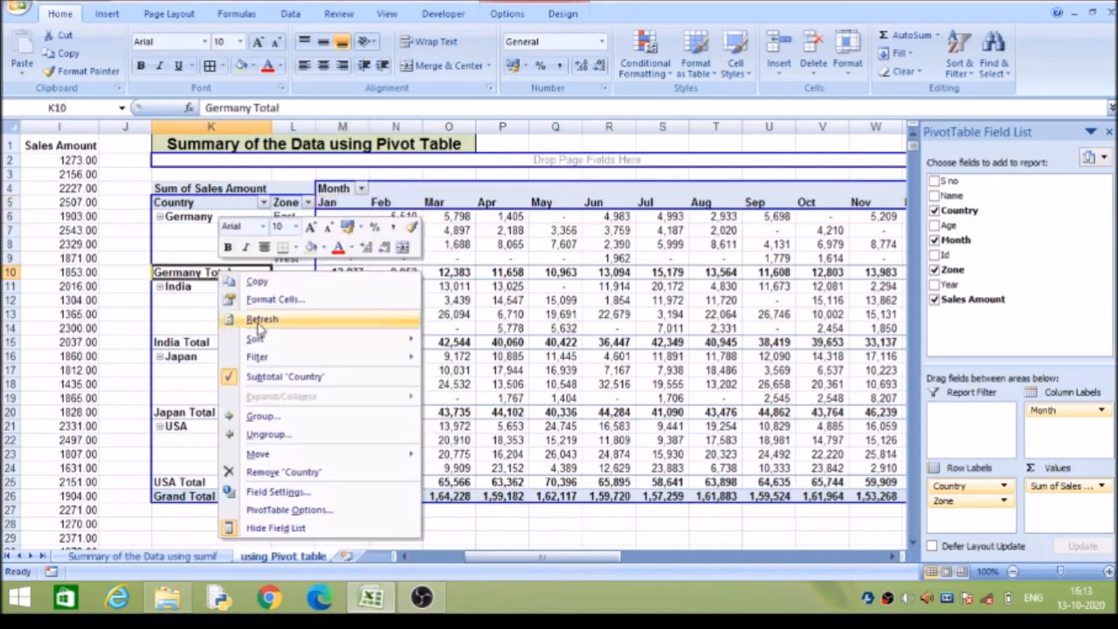
left_click(273, 381)
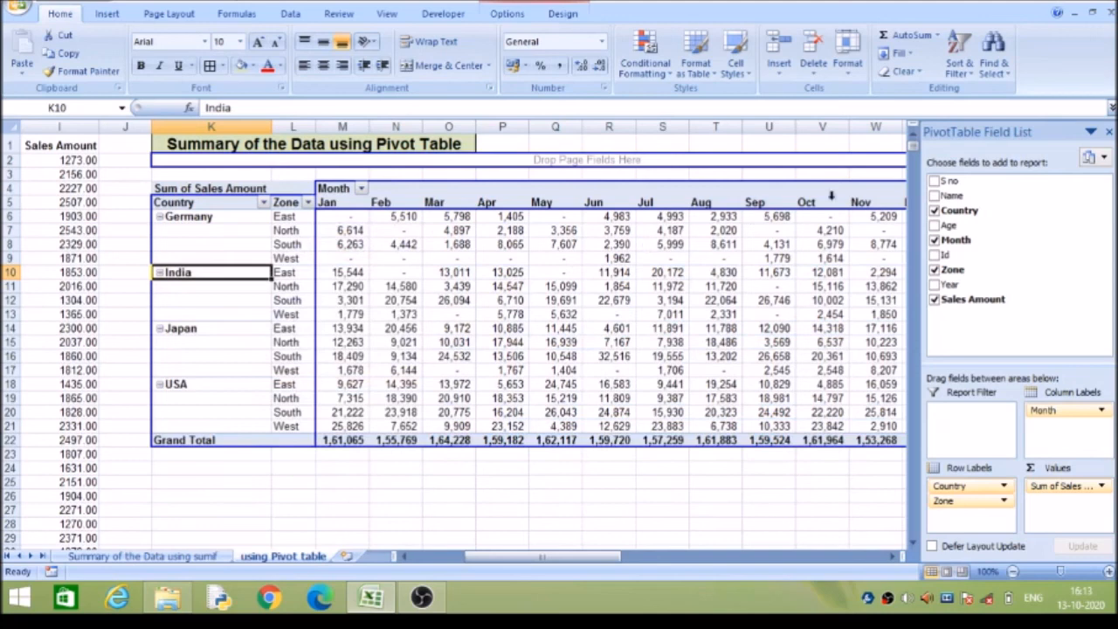
left_click(1108, 131)
left_click(852, 204)
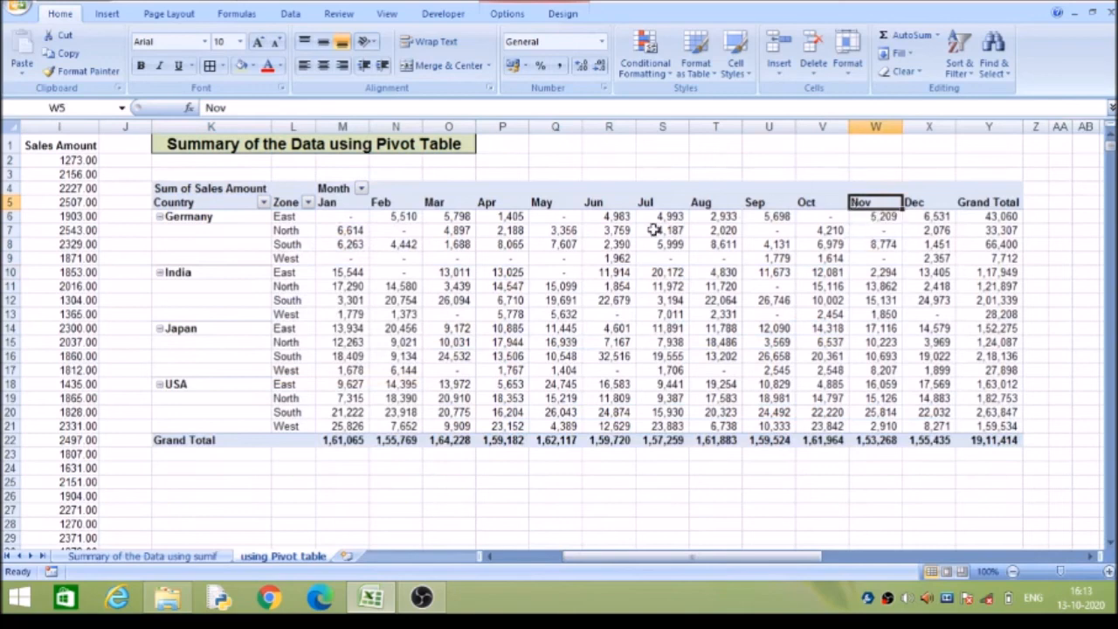
Copy the pivot table from the Country header through the Grand Total row and column and paste it at A1 of a new worksheet
mouse_move(346, 214)
left_click(242, 204)
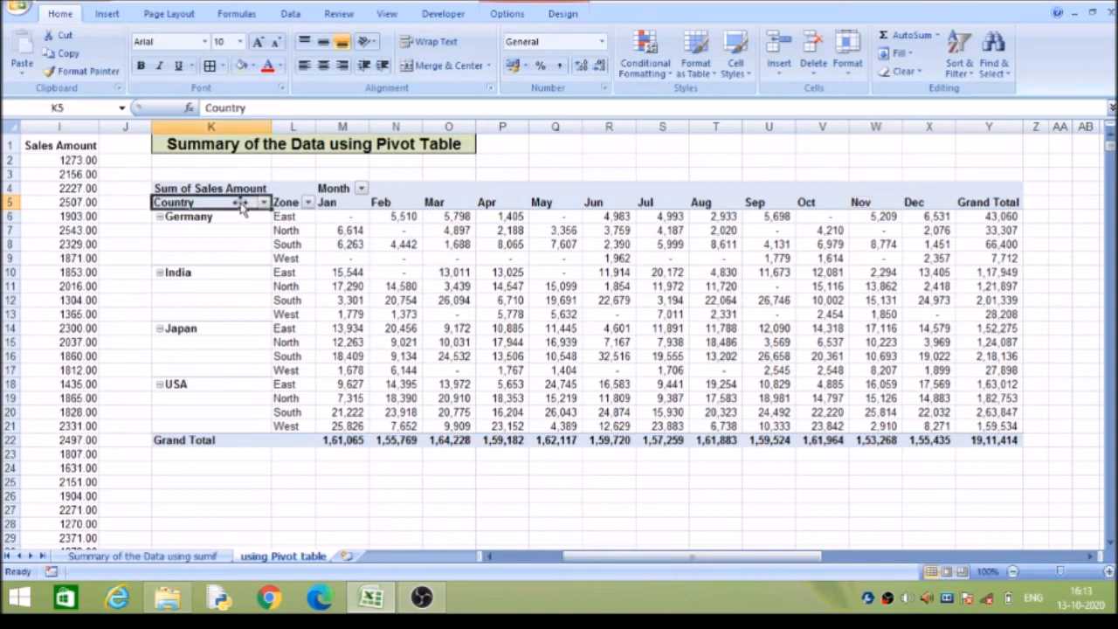
key("shift+Right")
key("shift+Right")
key("shift+Right")
key("shift+Right")
key("shift+Right")
key("shift+Right")
key("shift+Right")
key("shift+Right")
key("shift+Right")
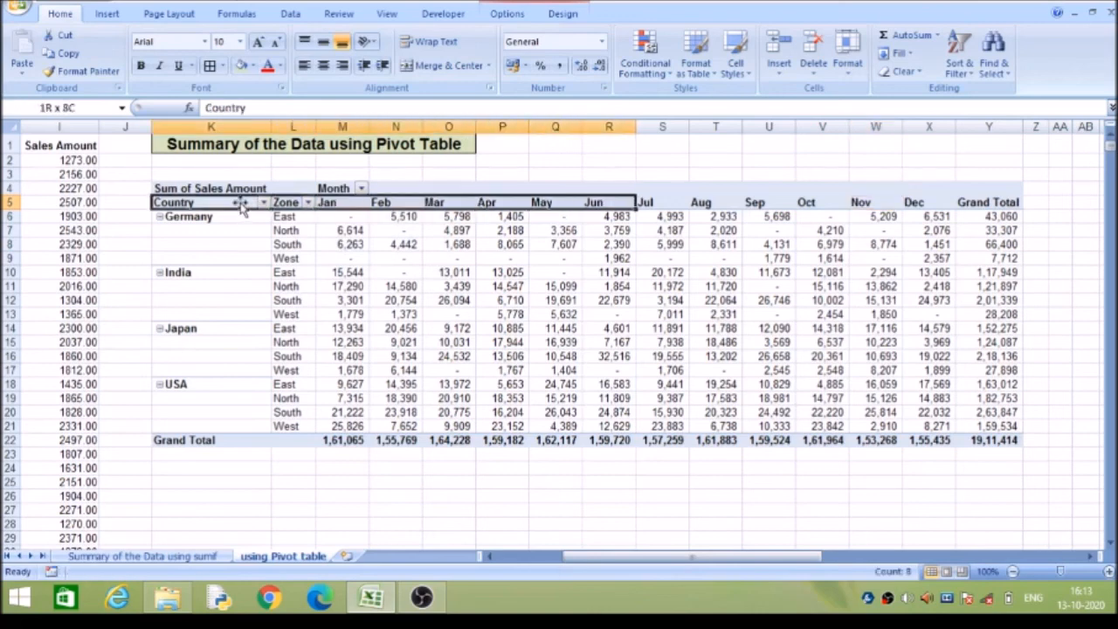
key("shift+Right")
key("shift+Right")
key("shift+Right")
key("shift+Right")
key("shift+Right")
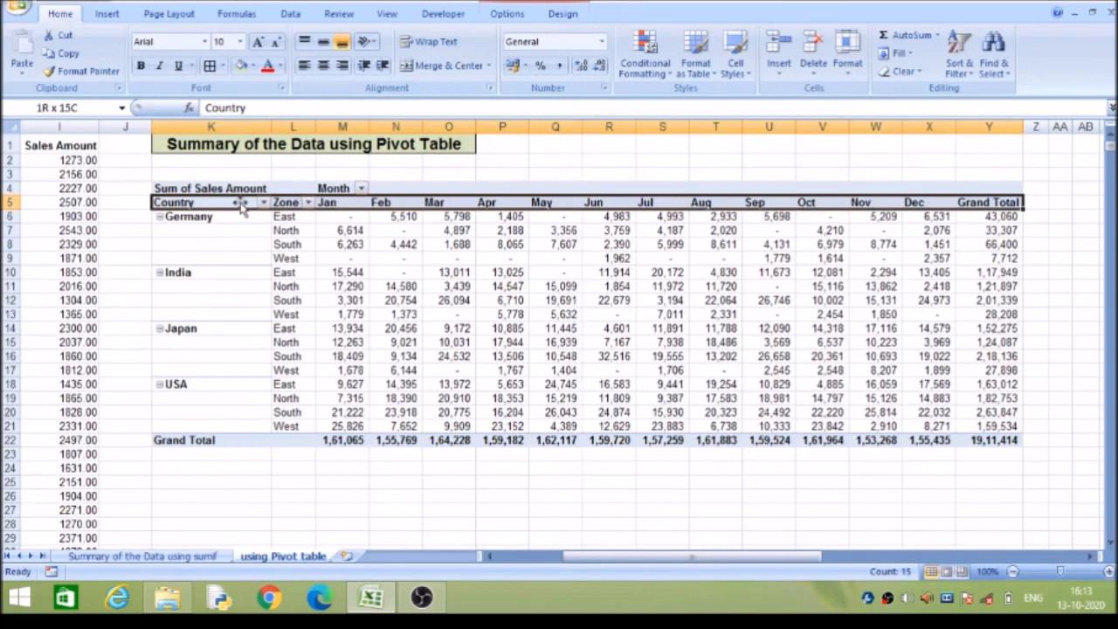
key("shift+Down")
key("shift+Down")
key("shift+Down")
key("shift+Down")
key("shift+Down")
key("shift+Down")
key("shift+Down")
key("shift+Down")
key("shift+Down")
key("shift+Down")
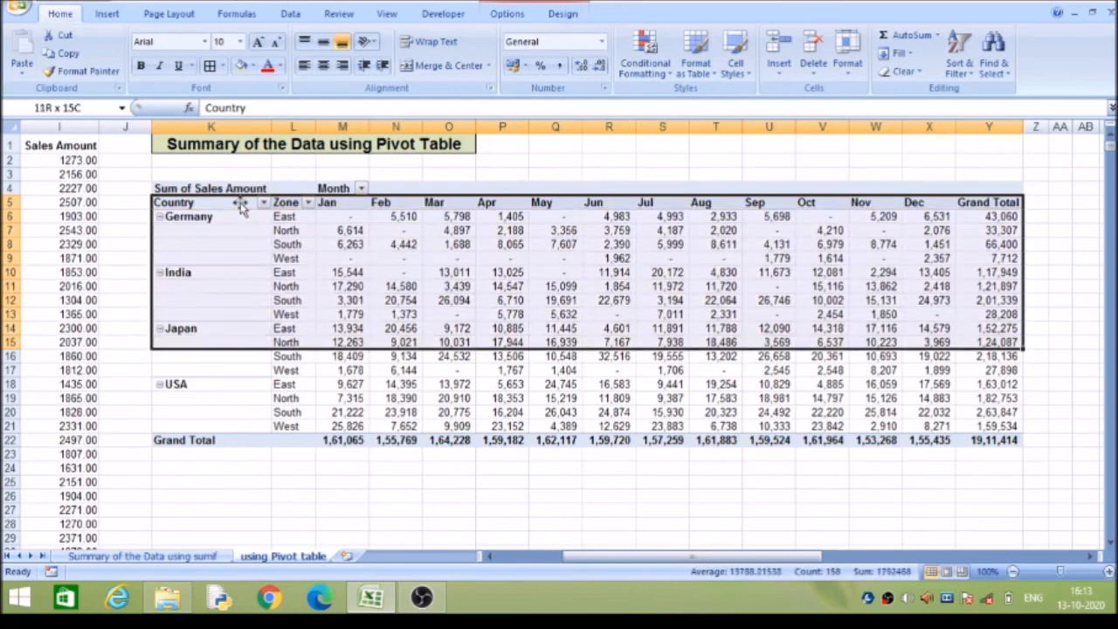
key("shift+Down")
key("shift+Down")
key("shift+Down")
key("shift+Down")
key("shift+Down")
key("shift+Down")
key("shift+Down")
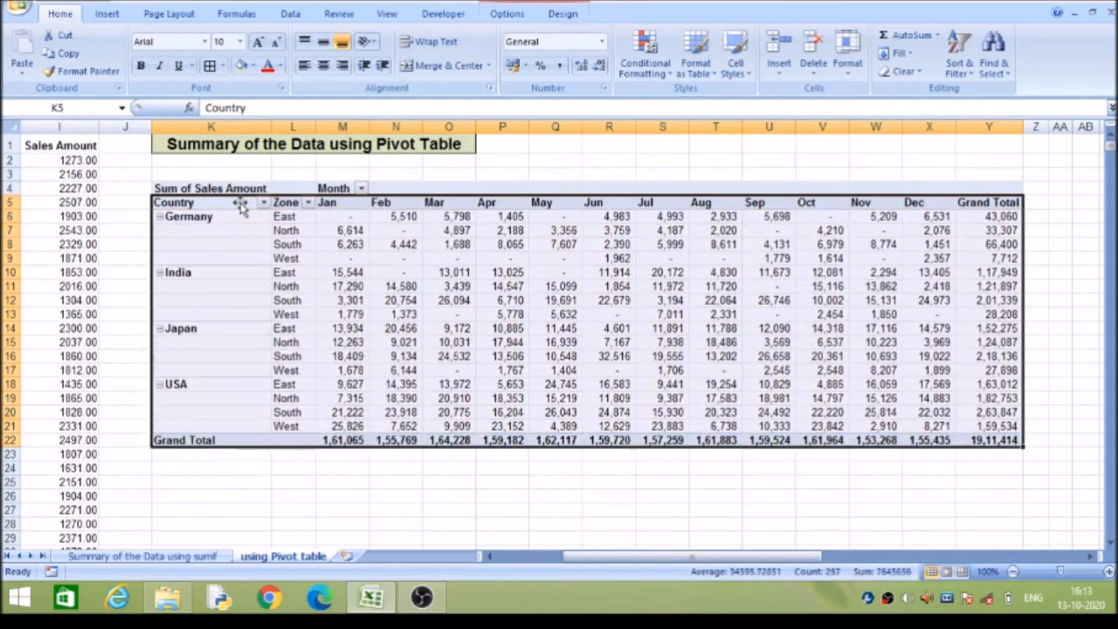
key("ctrl+c")
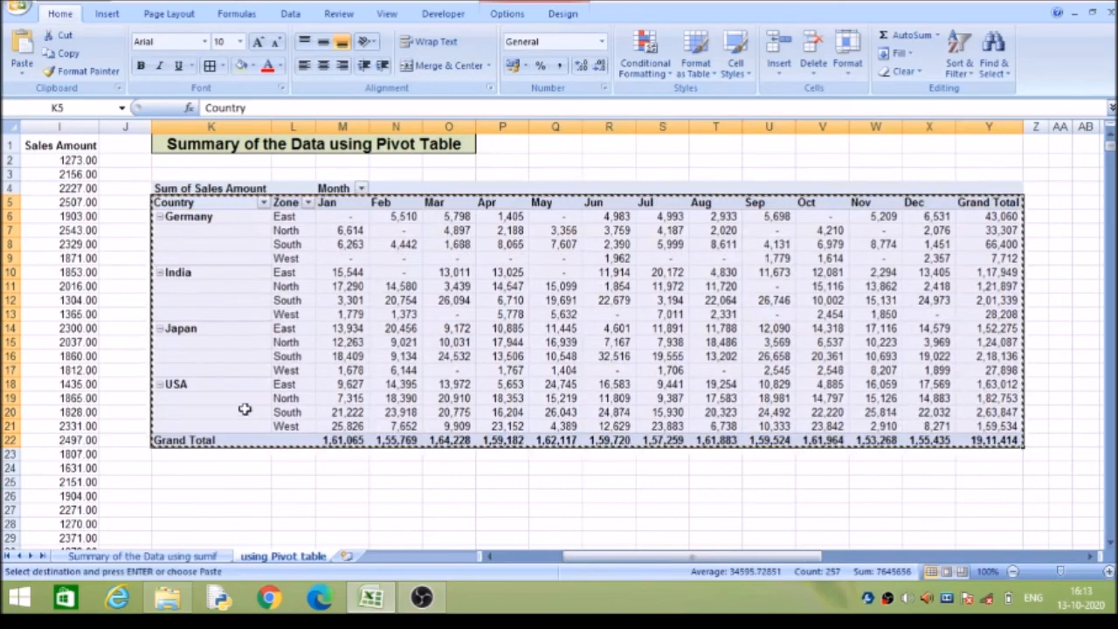
left_click(347, 556)
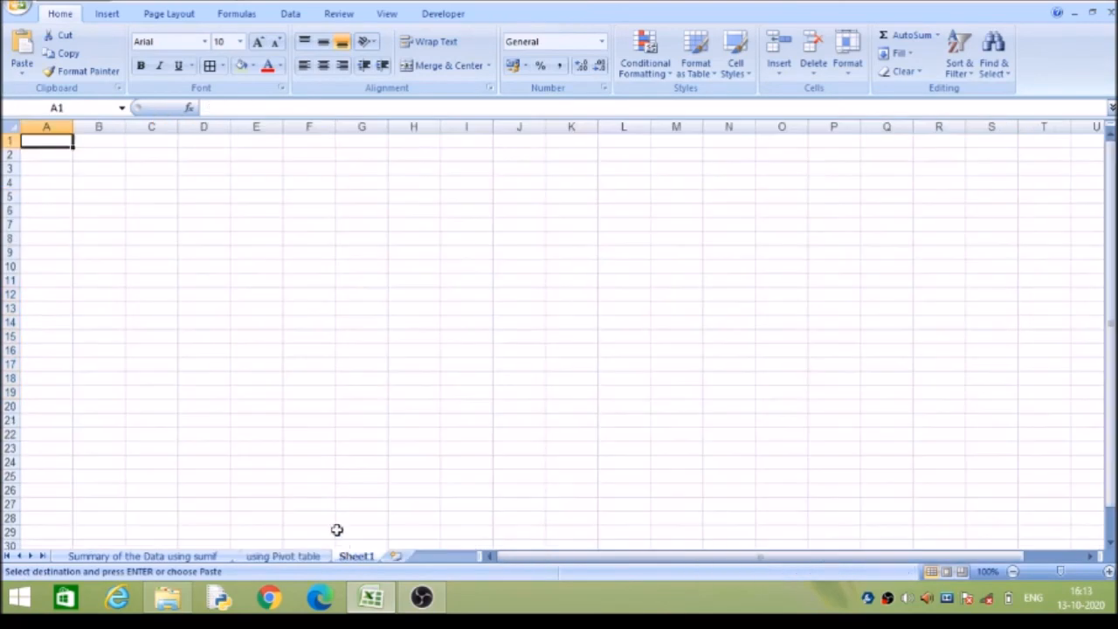
key("ctrl+v")
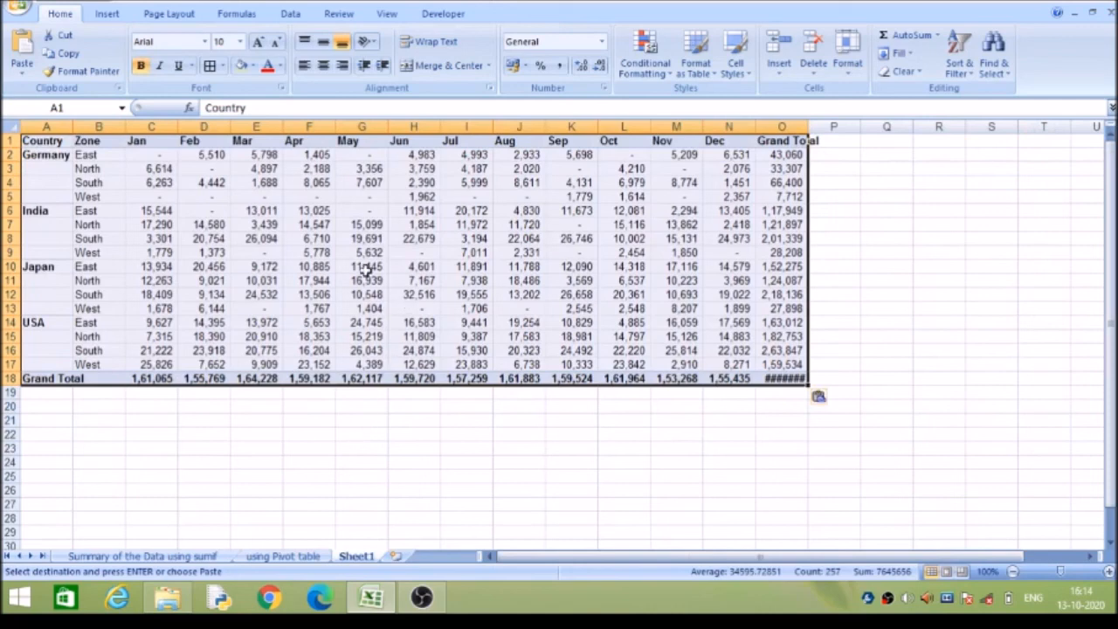
Apply all borders to the pasted table and autofit the Grand Total column's width
left_click(210, 67)
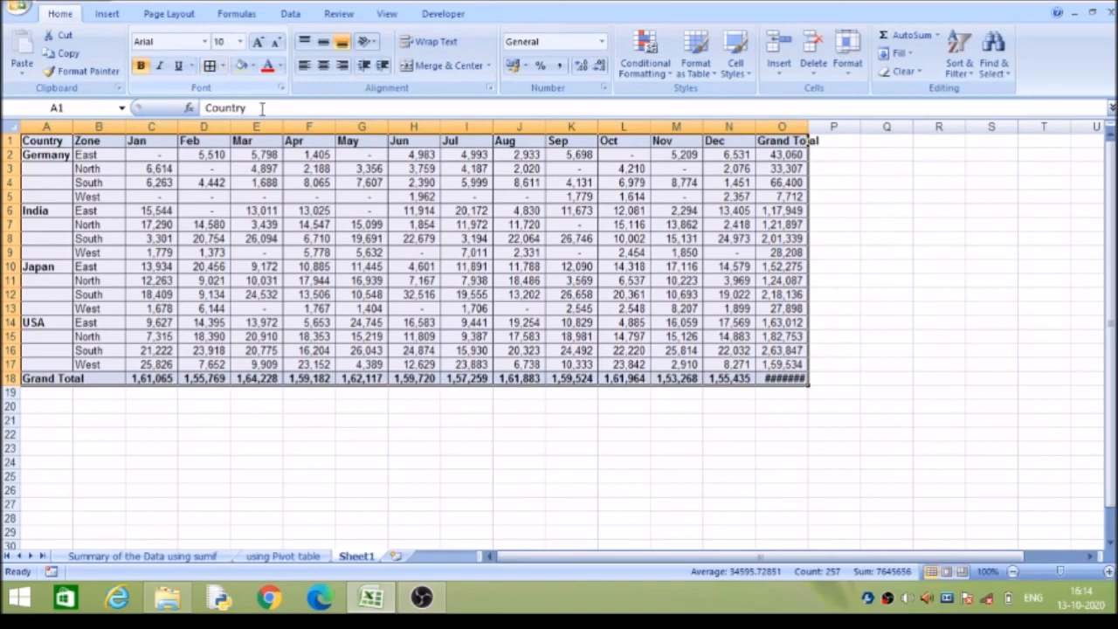
left_click(402, 158)
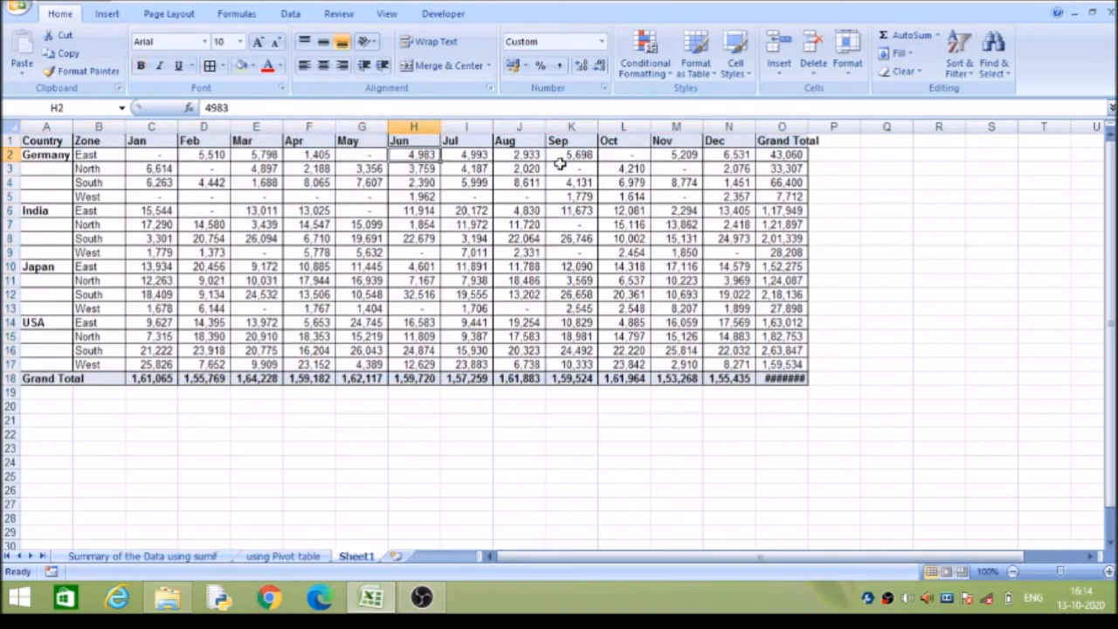
double_click(809, 127)
left_click_drag(476, 322, 472, 337)
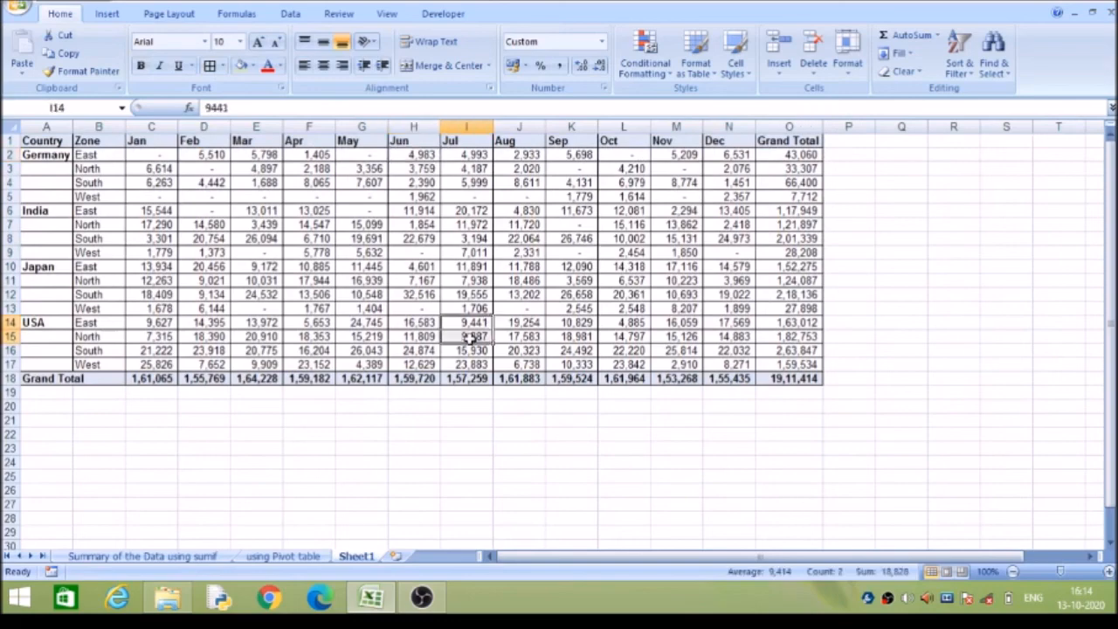
Compare the SUMIF summary sheet with the pivot table sheet, ending on the pivot table
left_click(302, 561)
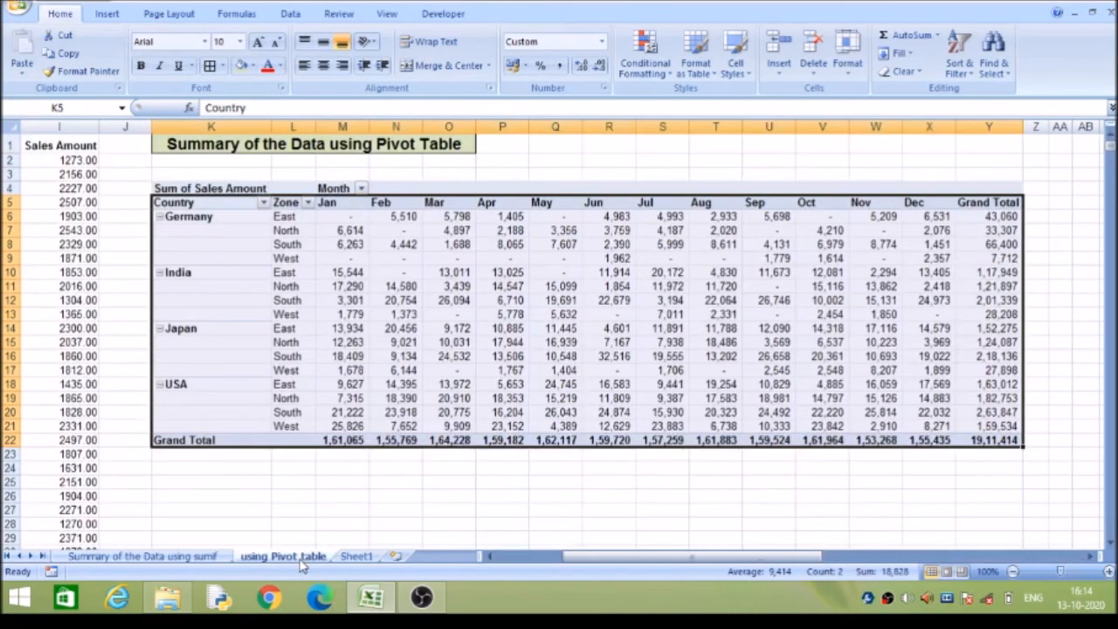
left_click(198, 559)
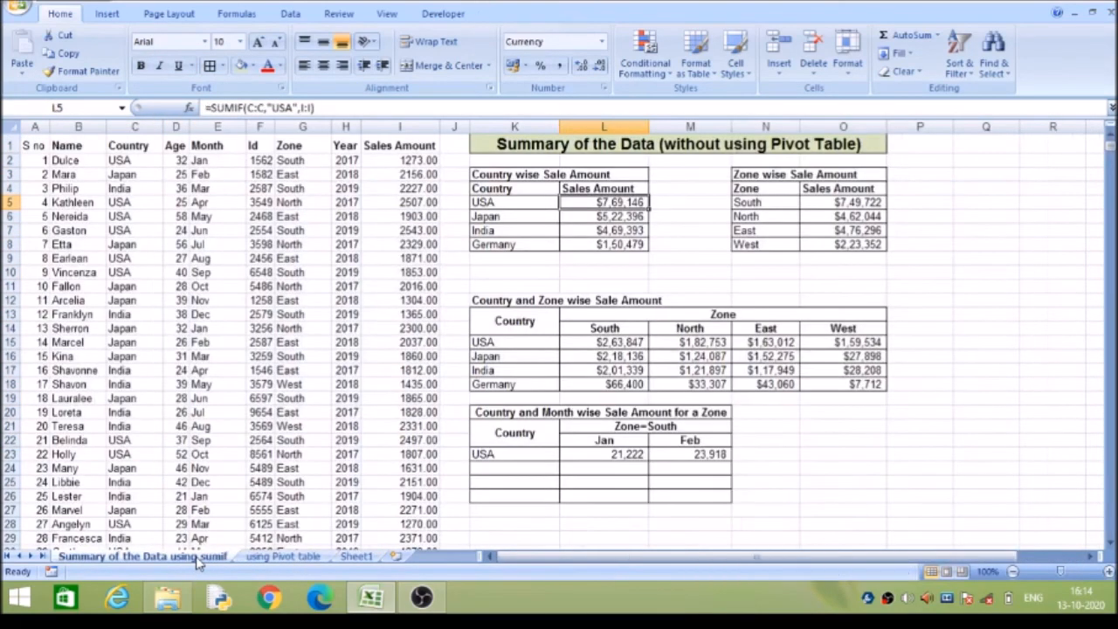
left_click(517, 324)
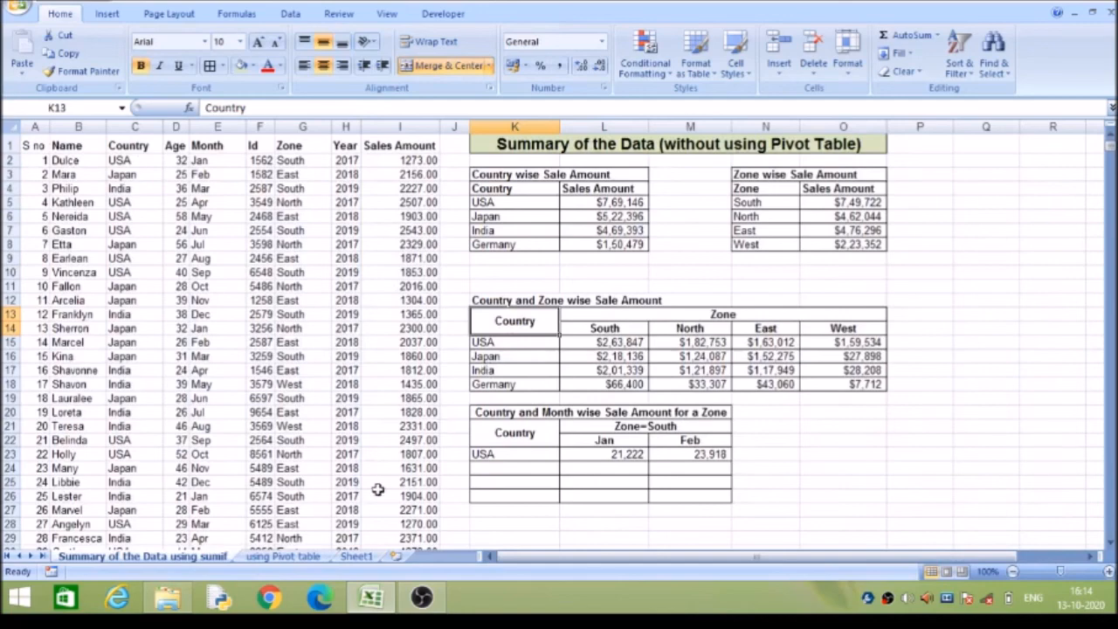
left_click(319, 557)
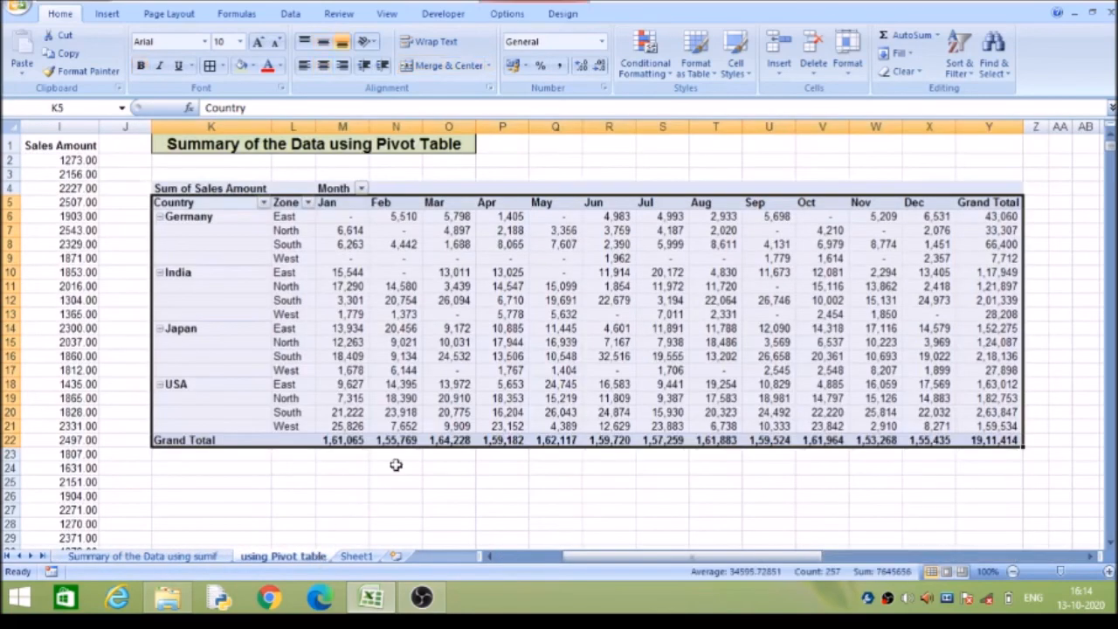